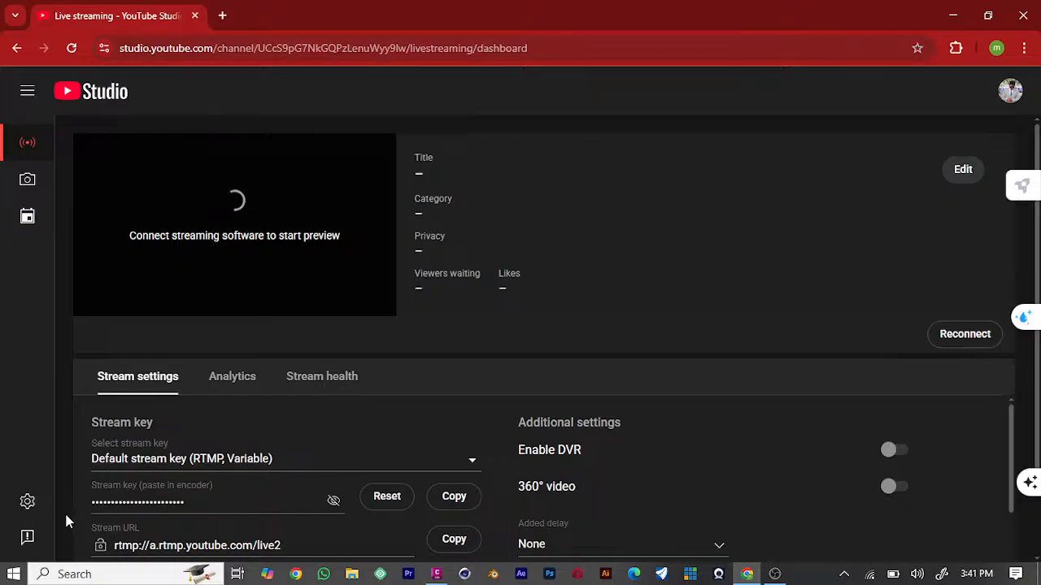
{"action": "left_click", "coordinate": [437, 573]}
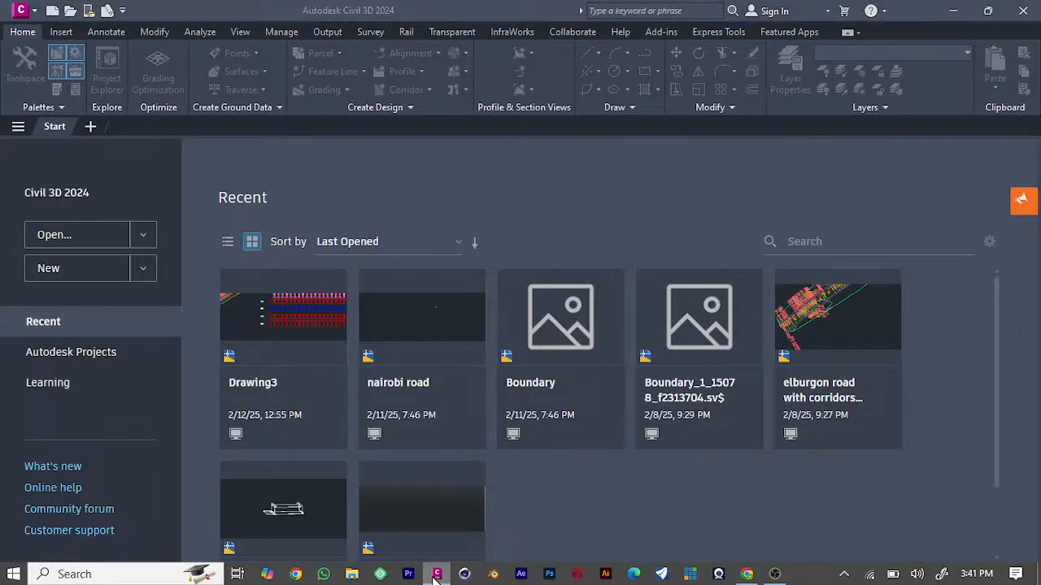
{"action": "left_click", "coordinate": [437, 574]}
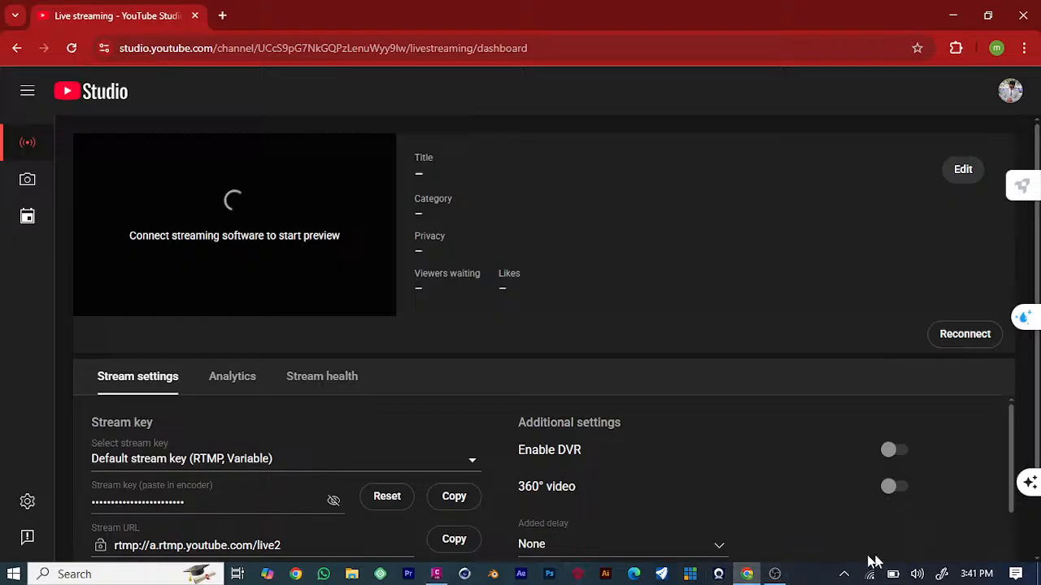
{"action": "left_click", "coordinate": [775, 574]}
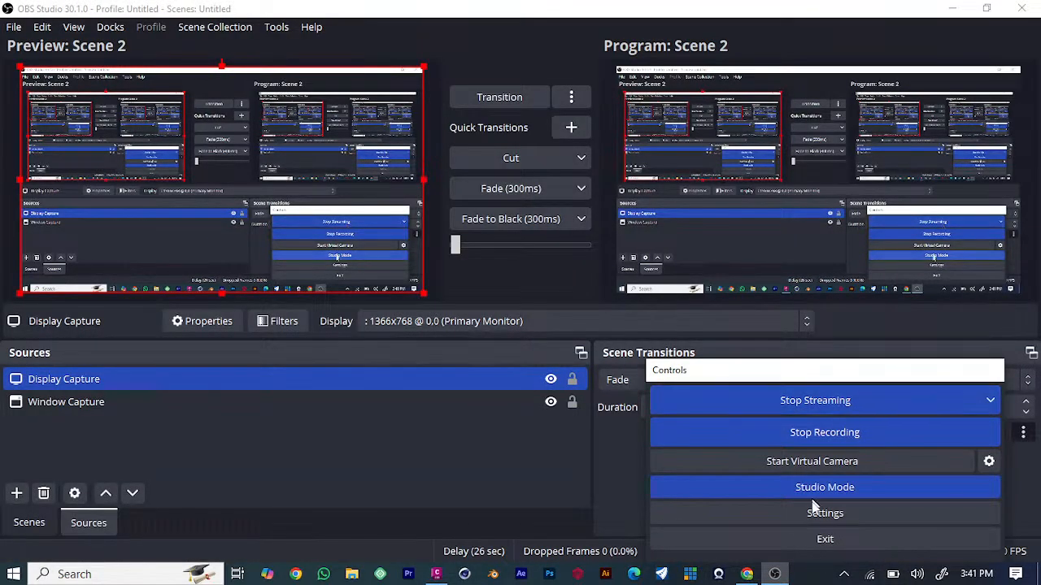
{"action": "left_click", "coordinate": [742, 580]}
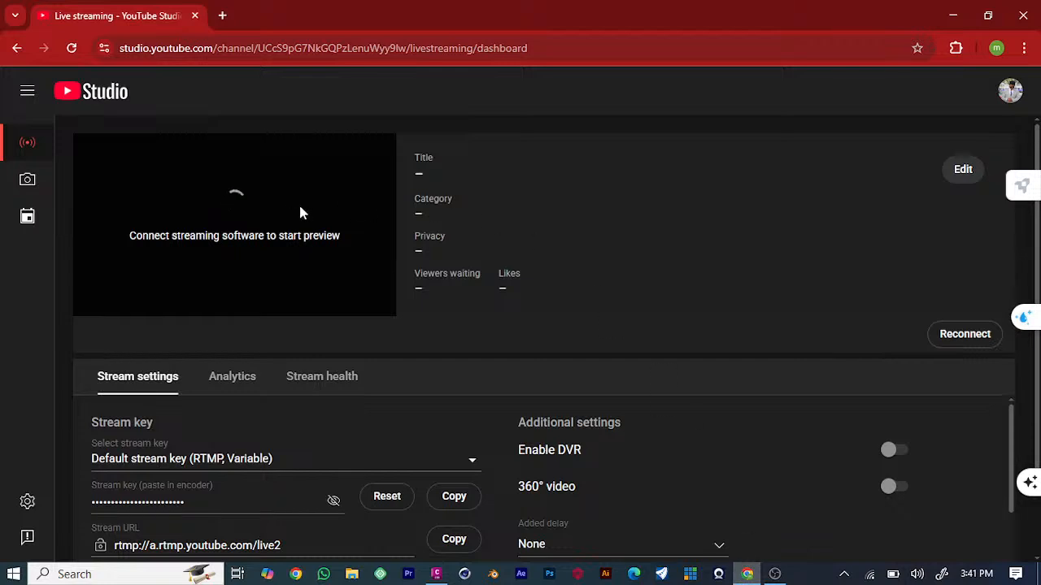
{"action": "scroll", "coordinate": [305, 268], "scroll_direction": "down", "scroll_amount": 1}
{"action": "scroll", "coordinate": [308, 263], "scroll_direction": "up", "scroll_amount": 1}
Reopen the live streaming dashboard through Go live on the YouTube home page and resume the stream from its break.
{"action": "left_click", "coordinate": [972, 340]}
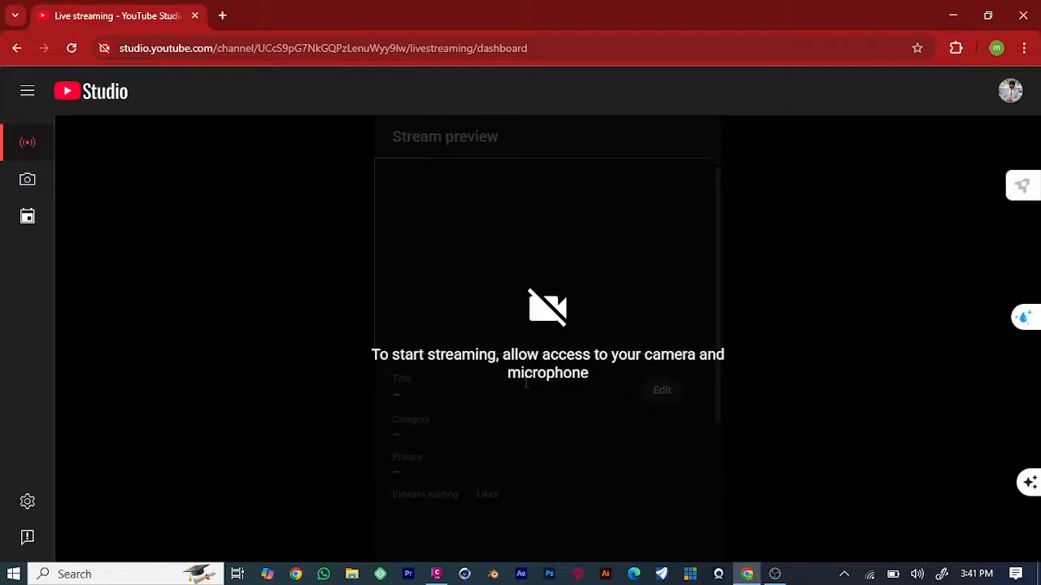
{"action": "left_click", "coordinate": [16, 48]}
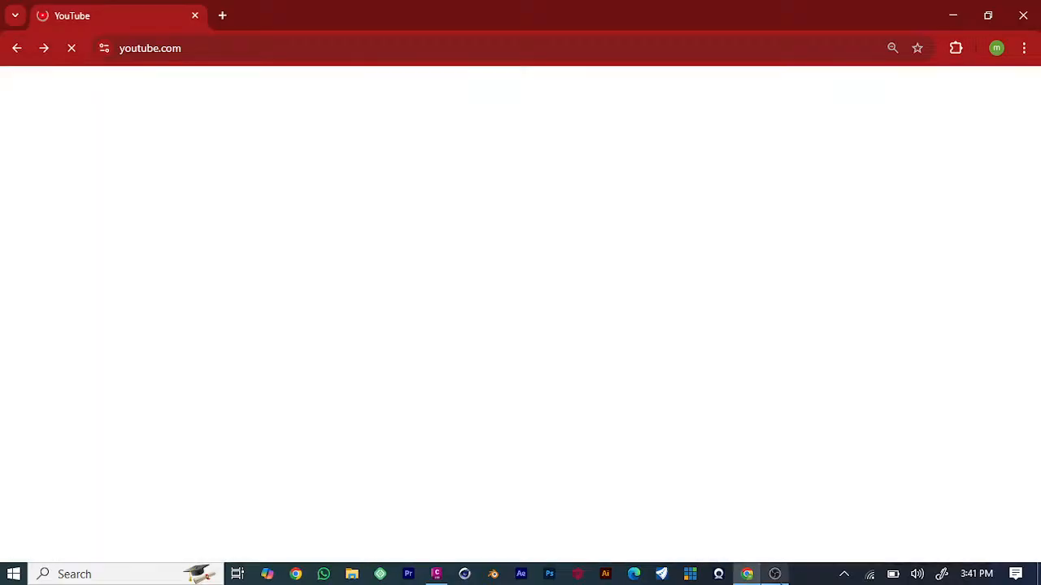
{"action": "left_click", "coordinate": [777, 576]}
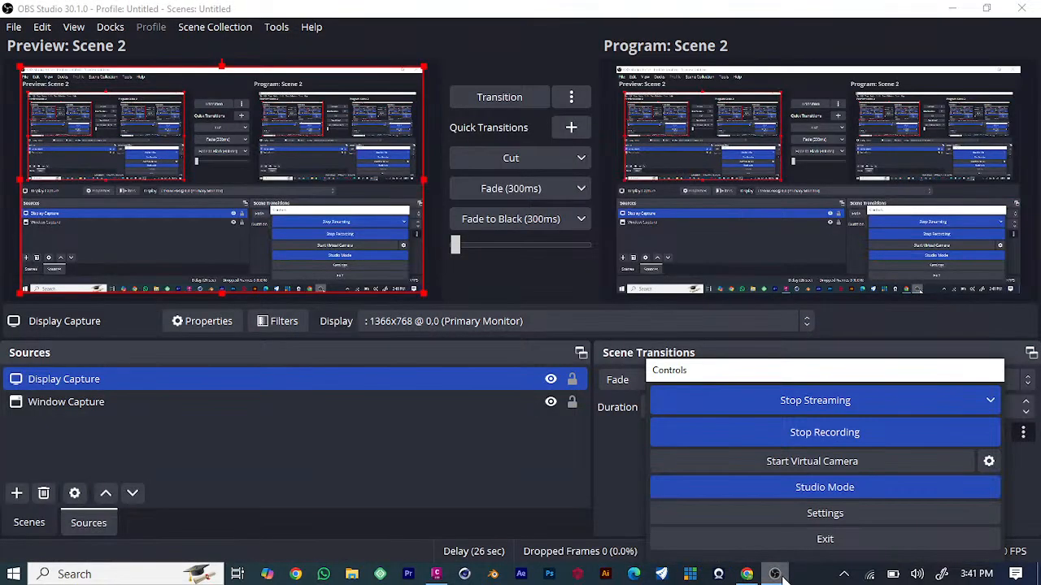
{"action": "left_click", "coordinate": [746, 576]}
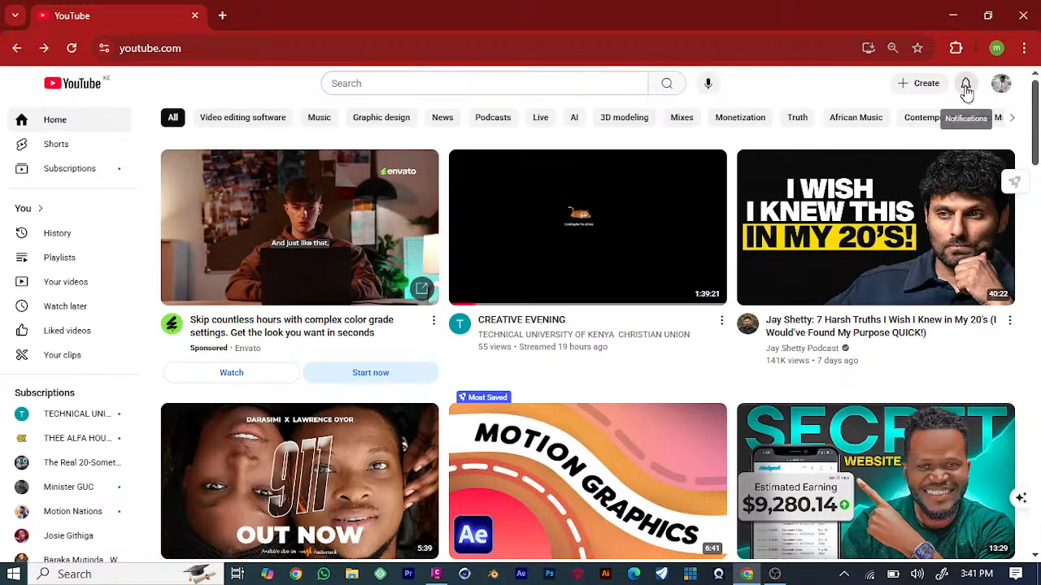
{"action": "left_click", "coordinate": [910, 89]}
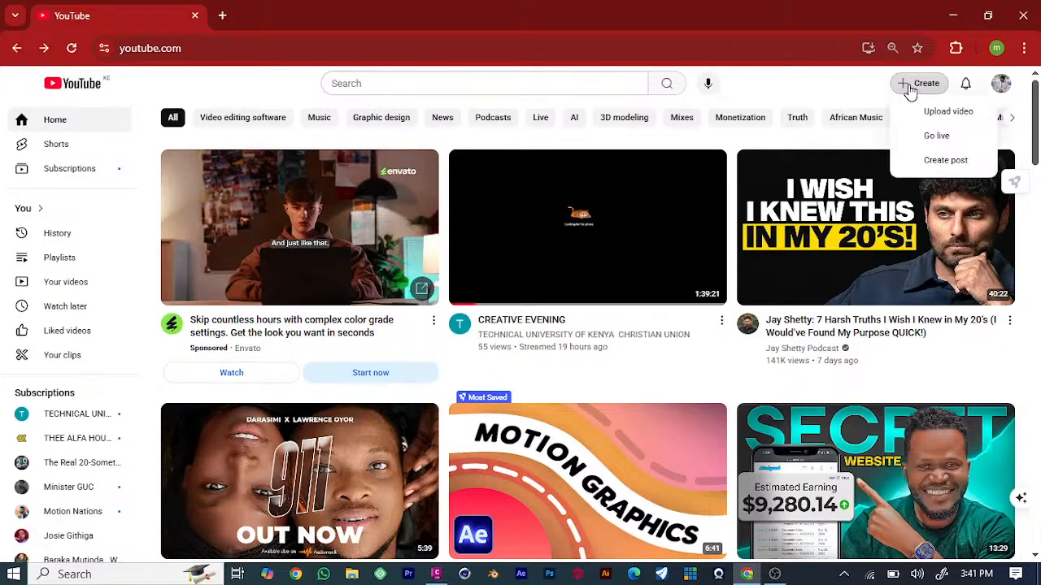
{"action": "left_click", "coordinate": [936, 137]}
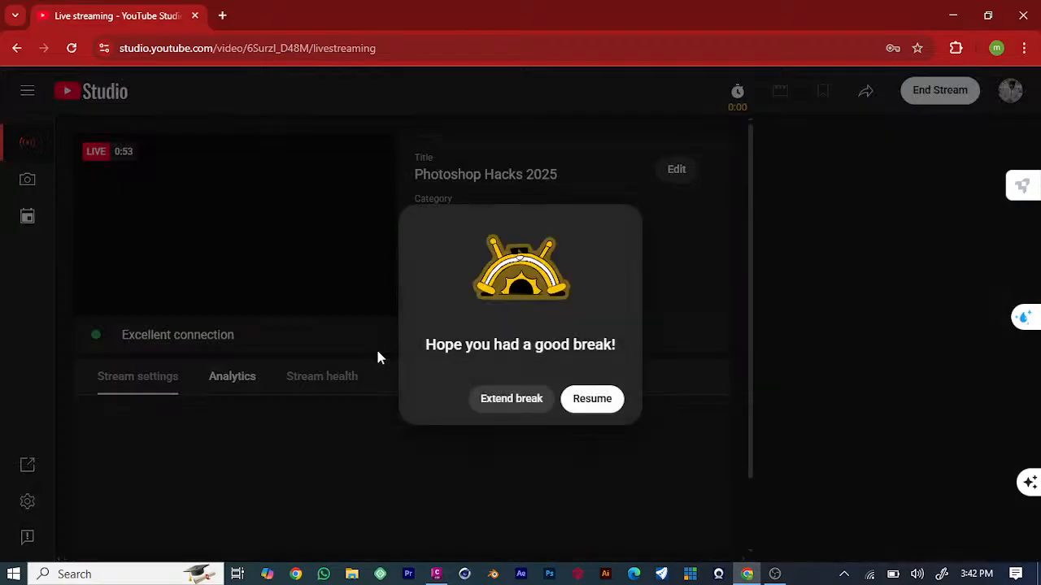
{"action": "left_click", "coordinate": [592, 400]}
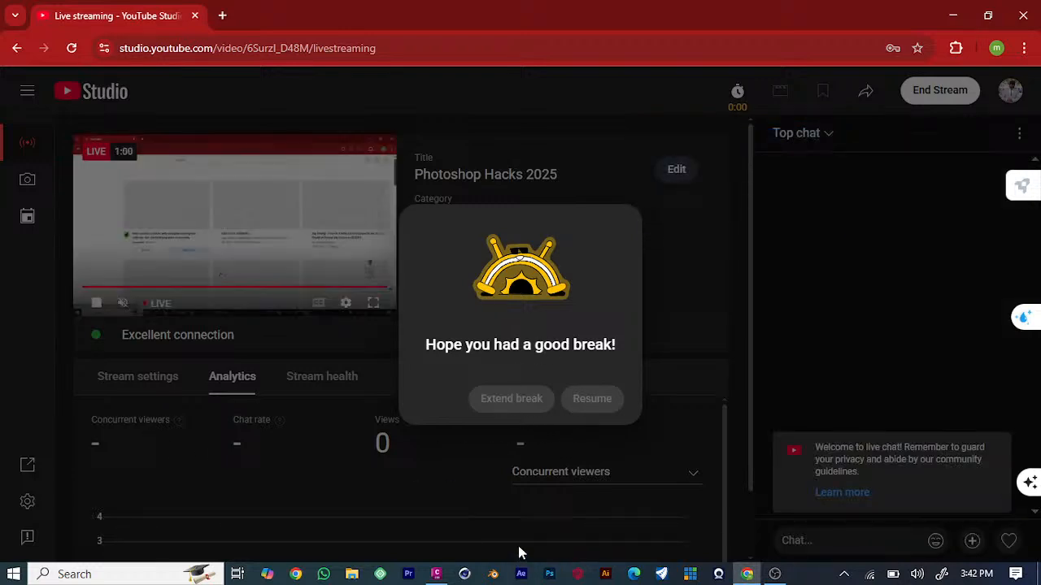
{"action": "left_click", "coordinate": [611, 399]}
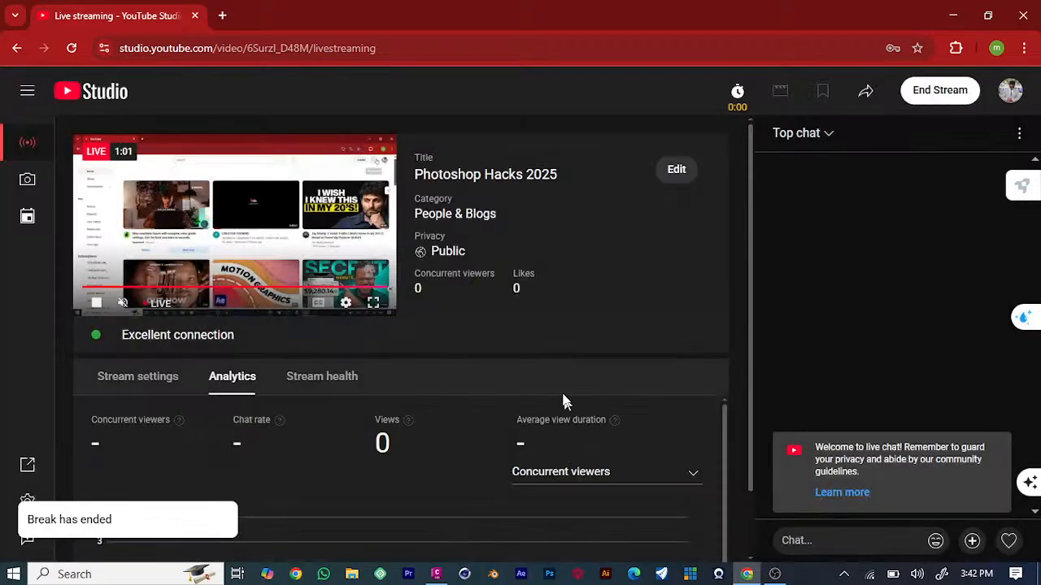
{"action": "left_click", "coordinate": [436, 574]}
{"action": "left_click", "coordinate": [436, 574]}
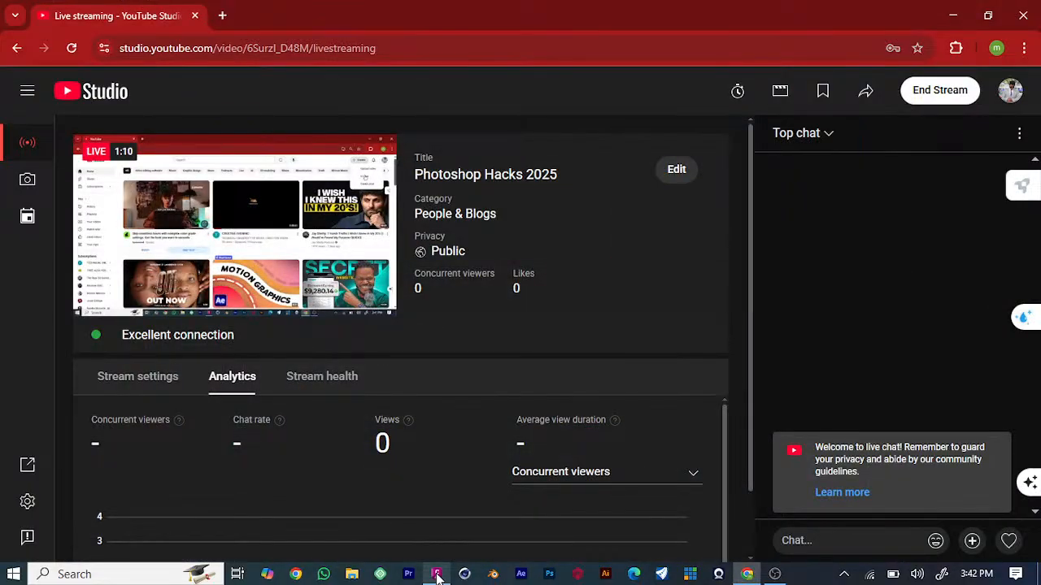
{"action": "left_click", "coordinate": [748, 574]}
{"action": "left_click", "coordinate": [748, 574]}
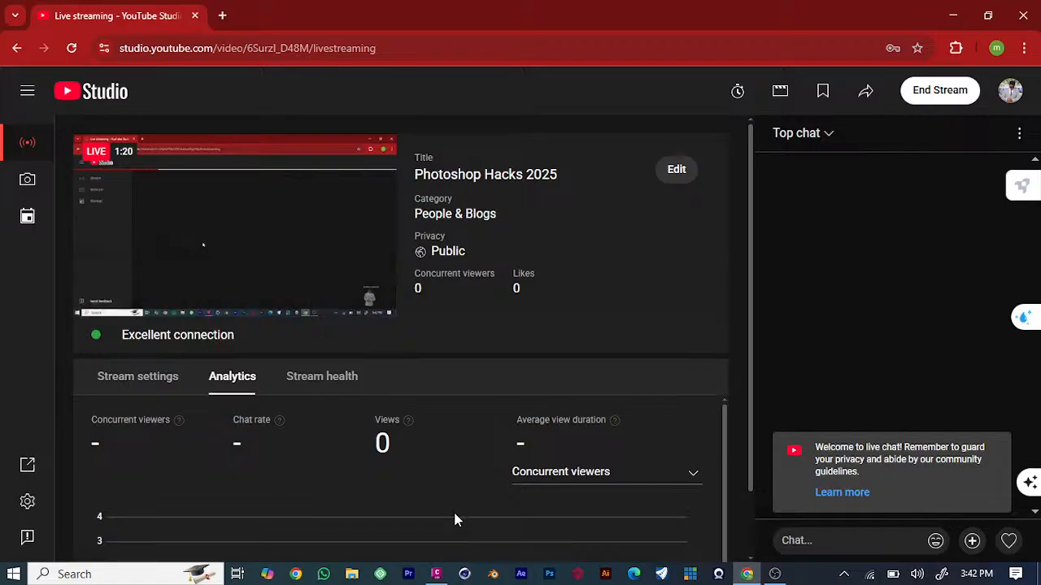
{"action": "left_click", "coordinate": [438, 574]}
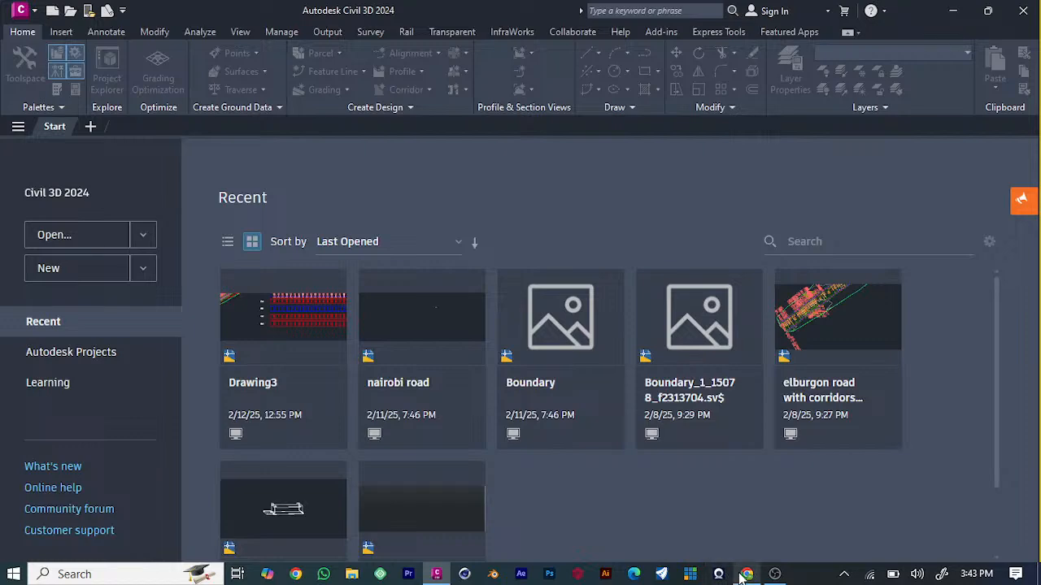
Switch to OBS Studio and add a new visible Audio Input Capture source using the Default device.
{"action": "mouse_move", "coordinate": [742, 575]}
{"action": "mouse_move", "coordinate": [774, 574]}
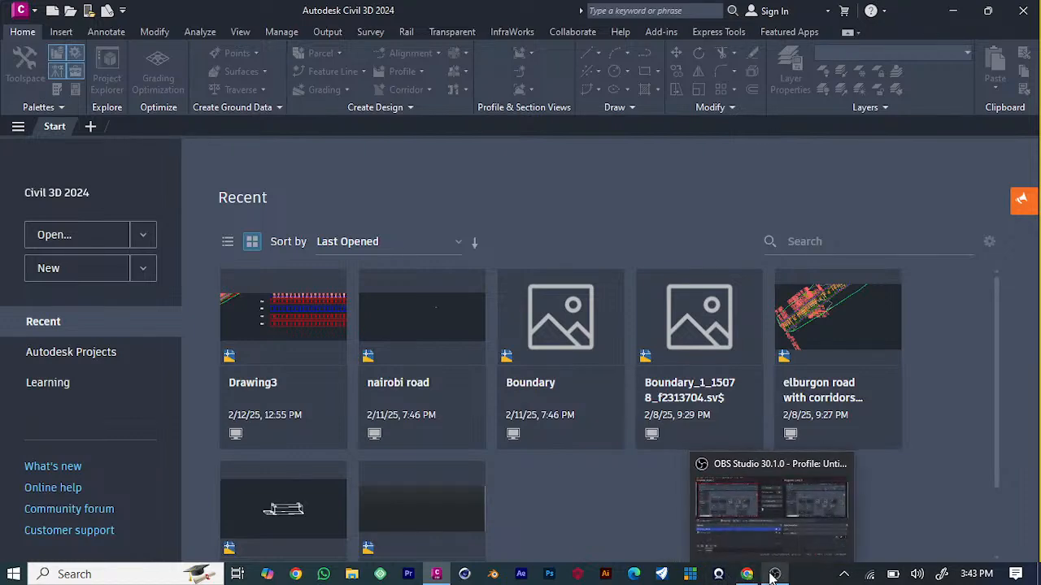
{"action": "left_click", "coordinate": [778, 547]}
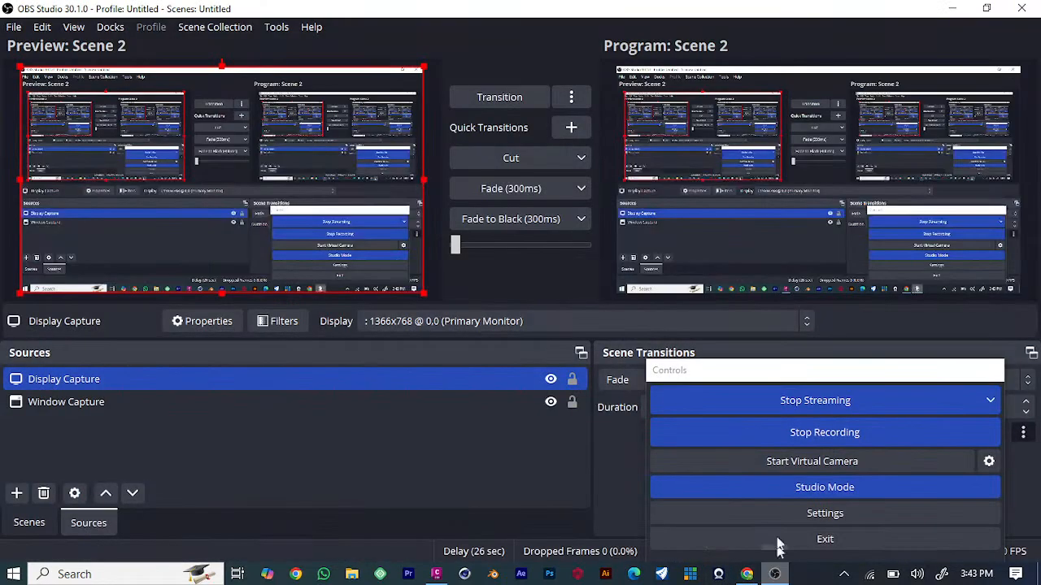
{"action": "left_click", "coordinate": [16, 494]}
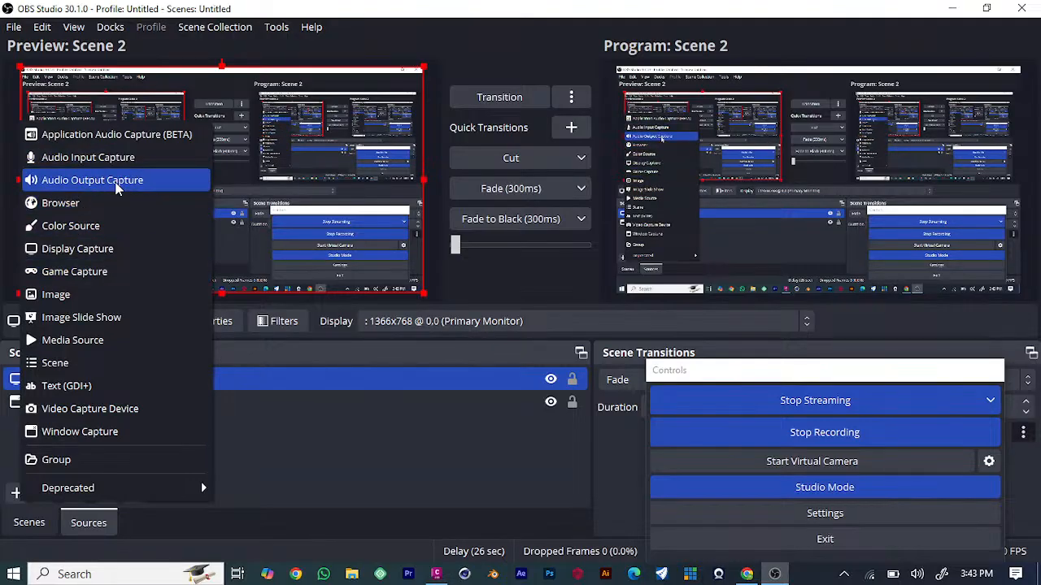
{"action": "left_click", "coordinate": [114, 157]}
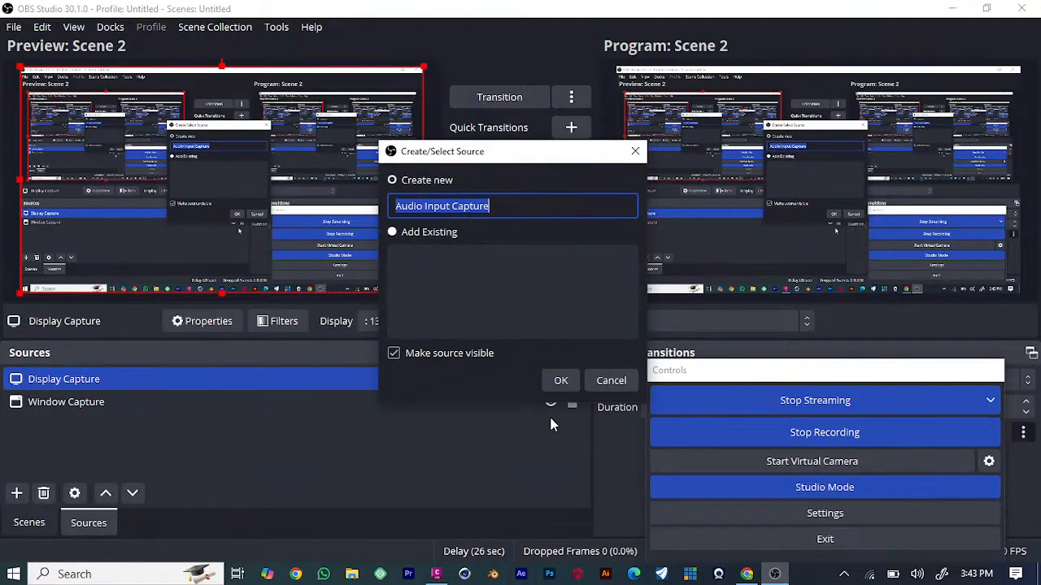
{"action": "left_click", "coordinate": [560, 380]}
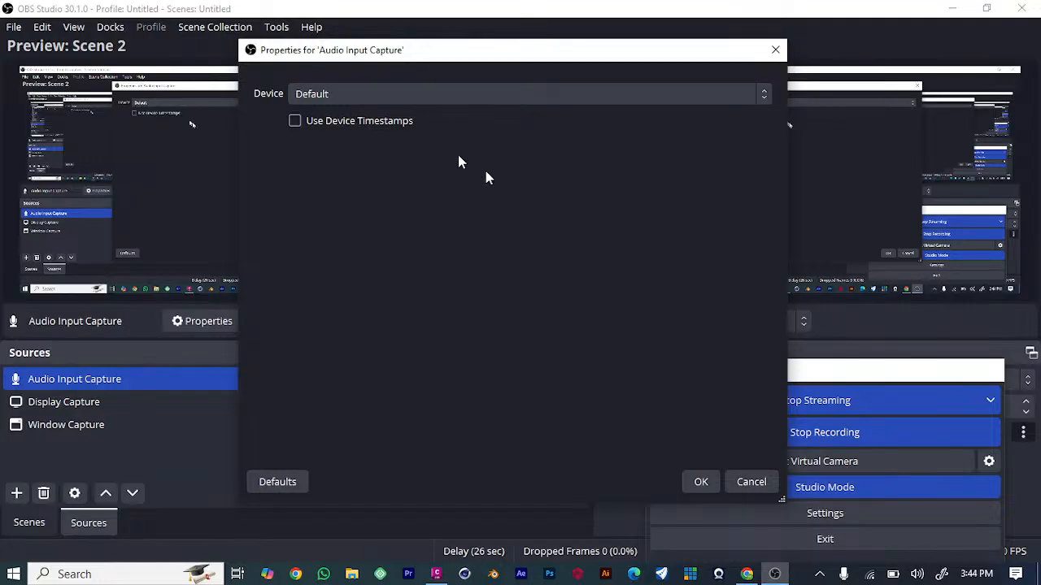
{"action": "left_click", "coordinate": [700, 482]}
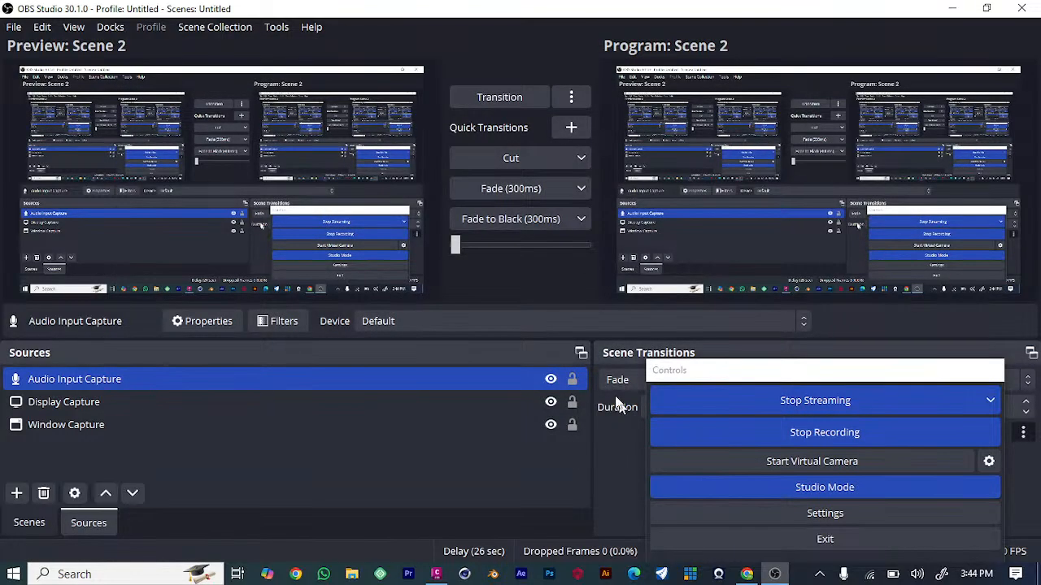
Check the live preview in YouTube Studio and return to the Civil 3D start page.
{"action": "left_click", "coordinate": [746, 574]}
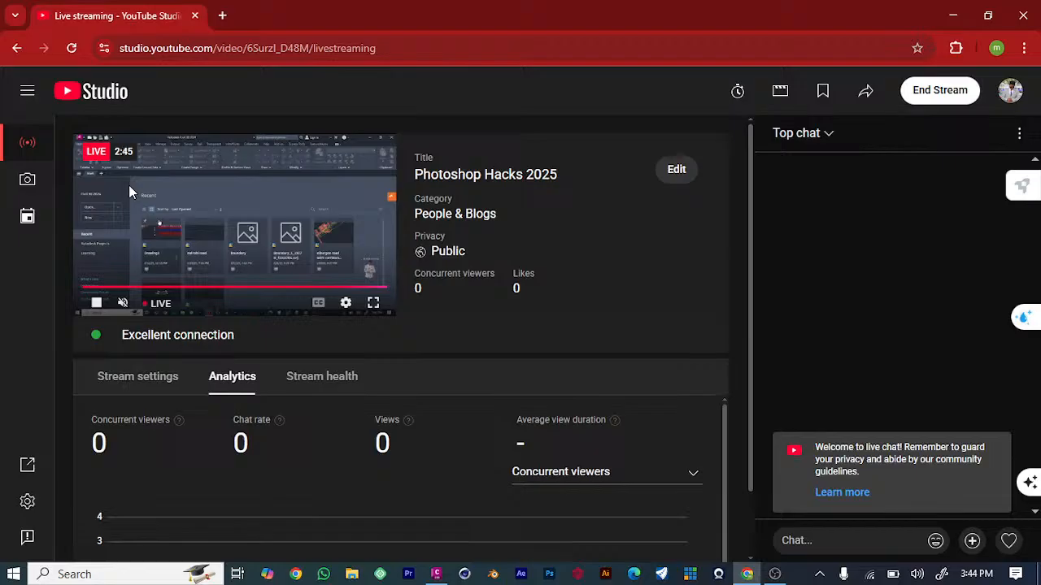
{"action": "left_click", "coordinate": [436, 574]}
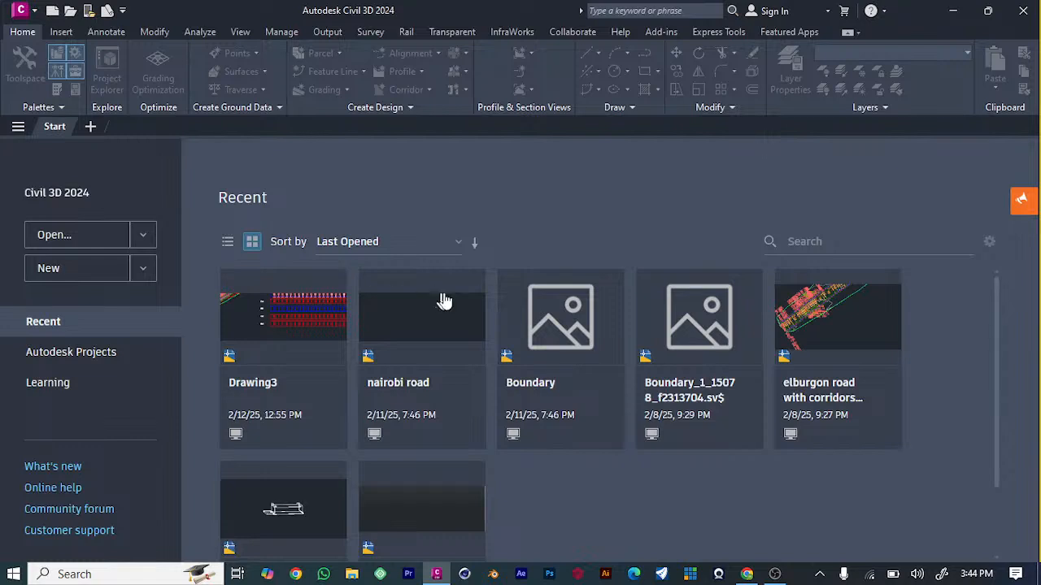
{"action": "key", "text": "XF86AudioRaiseVolume"}
Switch to OBS Studio and add an Audio Output Capture source using Speakers/Headphones (Realtek High Definition Audio) as its device.
{"action": "left_click", "coordinate": [772, 575]}
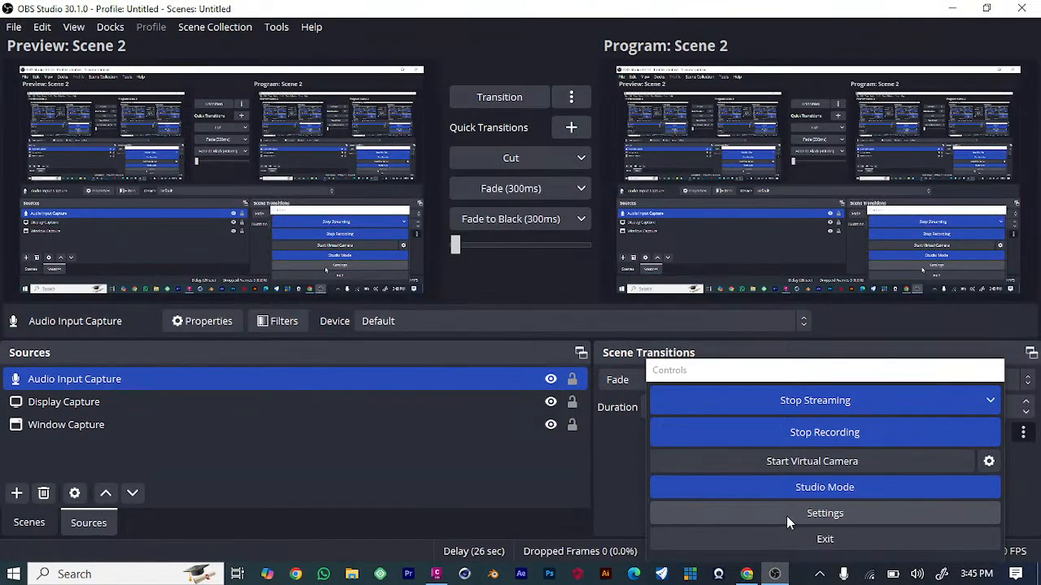
{"action": "left_click", "coordinate": [17, 493]}
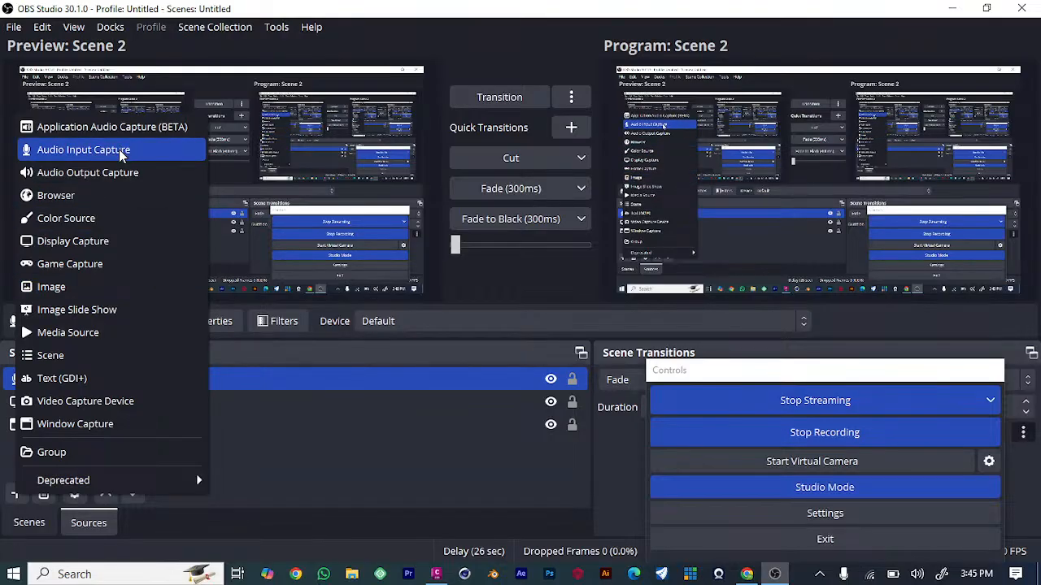
{"action": "left_click", "coordinate": [117, 172]}
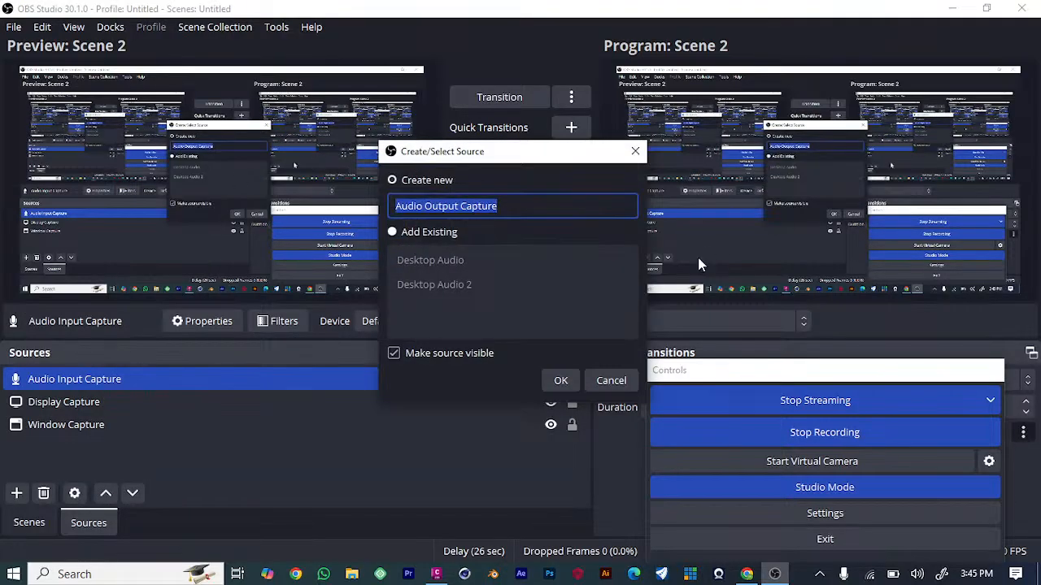
{"action": "left_click", "coordinate": [557, 382]}
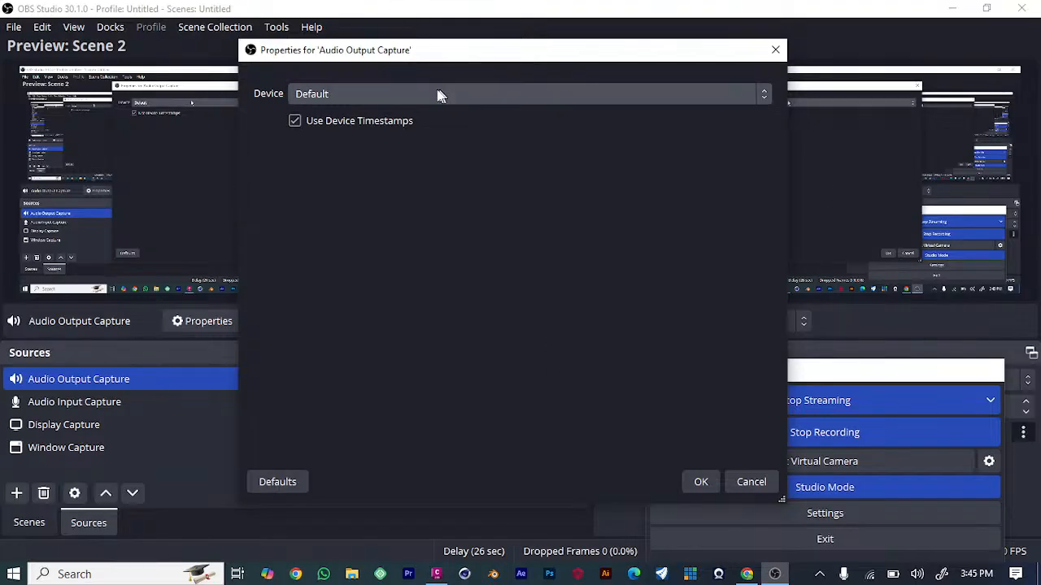
{"action": "left_click", "coordinate": [439, 95]}
{"action": "left_click", "coordinate": [418, 132]}
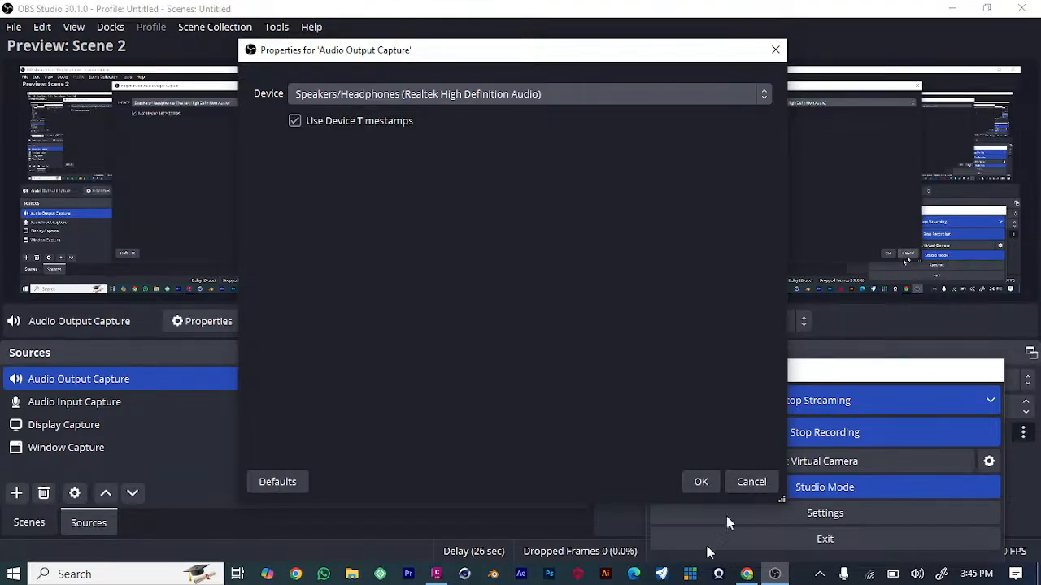
{"action": "left_click", "coordinate": [701, 483]}
Set the Audio Input Capture source's device to Stereo Mix (Realtek High Definition Audio).
{"action": "double_click", "coordinate": [114, 407]}
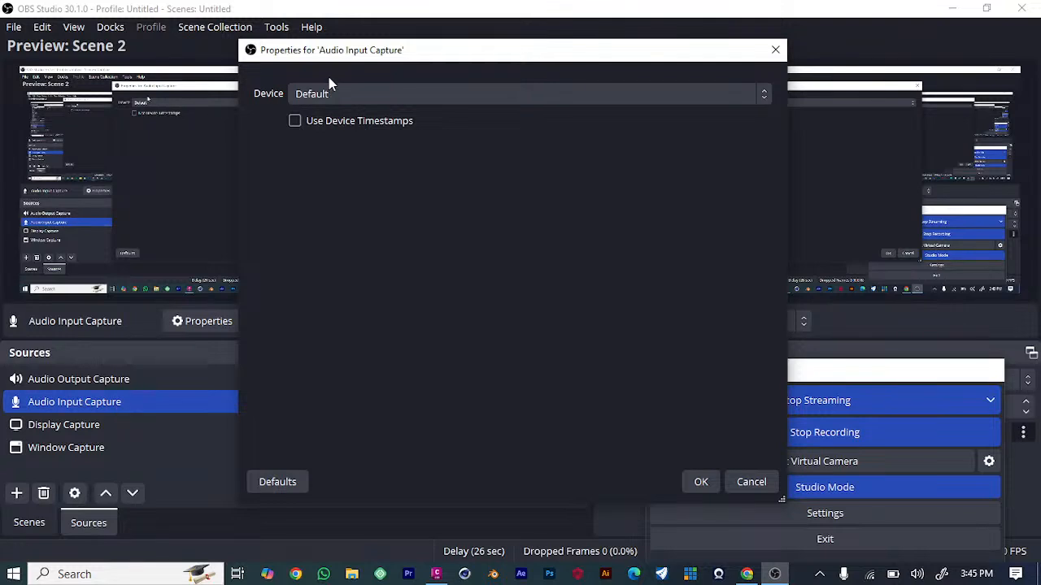
{"action": "left_click", "coordinate": [329, 93]}
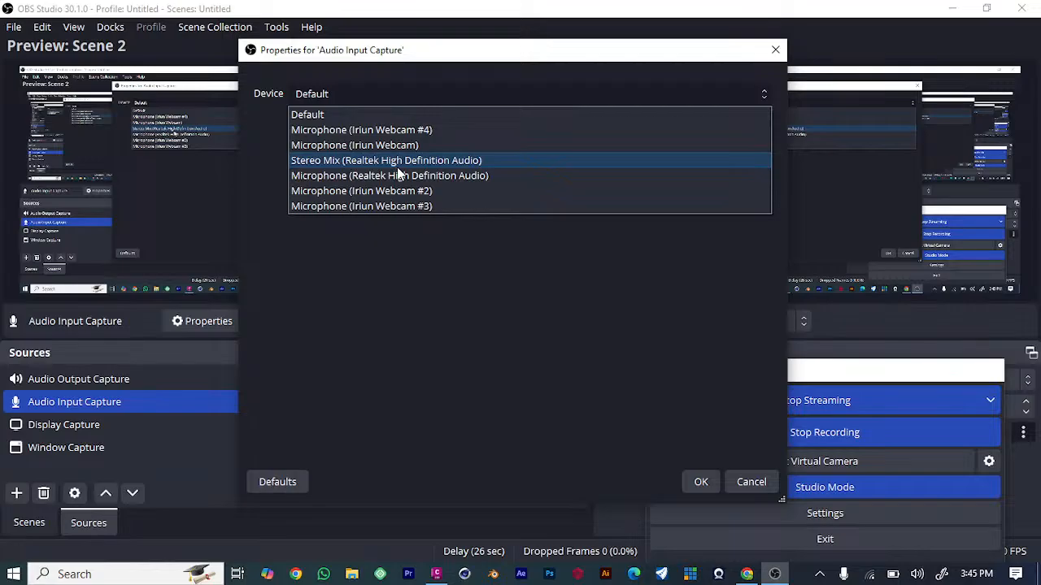
{"action": "left_click", "coordinate": [397, 165]}
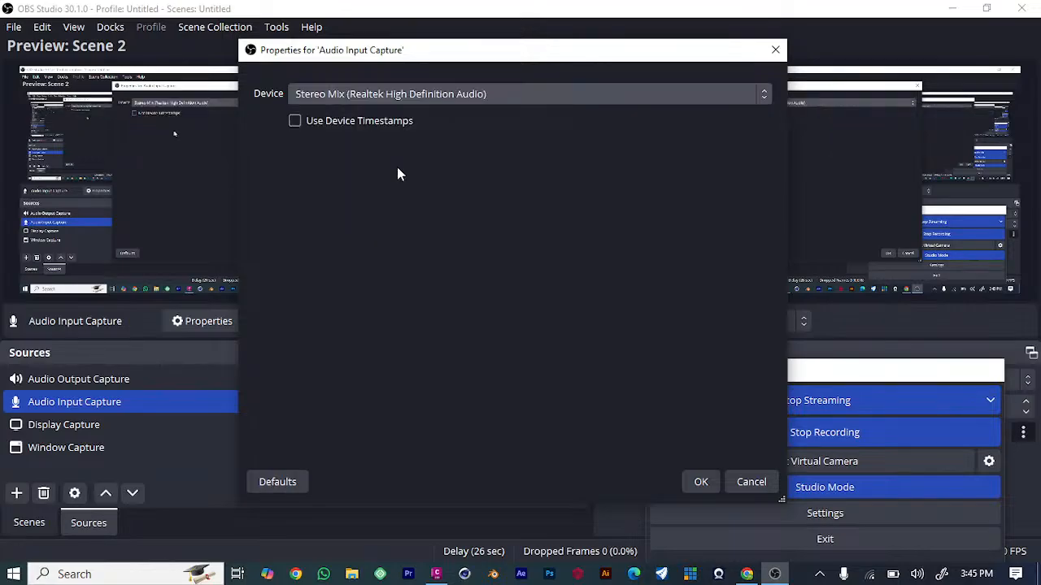
{"action": "left_click", "coordinate": [700, 481]}
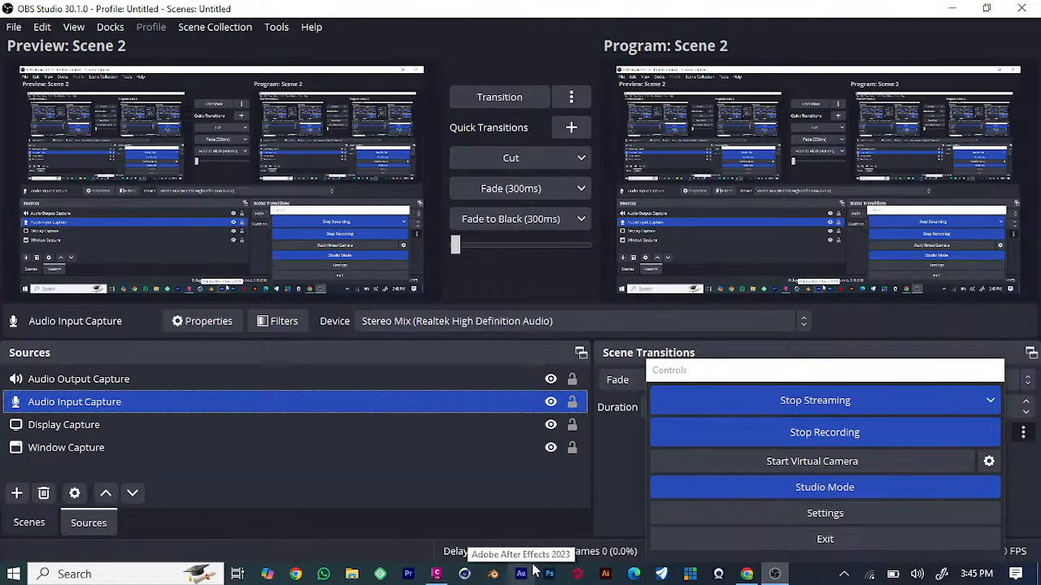
{"action": "left_click", "coordinate": [436, 574]}
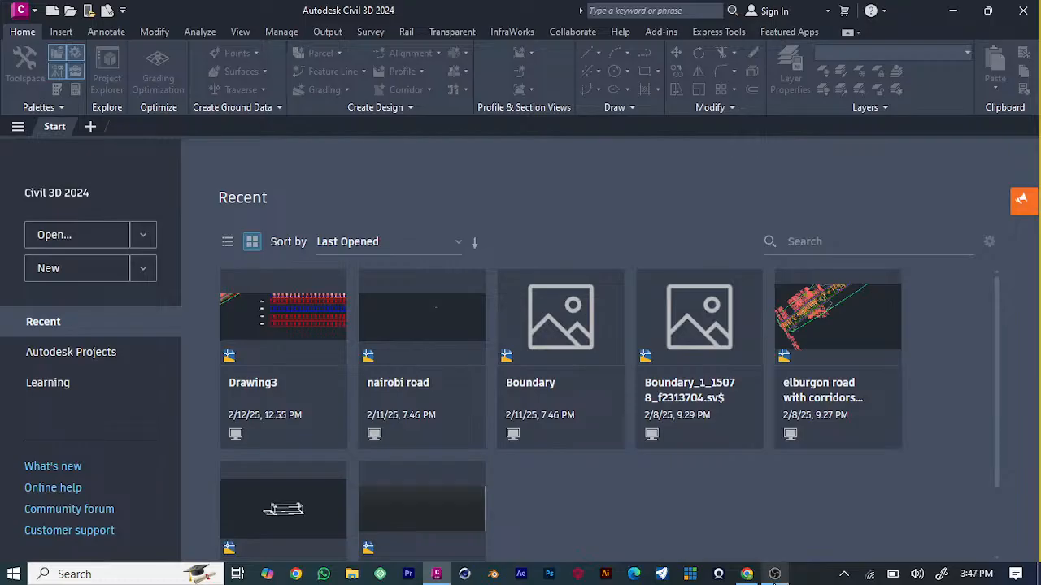
{"action": "left_click", "coordinate": [775, 574]}
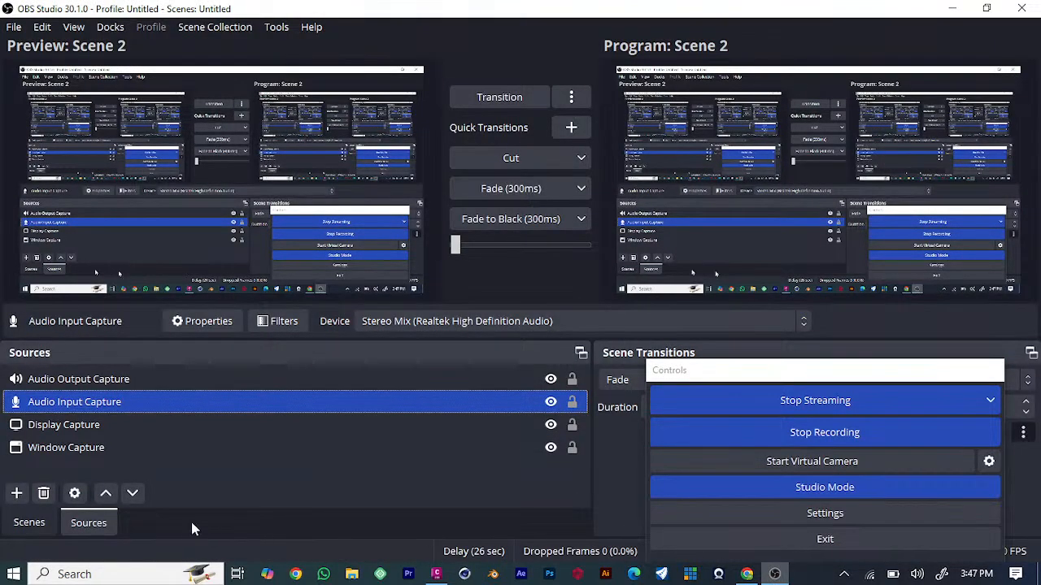
{"action": "left_click", "coordinate": [17, 493]}
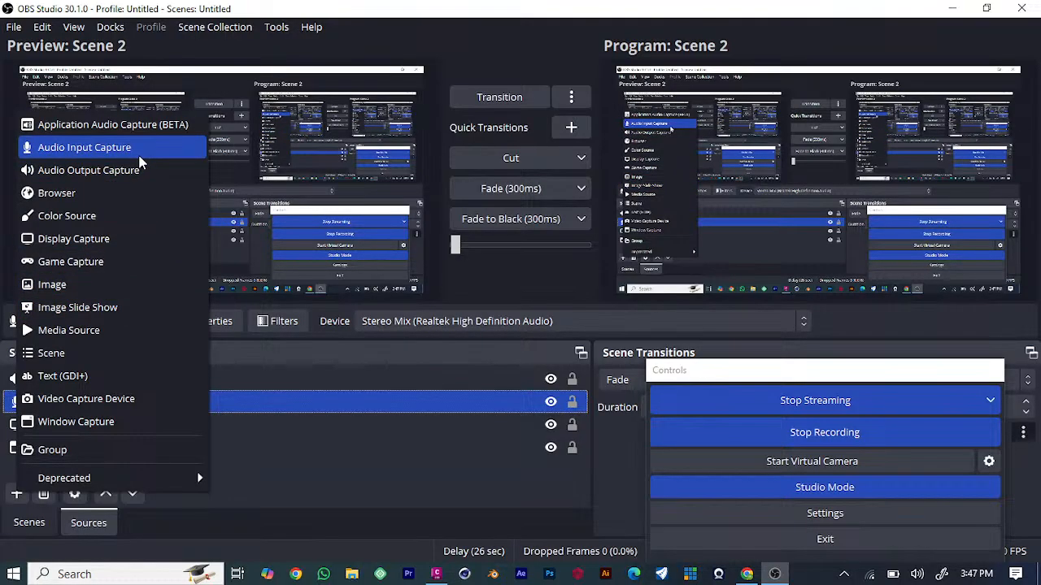
{"action": "left_click", "coordinate": [832, 517]}
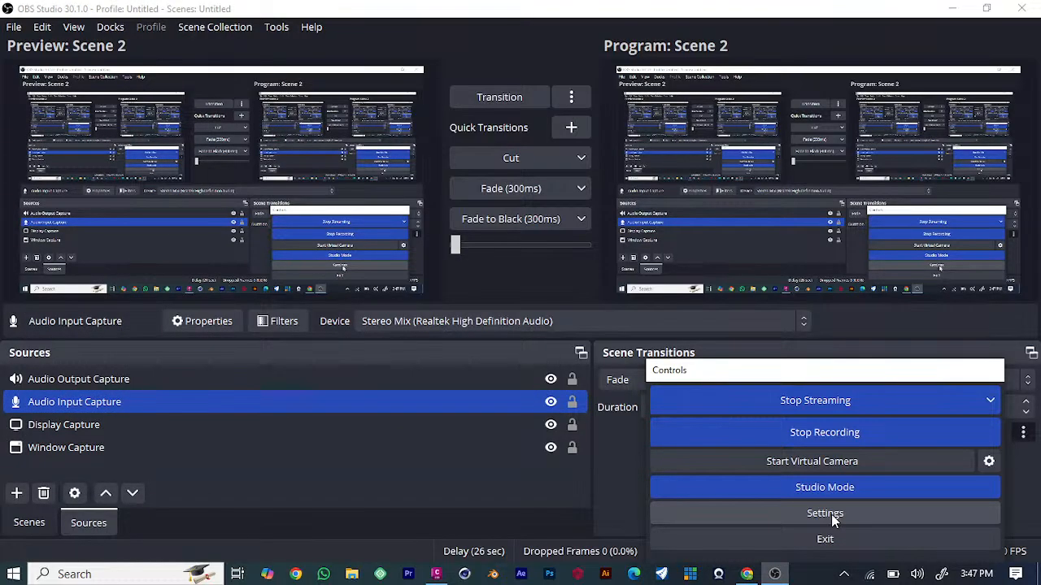
Set the global Desktop Audio and Desktop Audio 2 devices to Speakers/Headphones (Realtek High Definition Audio) and apply the settings.
{"action": "left_click", "coordinate": [831, 514]}
{"action": "left_click", "coordinate": [178, 131]}
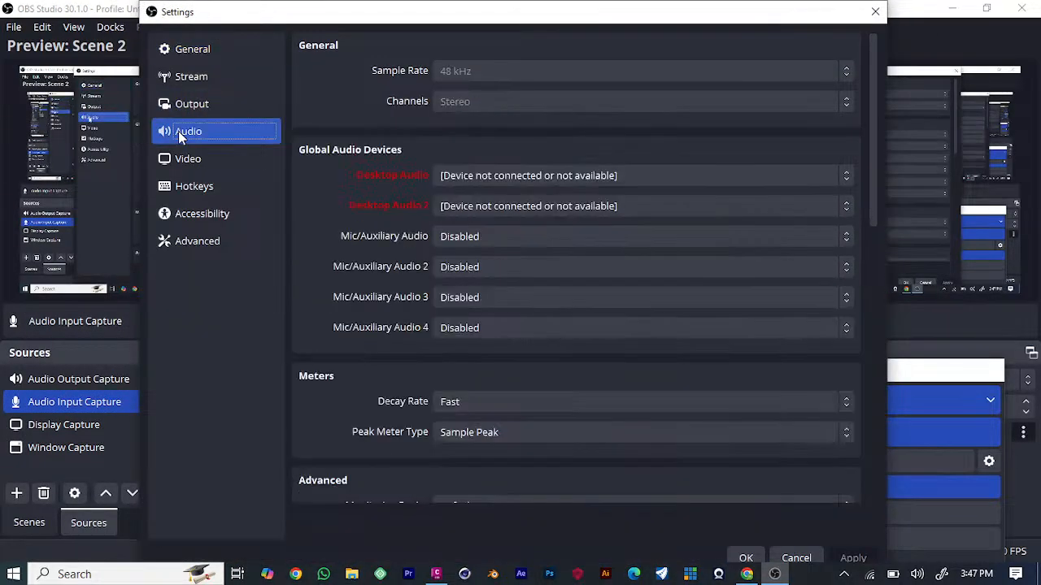
{"action": "left_click", "coordinate": [625, 174]}
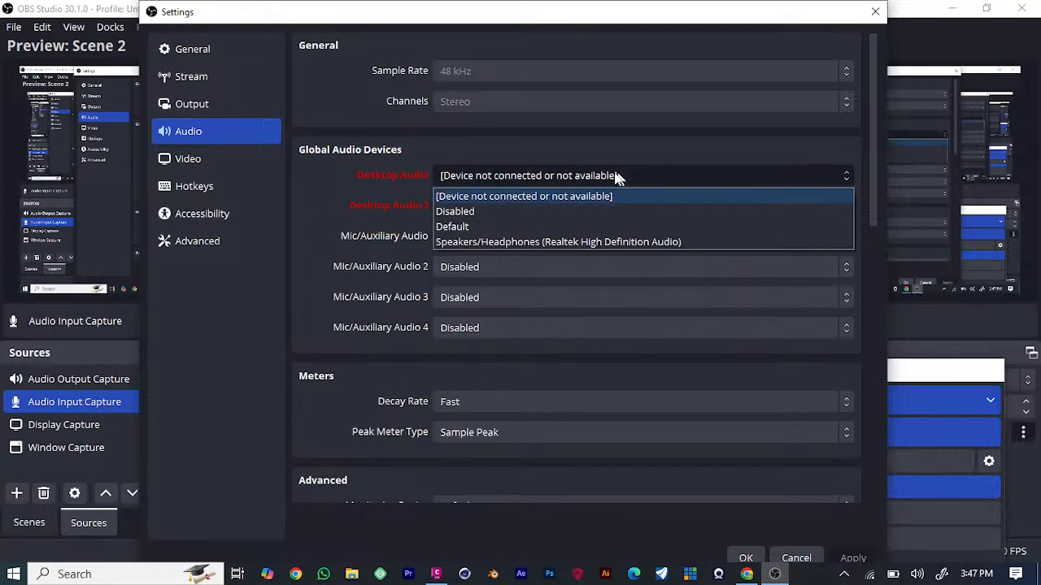
{"action": "left_click", "coordinate": [480, 241]}
{"action": "left_click", "coordinate": [600, 205]}
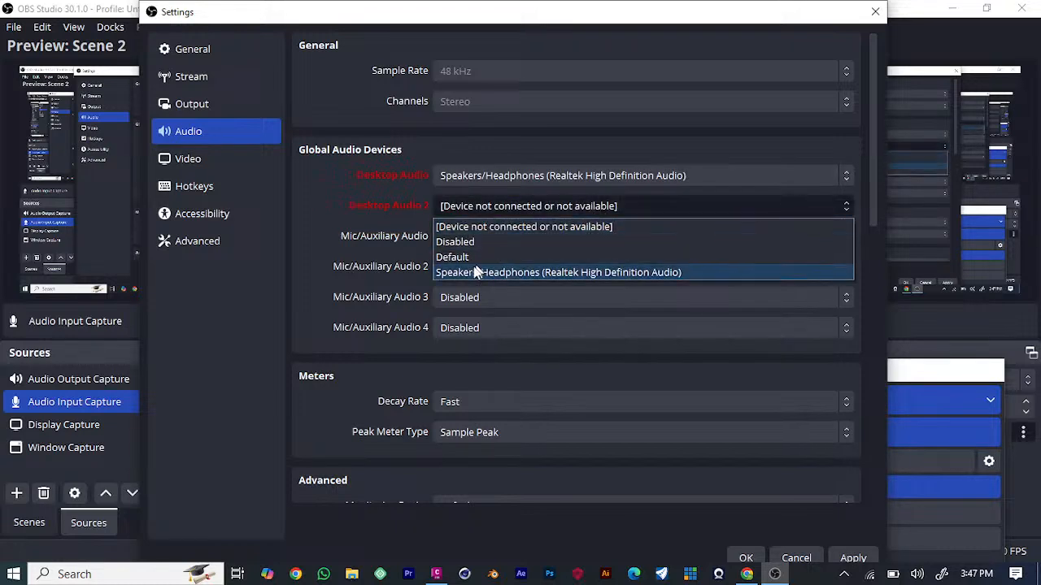
{"action": "left_click", "coordinate": [475, 273]}
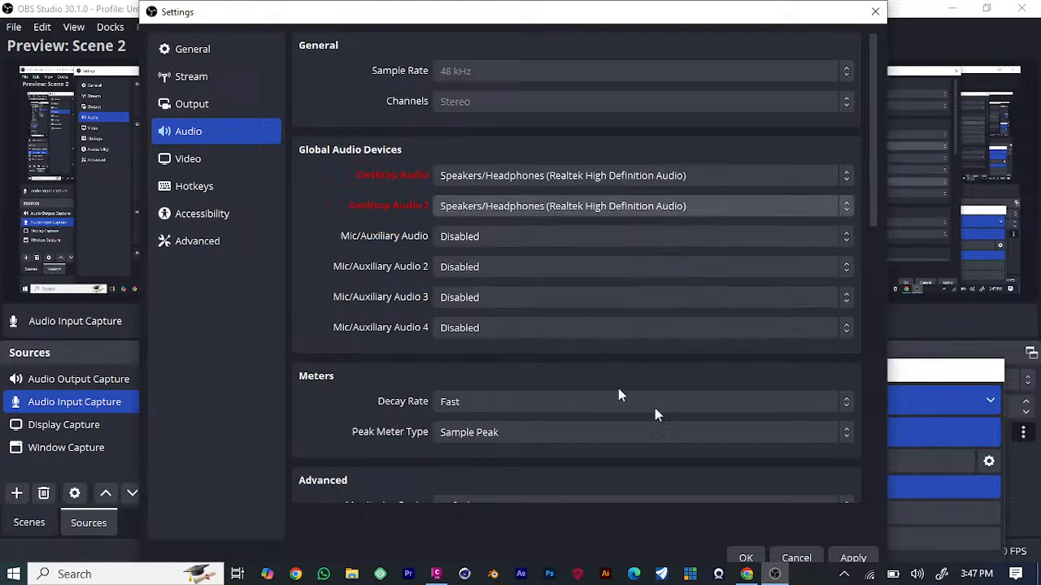
{"action": "left_click", "coordinate": [746, 558]}
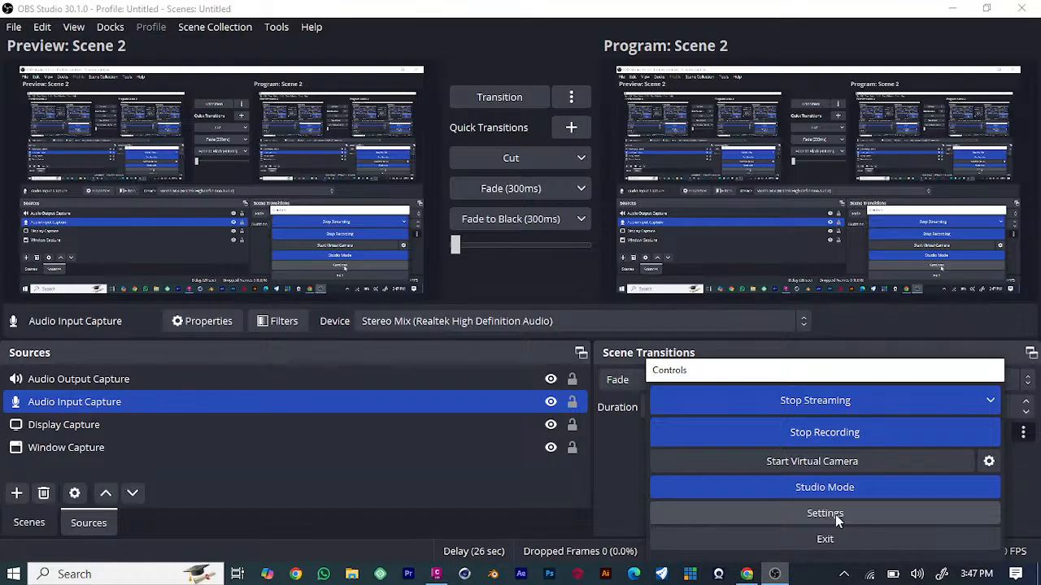
Review the Audio, Video and Output settings, and close the settings without changing them.
{"action": "left_click", "coordinate": [835, 515]}
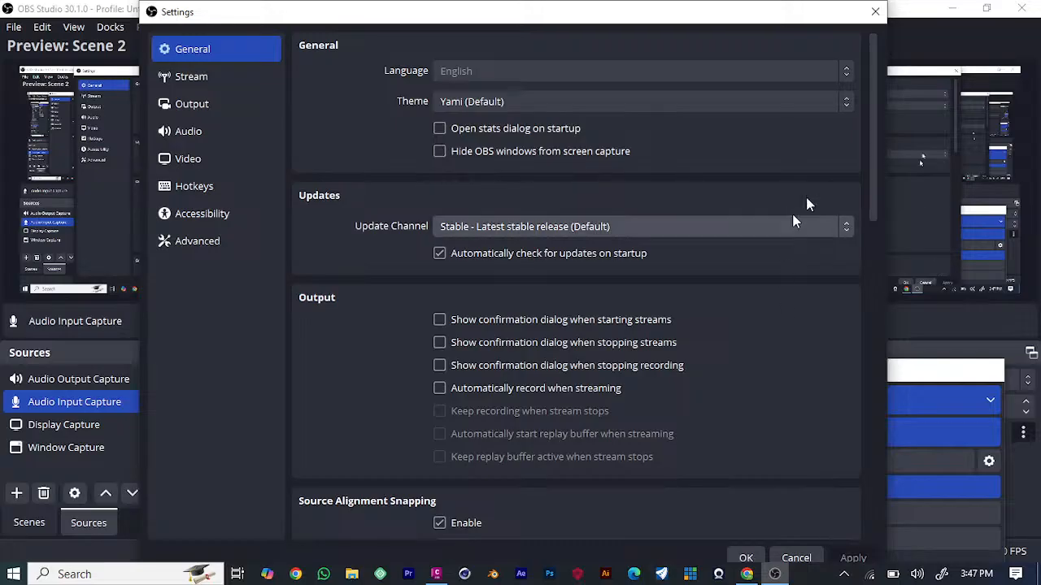
{"action": "left_click", "coordinate": [193, 133]}
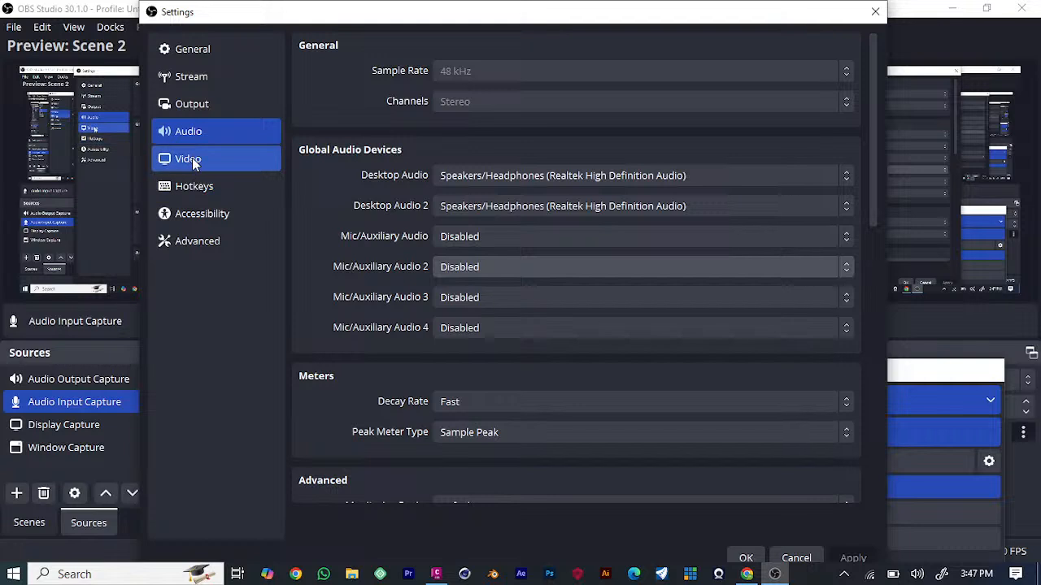
{"action": "left_click", "coordinate": [192, 159]}
{"action": "left_click", "coordinate": [207, 109]}
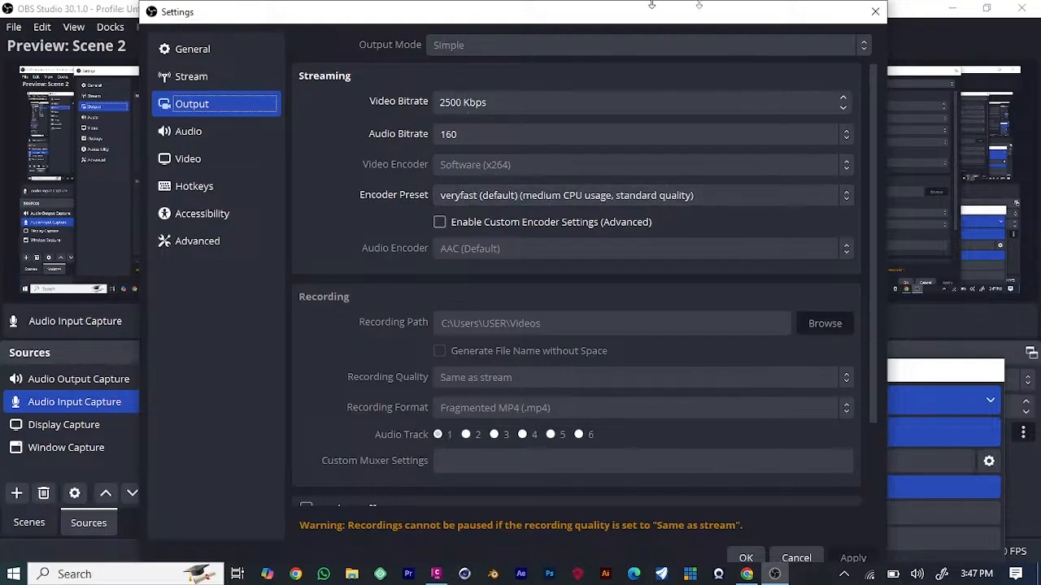
{"action": "left_click", "coordinate": [874, 13]}
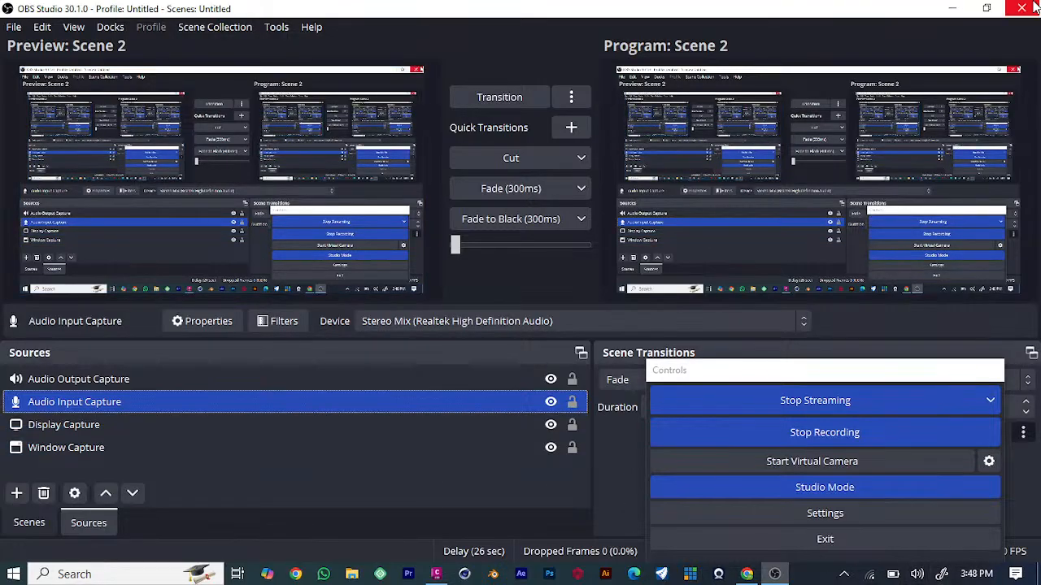
Check the live stream preview in YouTube Studio, and raise the system volume to 100 from the Civil 3D start page.
{"action": "left_click", "coordinate": [950, 8]}
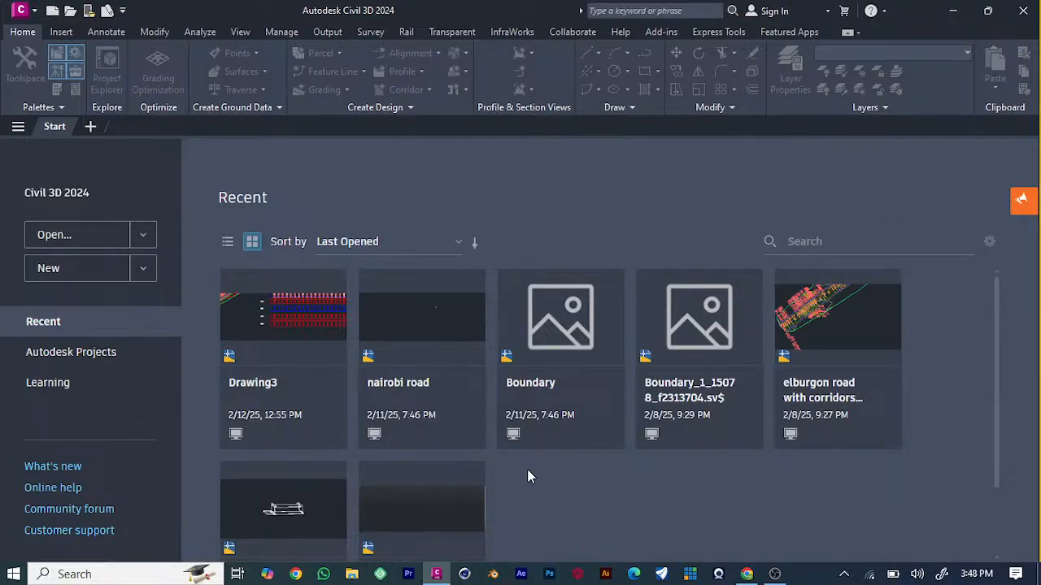
{"action": "left_click", "coordinate": [746, 574]}
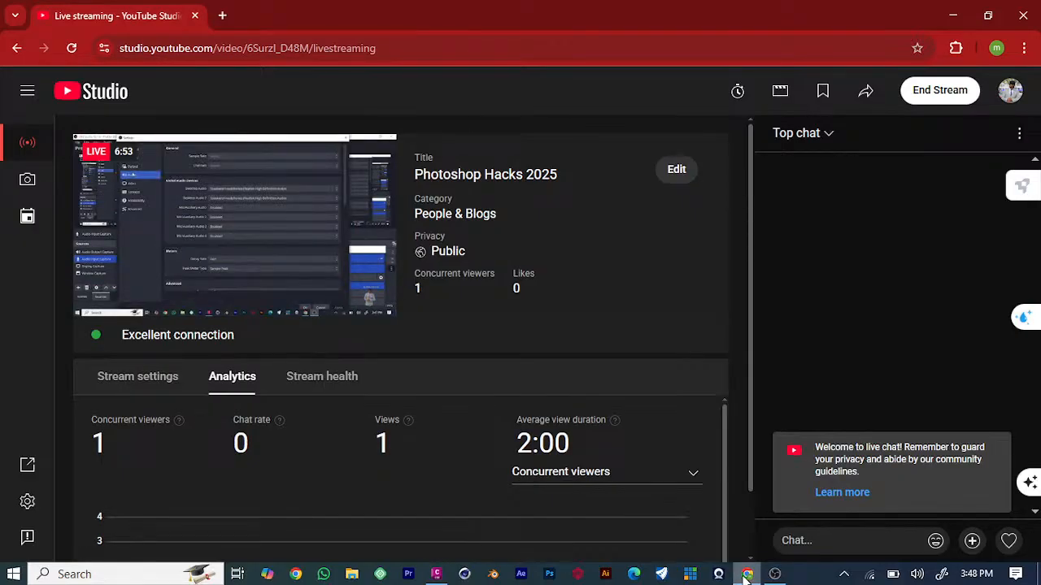
{"action": "left_click", "coordinate": [746, 574]}
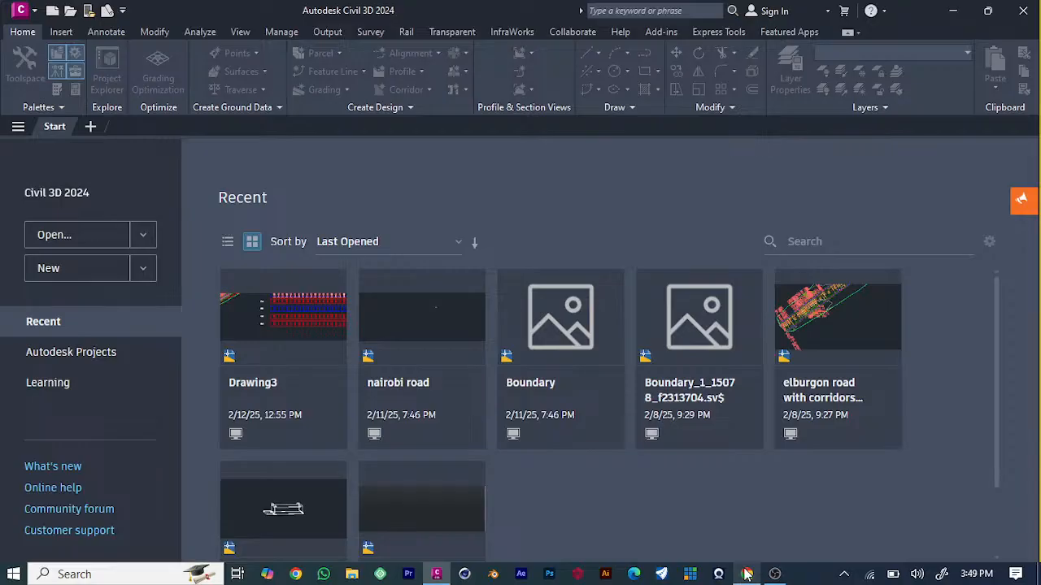
{"action": "left_click", "coordinate": [746, 574]}
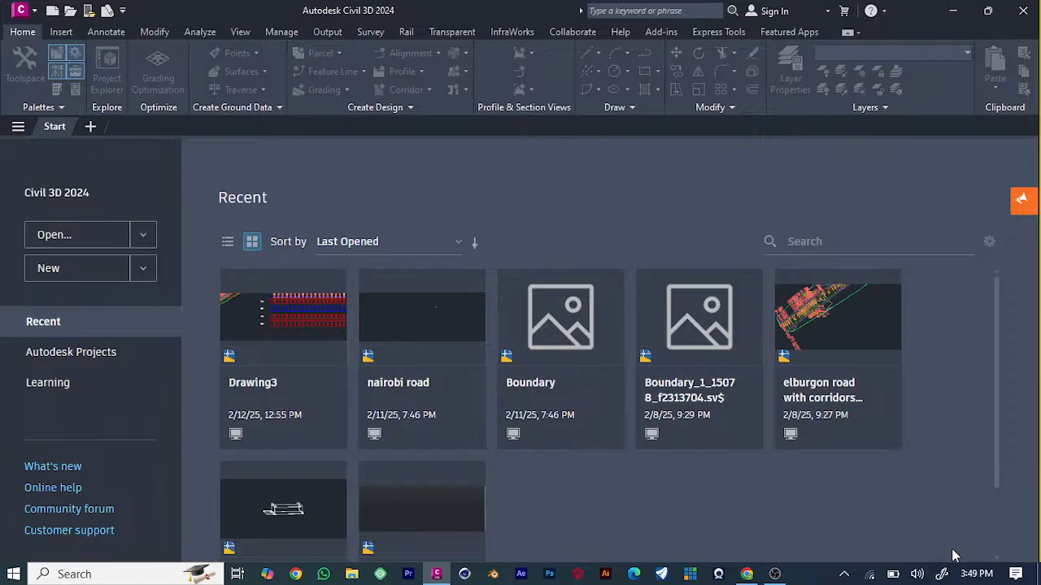
{"action": "key", "text": "XF86AudioRaiseVolume"}
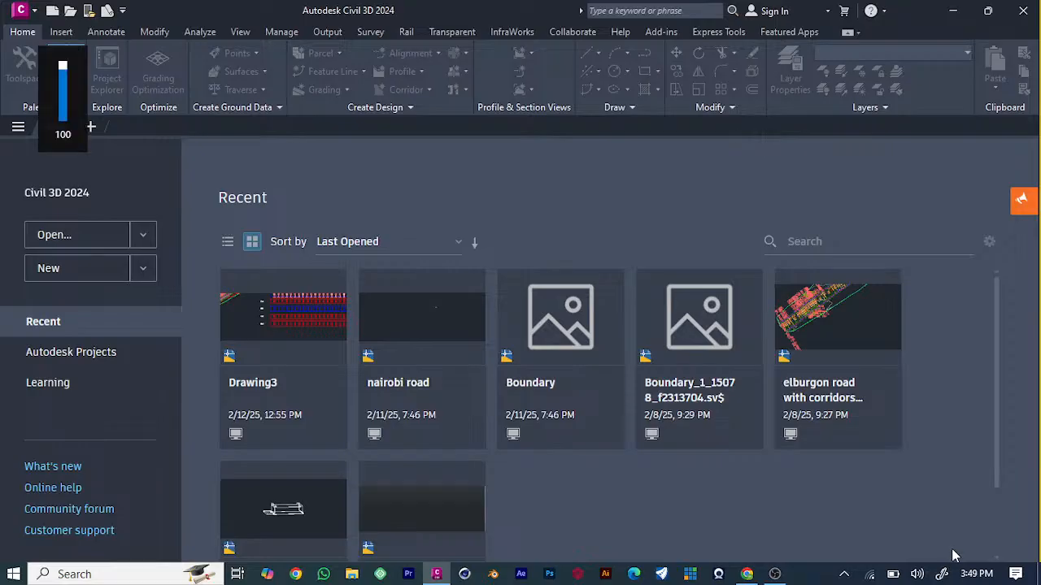
Switch to OBS Studio and open its settings.
{"action": "left_click", "coordinate": [774, 574]}
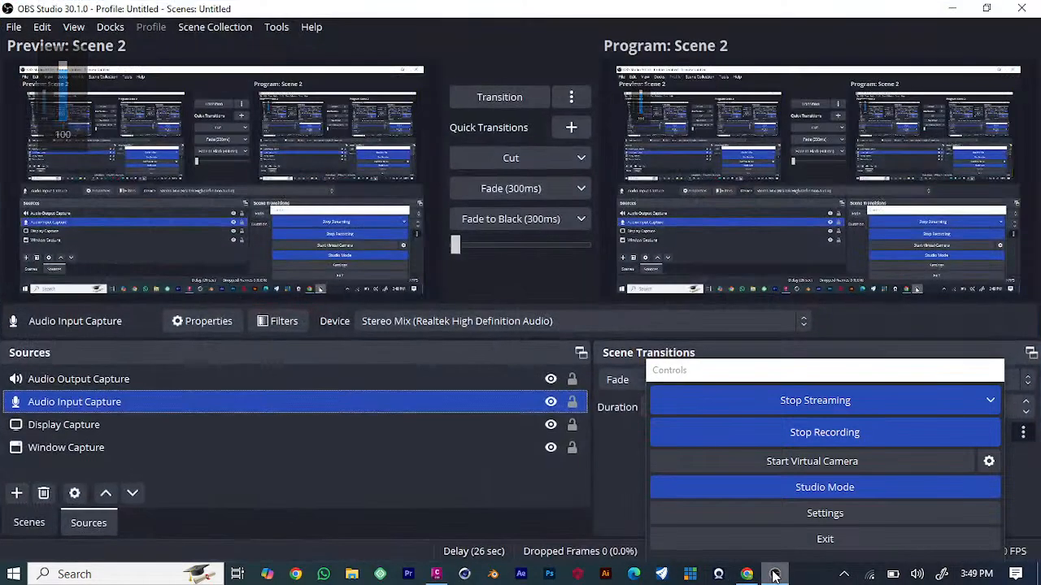
{"action": "left_click", "coordinate": [822, 519]}
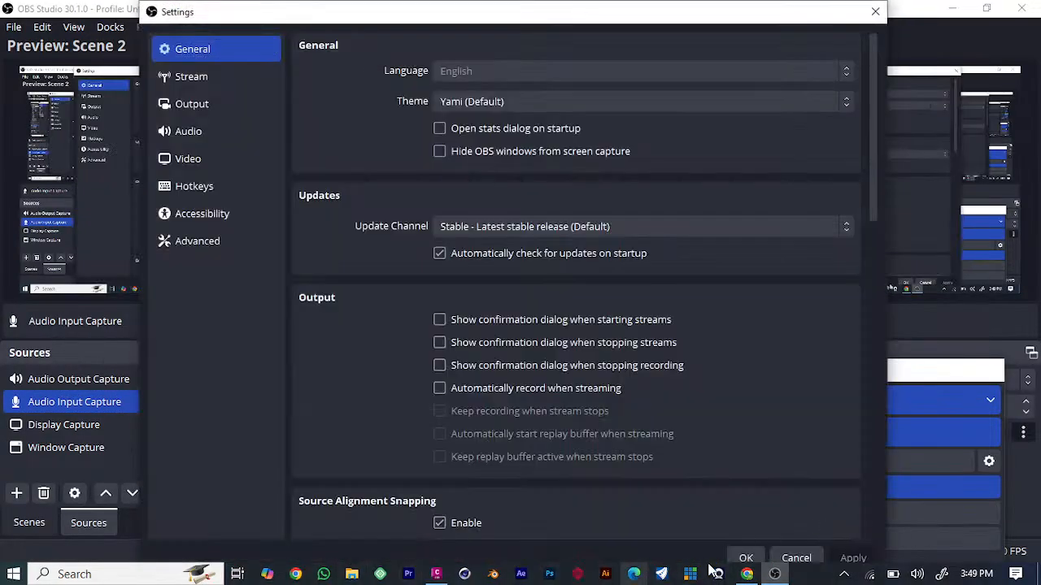
Switch to YouTube Studio and save the live stream's title as "EVERYTHING YOU NEED TO KNOW TO GET STARTED WITH CIVIL 3D".
{"action": "left_click", "coordinate": [746, 574]}
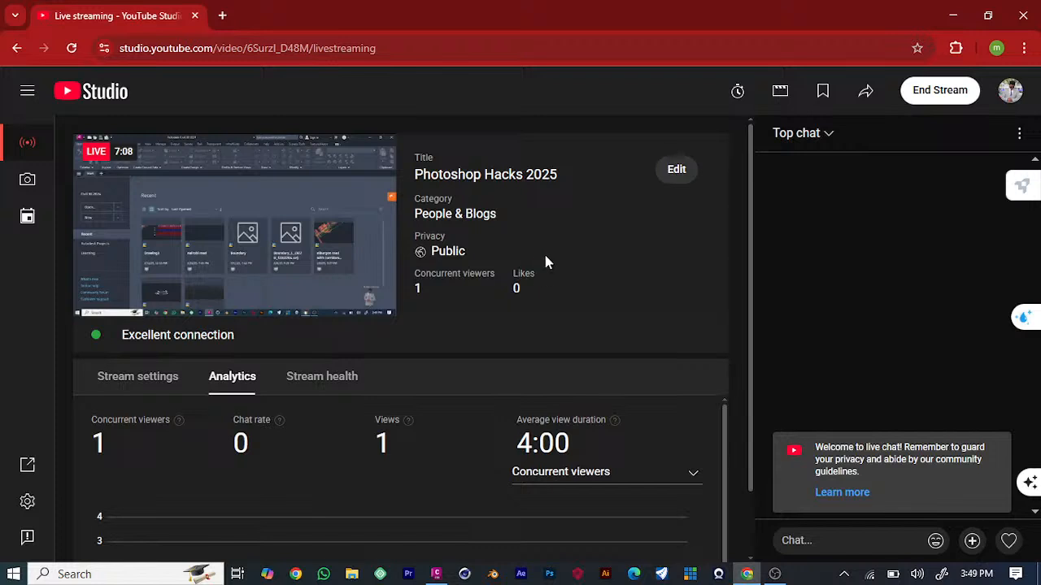
{"action": "left_click", "coordinate": [676, 170]}
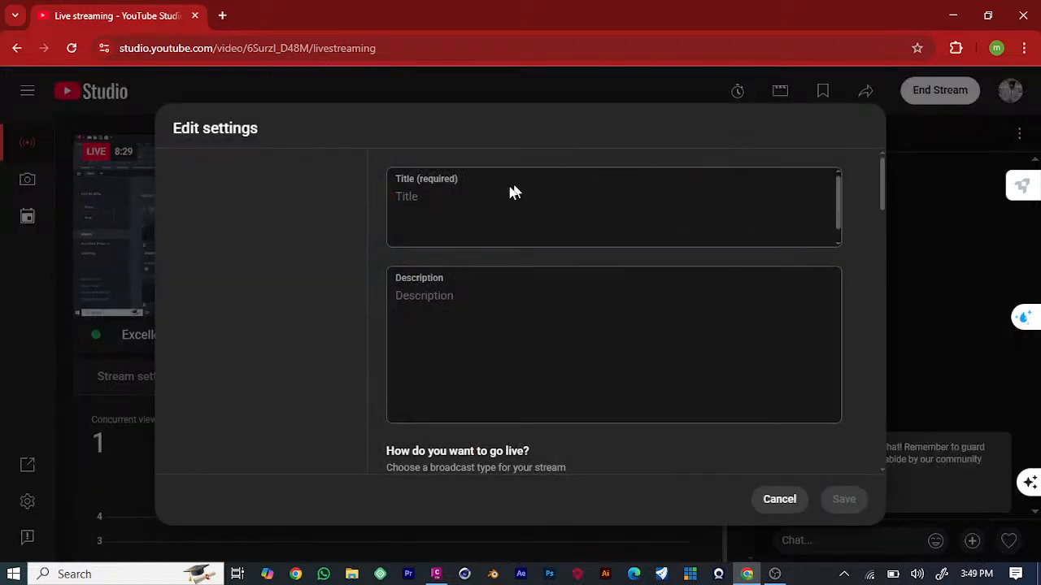
{"action": "left_click", "coordinate": [413, 205]}
{"action": "left_click_drag", "start_coordinate": [528, 193], "coordinate": [325, 195]}
{"action": "type", "text": "e"}
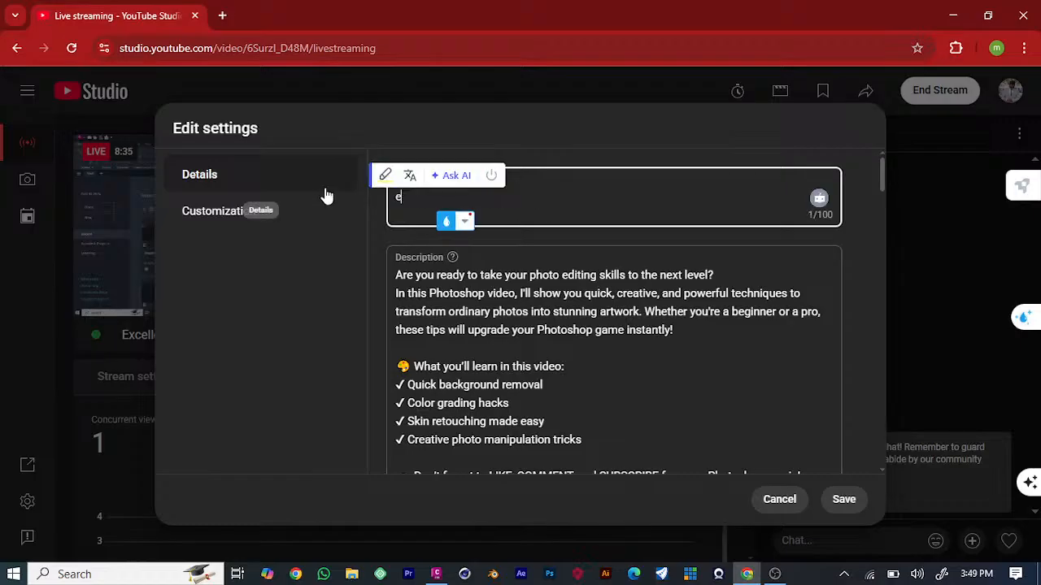
{"action": "type", "text": "ver"}
{"action": "key", "text": "BackSpace"}
{"action": "key", "text": "BackSpace"}
{"action": "key", "text": "BackSpace"}
{"action": "key", "text": "BackSpace"}
{"action": "type", "text": "EVERU"}
{"action": "key", "text": "BackSpace"}
{"action": "type", "text": "Y"}
{"action": "key", "text": "BackSpace"}
{"action": "type", "text": "THI"}
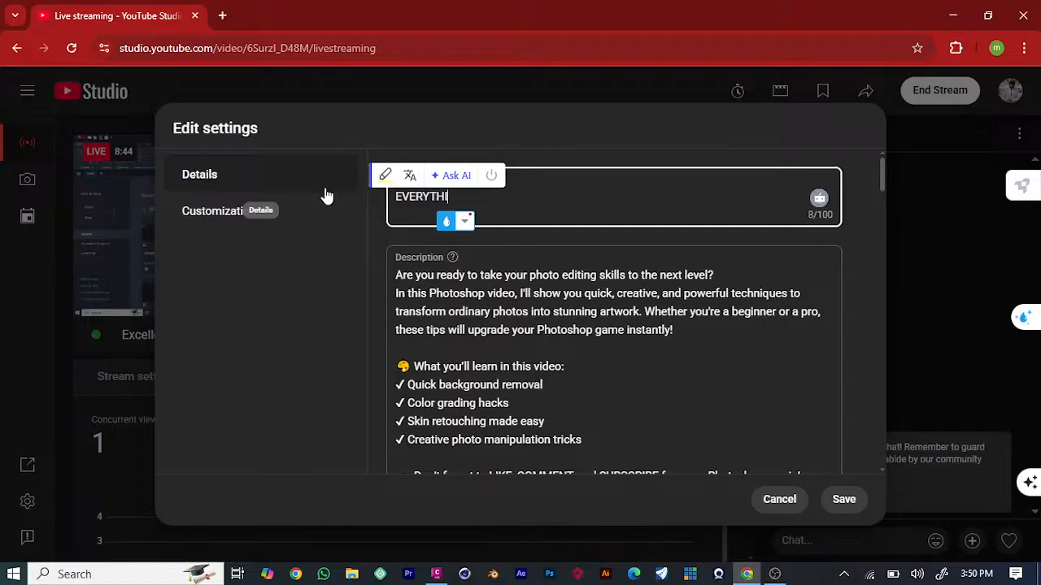
{"action": "type", "text": "NG Y"}
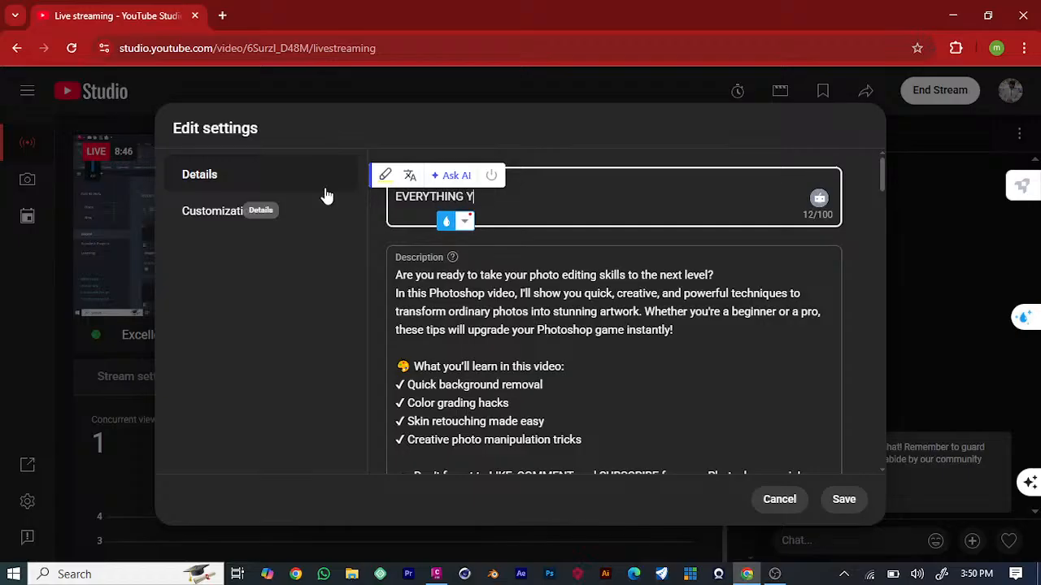
{"action": "type", "text": "OU NEED TO "}
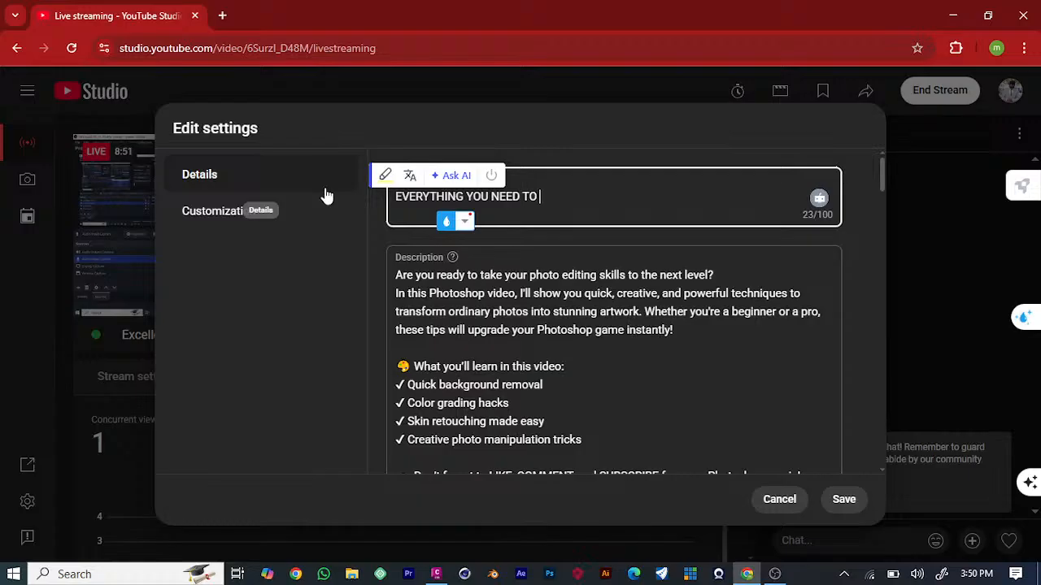
{"action": "type", "text": "KNOW TO GET "}
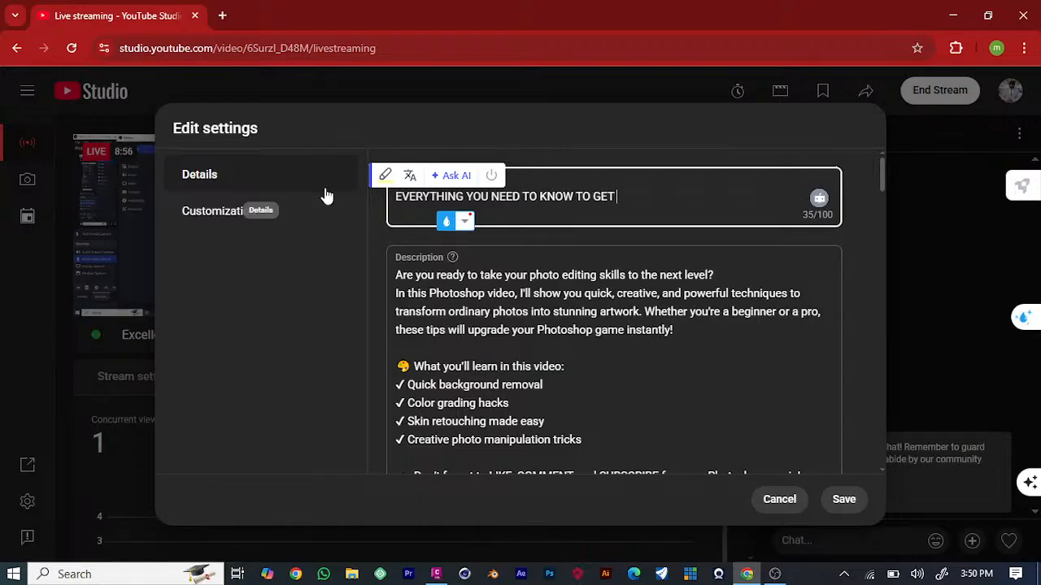
{"action": "type", "text": "STARTED"}
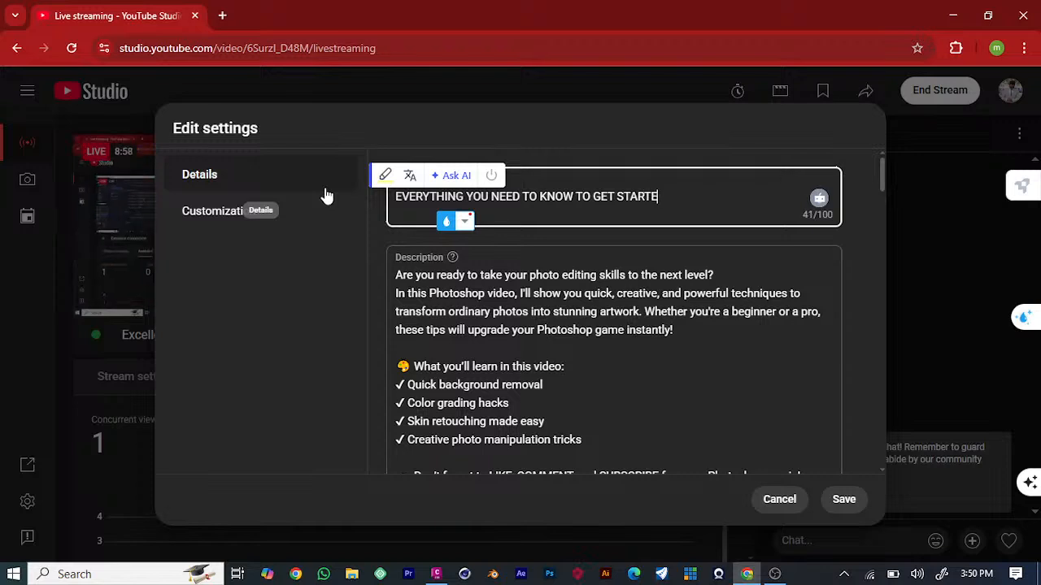
{"action": "type", "text": " WITH CIVIL 3D"}
{"action": "left_click", "coordinate": [845, 501]}
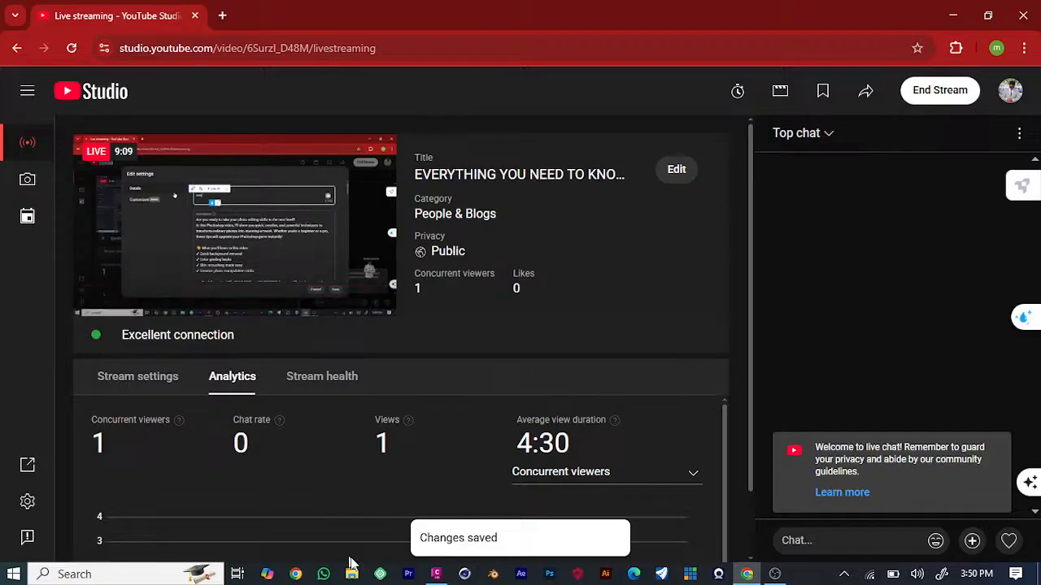
Switch to OBS Studio and review the Audio and Output settings, including the available encoder presets and the recording options.
{"action": "left_click", "coordinate": [774, 574]}
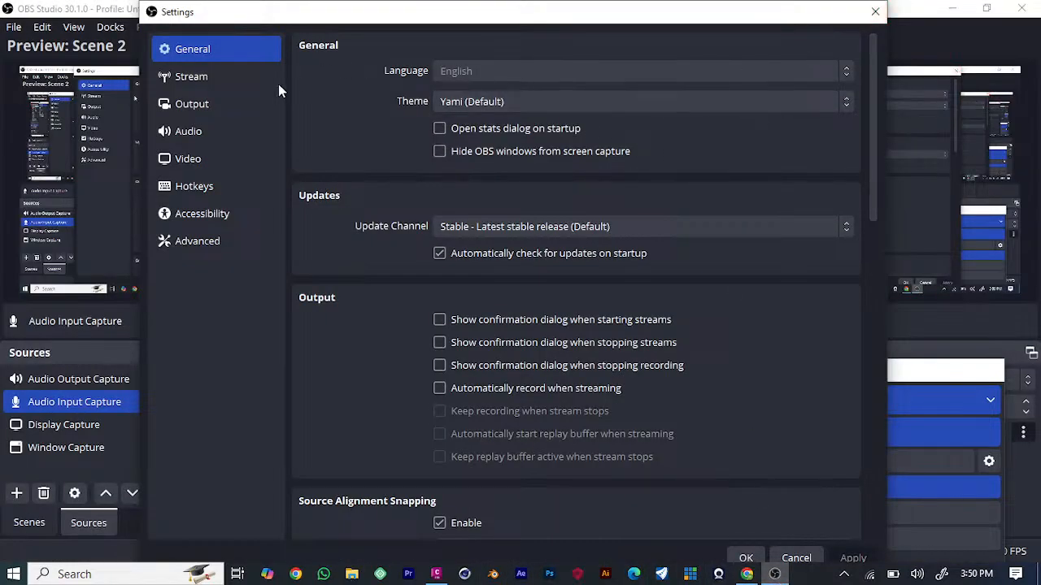
{"action": "left_click", "coordinate": [195, 135]}
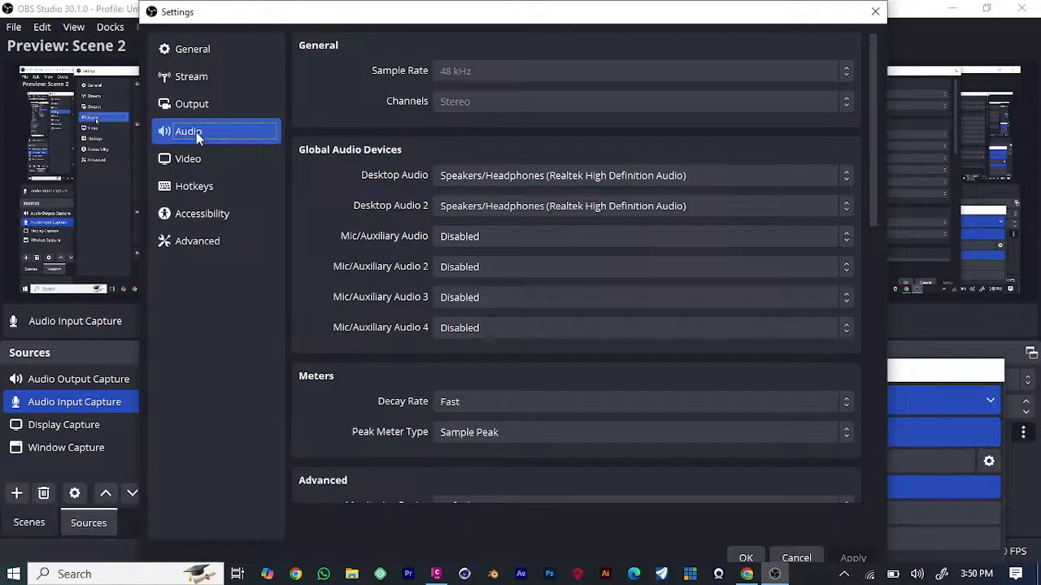
{"action": "left_click", "coordinate": [201, 106]}
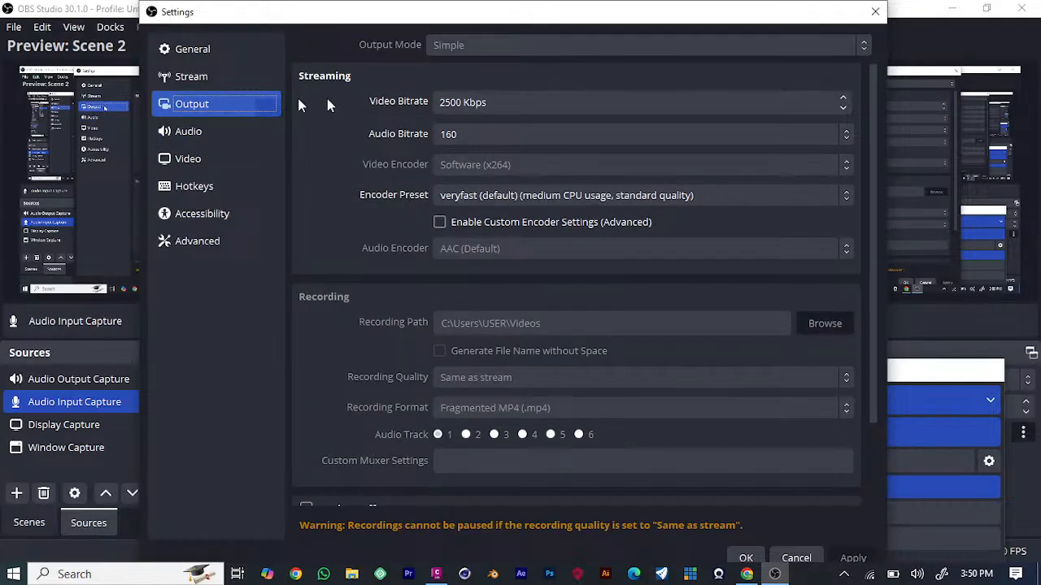
{"action": "scroll", "coordinate": [569, 353], "scroll_direction": "down", "scroll_amount": 3}
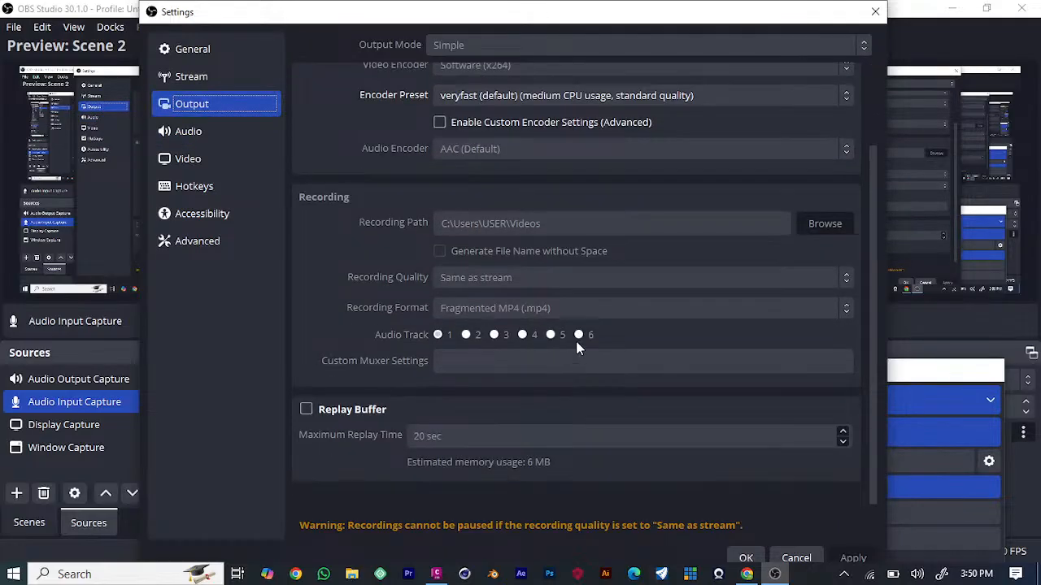
{"action": "left_click", "coordinate": [439, 334]}
{"action": "scroll", "coordinate": [496, 350], "scroll_direction": "up", "scroll_amount": 3}
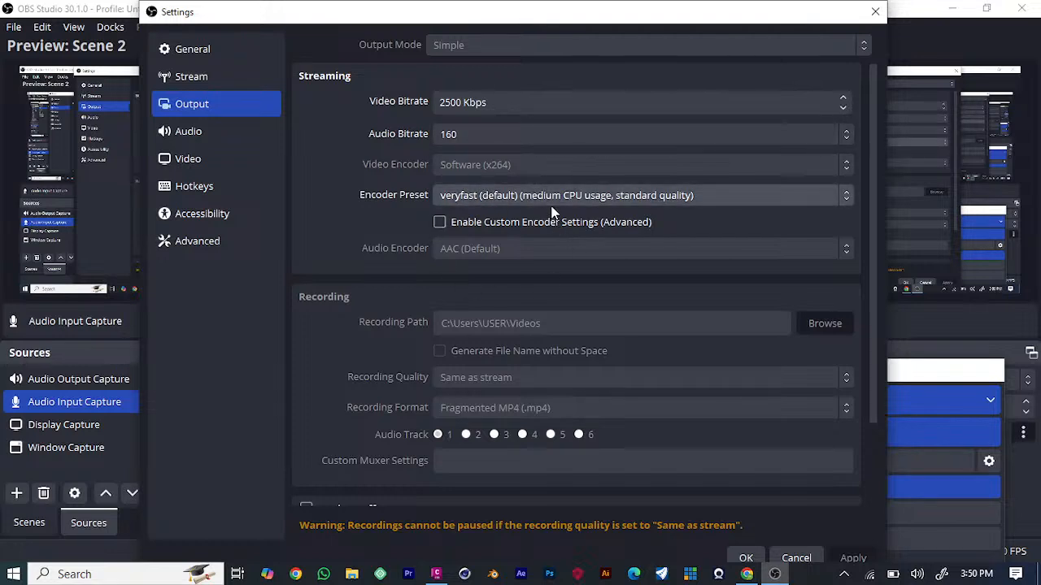
{"action": "left_click", "coordinate": [733, 196]}
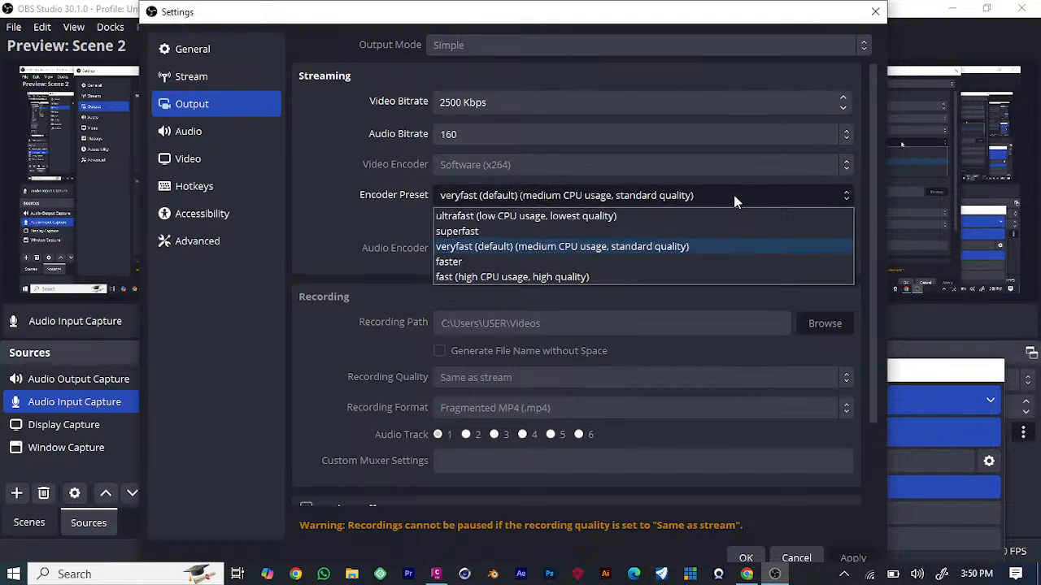
{"action": "left_click", "coordinate": [734, 201]}
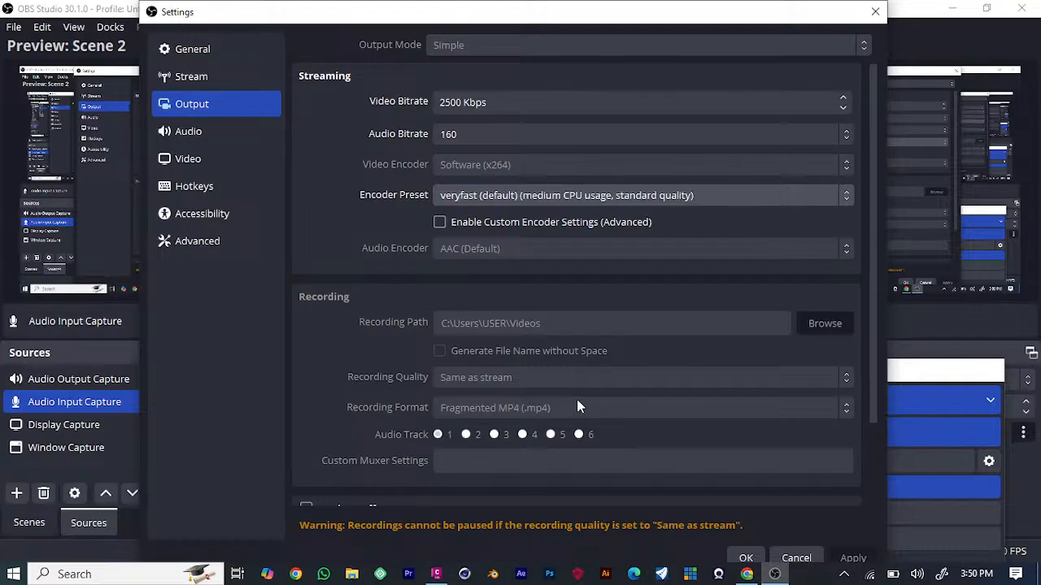
{"action": "scroll", "coordinate": [577, 398], "scroll_direction": "down", "scroll_amount": 3}
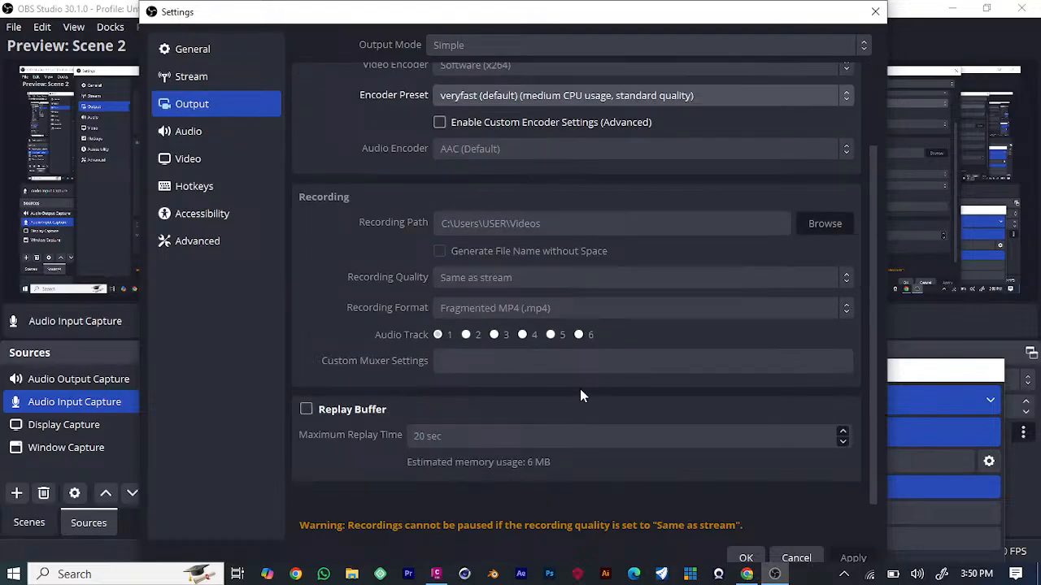
Look through the Stream, General, Hotkeys and Video settings.
{"action": "left_click", "coordinate": [213, 159]}
{"action": "left_click", "coordinate": [191, 77]}
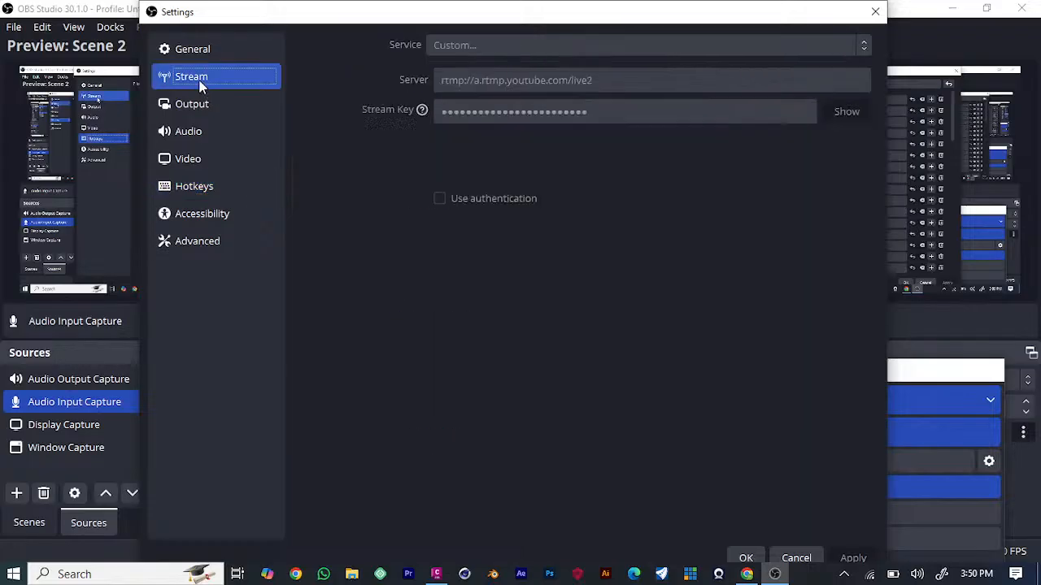
{"action": "left_click", "coordinate": [191, 47]}
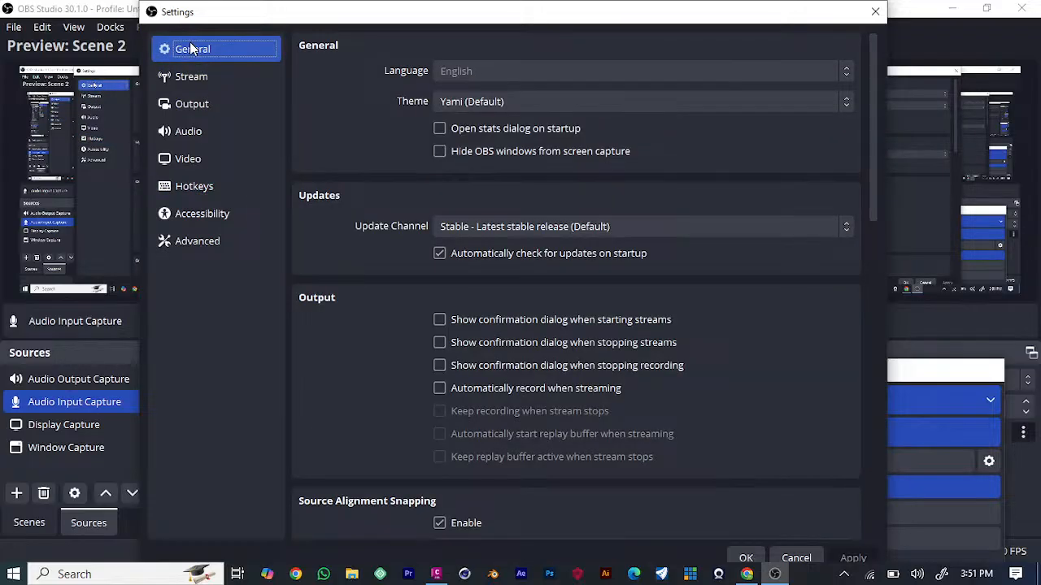
{"action": "left_click", "coordinate": [183, 194]}
{"action": "left_click", "coordinate": [190, 151]}
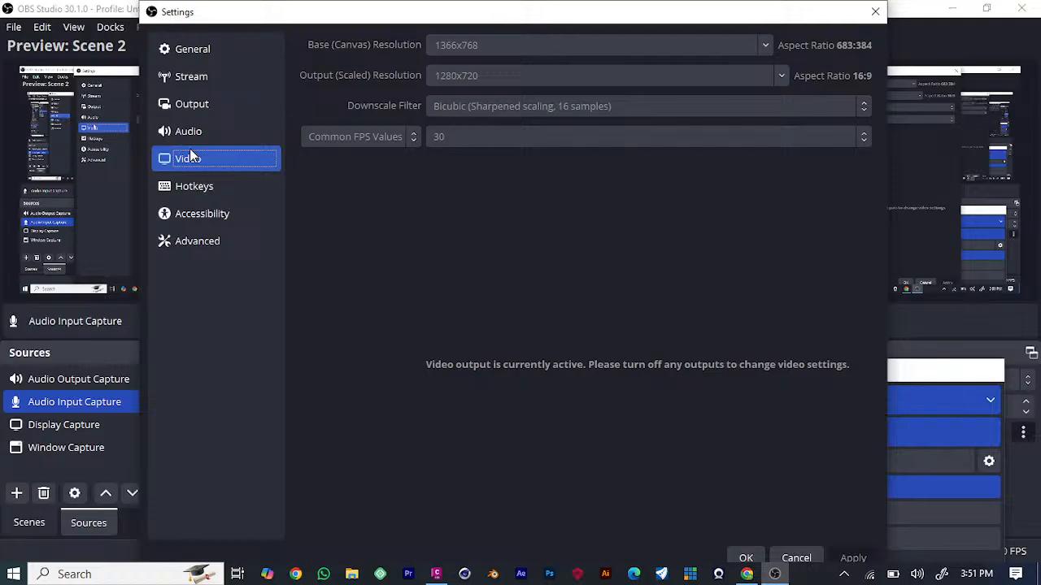
Set Mic/Auxiliary Audio 1 and 4 to Microphone (Realtek High Definition Audio), 2 and 3 to Stereo Mix (Realtek High Definition Audio), and apply.
{"action": "left_click", "coordinate": [193, 135]}
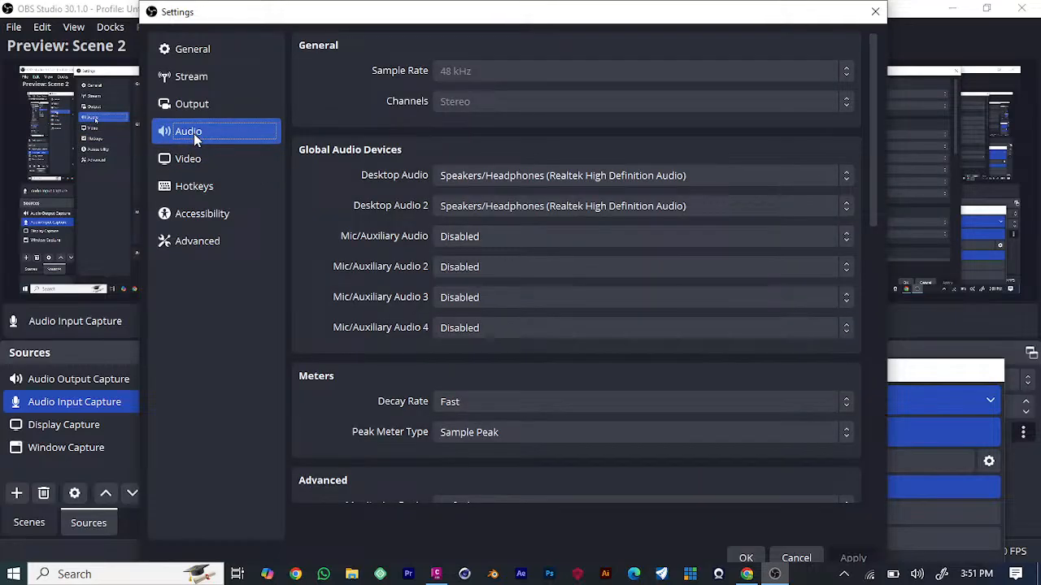
{"action": "left_click", "coordinate": [592, 237]}
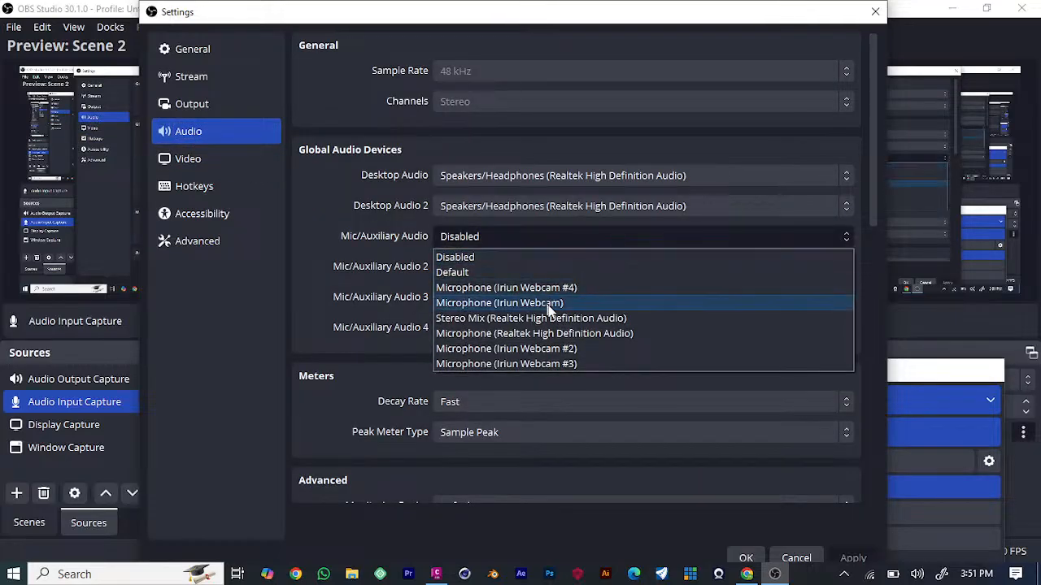
{"action": "left_click", "coordinate": [558, 333]}
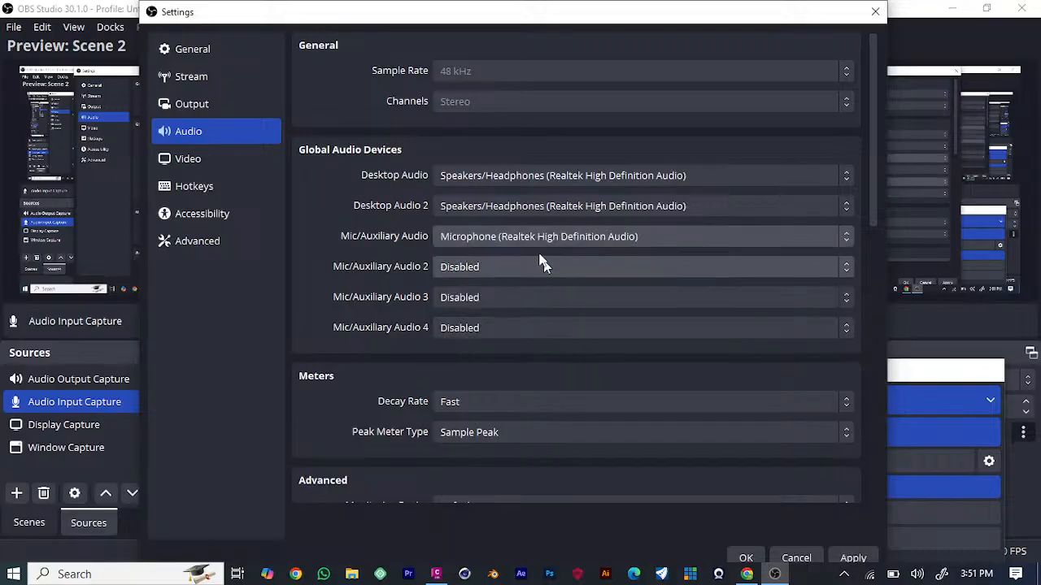
{"action": "left_click", "coordinate": [500, 265]}
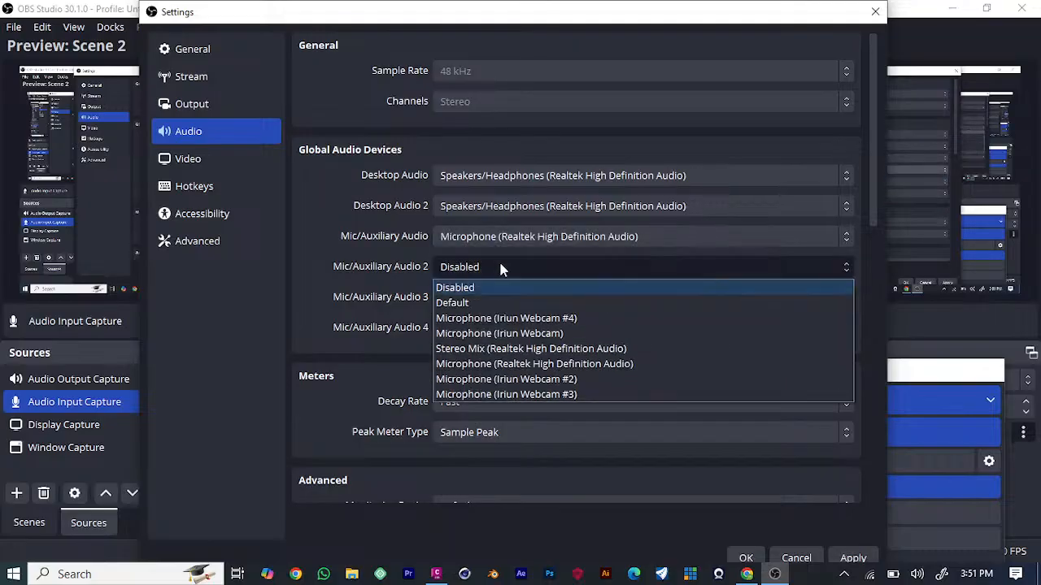
{"action": "left_click", "coordinate": [525, 348]}
{"action": "left_click", "coordinate": [466, 297]}
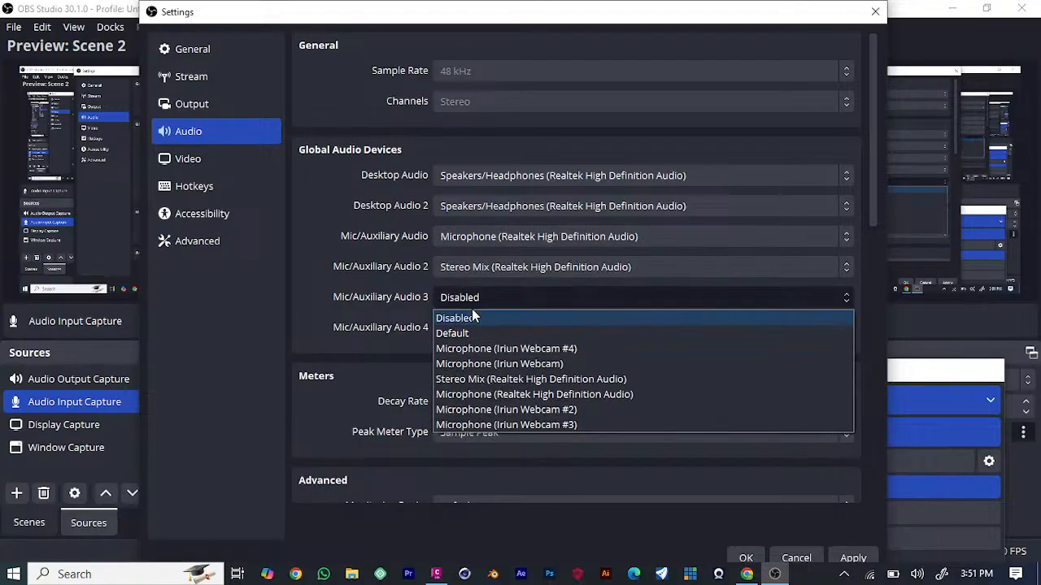
{"action": "left_click", "coordinate": [514, 379]}
{"action": "left_click", "coordinate": [509, 329]}
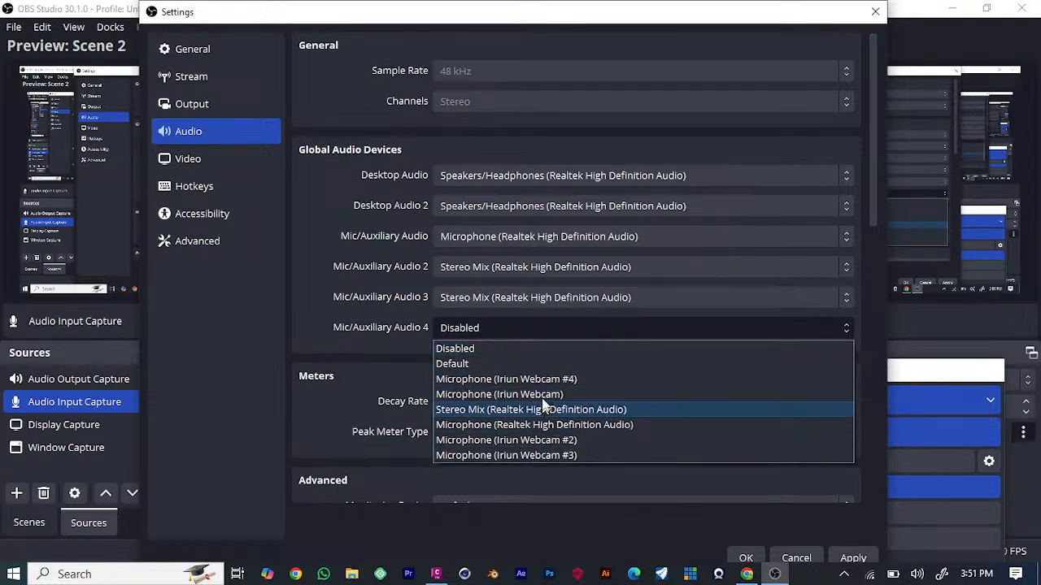
{"action": "left_click", "coordinate": [630, 424]}
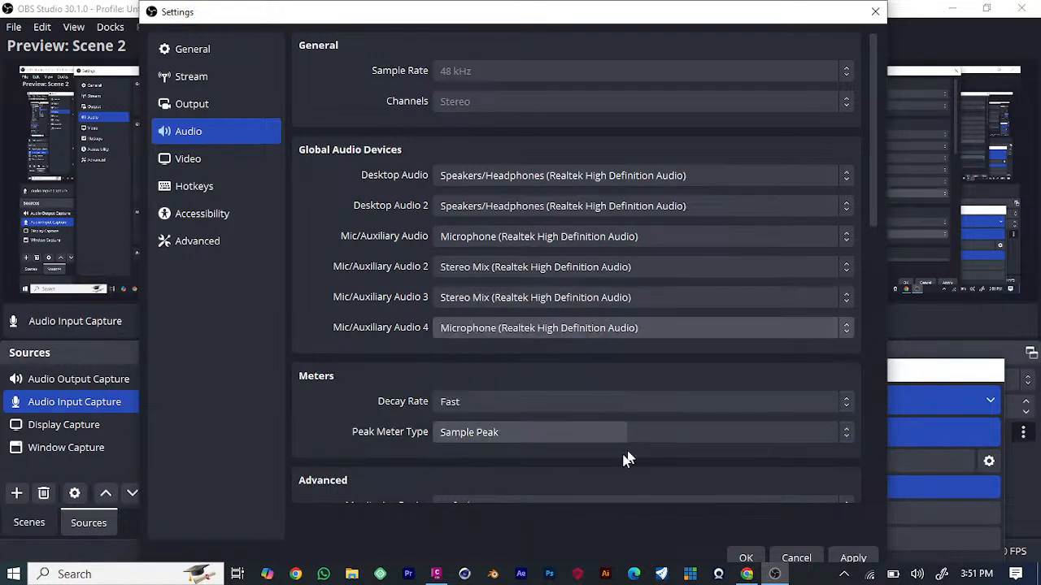
{"action": "left_click", "coordinate": [854, 559]}
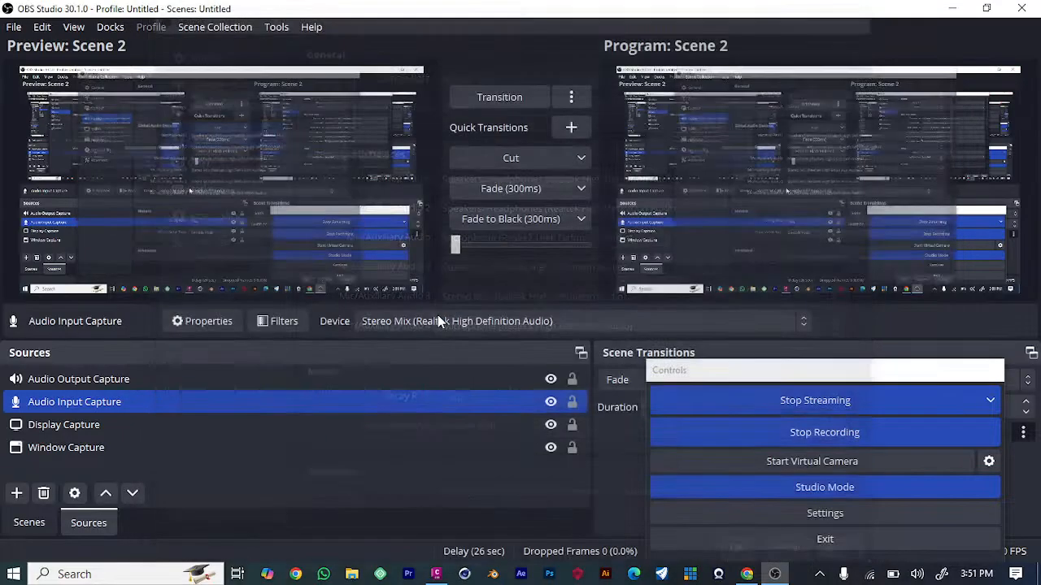
Reopen the audio settings, check the device choices for Desktop Audio and Desktop Audio 2, and close the settings.
{"action": "left_click", "coordinate": [839, 513]}
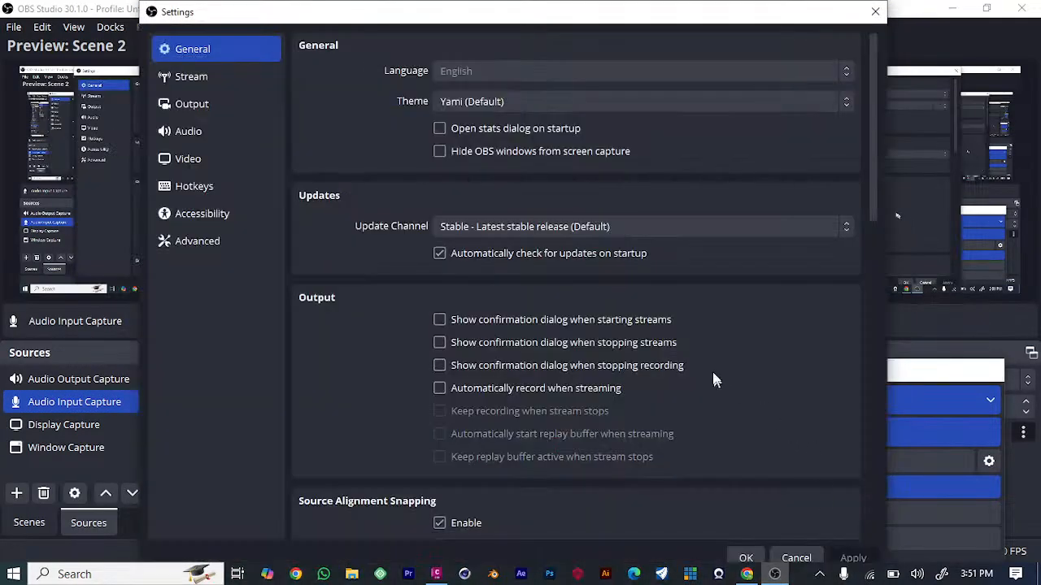
{"action": "left_click", "coordinate": [209, 131]}
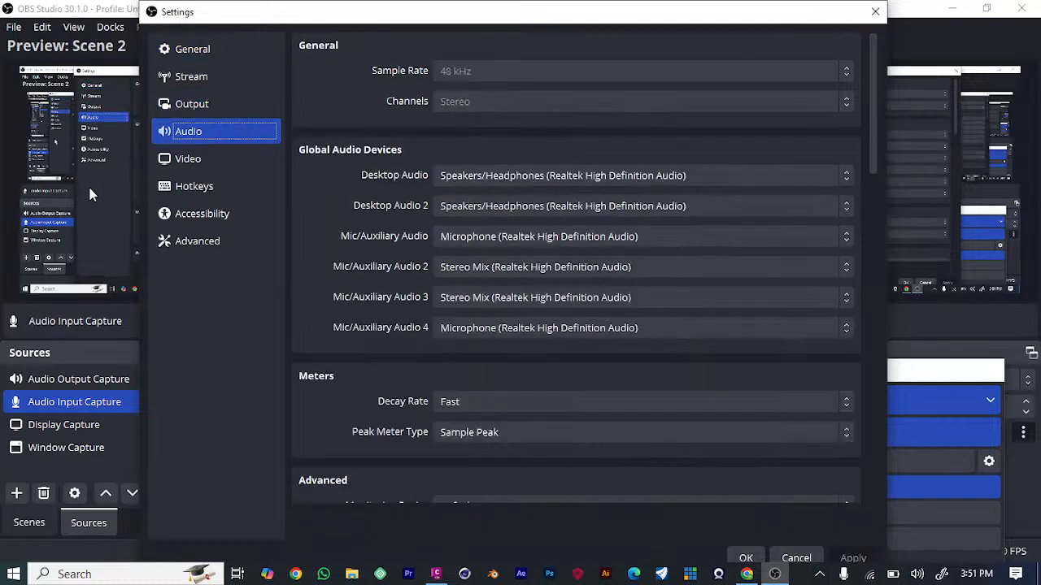
{"action": "left_click", "coordinate": [672, 177]}
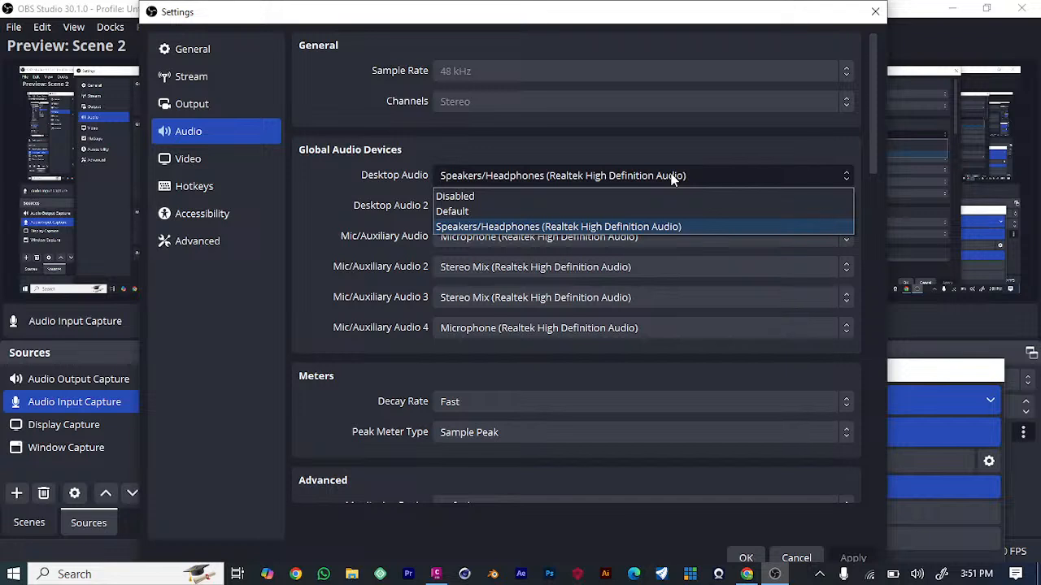
{"action": "left_click", "coordinate": [672, 177]}
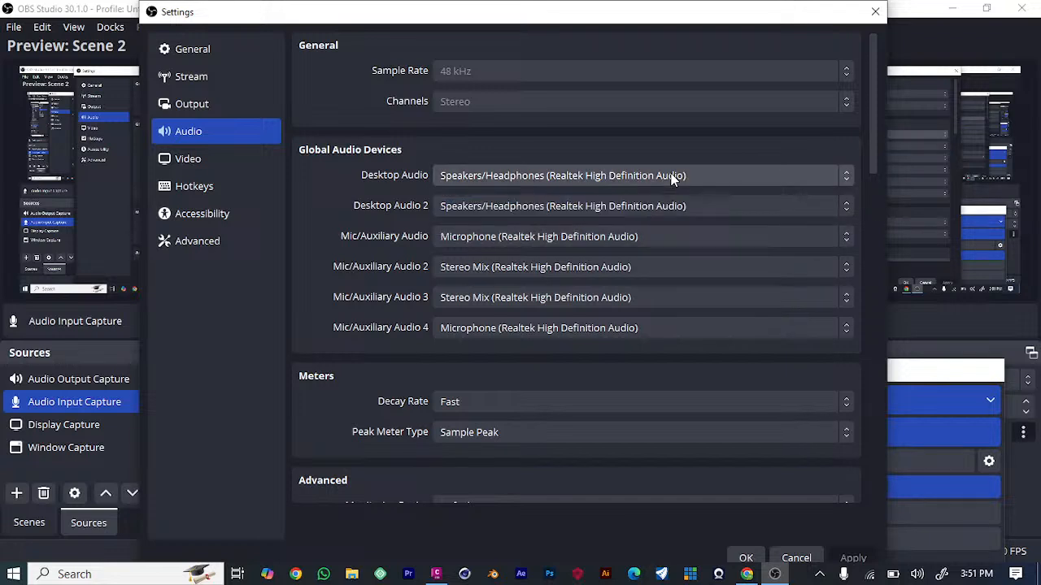
{"action": "left_click", "coordinate": [643, 210]}
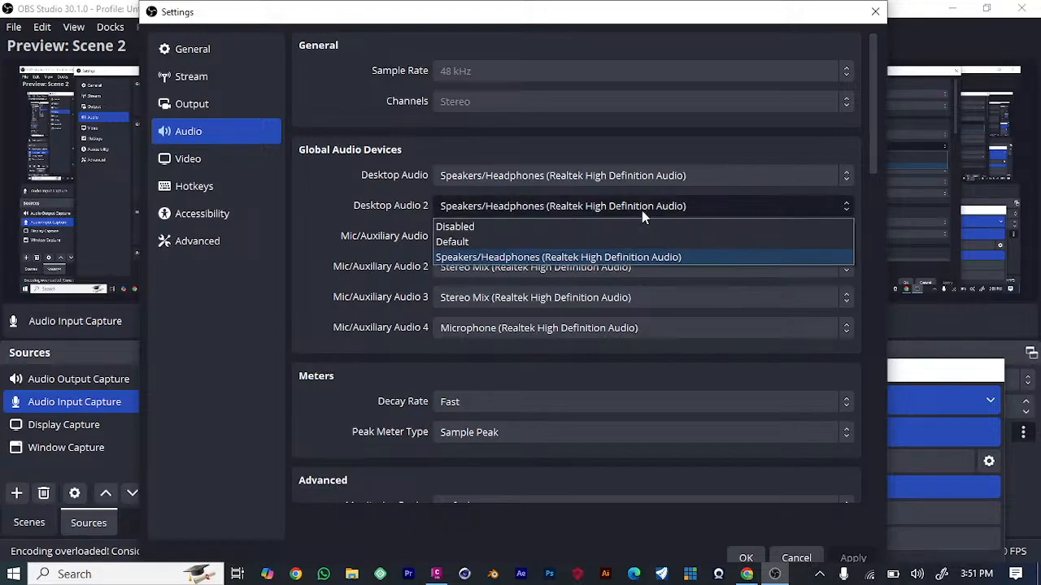
{"action": "left_click", "coordinate": [642, 260]}
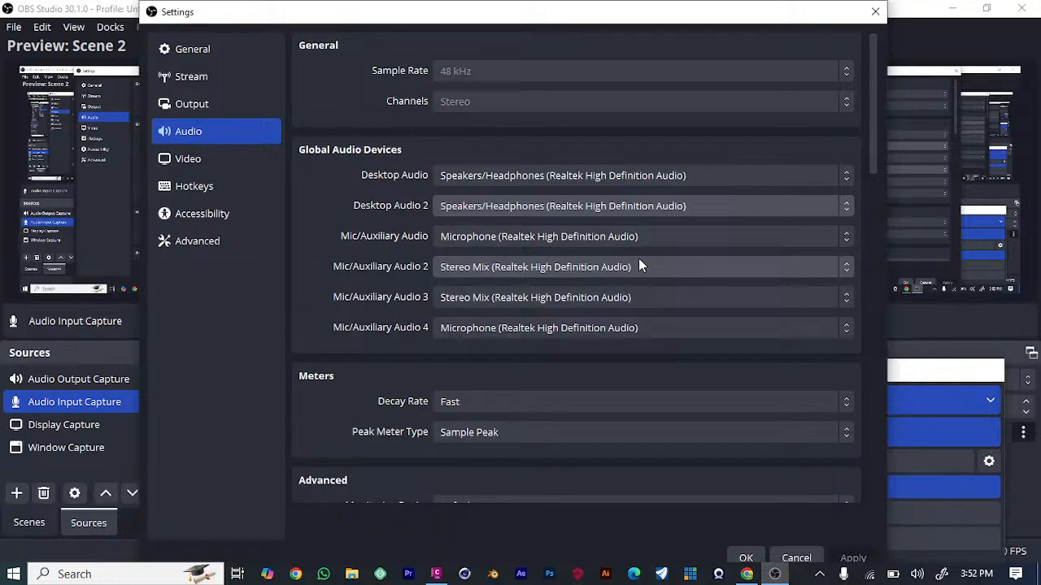
{"action": "left_click", "coordinate": [875, 14]}
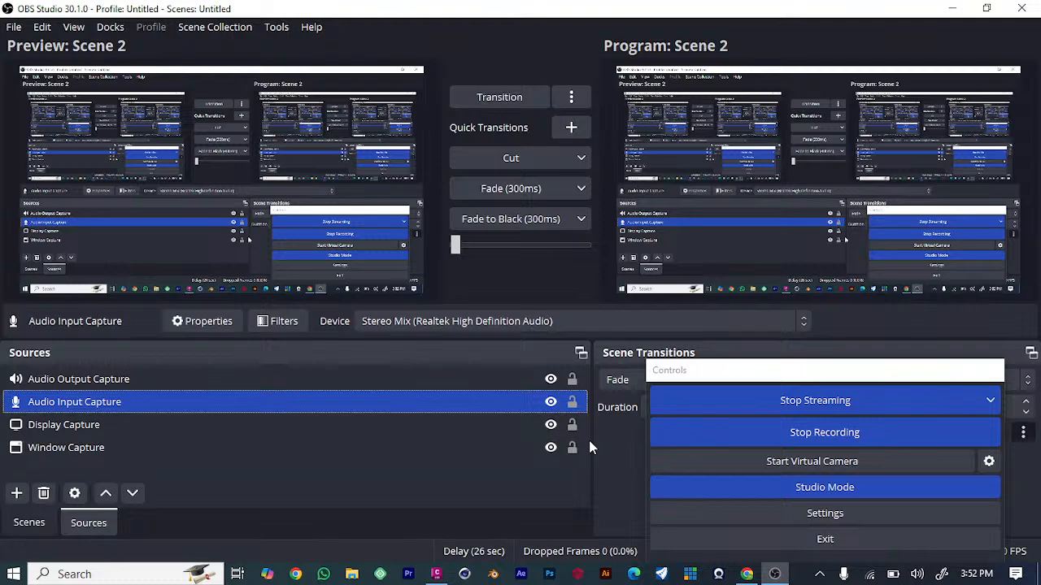
Switch to Civil 3D and create a new drawing from the start page.
{"action": "left_click", "coordinate": [956, 10]}
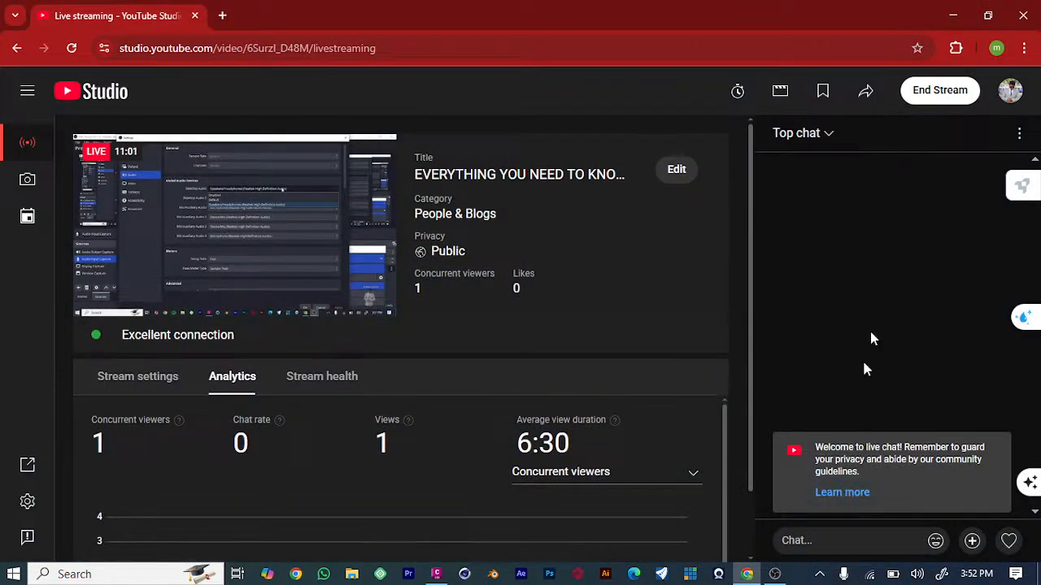
{"action": "left_click", "coordinate": [954, 21]}
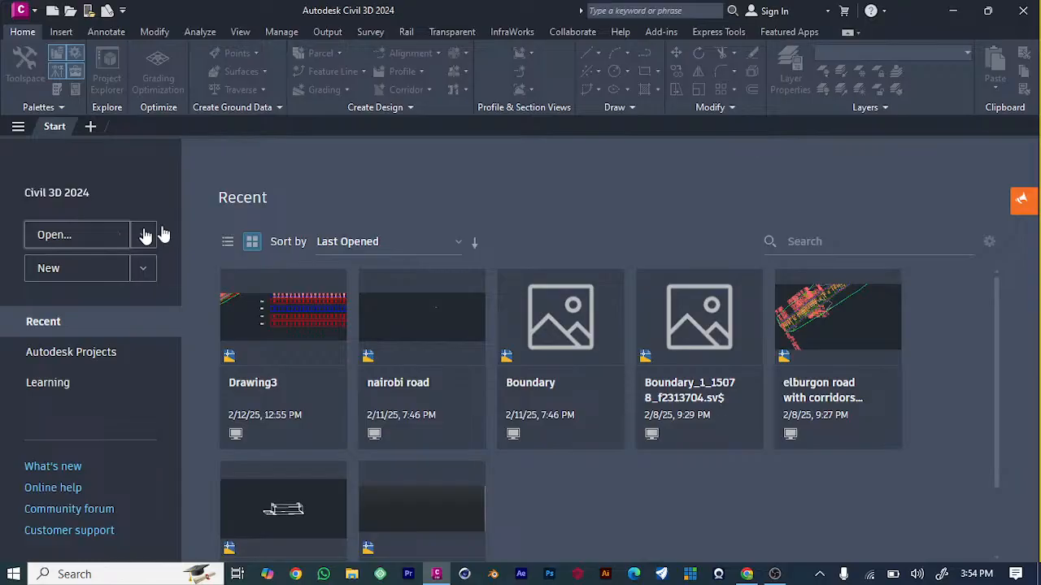
{"action": "left_click", "coordinate": [50, 236]}
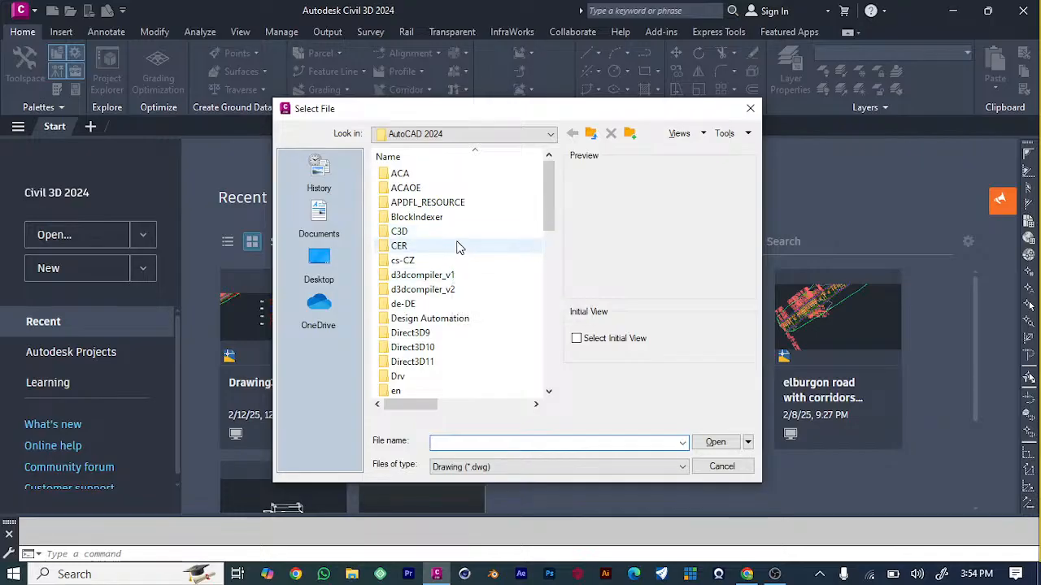
{"action": "left_click", "coordinate": [747, 111]}
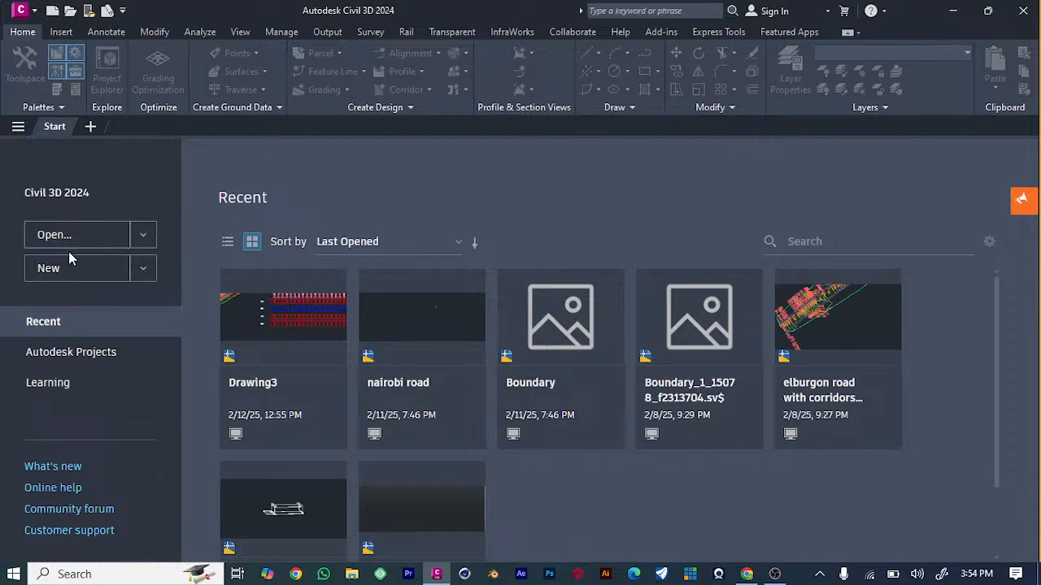
{"action": "left_click", "coordinate": [103, 277]}
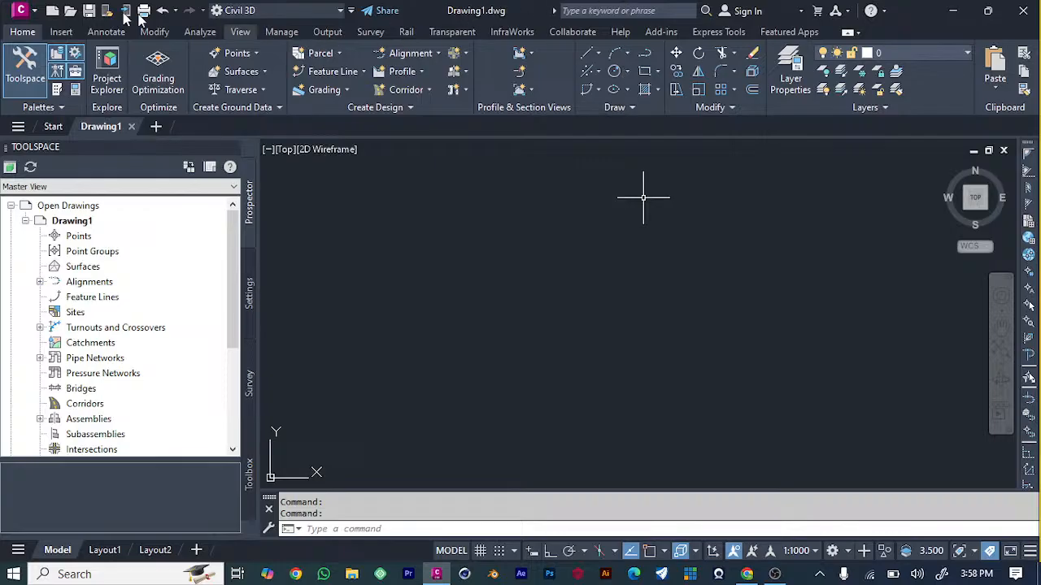
Start a point import for the drawing and add the Point Data CSV file from the Downloads folder as its source.
{"action": "left_click", "coordinate": [80, 237]}
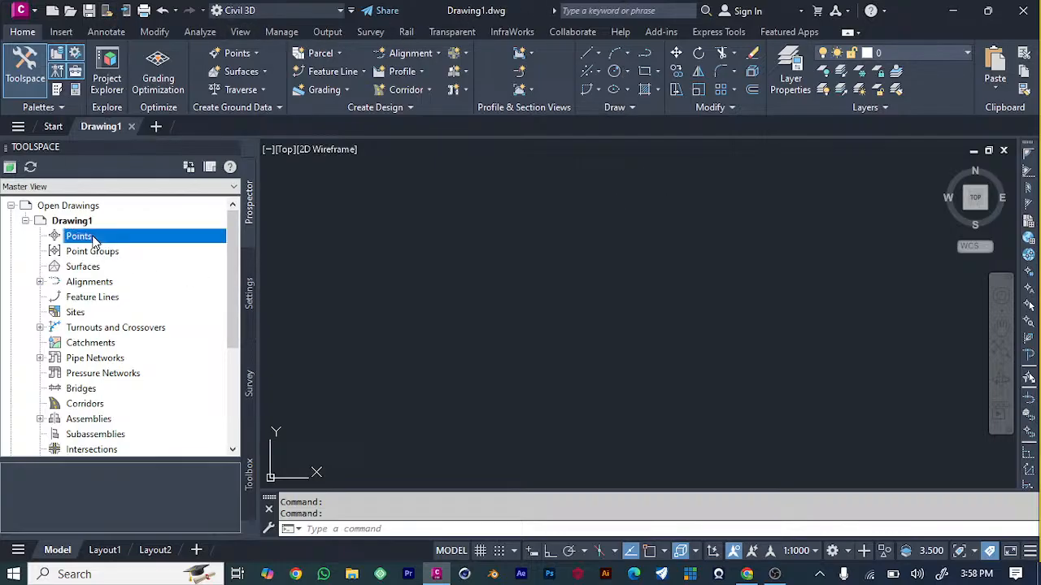
{"action": "right_click", "coordinate": [94, 240]}
{"action": "left_click", "coordinate": [136, 245]}
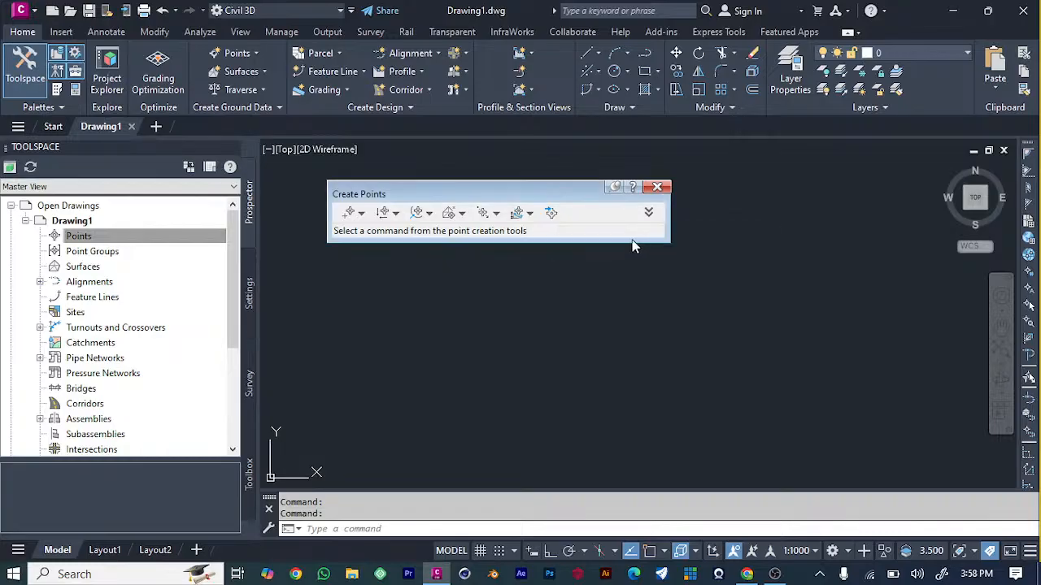
{"action": "left_click", "coordinate": [551, 215]}
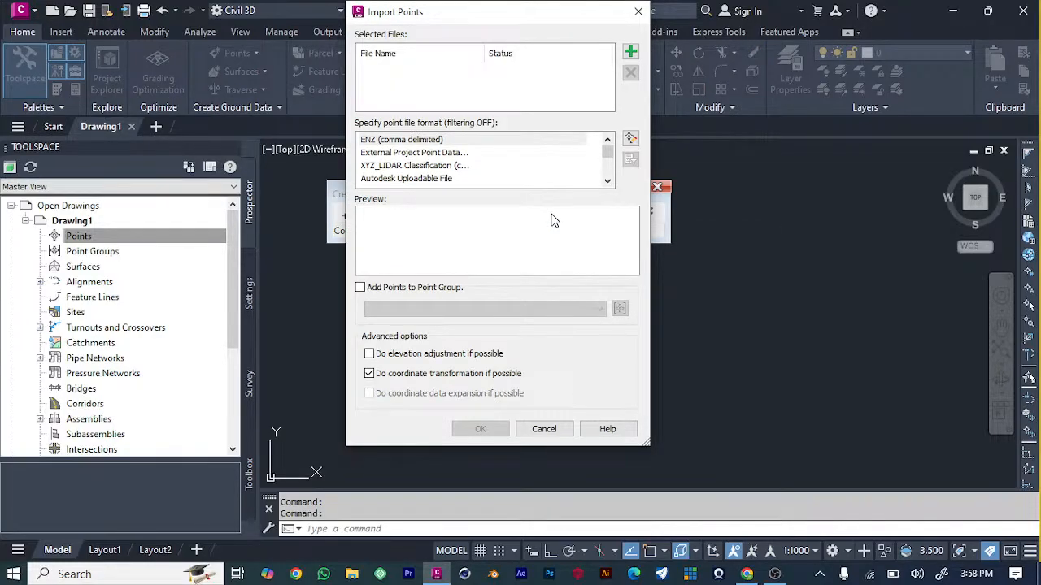
{"action": "left_click", "coordinate": [631, 54]}
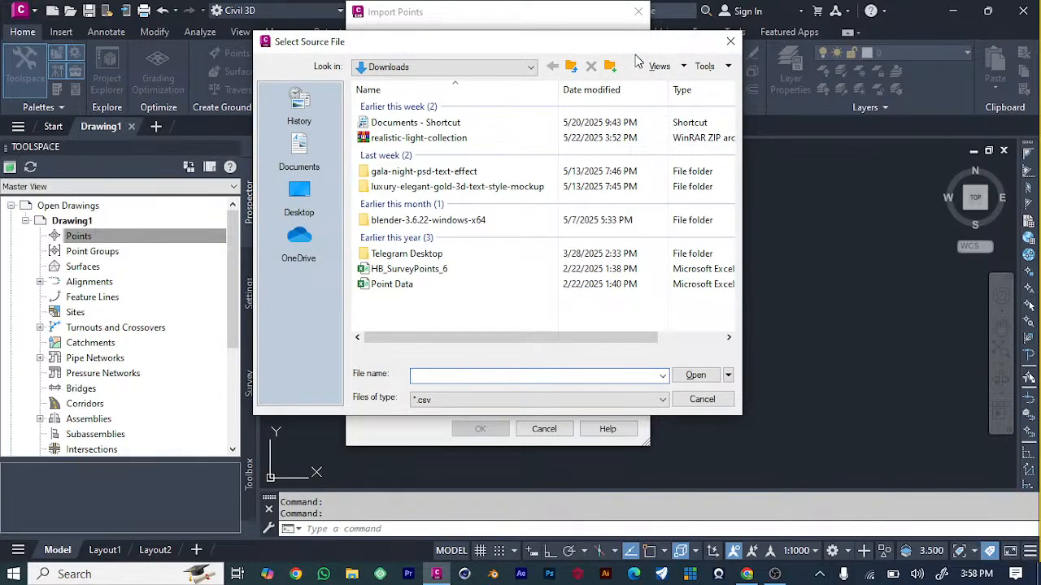
{"action": "left_click", "coordinate": [414, 273]}
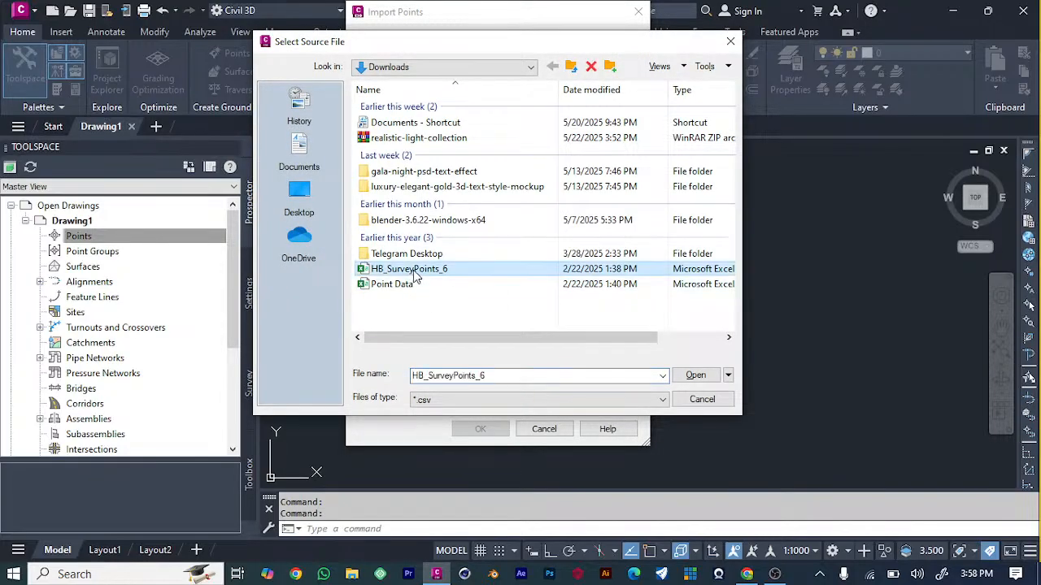
{"action": "left_click", "coordinate": [408, 289]}
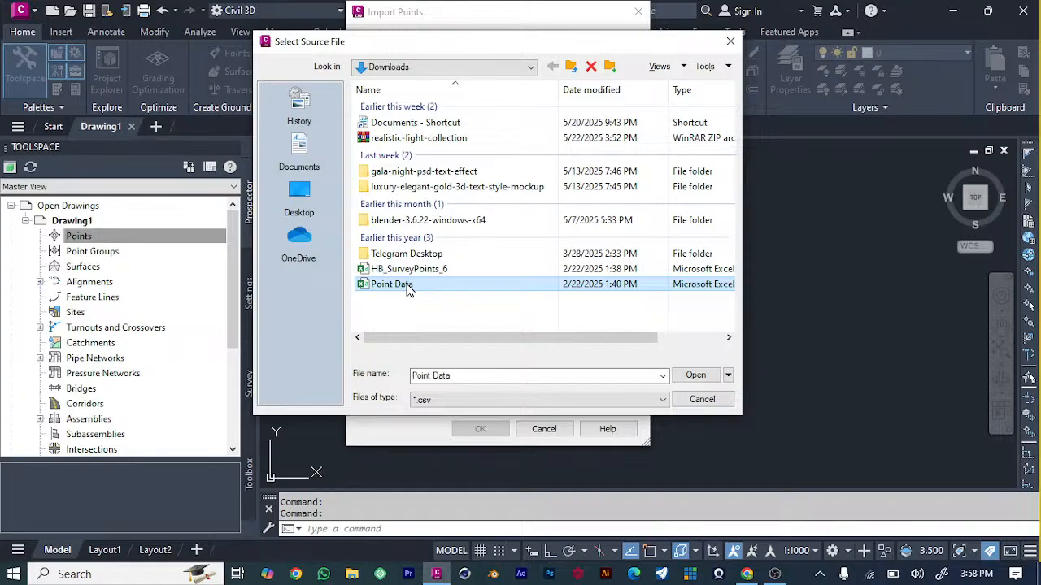
{"action": "left_click", "coordinate": [693, 375]}
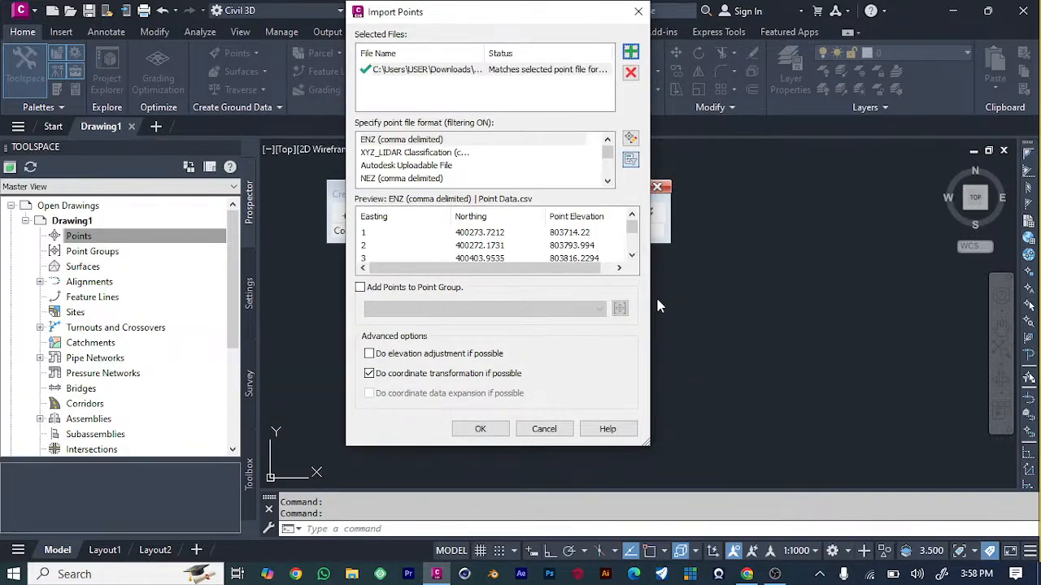
Import the Point Data file using the PNEZD (comma delimited) format and close the point creation tools.
{"action": "left_click_drag", "start_coordinate": [608, 155], "coordinate": [570, 235]}
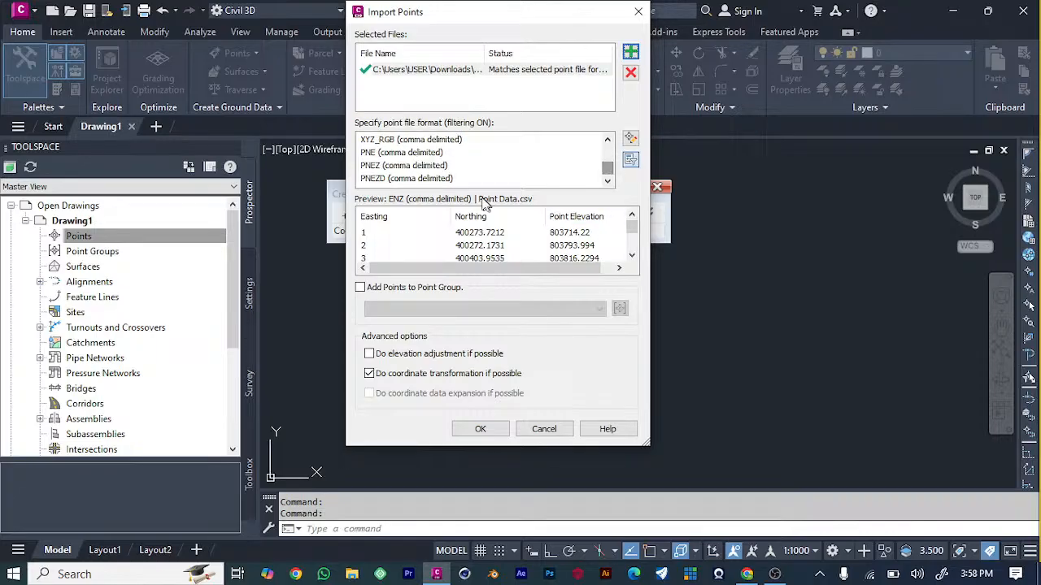
{"action": "left_click", "coordinate": [437, 179]}
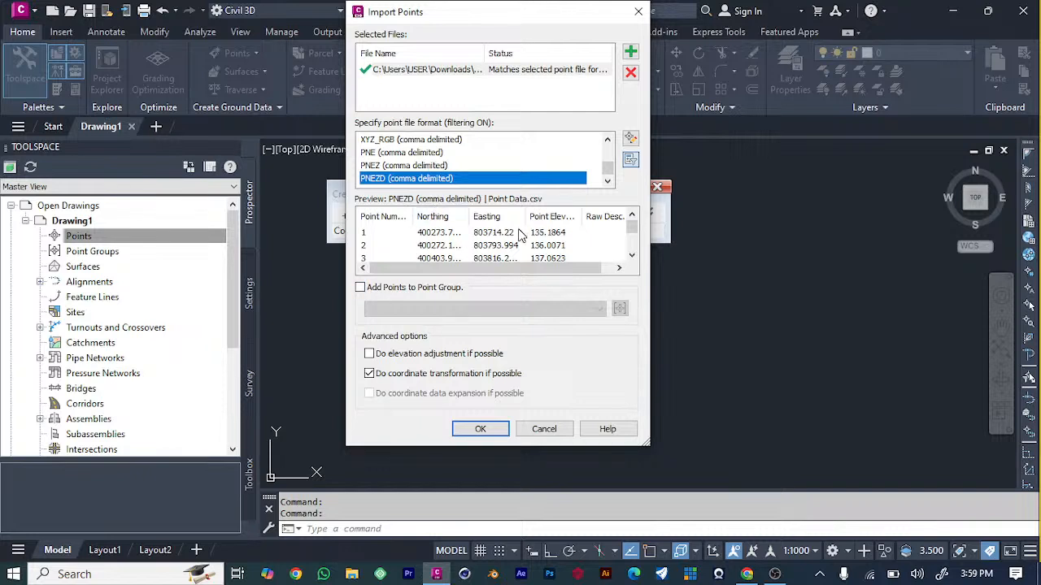
{"action": "left_click", "coordinate": [480, 429]}
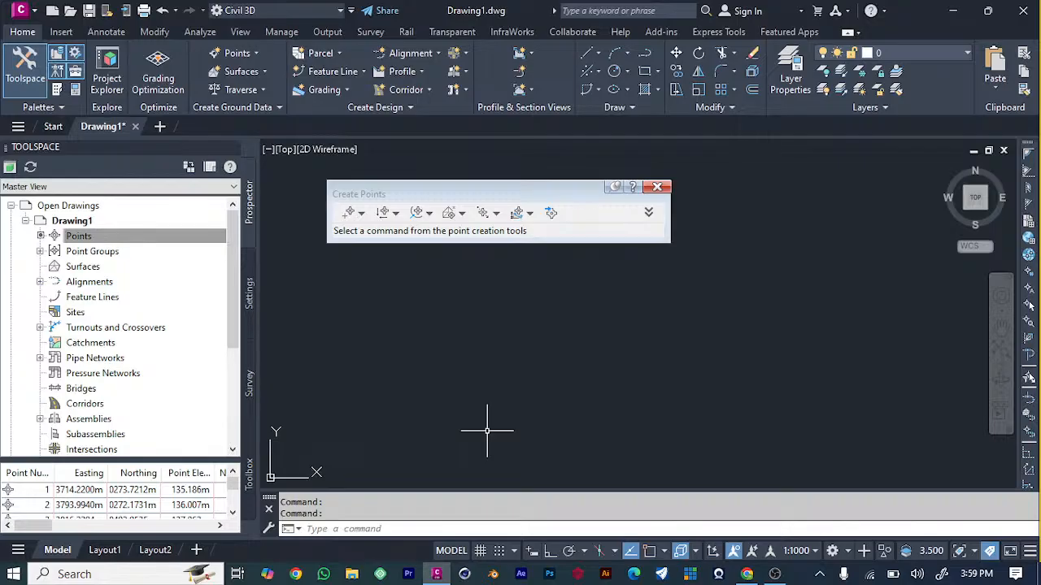
{"action": "left_click", "coordinate": [657, 186]}
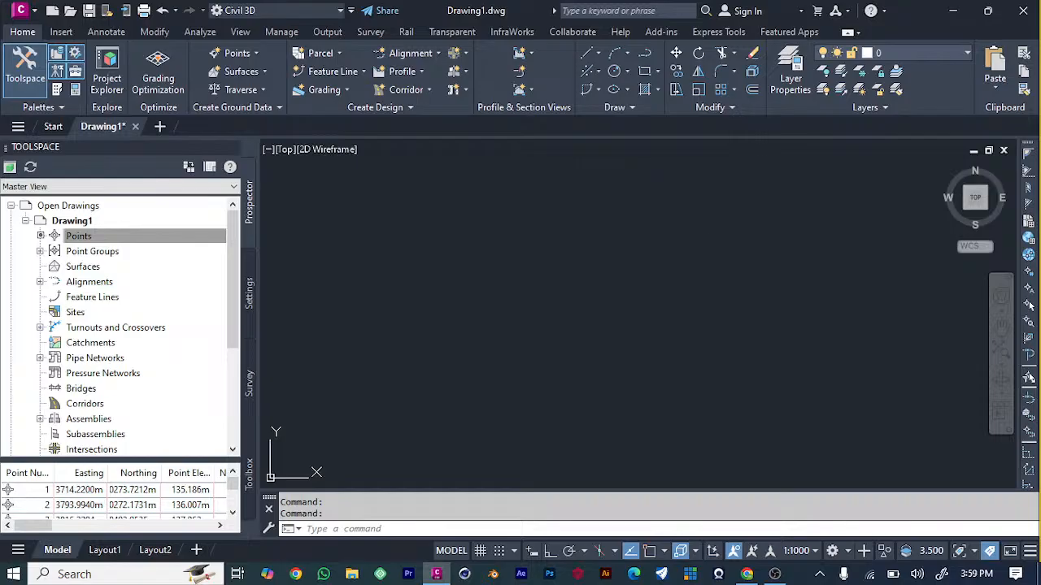
Zoom to the extents of the imported points and examine their overall spread and individual point details.
{"action": "left_click", "coordinate": [1000, 358]}
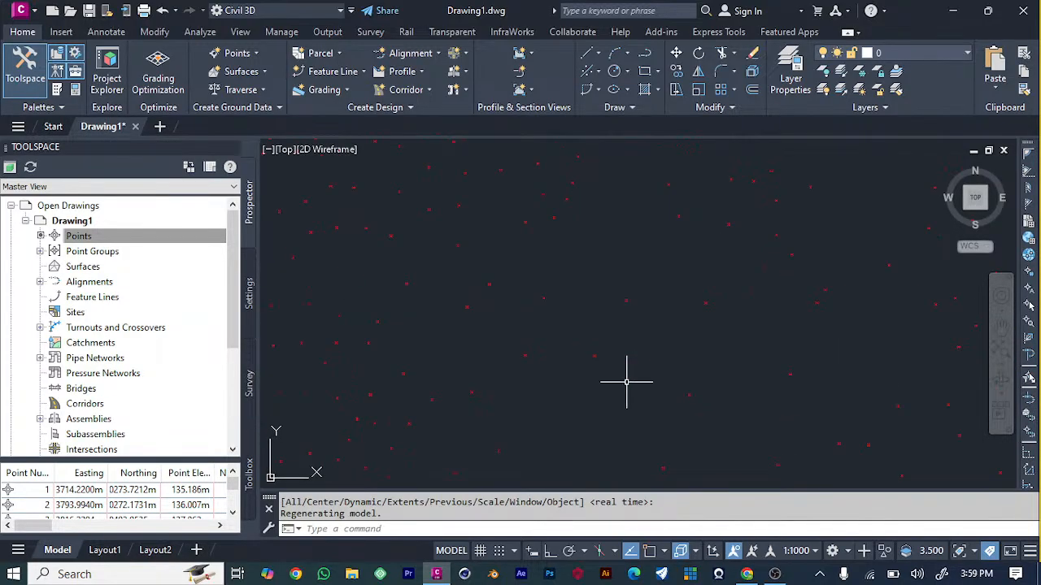
{"action": "scroll", "coordinate": [626, 382], "scroll_direction": "up", "scroll_amount": 3}
{"action": "scroll", "coordinate": [626, 382], "scroll_direction": "down", "scroll_amount": 2}
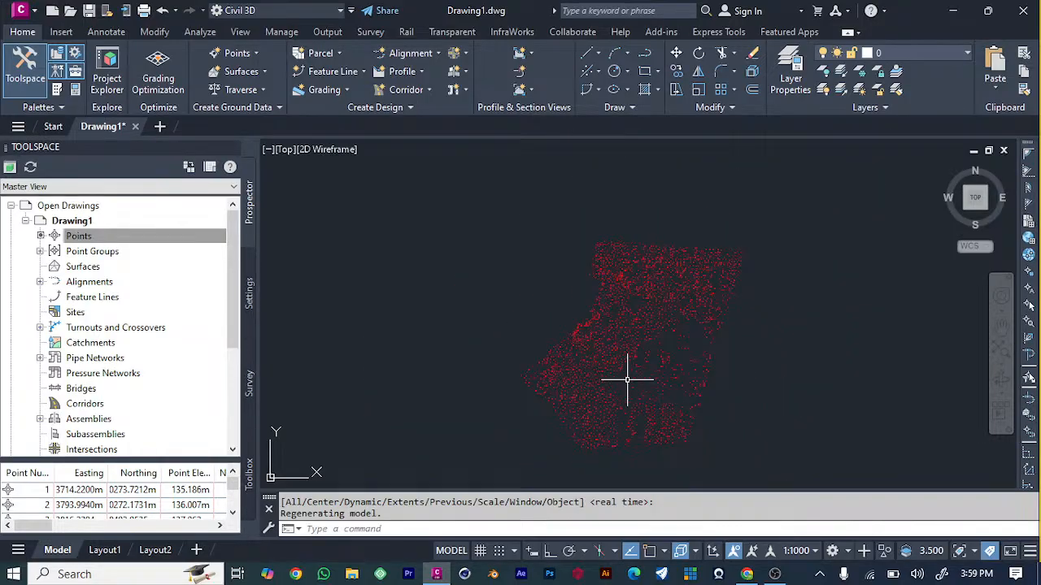
{"action": "scroll", "coordinate": [649, 275], "scroll_direction": "up", "scroll_amount": 2}
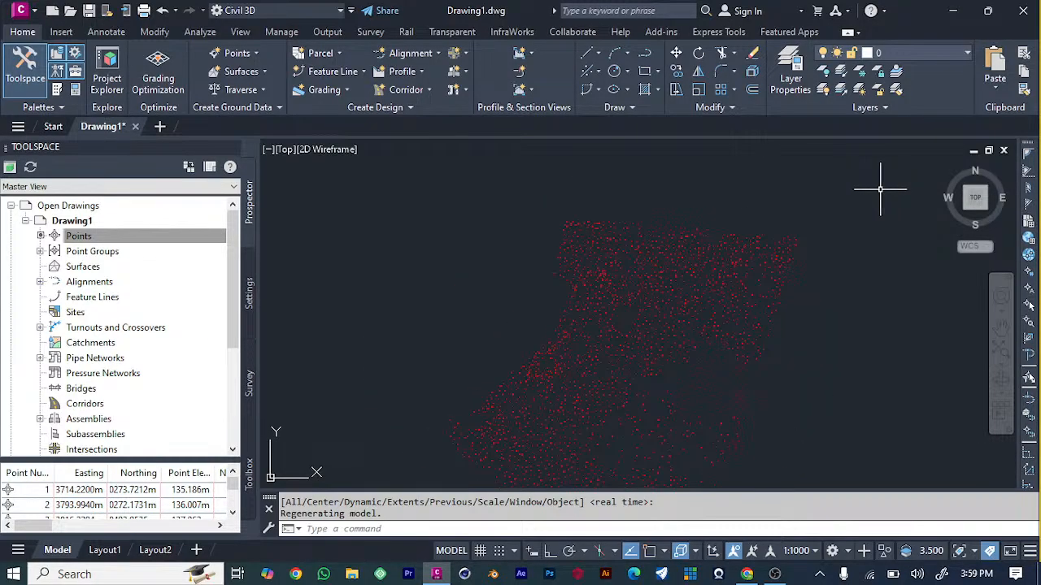
{"action": "mouse_move", "coordinate": [570, 335]}
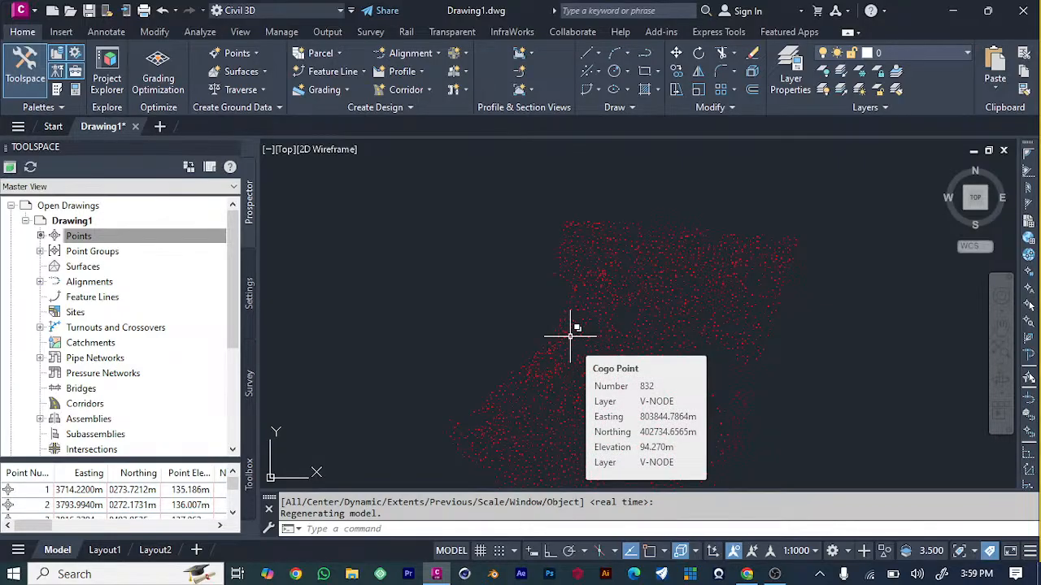
{"action": "scroll", "coordinate": [570, 335], "scroll_direction": "up", "scroll_amount": 6}
{"action": "scroll", "coordinate": [527, 300], "scroll_direction": "down", "scroll_amount": 8}
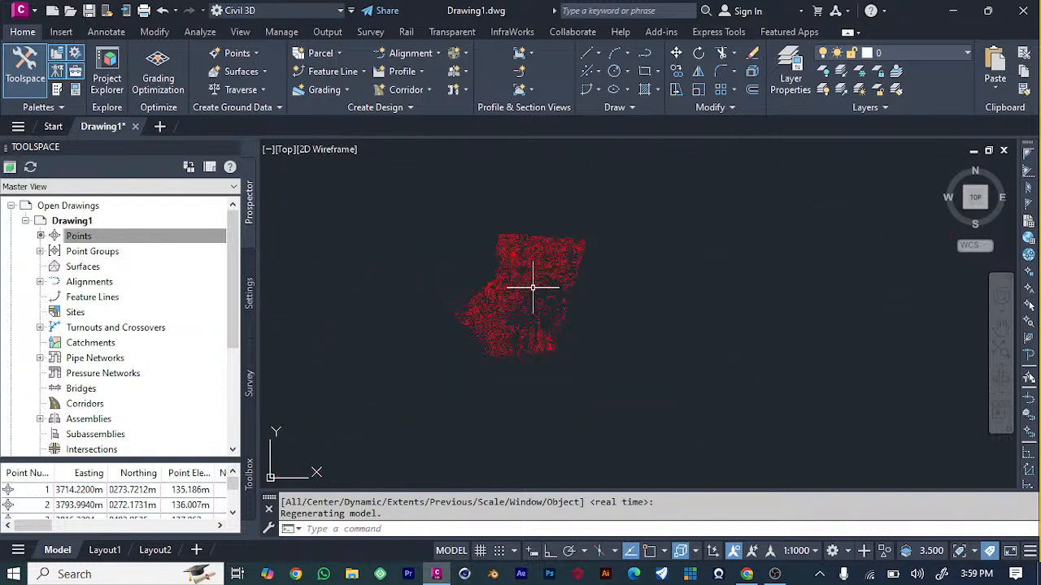
{"action": "scroll", "coordinate": [532, 287], "scroll_direction": "up", "scroll_amount": 3}
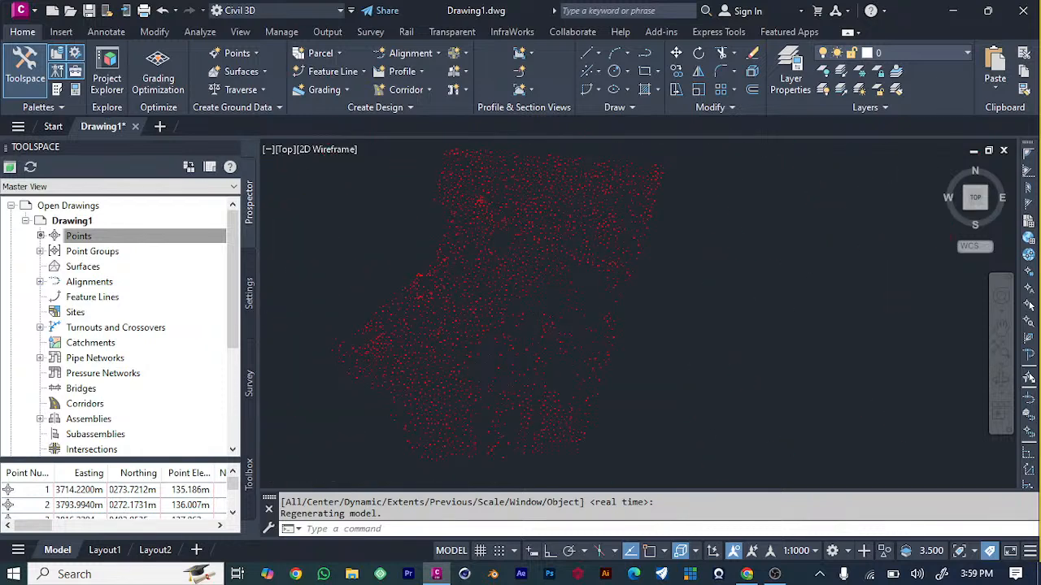
{"action": "scroll", "coordinate": [506, 213], "scroll_direction": "up", "scroll_amount": 3}
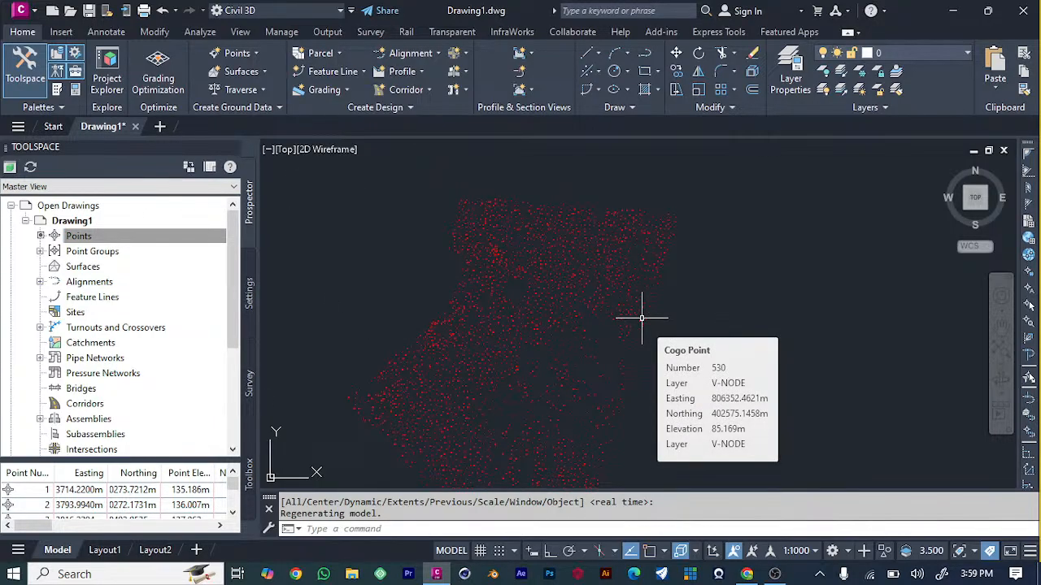
Create a new drawing from the _Autodesk Civil 3D (Metric) NCS template and start a point import in it.
{"action": "key", "text": "ctrl+n"}
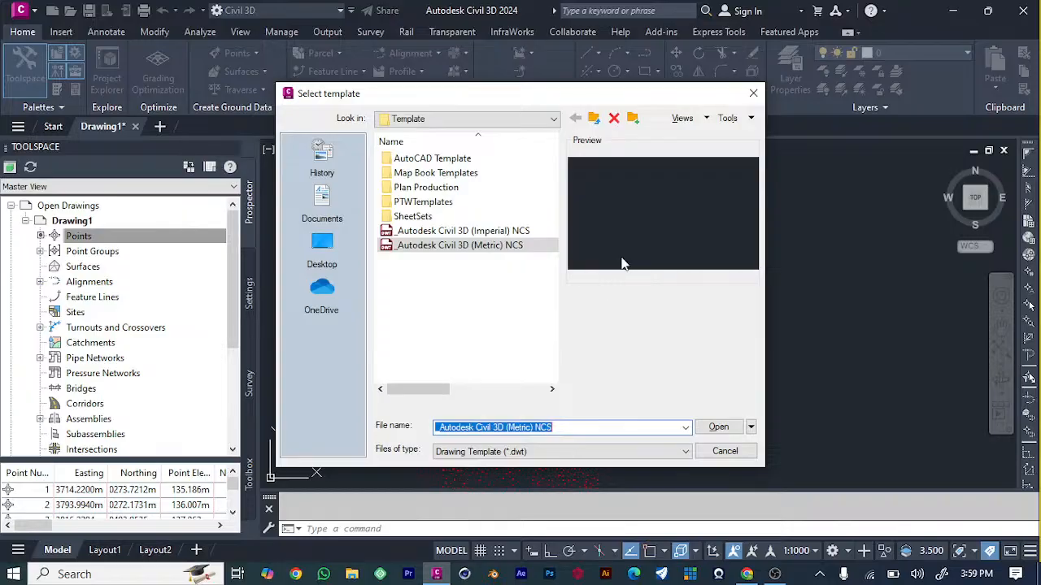
{"action": "left_click", "coordinate": [736, 427]}
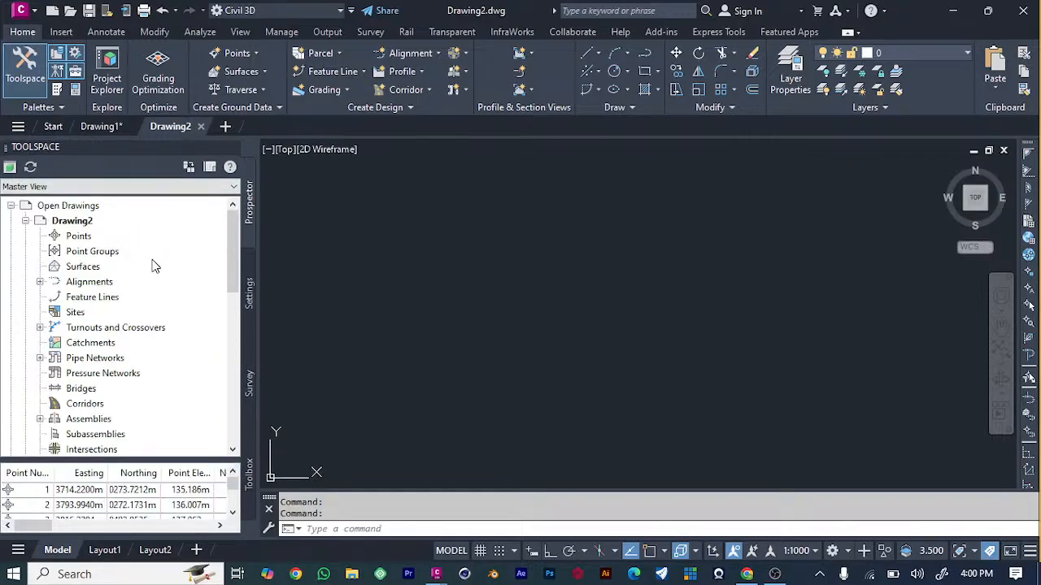
{"action": "left_click", "coordinate": [78, 236]}
{"action": "right_click", "coordinate": [76, 236]}
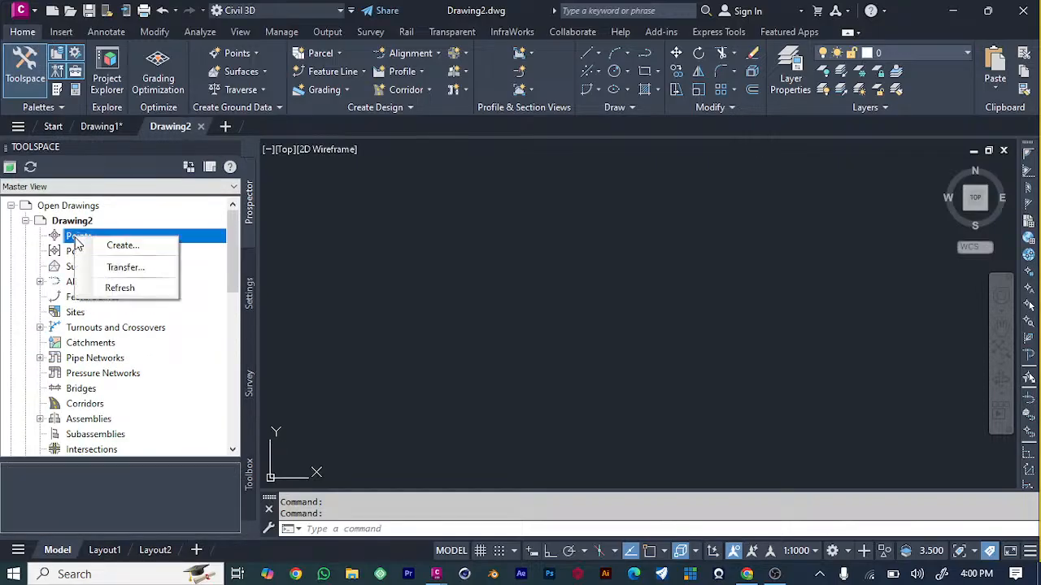
{"action": "left_click", "coordinate": [122, 247]}
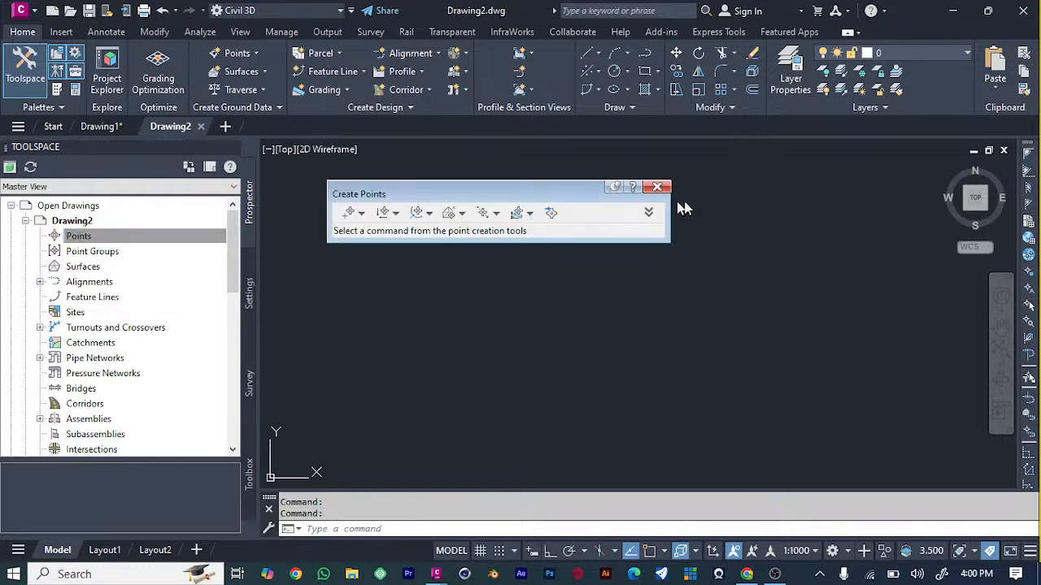
{"action": "left_click", "coordinate": [550, 213]}
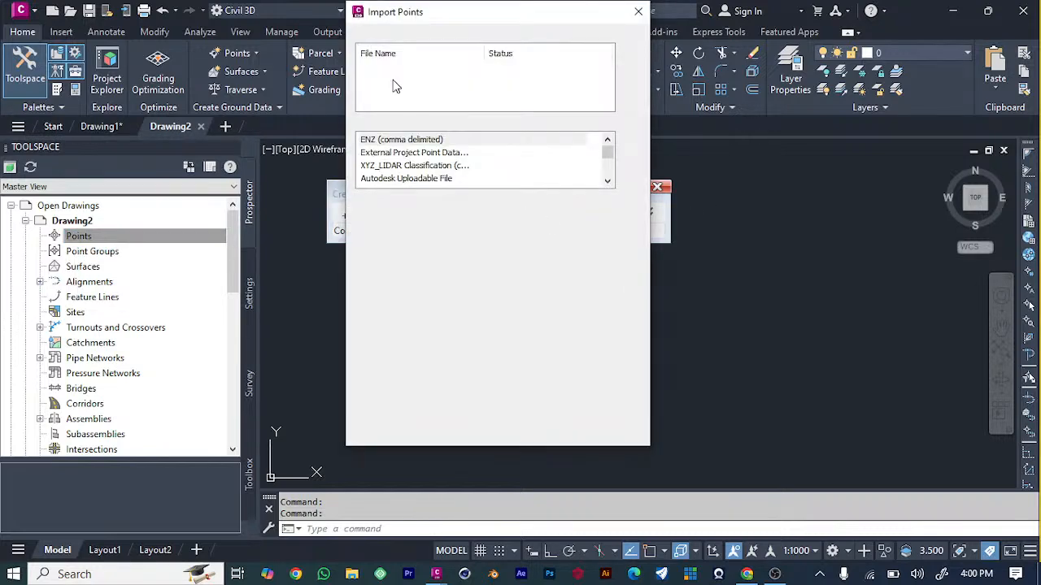
Add the Topo Survey Points CSV file from the Data subfolder of the CE 760 Civil 3D folder on the Desktop as the import source.
{"action": "left_click", "coordinate": [631, 51]}
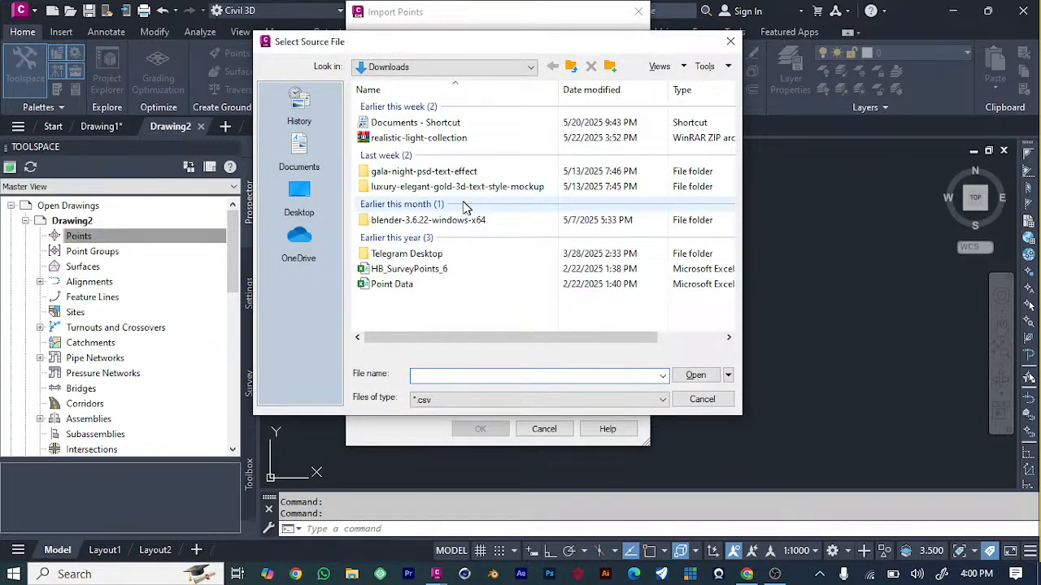
{"action": "scroll", "coordinate": [460, 209], "scroll_direction": "right", "scroll_amount": 3}
{"action": "left_click", "coordinate": [298, 197]}
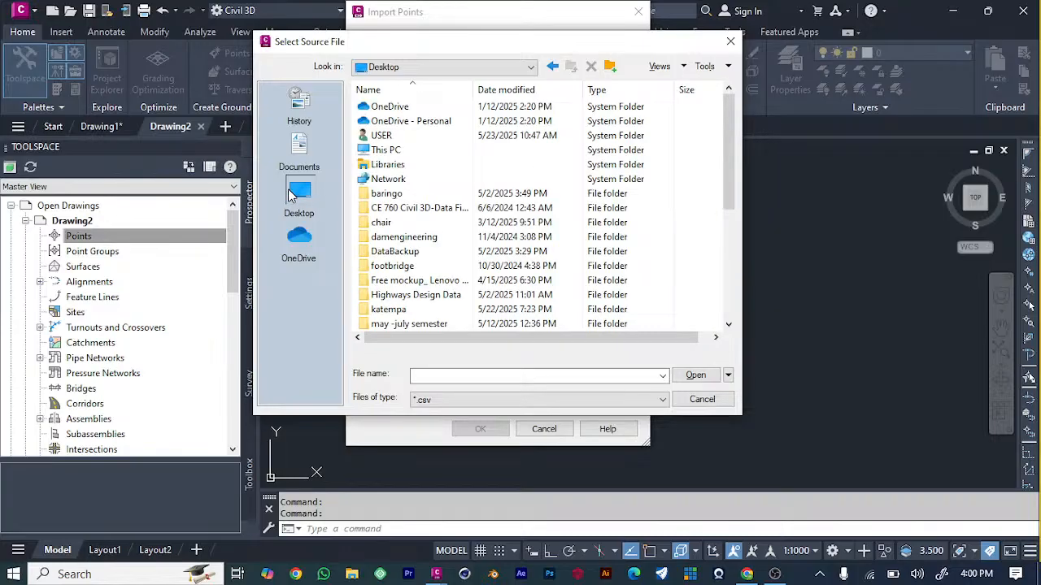
{"action": "scroll", "coordinate": [422, 189], "scroll_direction": "down", "scroll_amount": 5}
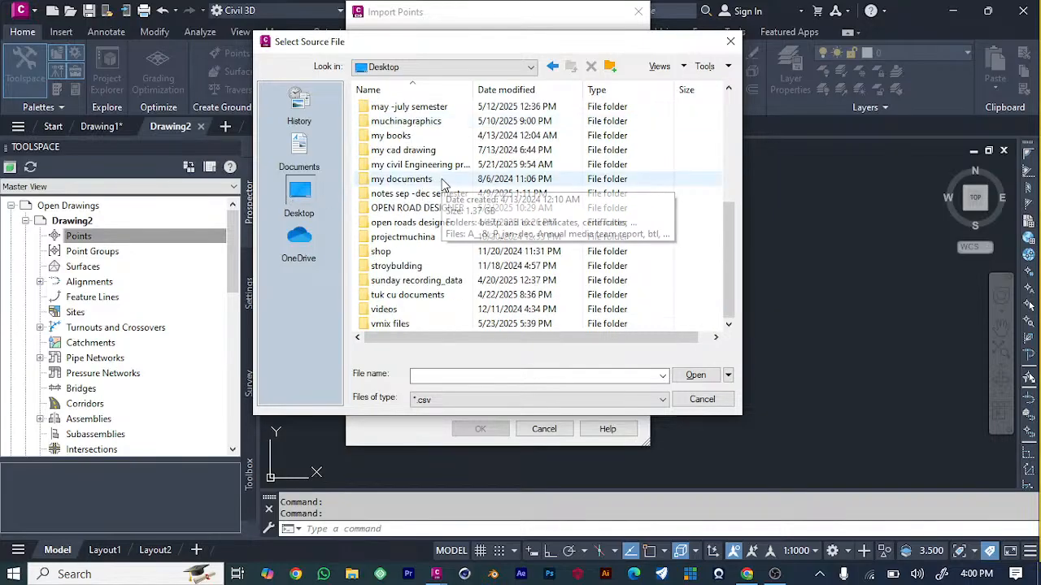
{"action": "scroll", "coordinate": [444, 185], "scroll_direction": "up", "scroll_amount": 5}
{"action": "scroll", "coordinate": [443, 185], "scroll_direction": "down", "scroll_amount": 5}
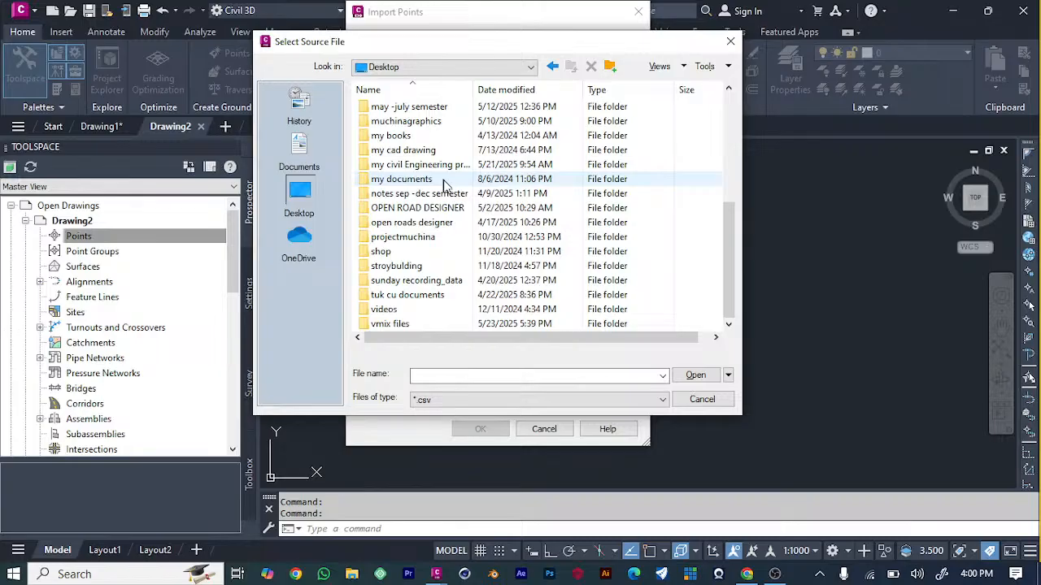
{"action": "scroll", "coordinate": [444, 185], "scroll_direction": "up", "scroll_amount": 5}
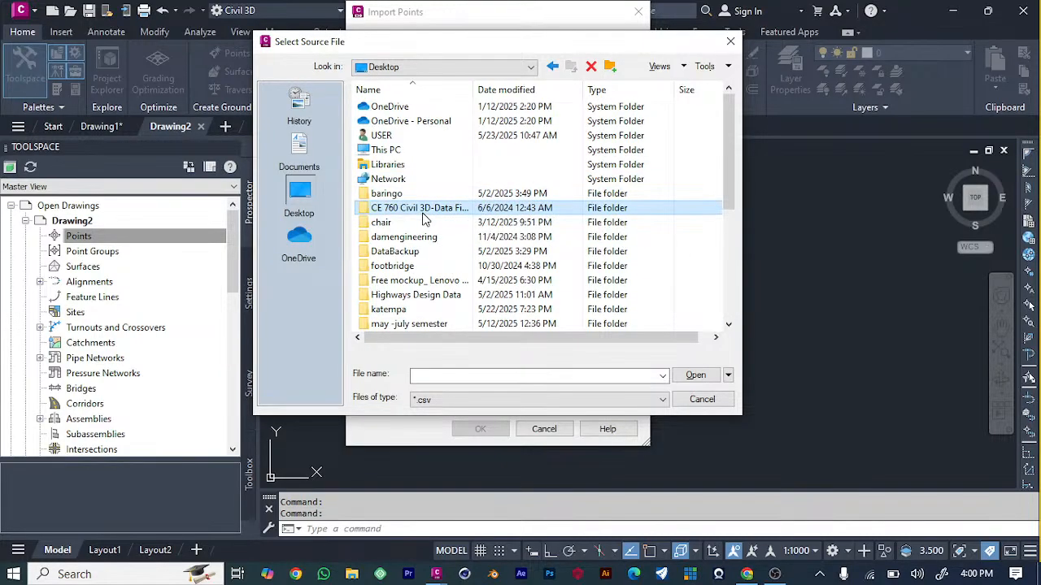
{"action": "double_click", "coordinate": [419, 210]}
{"action": "double_click", "coordinate": [410, 109]}
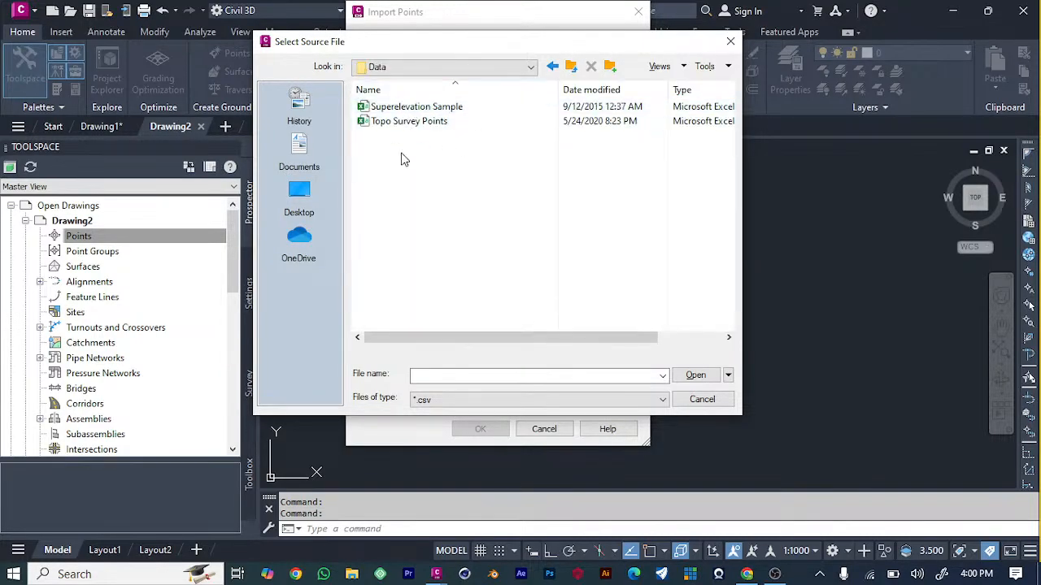
{"action": "left_click", "coordinate": [442, 122]}
{"action": "left_click", "coordinate": [695, 374]}
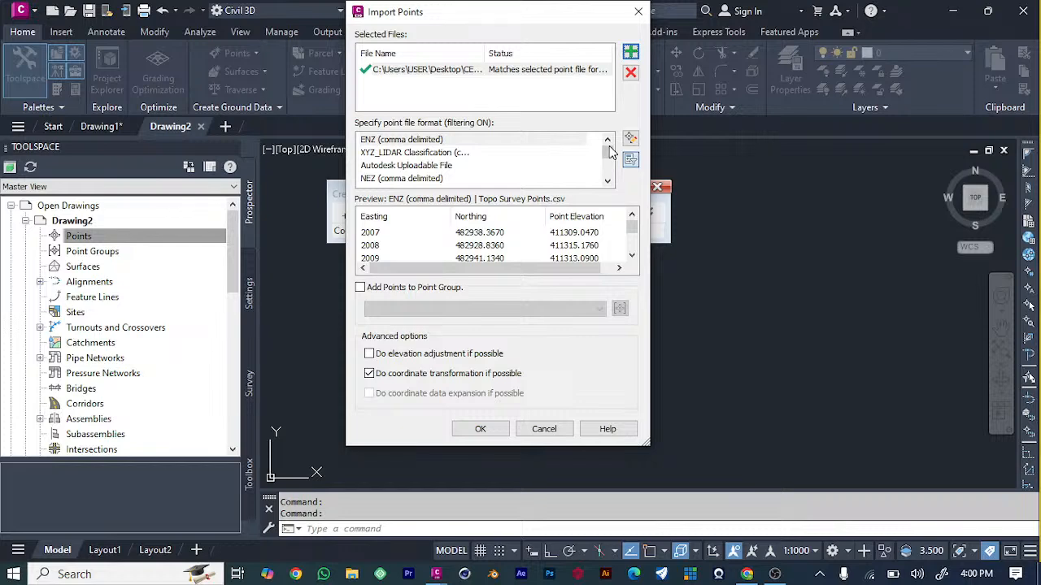
Import the Topo Survey Points file using the PNEZD (comma delimited) format, close the point creation tools and view the imported points.
{"action": "left_click_drag", "start_coordinate": [611, 152], "coordinate": [611, 167]}
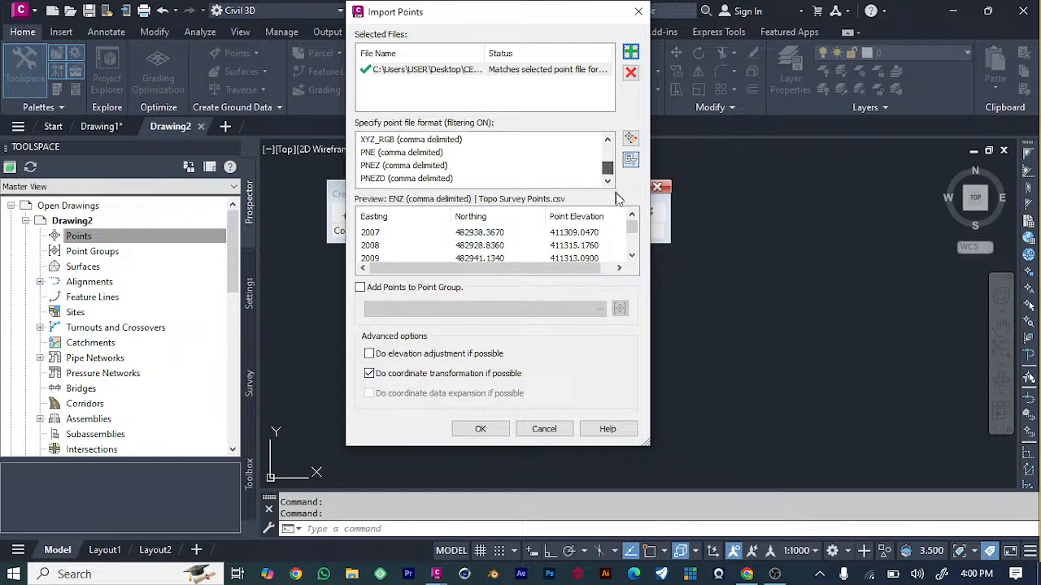
{"action": "left_click", "coordinate": [435, 179]}
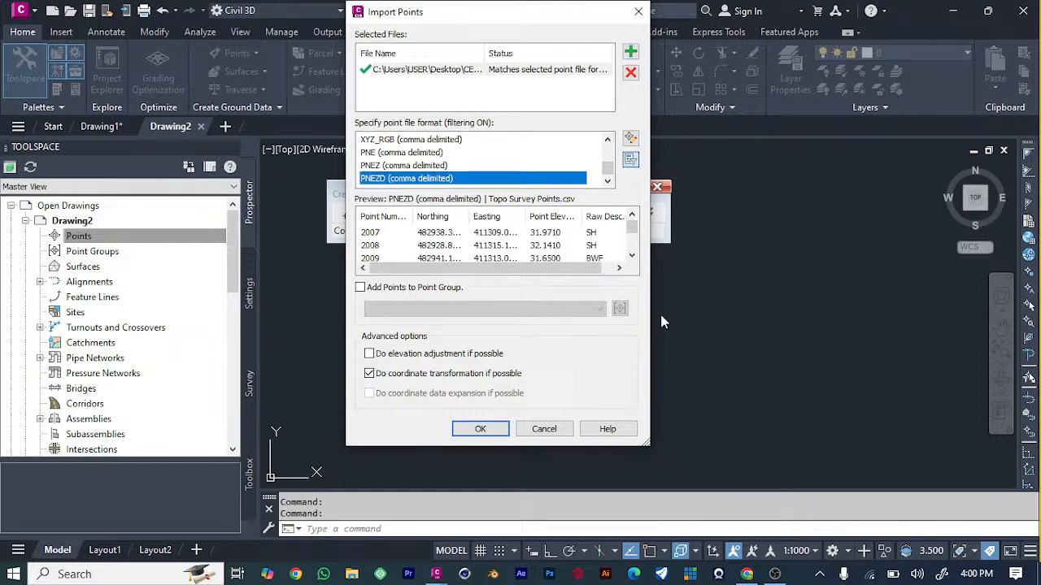
{"action": "left_click", "coordinate": [480, 428]}
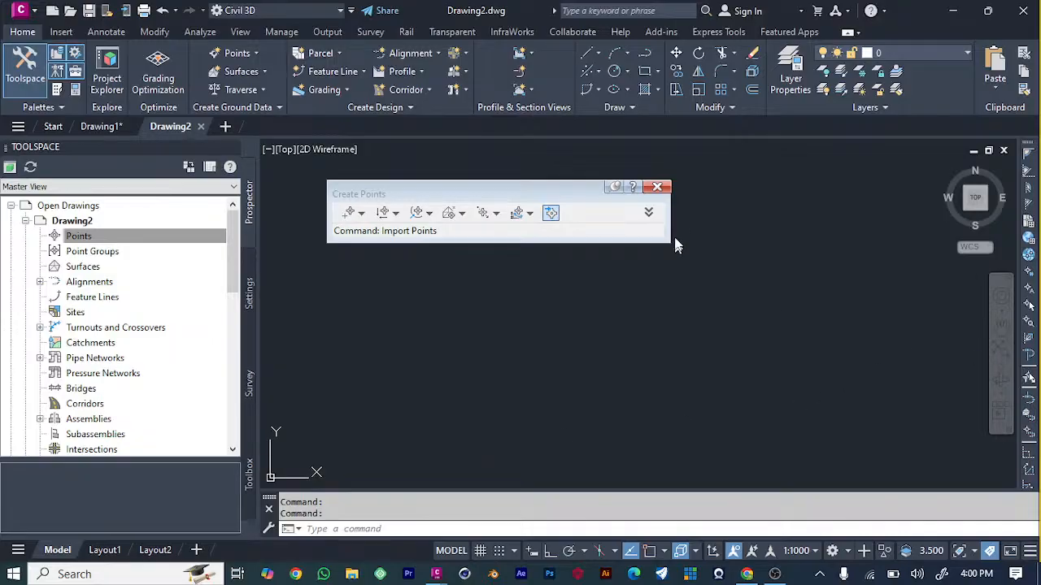
{"action": "left_click", "coordinate": [657, 187]}
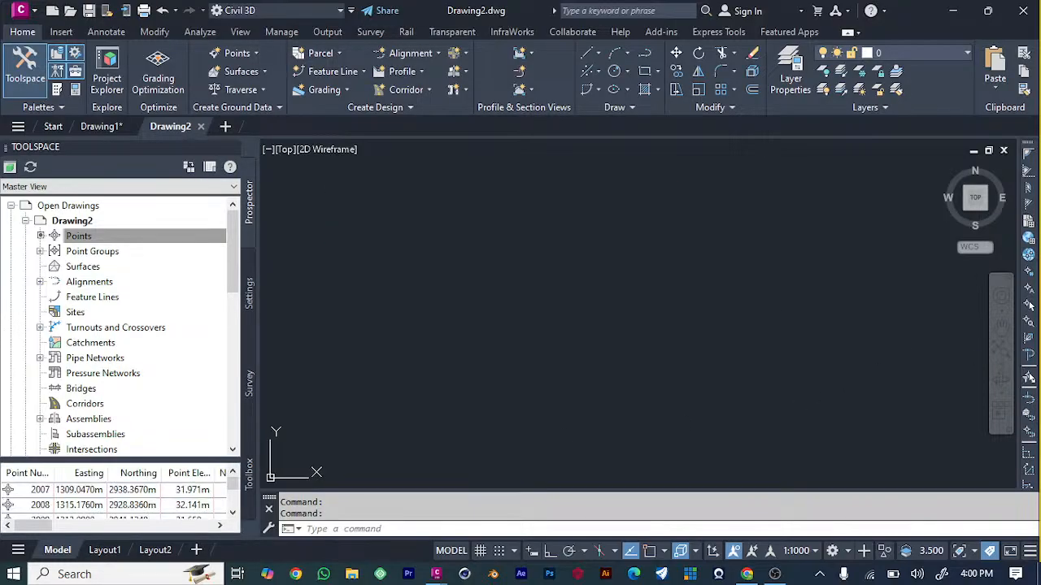
{"action": "scroll", "coordinate": [439, 397], "scroll_direction": "up", "scroll_amount": 5}
{"action": "scroll", "coordinate": [439, 397], "scroll_direction": "down", "scroll_amount": 5}
{"action": "scroll", "coordinate": [505, 386], "scroll_direction": "down", "scroll_amount": 3}
{"action": "scroll", "coordinate": [609, 386], "scroll_direction": "up", "scroll_amount": 3}
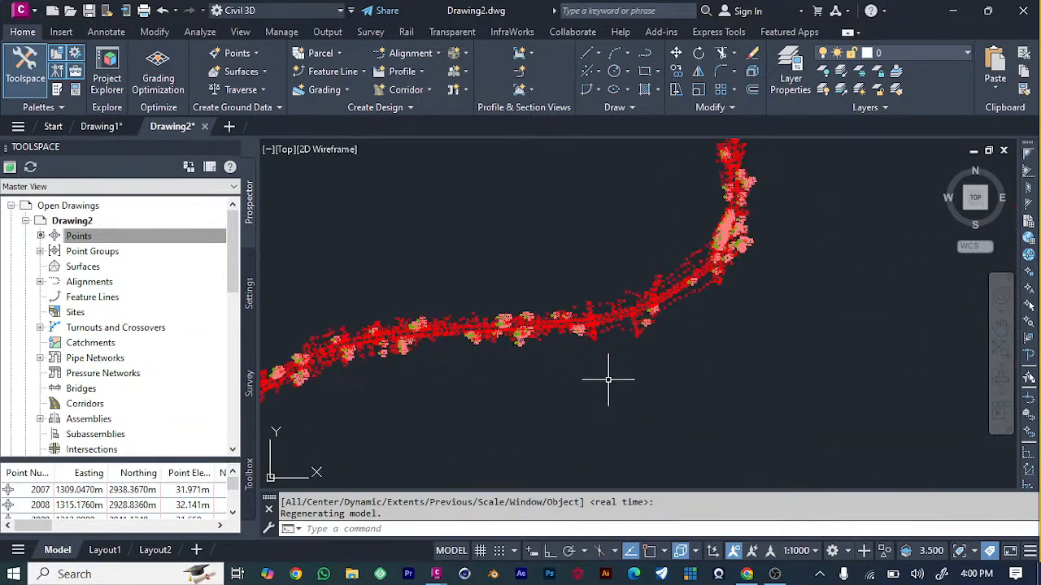
Examine the imported survey points along the whole route, from individual labels to the overall layout and its southwest end.
{"action": "scroll", "coordinate": [526, 333], "scroll_direction": "up", "scroll_amount": 5}
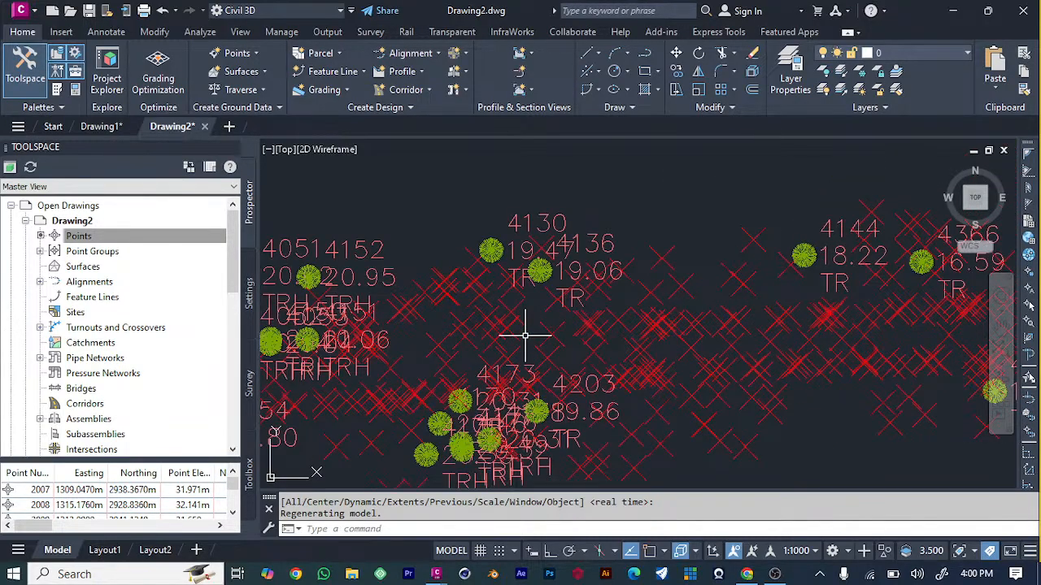
{"action": "scroll", "coordinate": [525, 334], "scroll_direction": "down", "scroll_amount": 6}
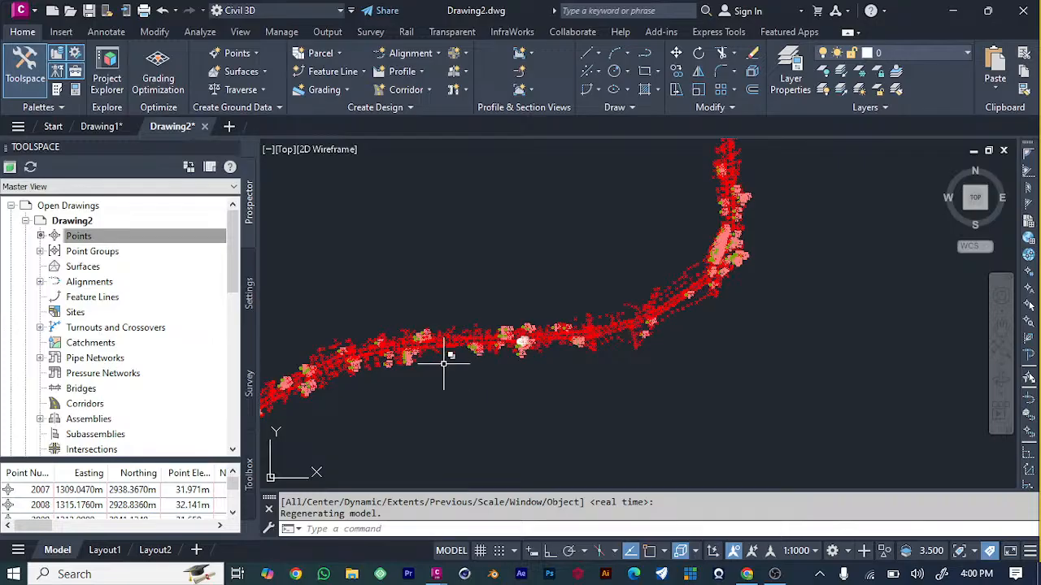
{"action": "scroll", "coordinate": [297, 403], "scroll_direction": "down", "scroll_amount": 1}
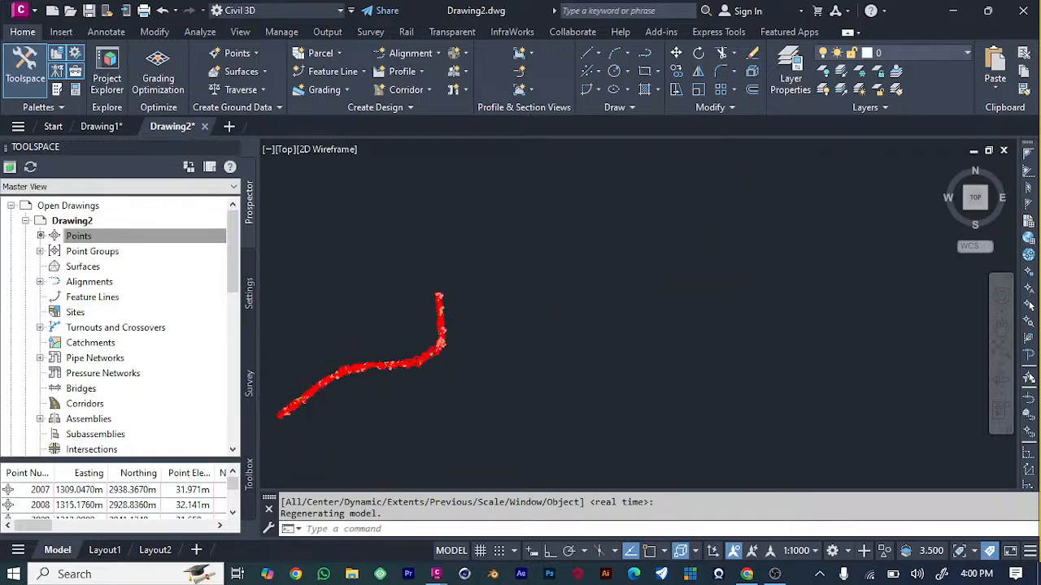
{"action": "scroll", "coordinate": [494, 337], "scroll_direction": "up", "scroll_amount": 6}
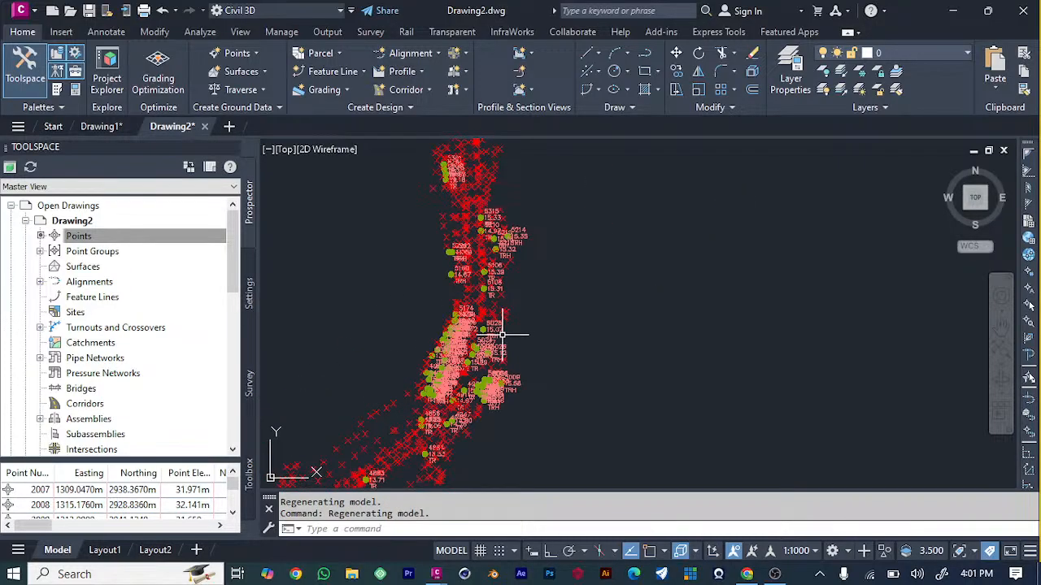
{"action": "scroll", "coordinate": [443, 323], "scroll_direction": "up", "scroll_amount": 2}
{"action": "scroll", "coordinate": [488, 338], "scroll_direction": "down", "scroll_amount": 8}
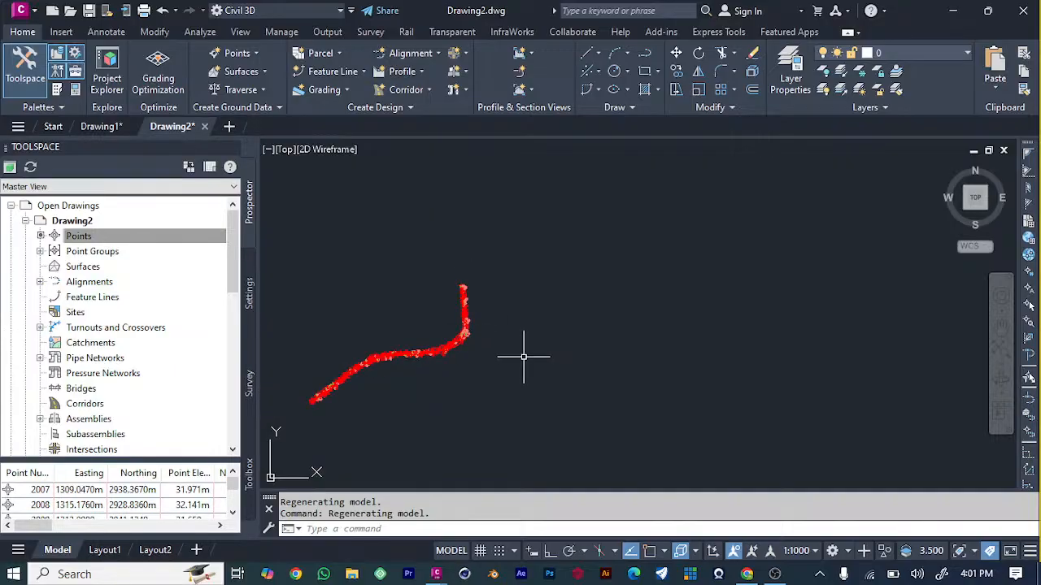
{"action": "scroll", "coordinate": [289, 394], "scroll_direction": "up", "scroll_amount": 3}
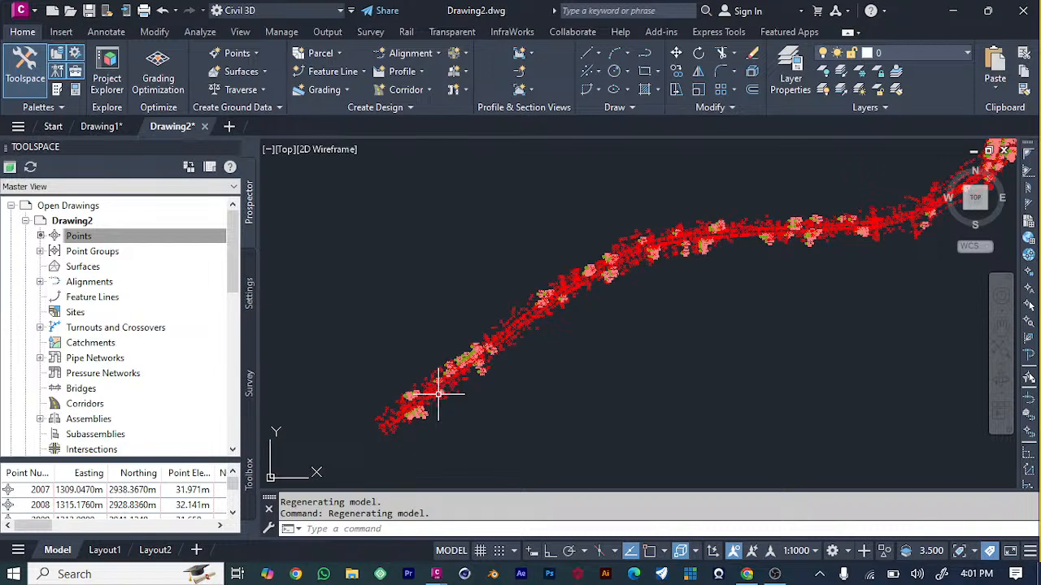
{"action": "scroll", "coordinate": [441, 393], "scroll_direction": "up", "scroll_amount": 2}
{"action": "scroll", "coordinate": [443, 388], "scroll_direction": "down", "scroll_amount": 2}
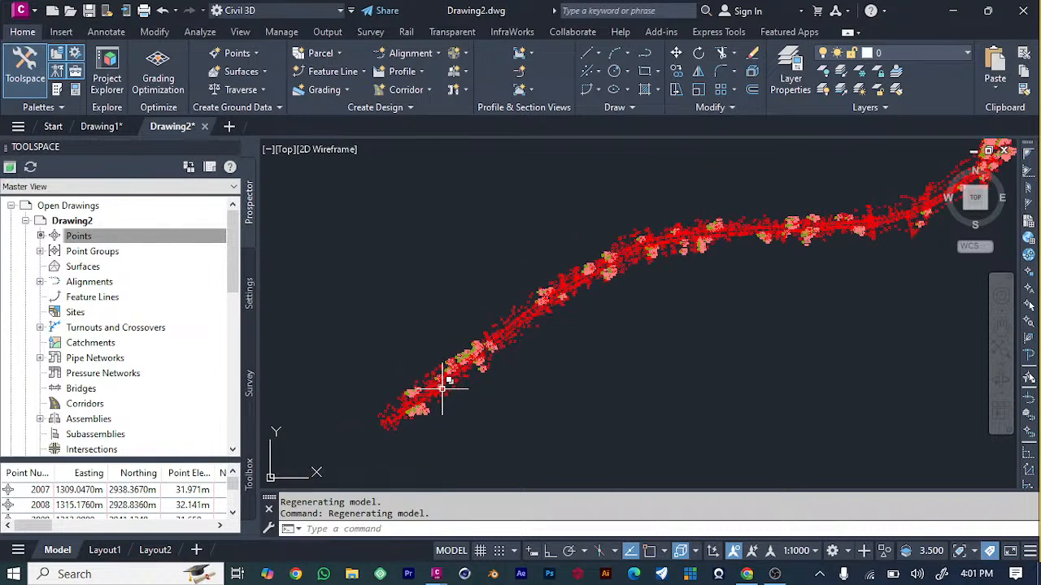
{"action": "mouse_move", "coordinate": [442, 389]}
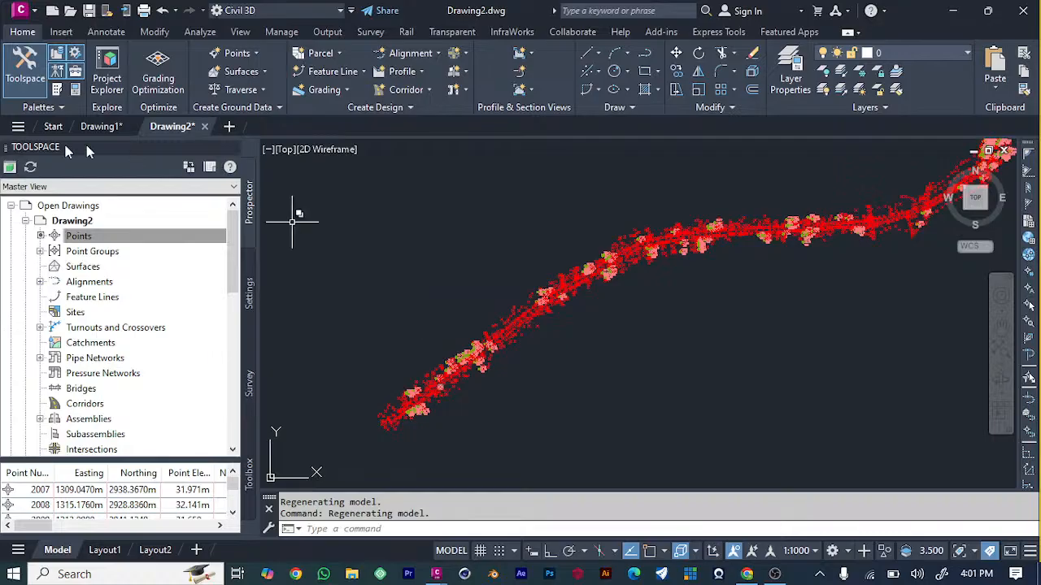
Open the _All Points point group's table in the point editor, review its entries and close it.
{"action": "left_click", "coordinate": [23, 248]}
{"action": "left_click", "coordinate": [40, 251]}
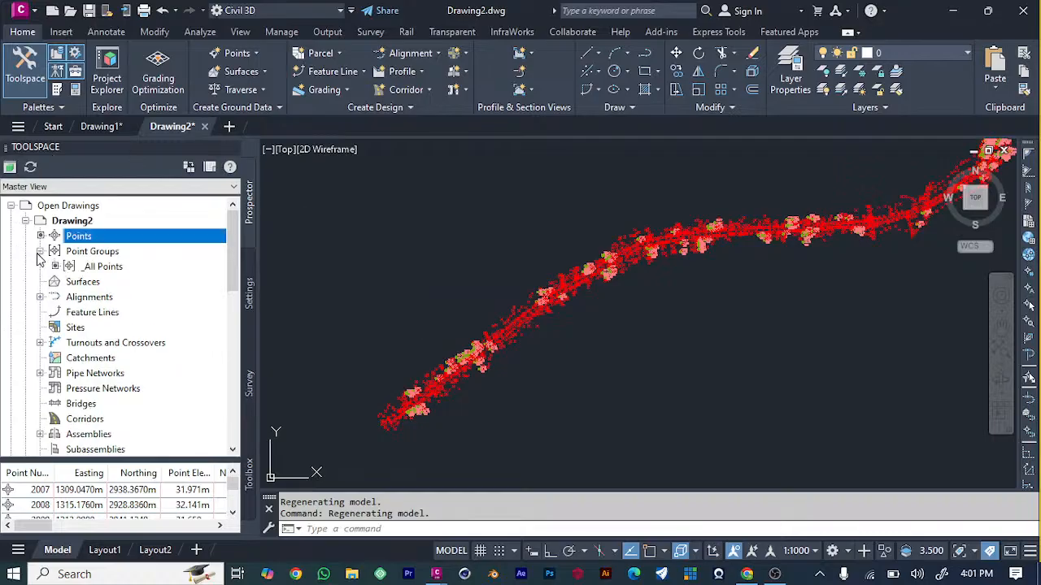
{"action": "right_click", "coordinate": [93, 267]}
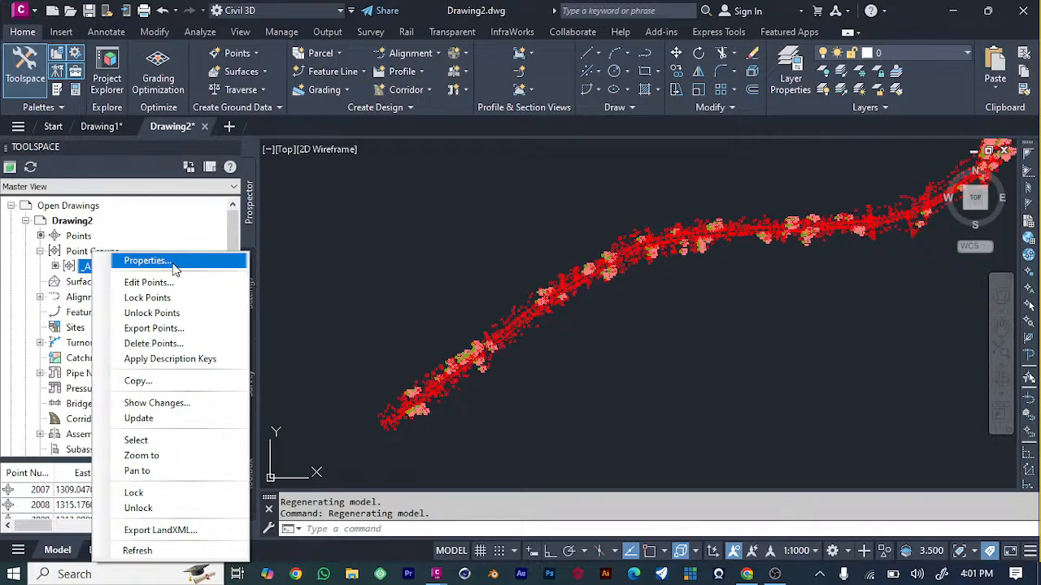
{"action": "left_click", "coordinate": [167, 282]}
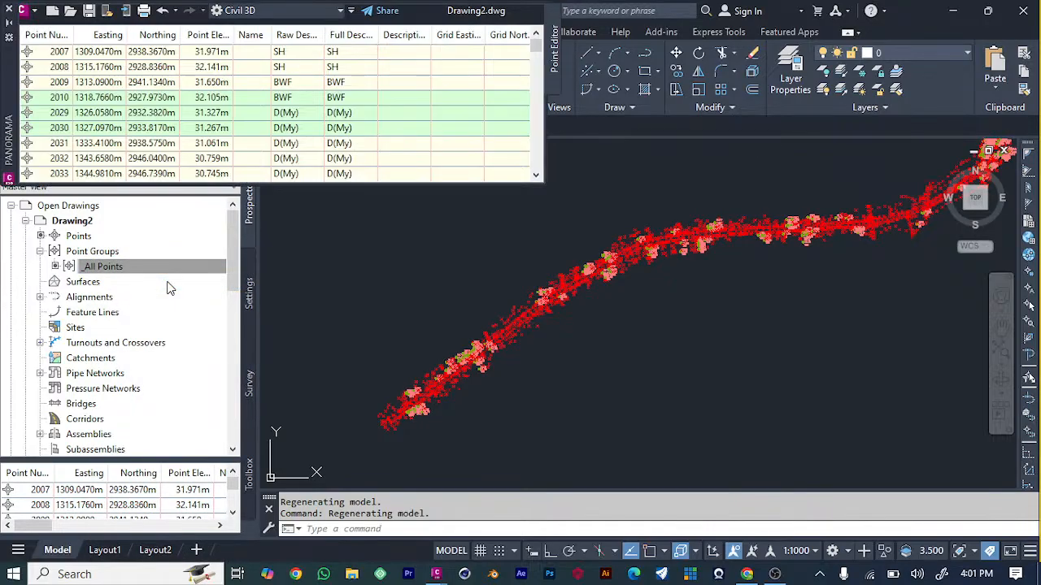
{"action": "left_click", "coordinate": [519, 16]}
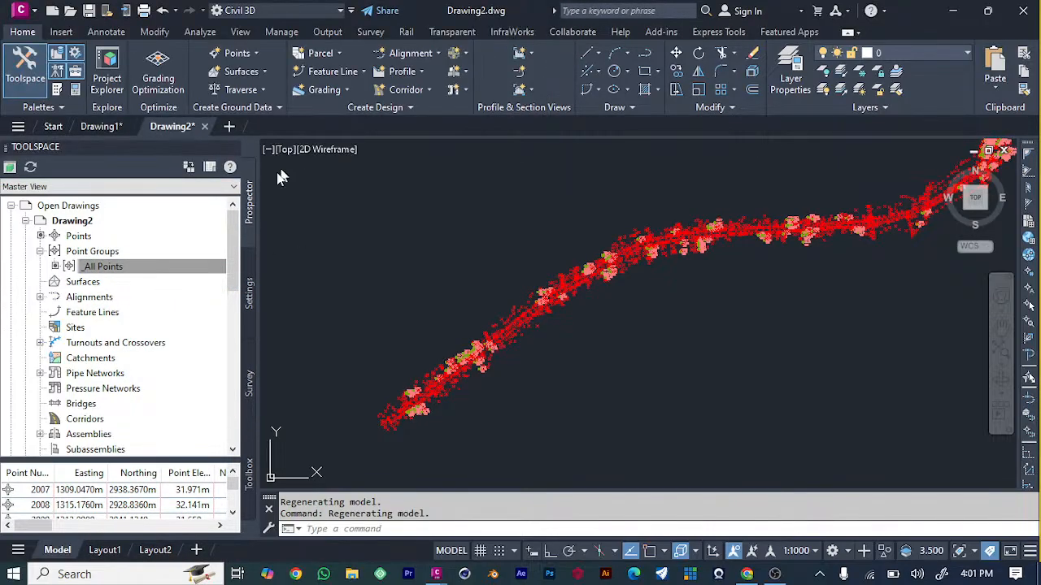
Review the default point and label styles in the _All Points group's properties and close them.
{"action": "right_click", "coordinate": [118, 266]}
{"action": "left_click", "coordinate": [155, 261]}
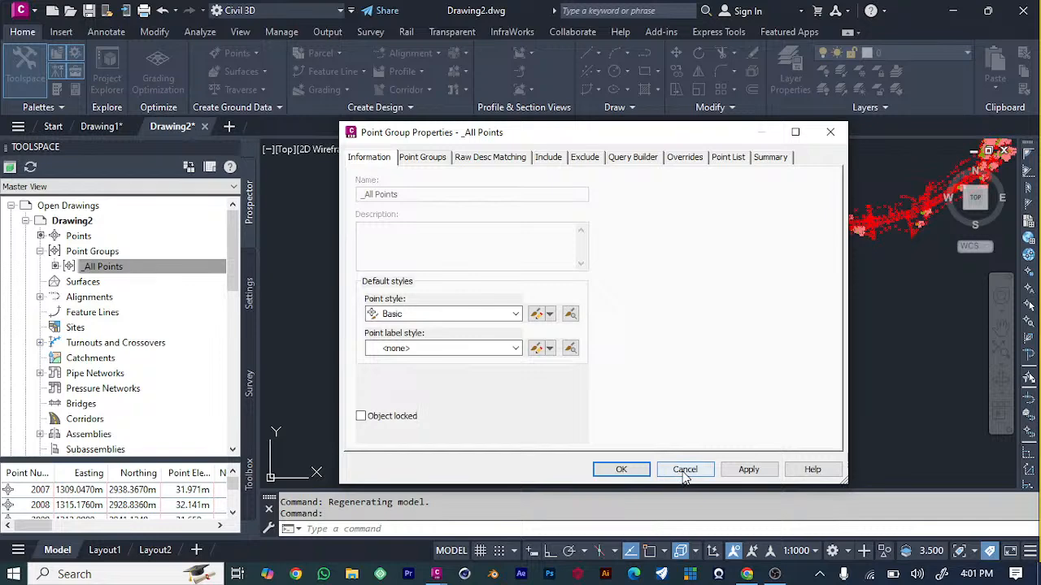
{"action": "left_click", "coordinate": [621, 470]}
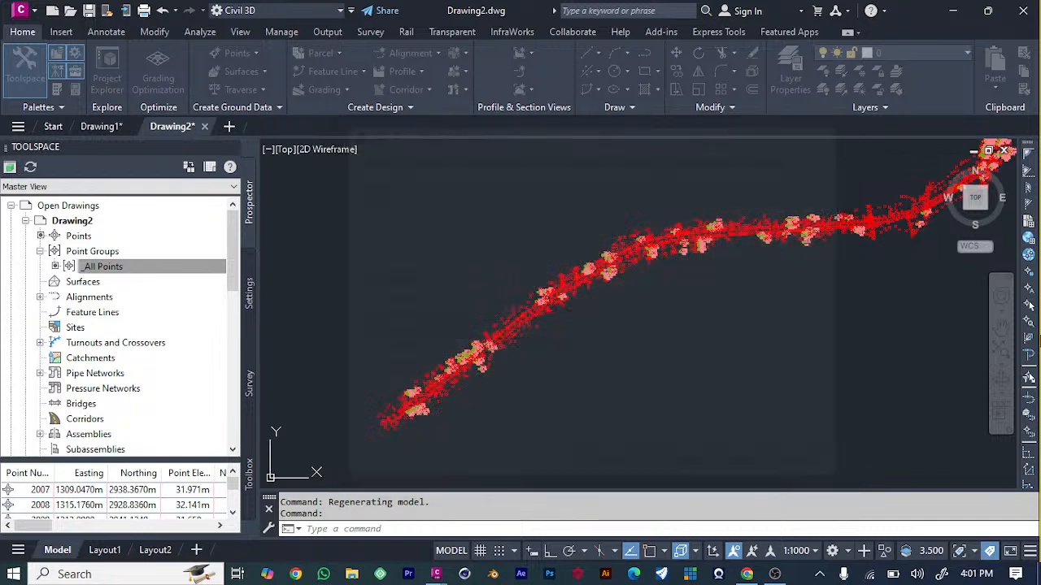
{"action": "left_click", "coordinate": [68, 283]}
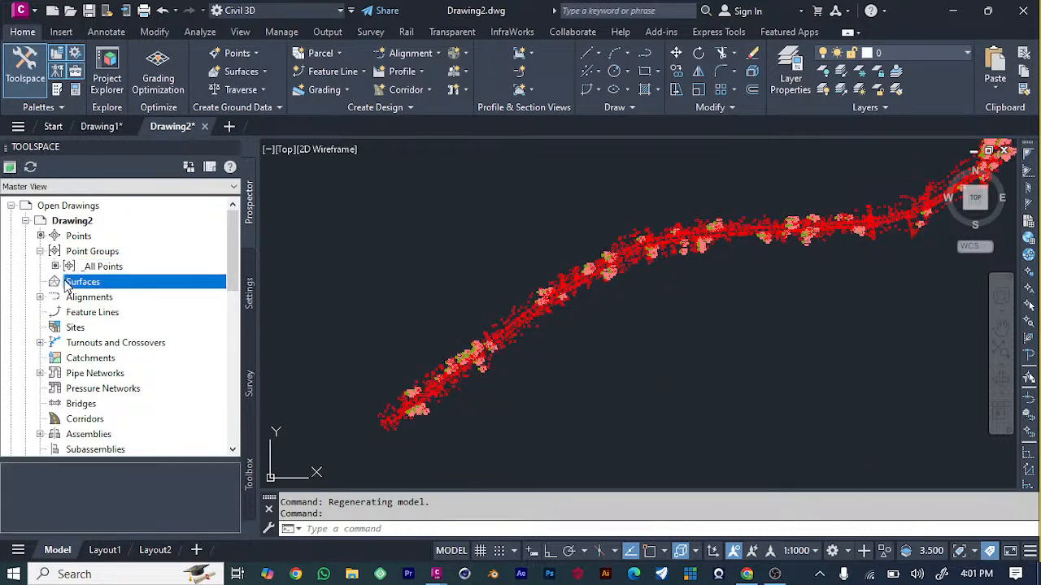
Browse the point styles available for the _All Points group, keep the Basic style and close its properties.
{"action": "left_click", "coordinate": [104, 254]}
{"action": "left_click", "coordinate": [104, 266]}
{"action": "right_click", "coordinate": [118, 277]}
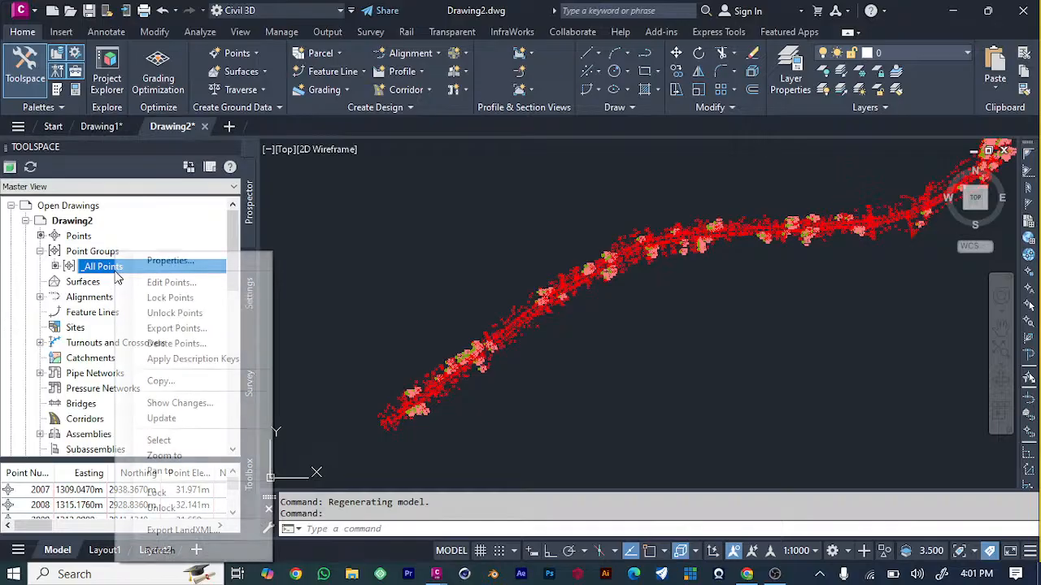
{"action": "left_click", "coordinate": [160, 262]}
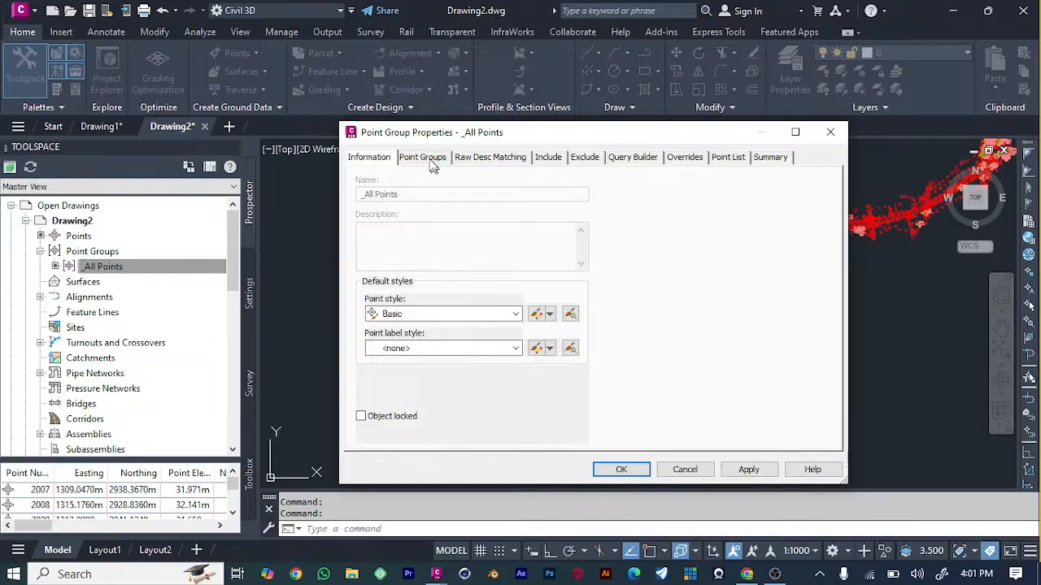
{"action": "left_click", "coordinate": [516, 314]}
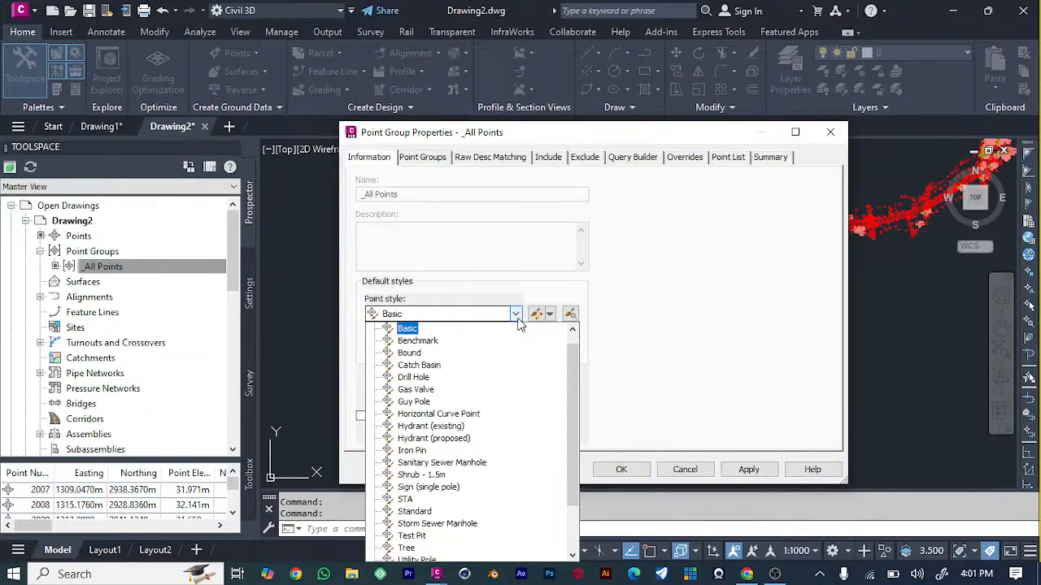
{"action": "scroll", "coordinate": [414, 350], "scroll_direction": "down", "scroll_amount": 2}
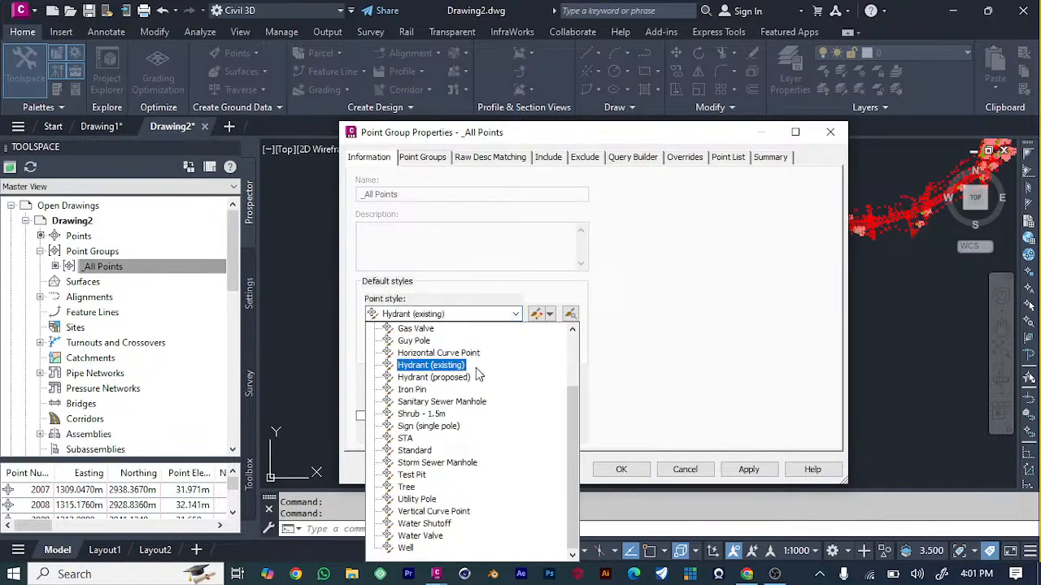
{"action": "left_click", "coordinate": [777, 196]}
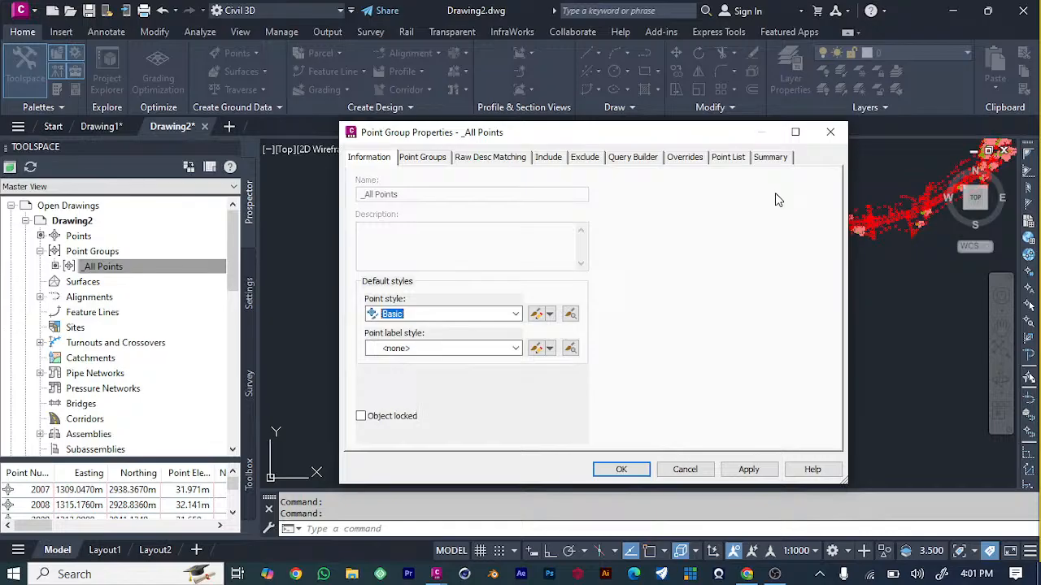
{"action": "left_click", "coordinate": [751, 469]}
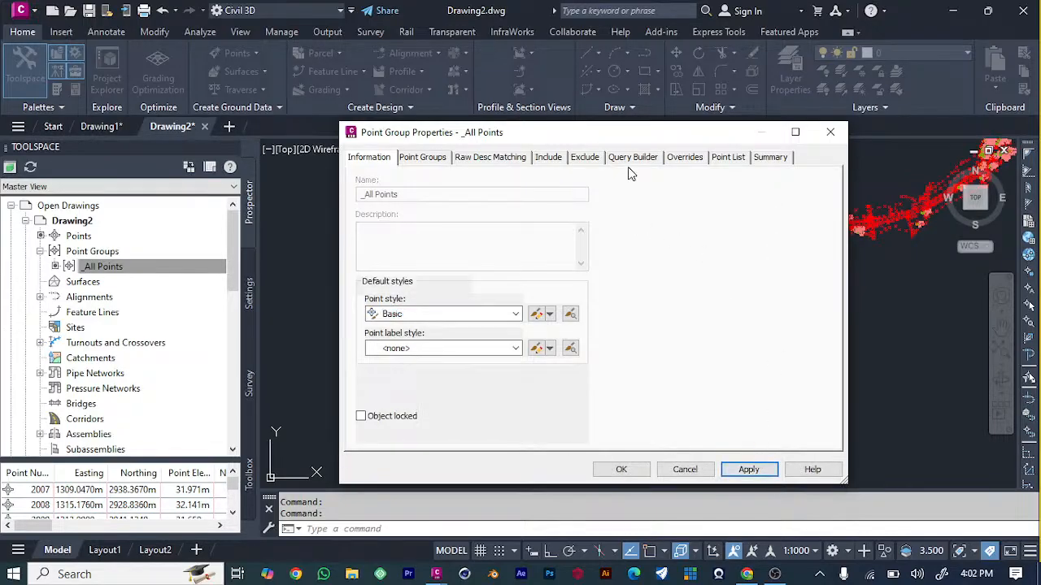
{"action": "left_click", "coordinate": [830, 131]}
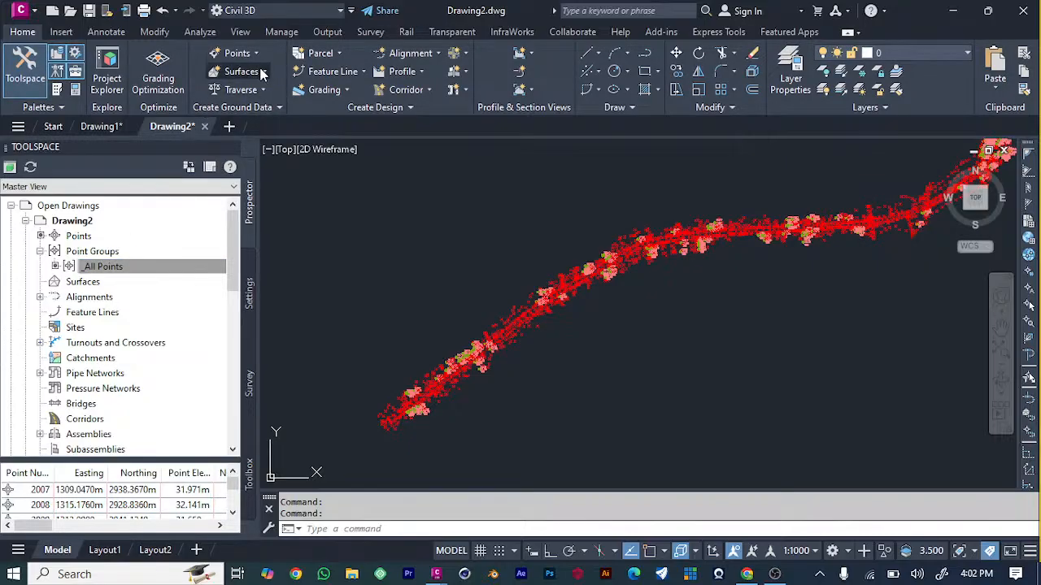
Create a TIN surface named SURFACE on layer C-TOPO with the Contours 2m and 10m (Background) style.
{"action": "left_click", "coordinate": [242, 71]}
{"action": "left_click", "coordinate": [268, 94]}
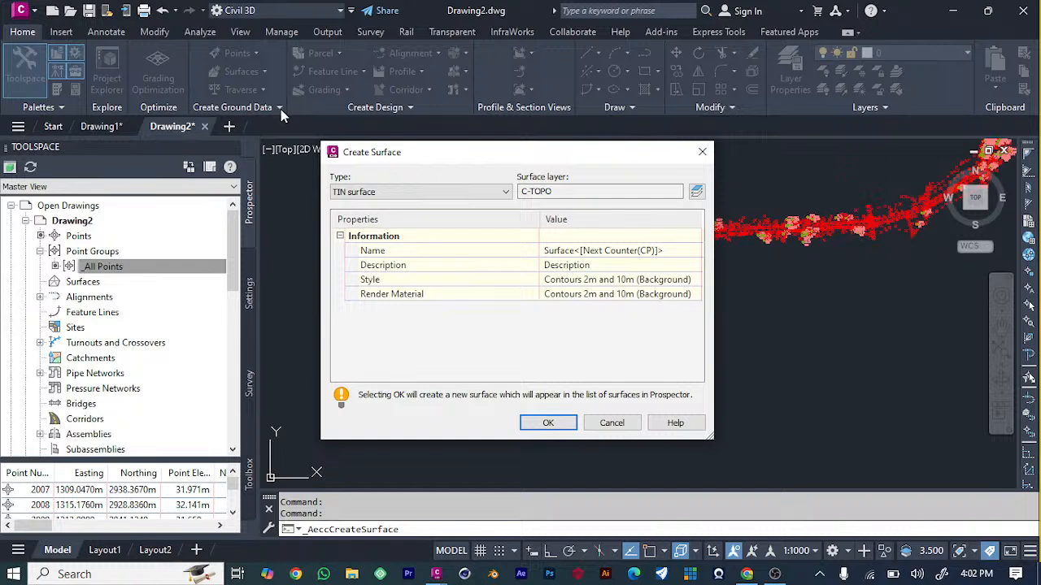
{"action": "left_click", "coordinate": [611, 193]}
{"action": "left_click", "coordinate": [655, 252]}
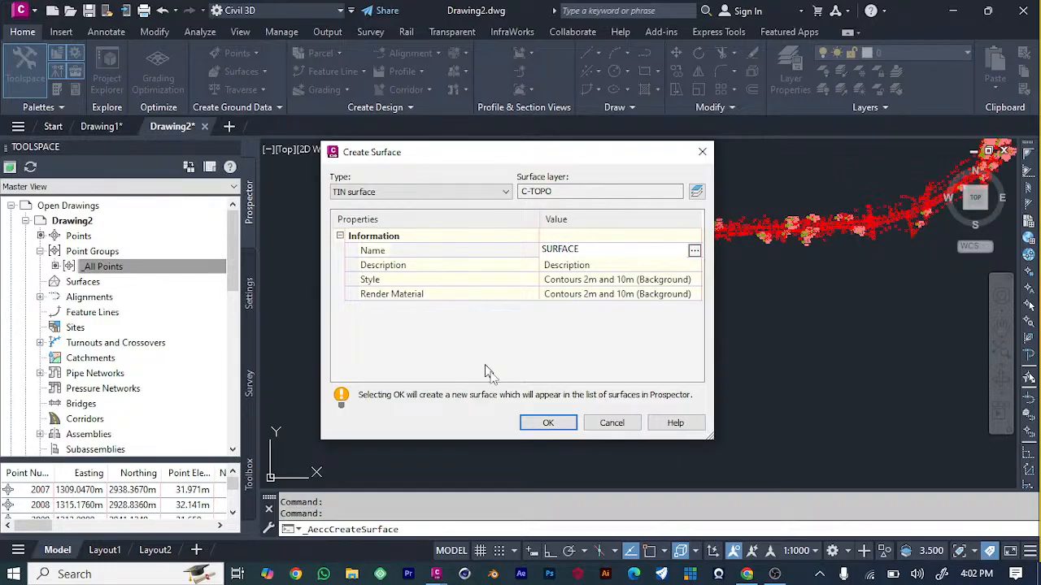
{"action": "left_click", "coordinate": [548, 423]}
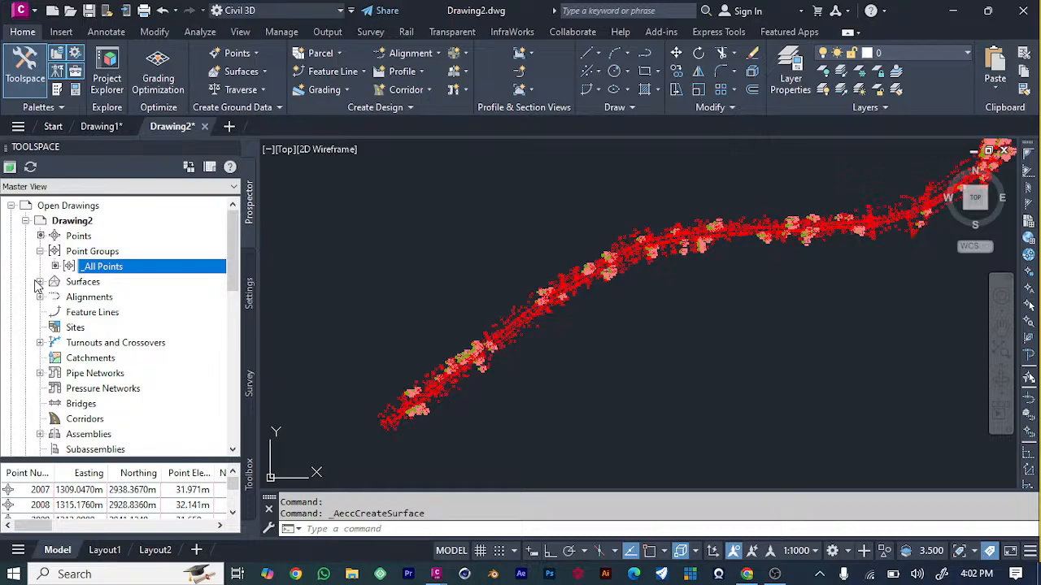
Add the _All Points point group to SURFACE's definition, inspect the built surface and dismiss the event viewer.
{"action": "left_click", "coordinate": [38, 282]}
{"action": "left_click", "coordinate": [54, 297]}
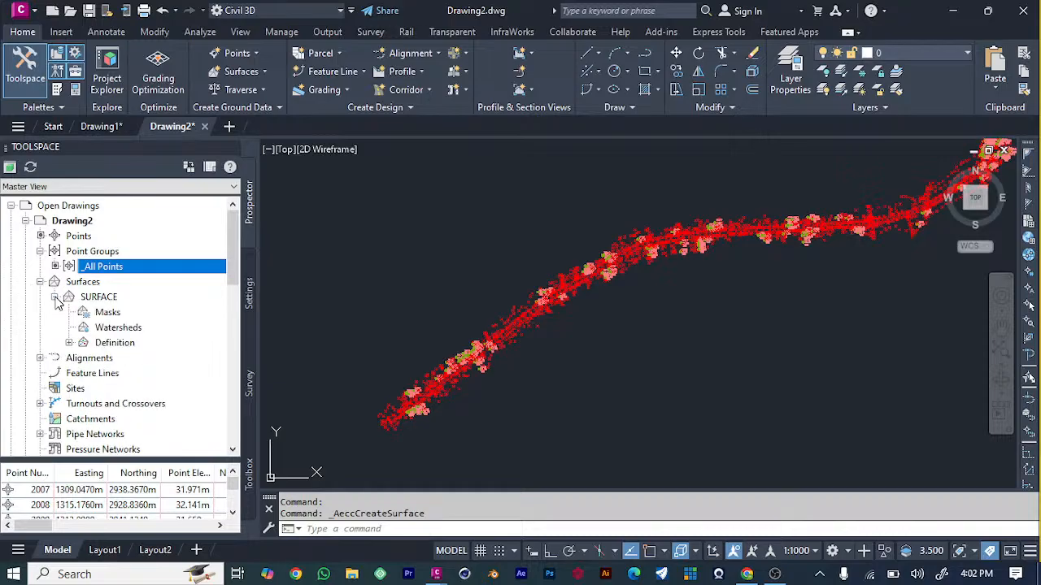
{"action": "left_click", "coordinate": [69, 342]}
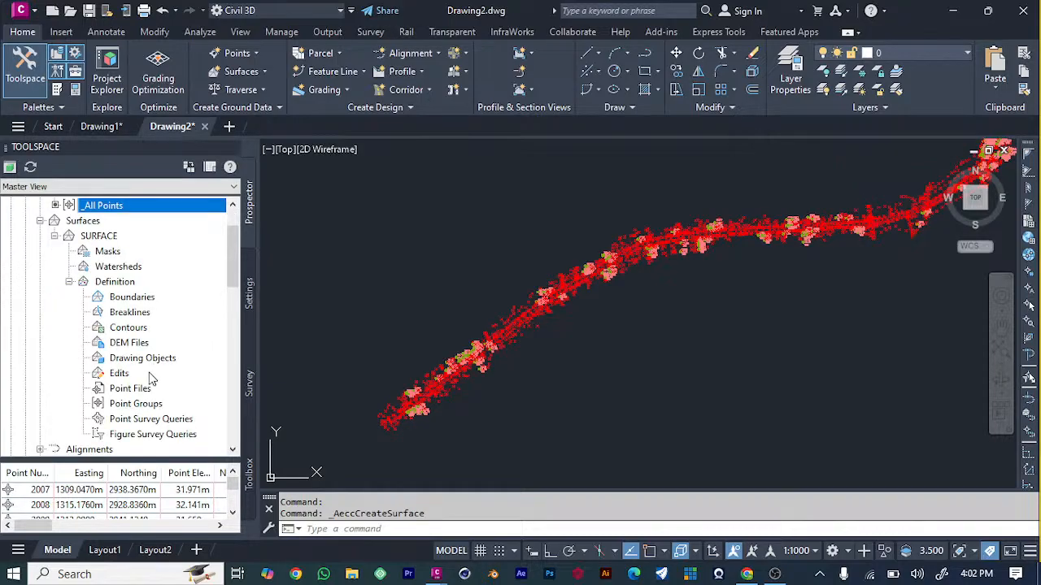
{"action": "scroll", "coordinate": [150, 378], "scroll_direction": "down", "scroll_amount": 3}
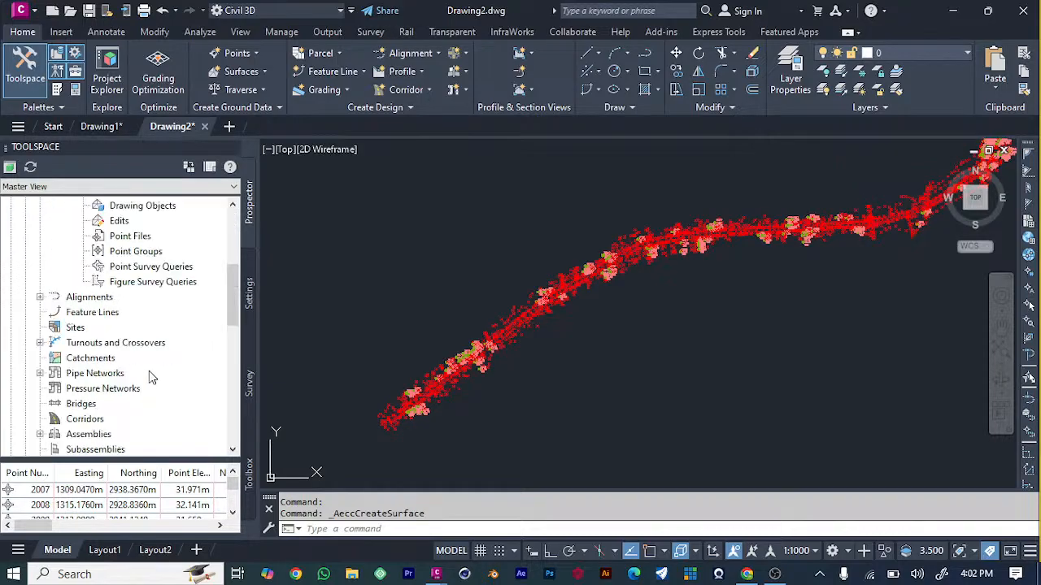
{"action": "right_click", "coordinate": [132, 256]}
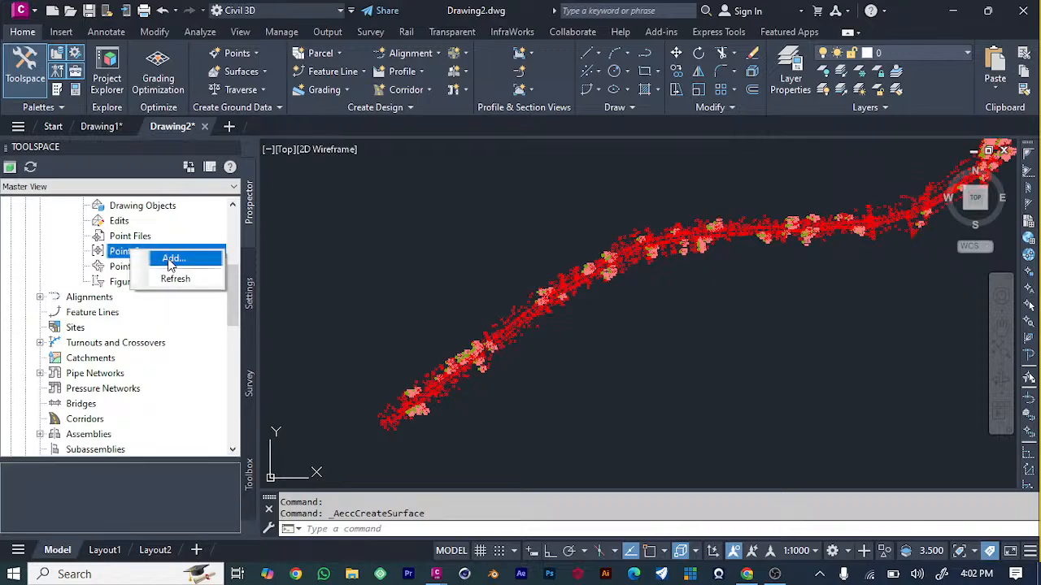
{"action": "left_click", "coordinate": [170, 258]}
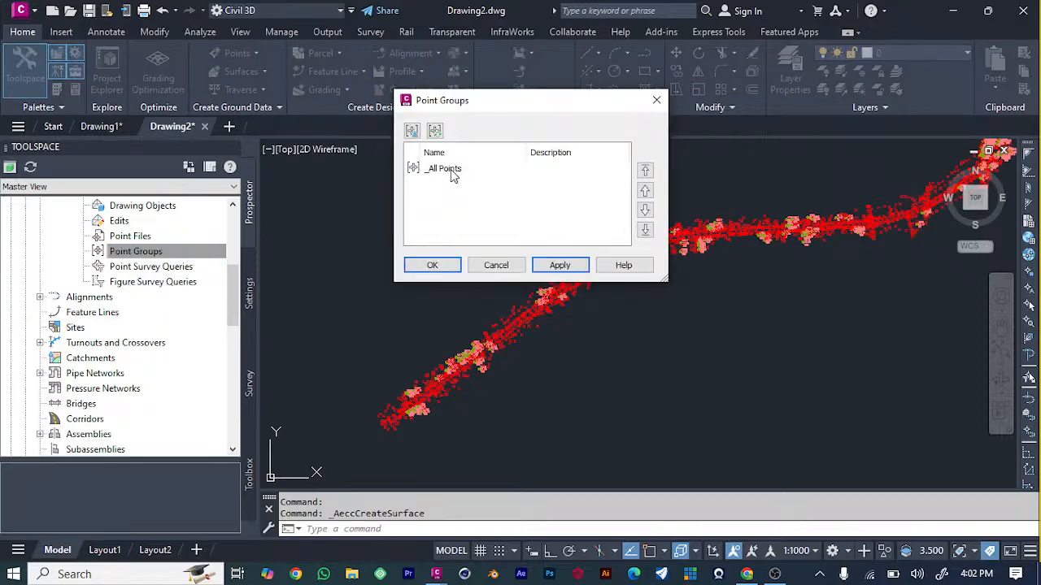
{"action": "left_click", "coordinate": [452, 170]}
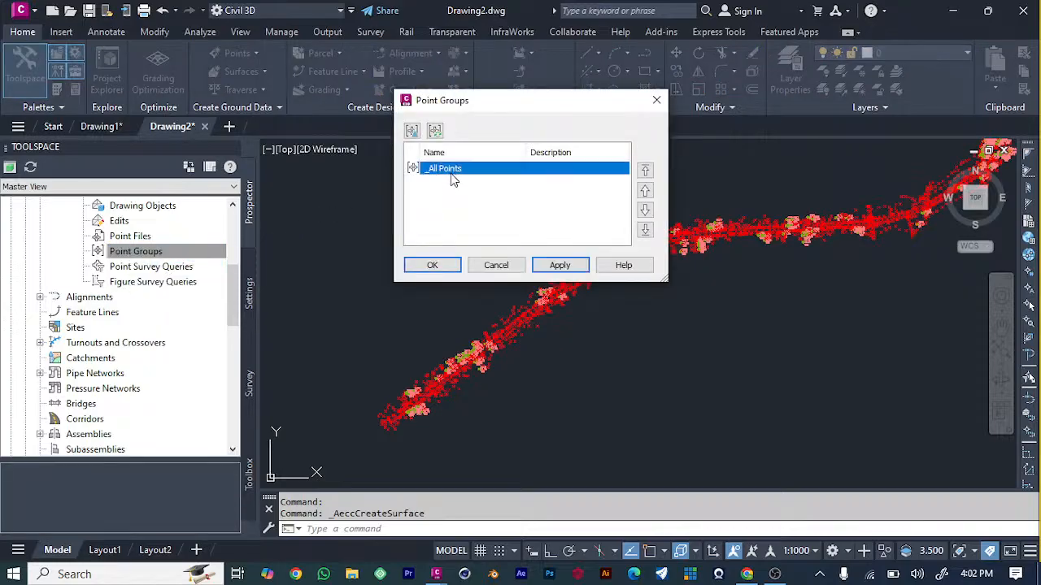
{"action": "left_click", "coordinate": [568, 268]}
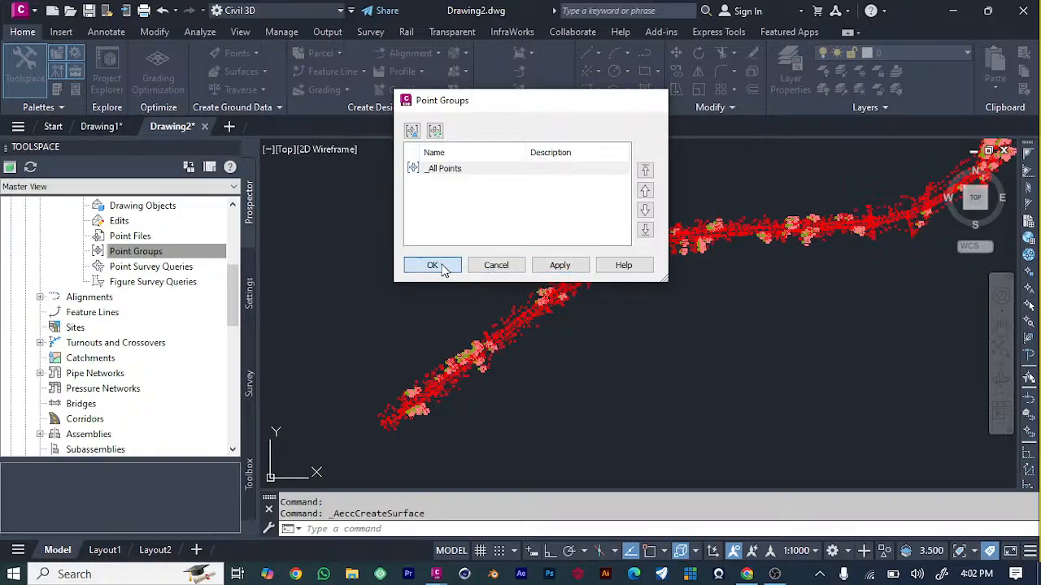
{"action": "left_click", "coordinate": [434, 266]}
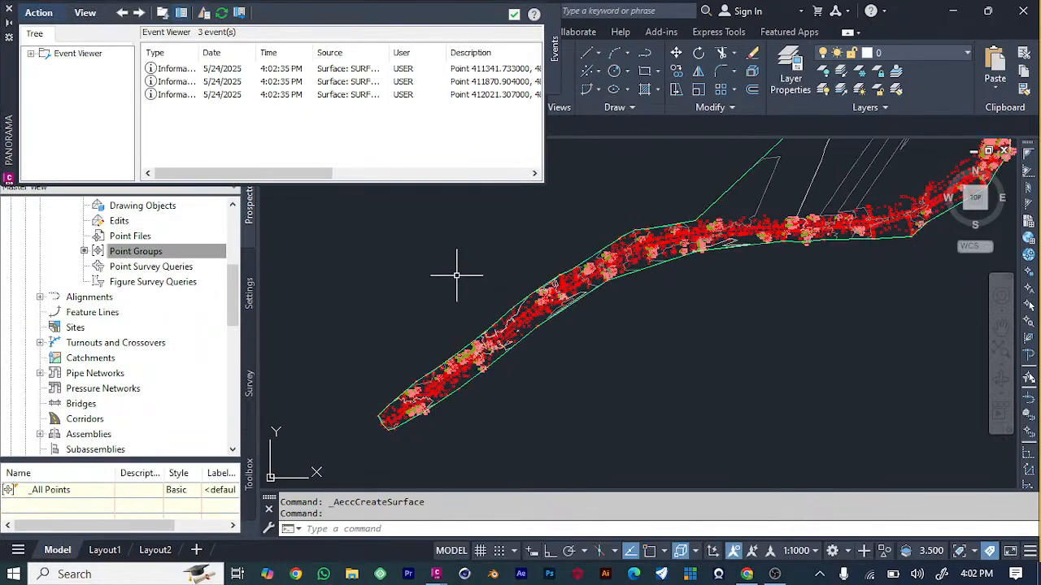
{"action": "scroll", "coordinate": [493, 358], "scroll_direction": "up", "scroll_amount": 5}
{"action": "scroll", "coordinate": [394, 321], "scroll_direction": "down", "scroll_amount": 8}
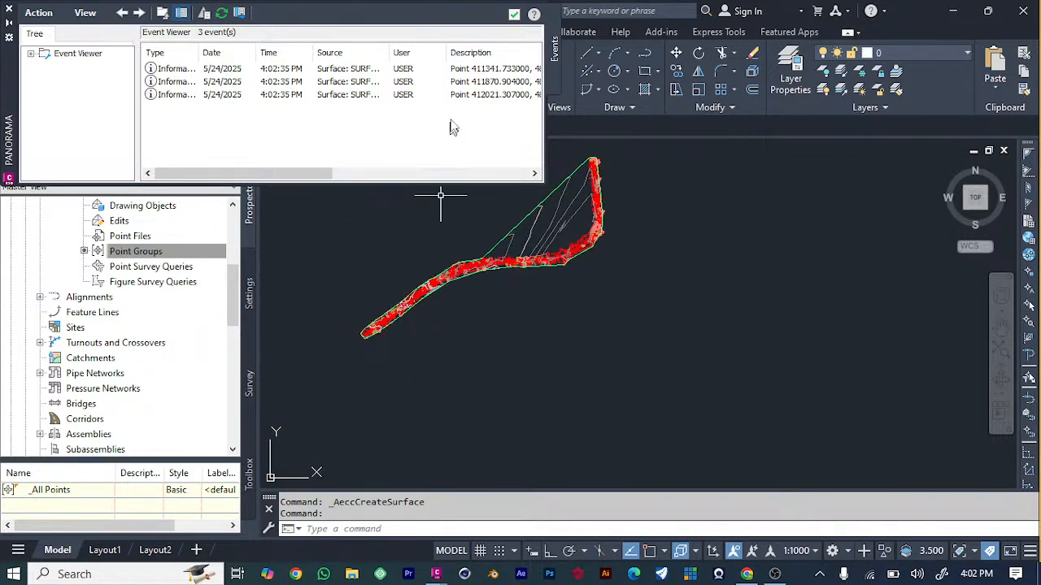
{"action": "left_click", "coordinate": [514, 14]}
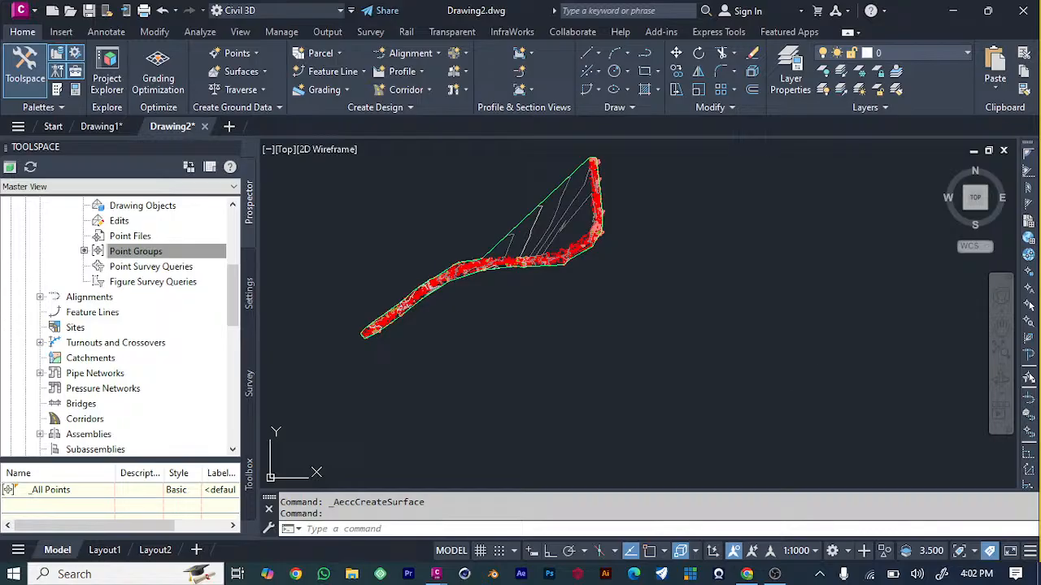
Undo the addition of the _All Points group and the creation of SURFACE, leaving only the imported survey points.
{"action": "left_click", "coordinate": [788, 361]}
{"action": "key", "text": "ctrl+z"}
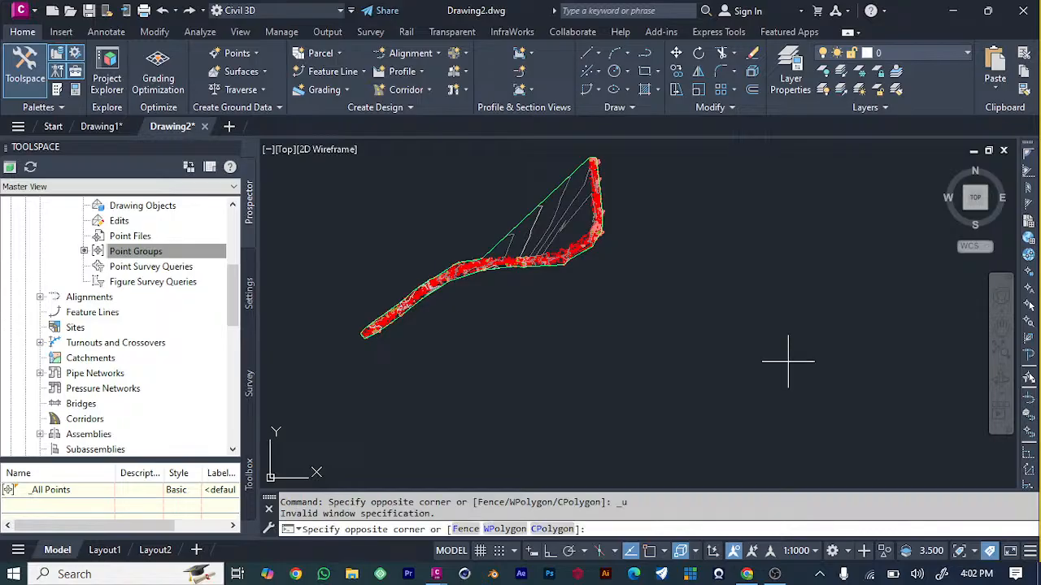
{"action": "left_click", "coordinate": [666, 272]}
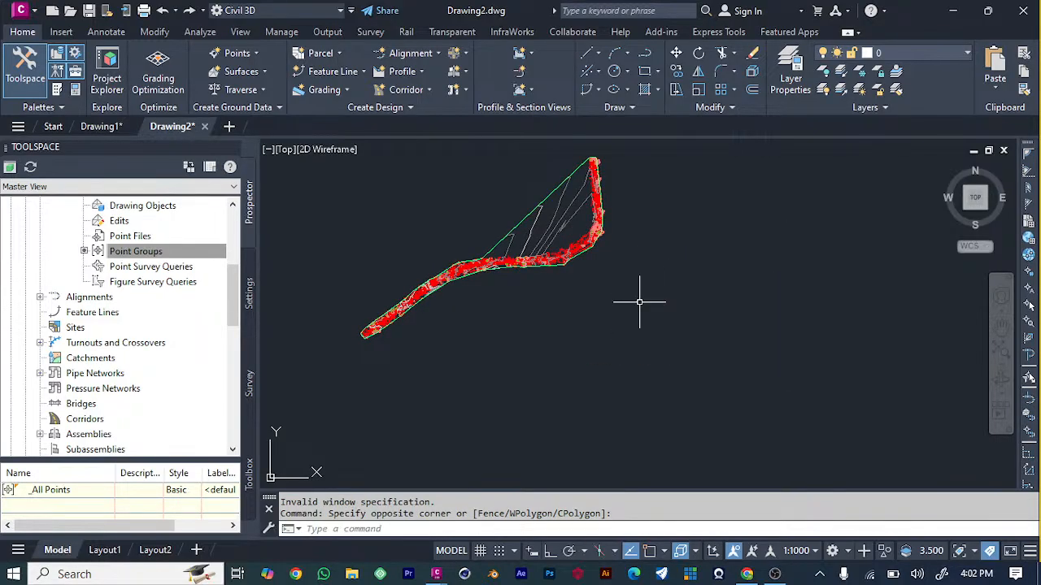
{"action": "key", "text": "ctrl+z"}
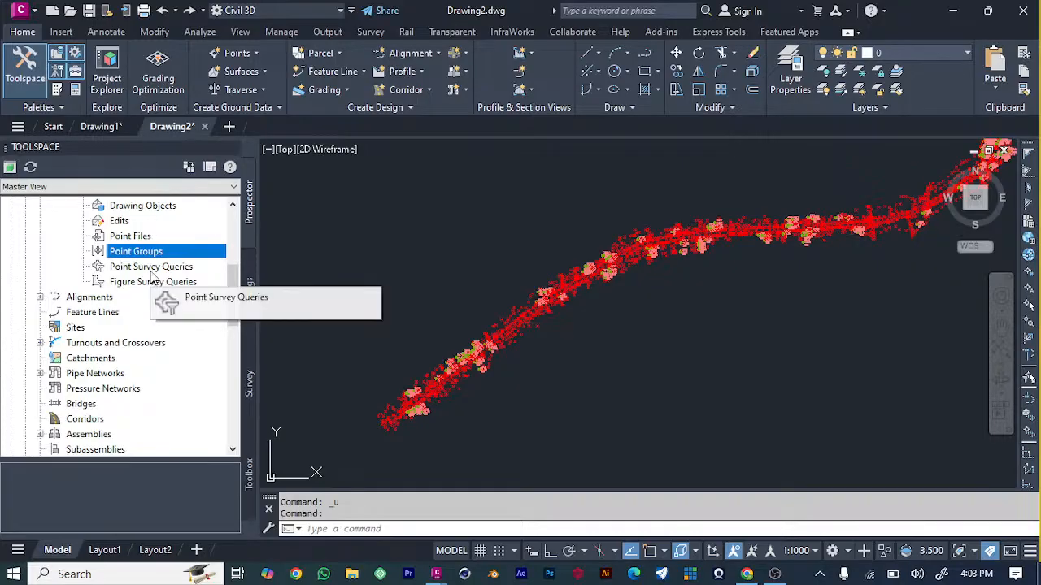
{"action": "scroll", "coordinate": [142, 297], "scroll_direction": "up", "scroll_amount": 5}
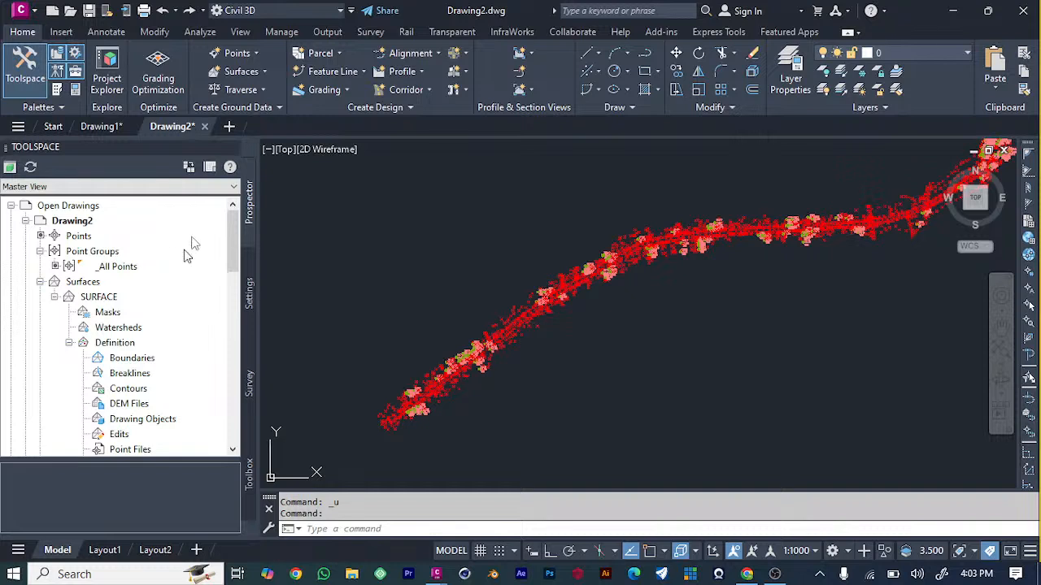
{"action": "key", "text": "ctrl+z"}
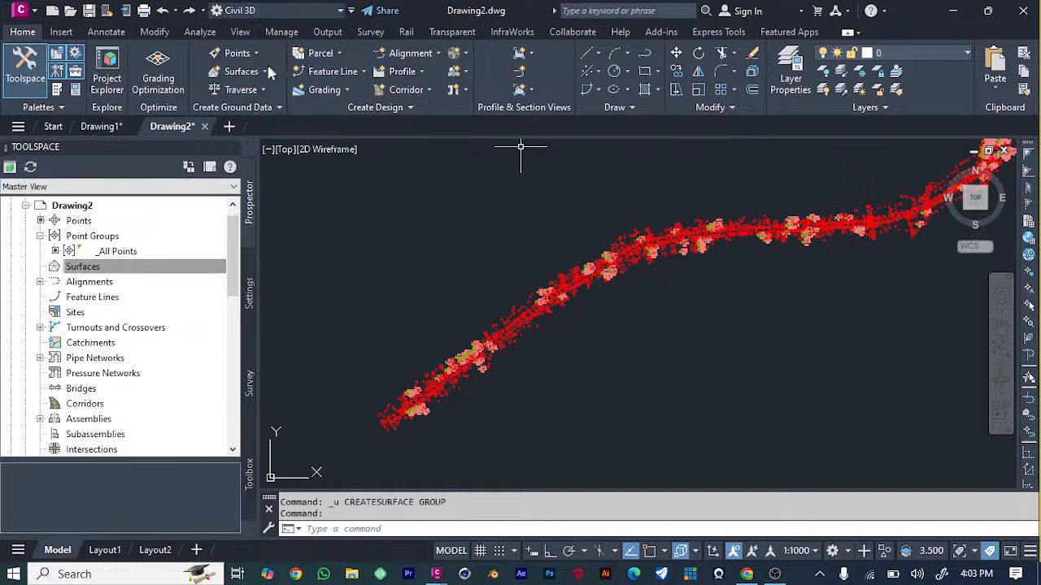
Create a TIN surface named SURFACE on layer C-TOPO with the Contours 2m and 10m (Background) style.
{"action": "left_click", "coordinate": [153, 267]}
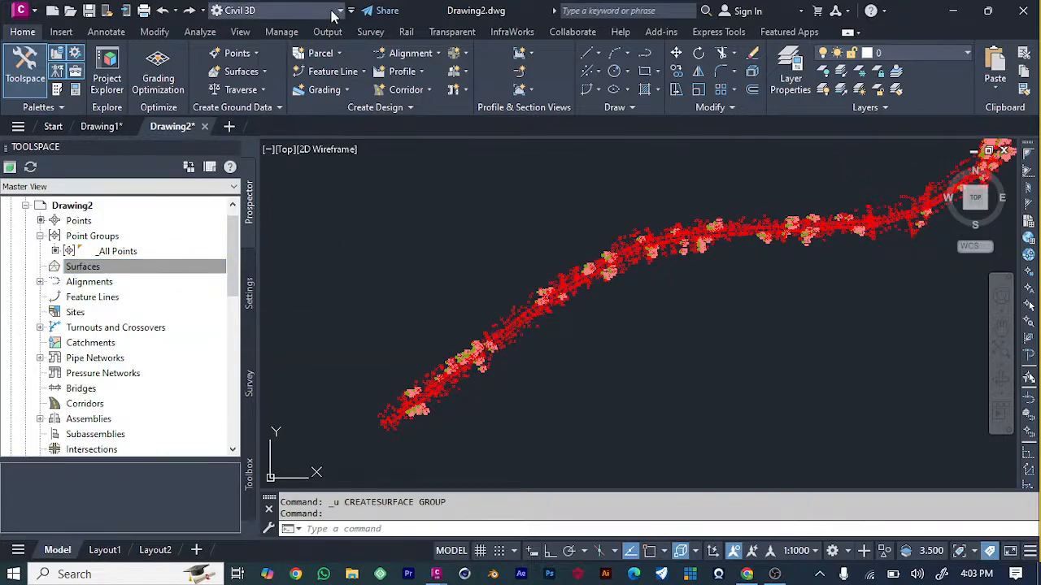
{"action": "left_click", "coordinate": [265, 71]}
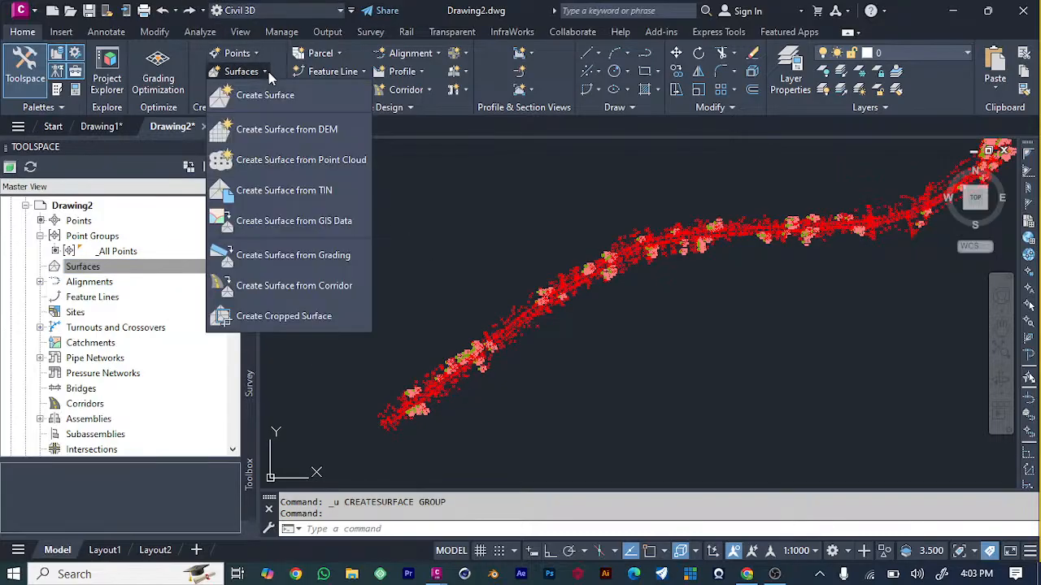
{"action": "left_click", "coordinate": [272, 95]}
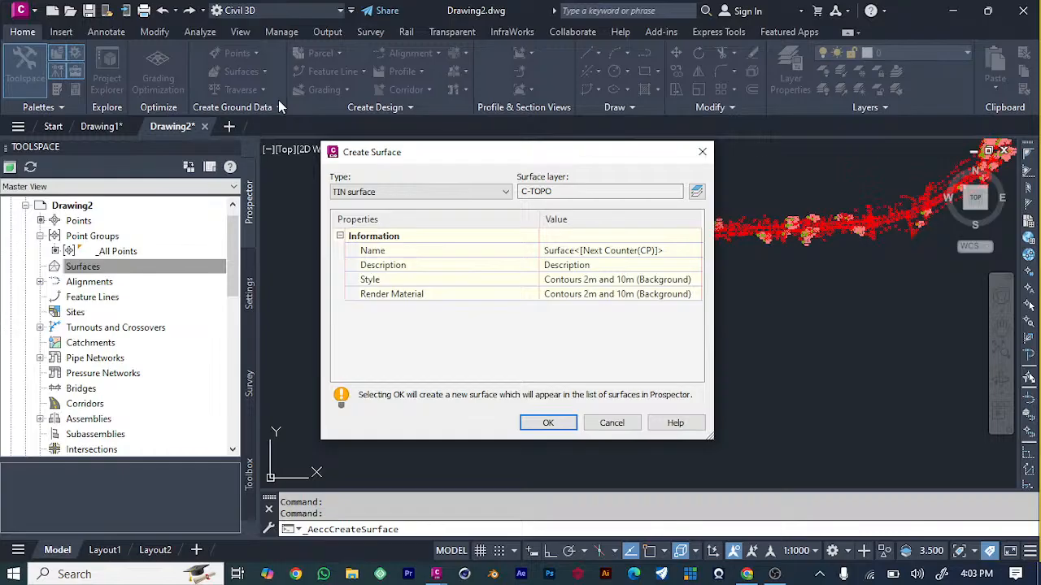
{"action": "left_click", "coordinate": [682, 251]}
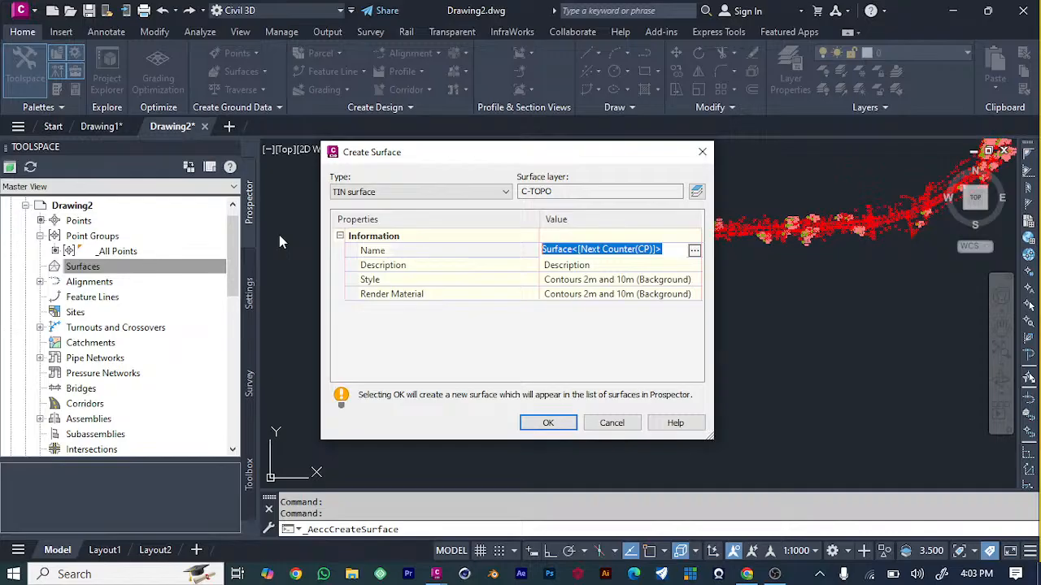
{"action": "type", "text": "SURFACE"}
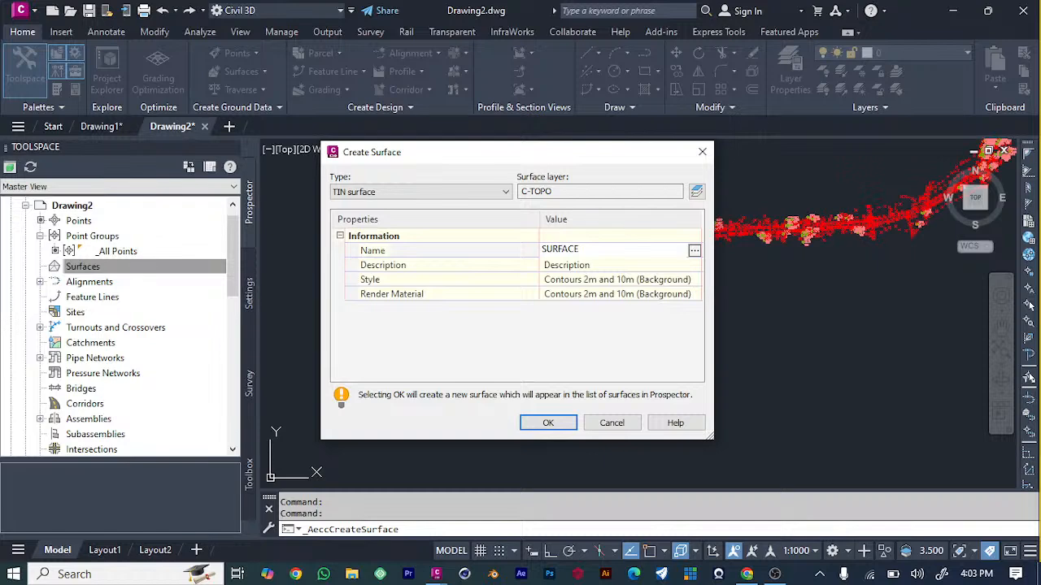
{"action": "key", "text": "Return"}
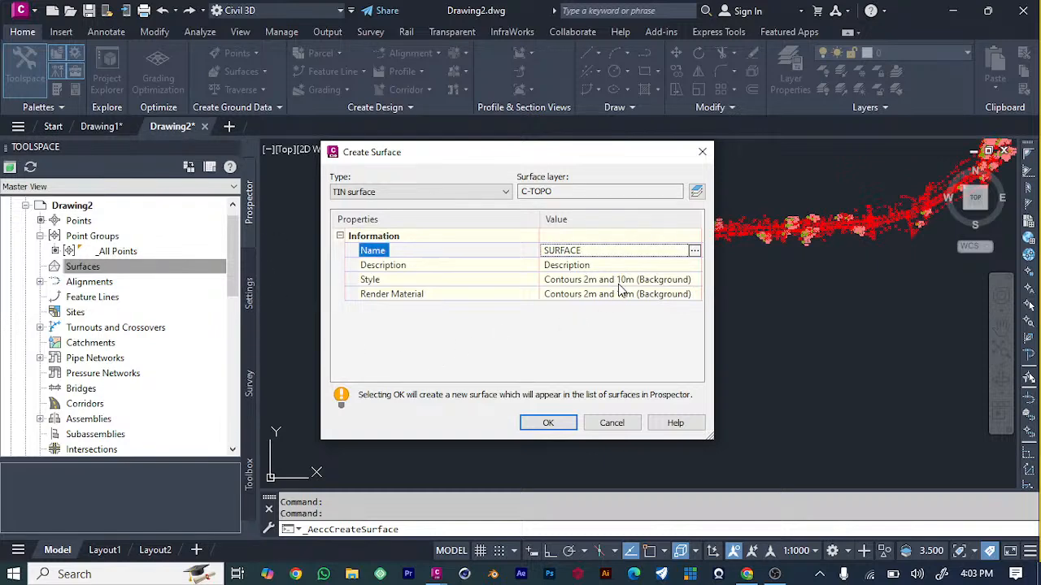
{"action": "left_click", "coordinate": [565, 427]}
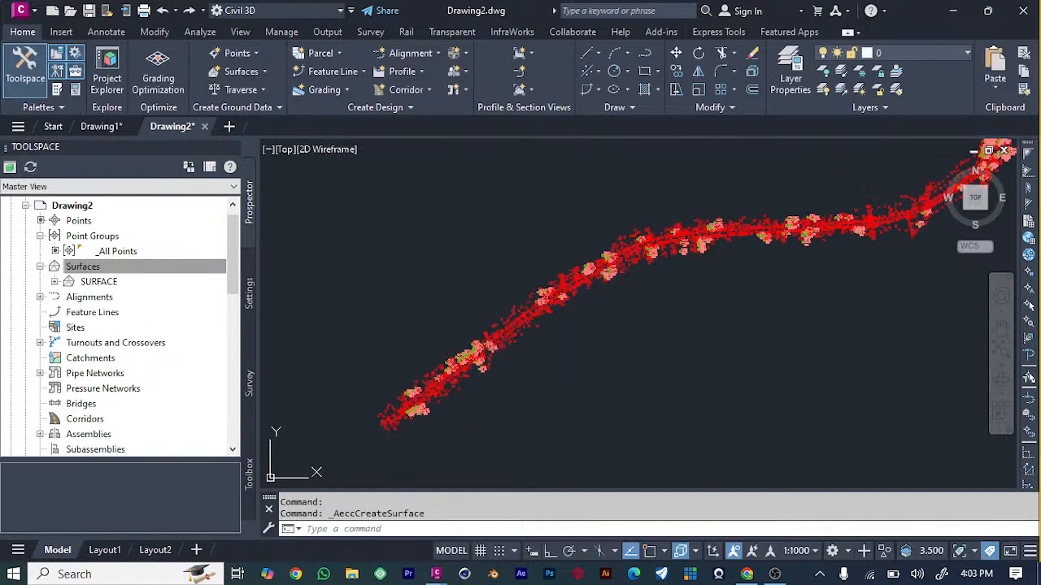
Add the _All Points point group to the new SURFACE's definition, apply it and dismiss the event viewer.
{"action": "left_click", "coordinate": [54, 282]}
{"action": "left_click", "coordinate": [69, 328]}
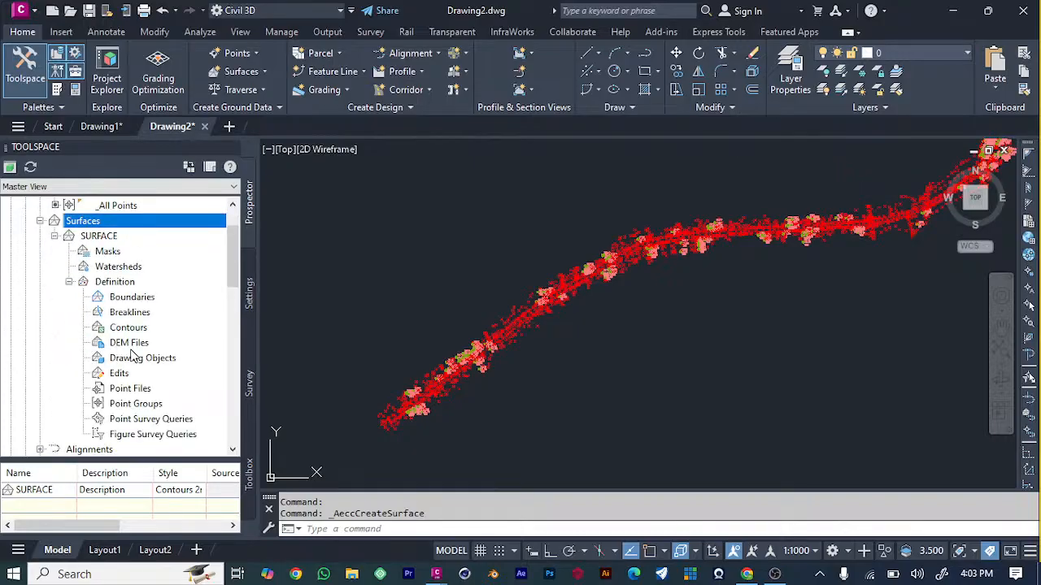
{"action": "scroll", "coordinate": [134, 355], "scroll_direction": "down", "scroll_amount": 5}
{"action": "scroll", "coordinate": [122, 285], "scroll_direction": "up", "scroll_amount": 3}
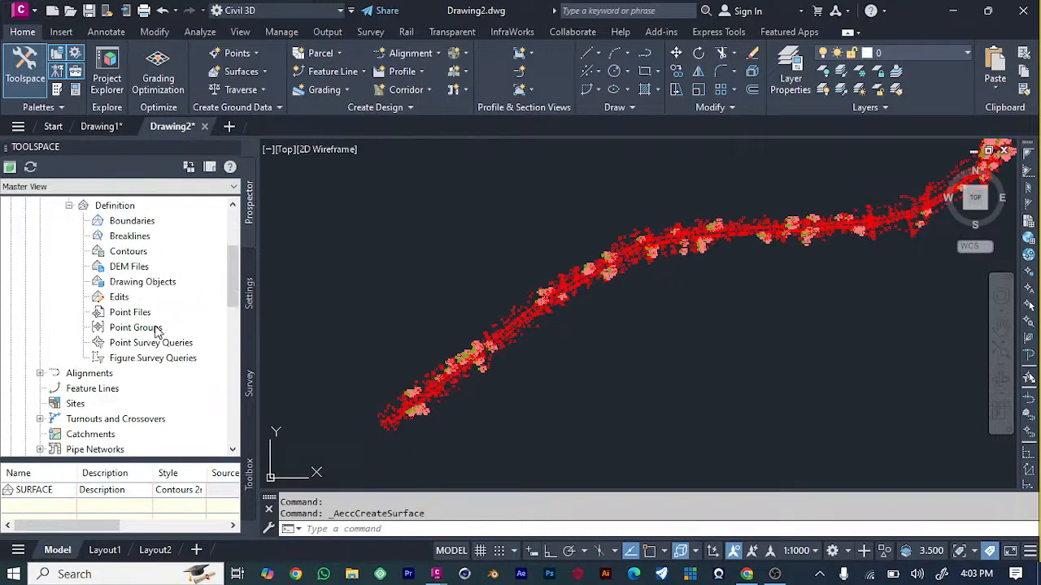
{"action": "left_click", "coordinate": [151, 330]}
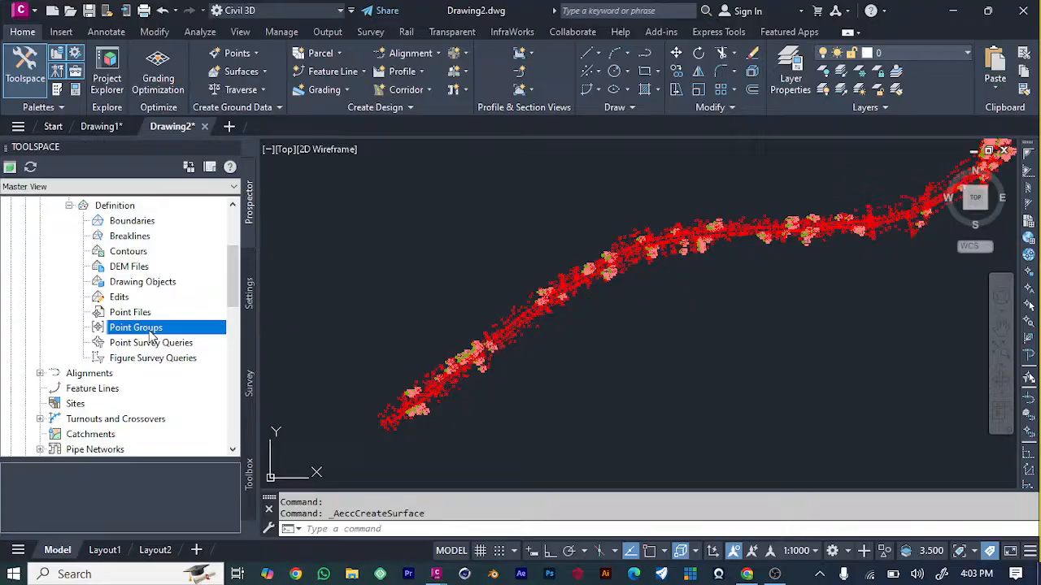
{"action": "right_click", "coordinate": [151, 330]}
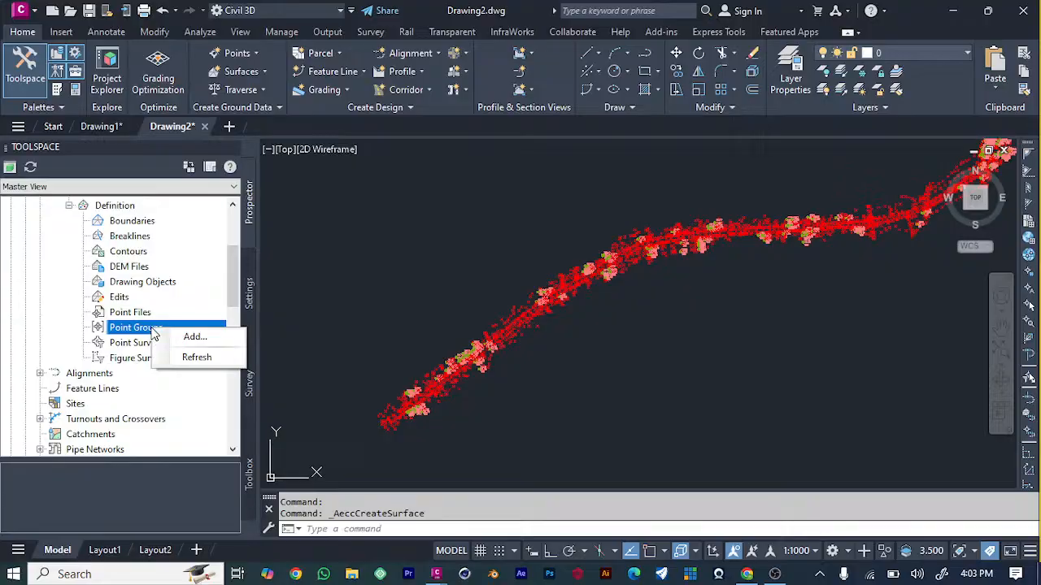
{"action": "left_click", "coordinate": [186, 341]}
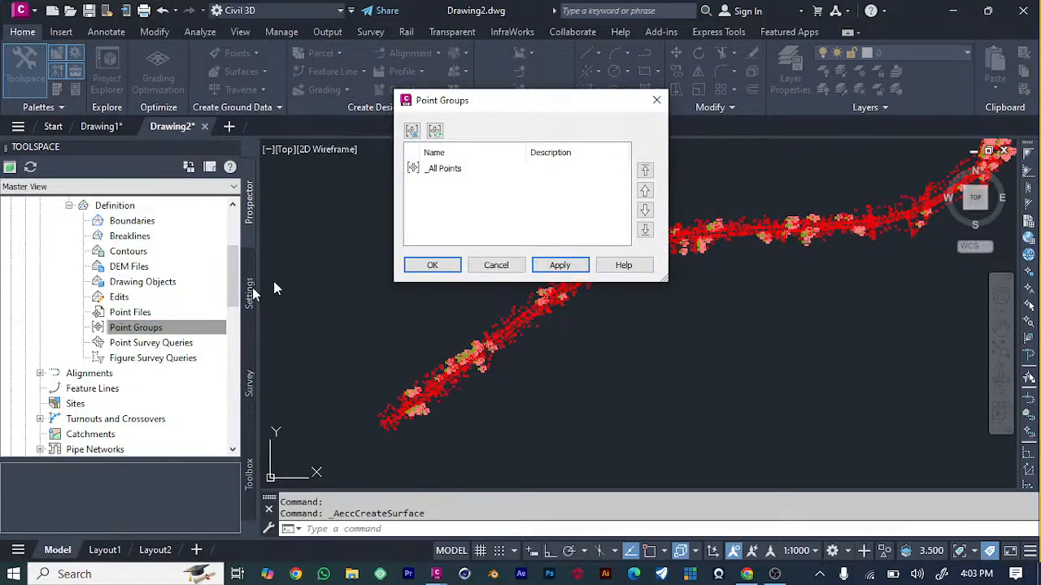
{"action": "left_click", "coordinate": [474, 171]}
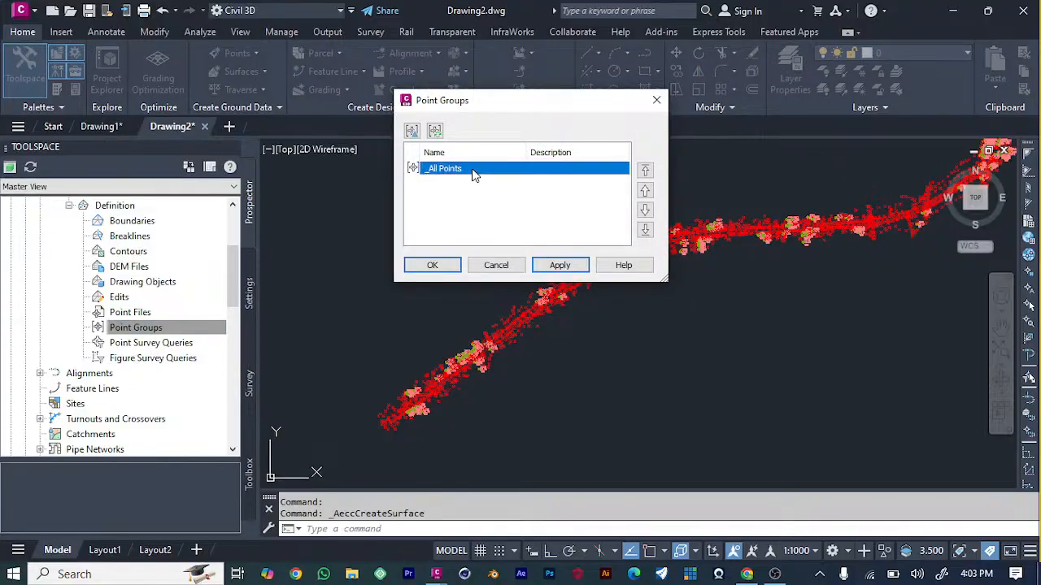
{"action": "left_click", "coordinate": [569, 270]}
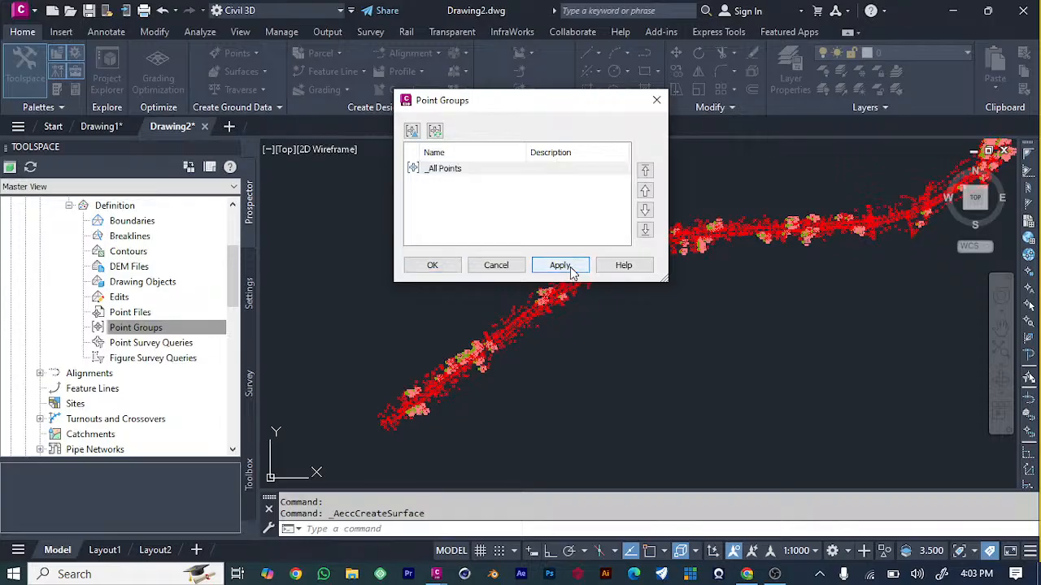
{"action": "left_click", "coordinate": [424, 266]}
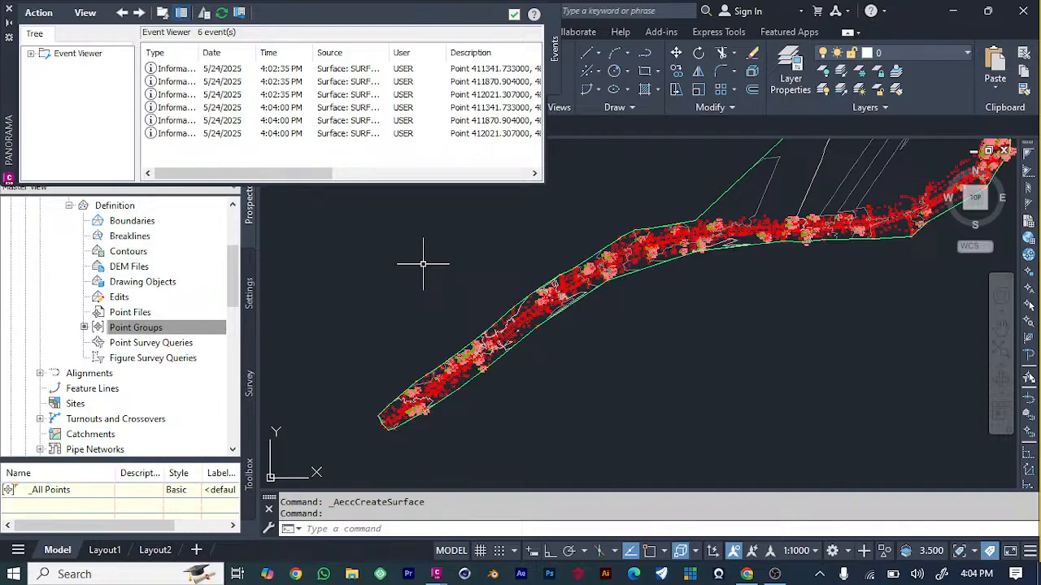
{"action": "left_click", "coordinate": [514, 14]}
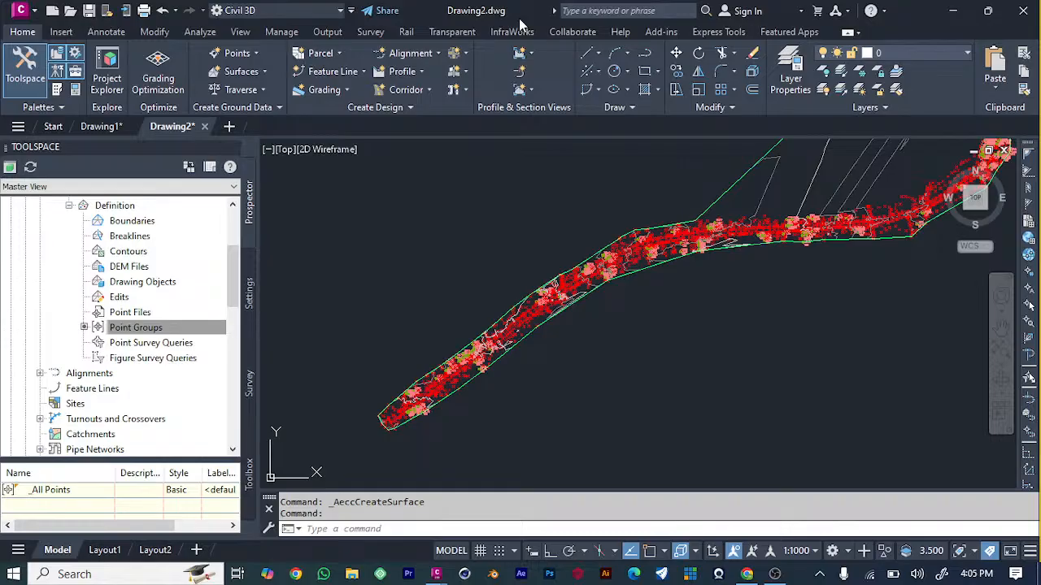
Examine the built surface's border and contours at its southwestern end, and collapse SURFACE and its definition in the project tree.
{"action": "scroll", "coordinate": [494, 360], "scroll_direction": "up", "scroll_amount": 5}
{"action": "scroll", "coordinate": [455, 329], "scroll_direction": "down", "scroll_amount": 7}
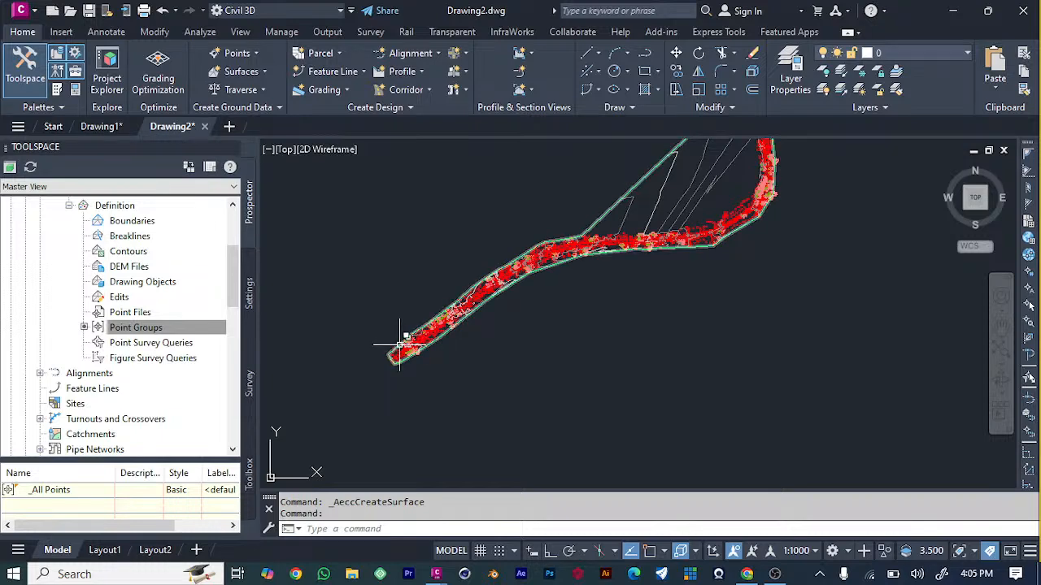
{"action": "scroll", "coordinate": [400, 352], "scroll_direction": "up", "scroll_amount": 3}
{"action": "scroll", "coordinate": [395, 409], "scroll_direction": "up", "scroll_amount": 2}
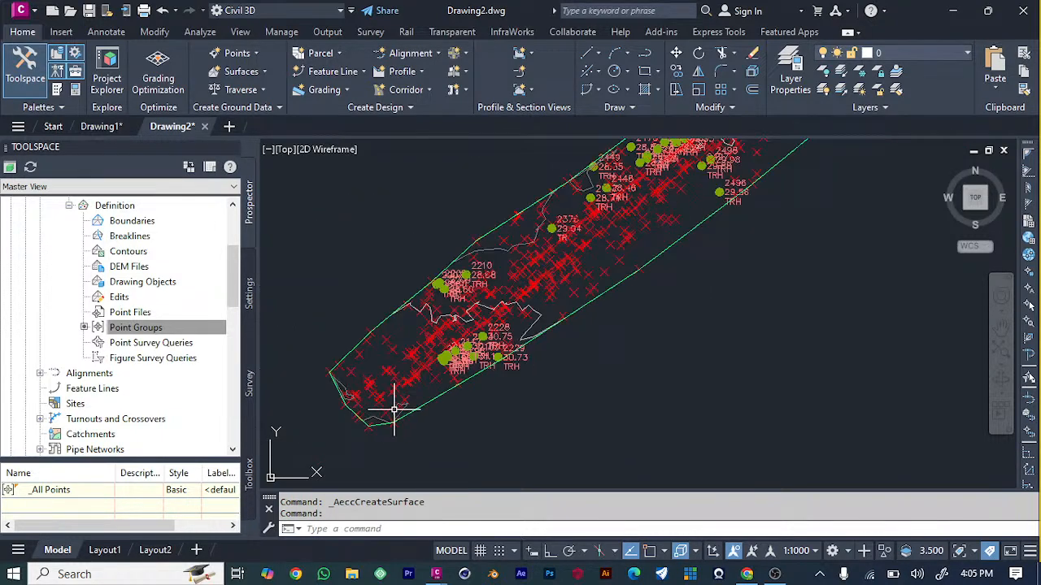
{"action": "left_click", "coordinate": [135, 327]}
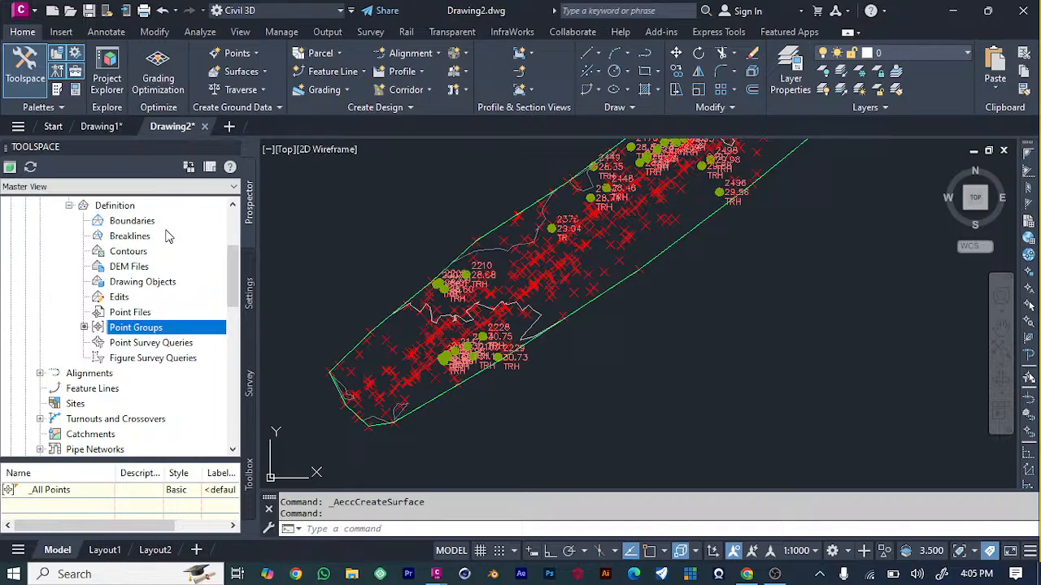
{"action": "scroll", "coordinate": [153, 291], "scroll_direction": "up", "scroll_amount": 3}
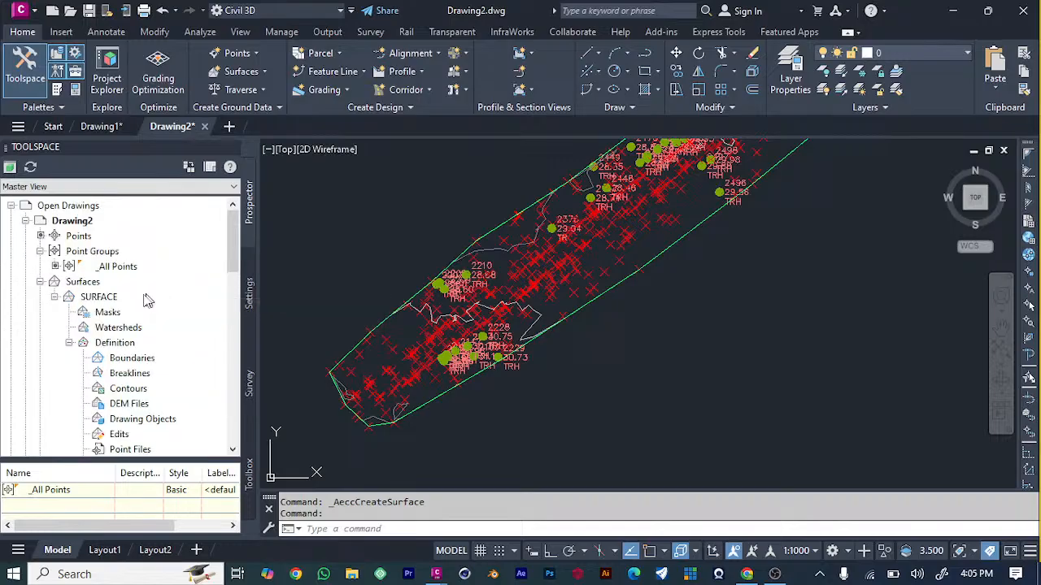
{"action": "left_click", "coordinate": [69, 344]}
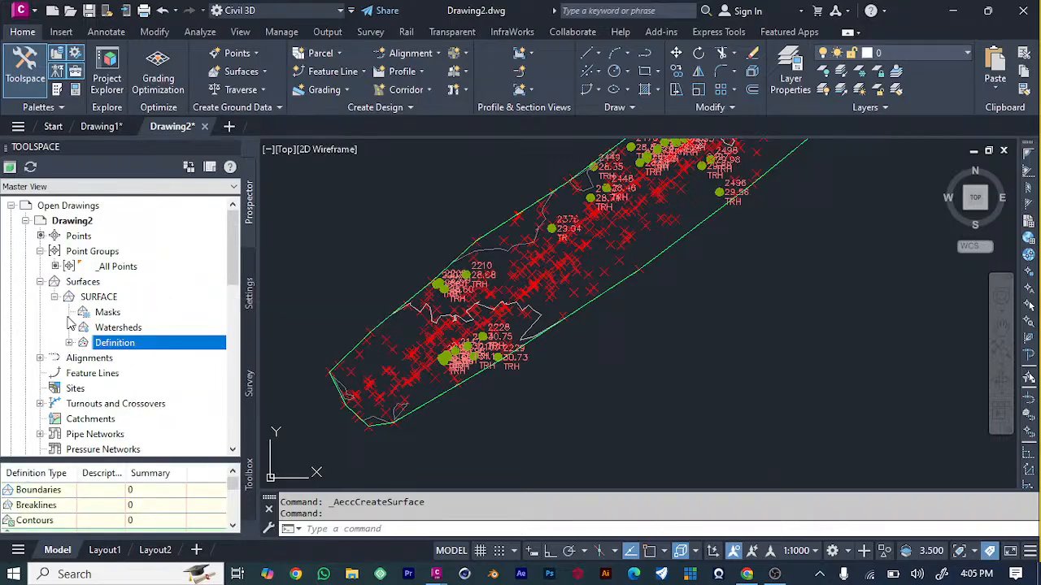
{"action": "left_click", "coordinate": [54, 298]}
Set the _All Points group's default point style to <none>, check its include criteria, apply the change and return to its general information.
{"action": "right_click", "coordinate": [128, 269]}
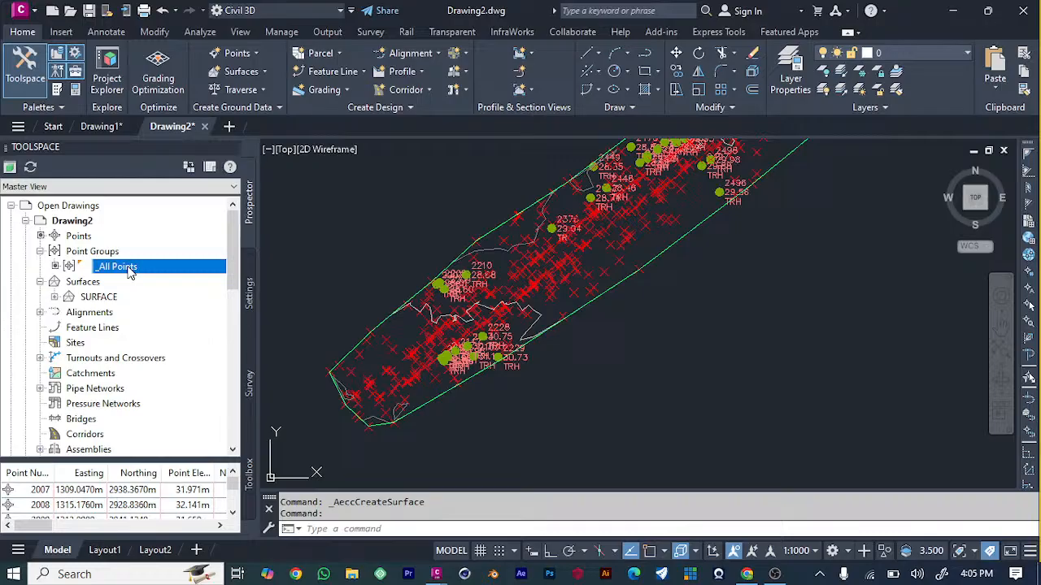
{"action": "left_click", "coordinate": [178, 262]}
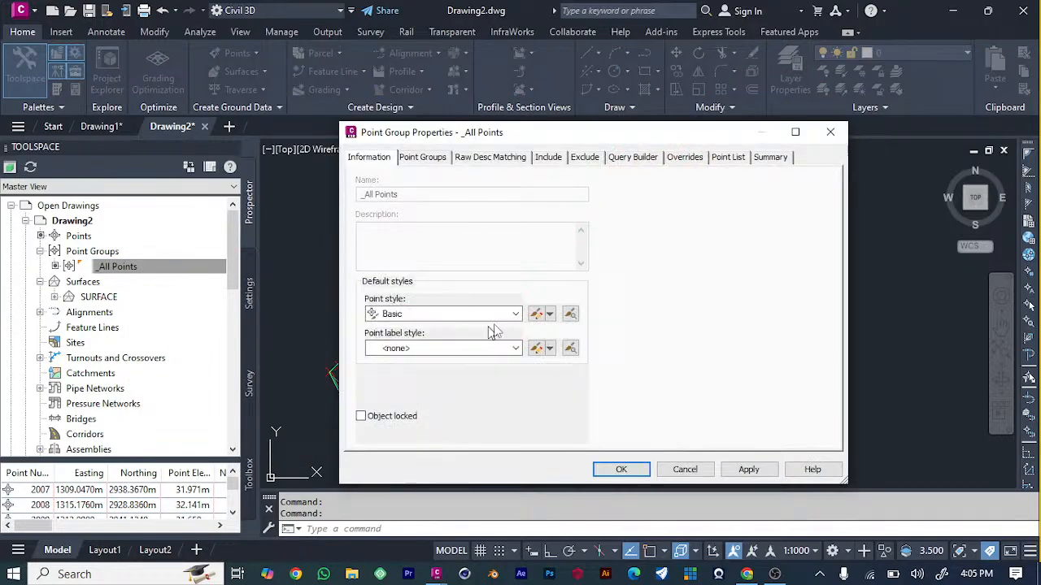
{"action": "left_click", "coordinate": [516, 314]}
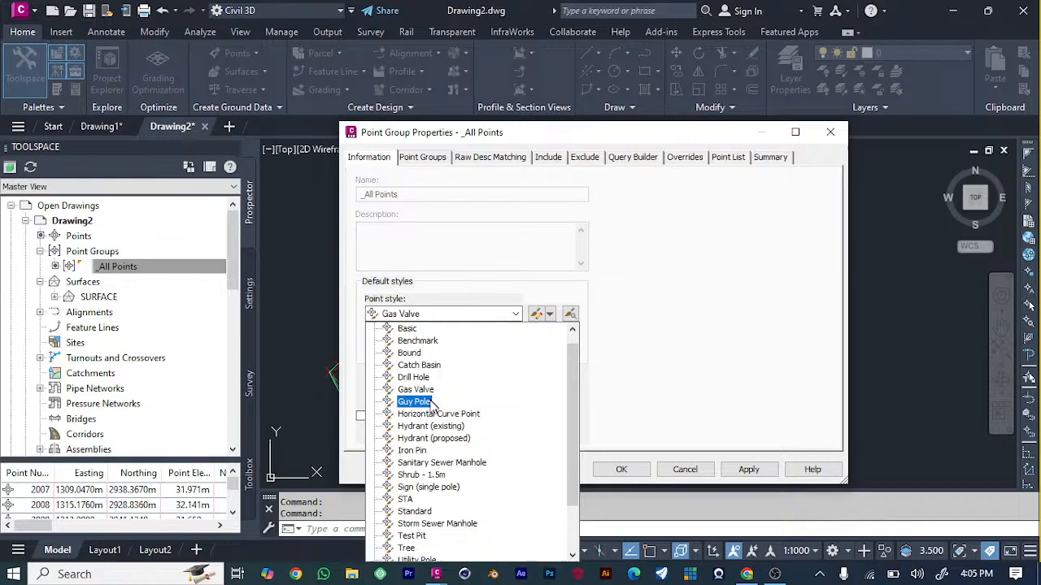
{"action": "left_click", "coordinate": [517, 314]}
{"action": "left_click", "coordinate": [518, 314]}
{"action": "left_click_drag", "start_coordinate": [574, 356], "coordinate": [570, 321]}
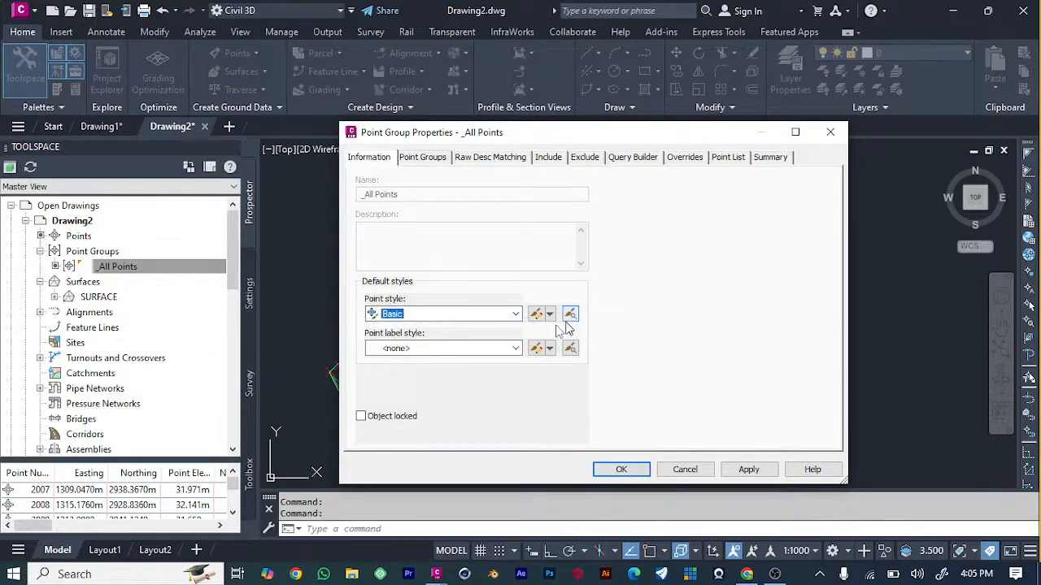
{"action": "left_click", "coordinate": [516, 314]}
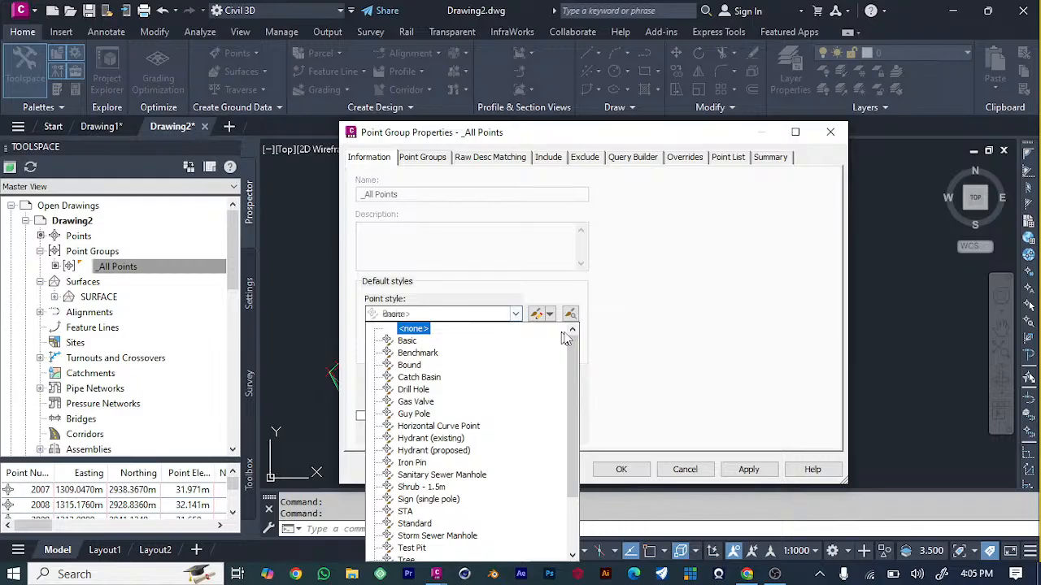
{"action": "left_click", "coordinate": [419, 330]}
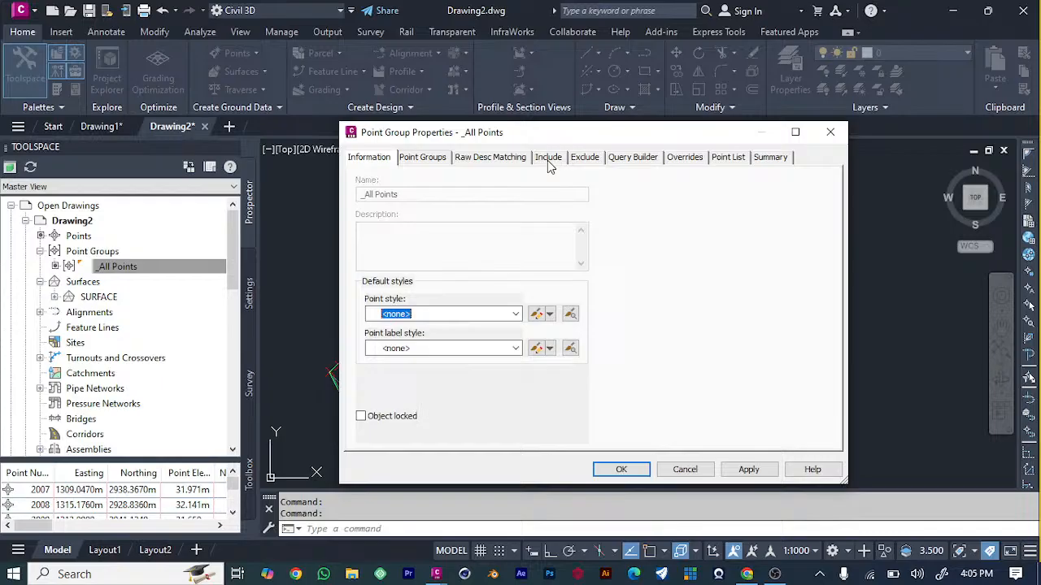
{"action": "left_click", "coordinate": [549, 163]}
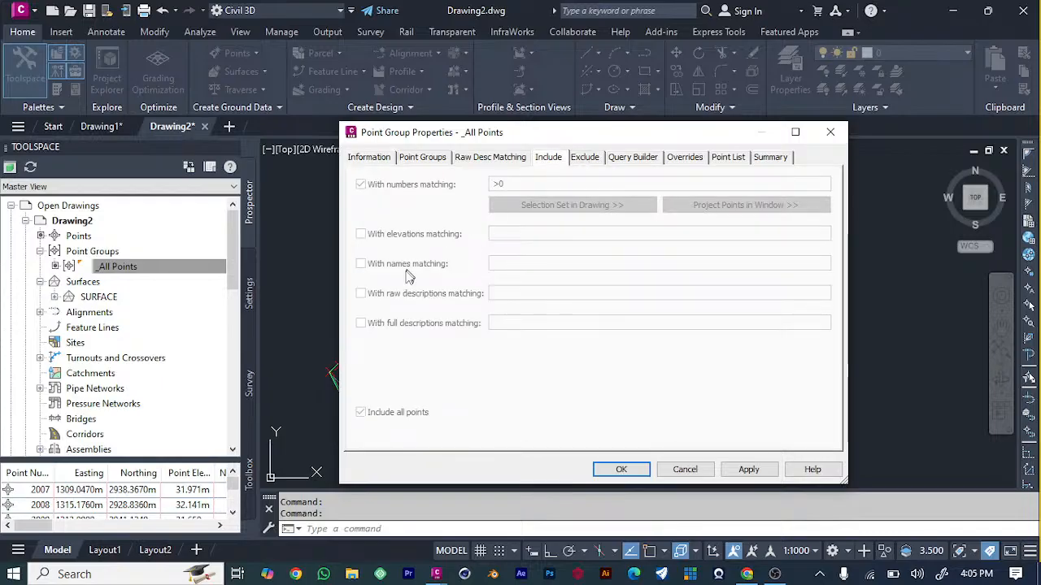
{"action": "left_click", "coordinate": [755, 475]}
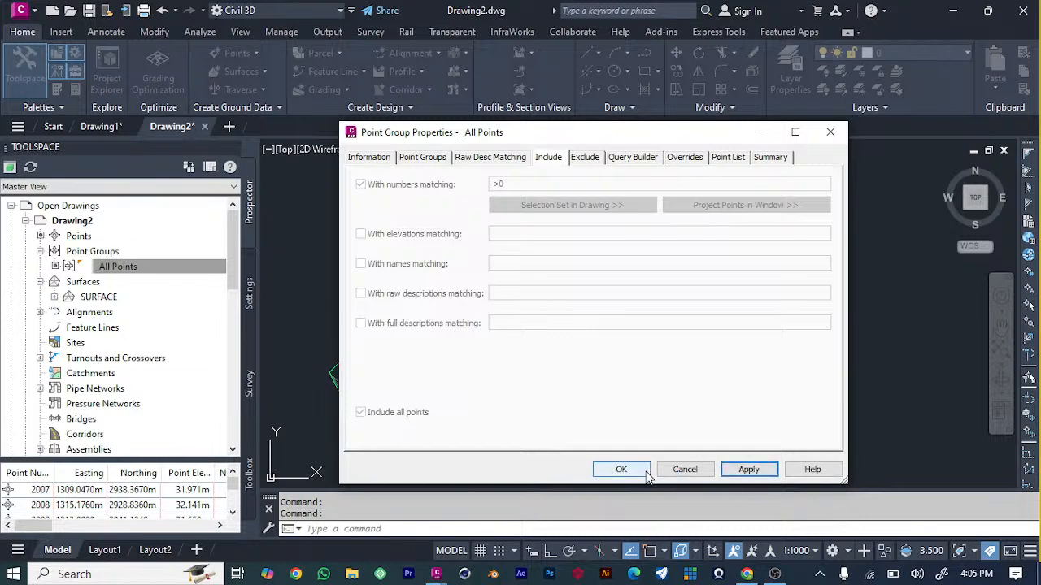
{"action": "left_click_drag", "start_coordinate": [656, 137], "coordinate": [685, 160]}
{"action": "left_click", "coordinate": [403, 184]}
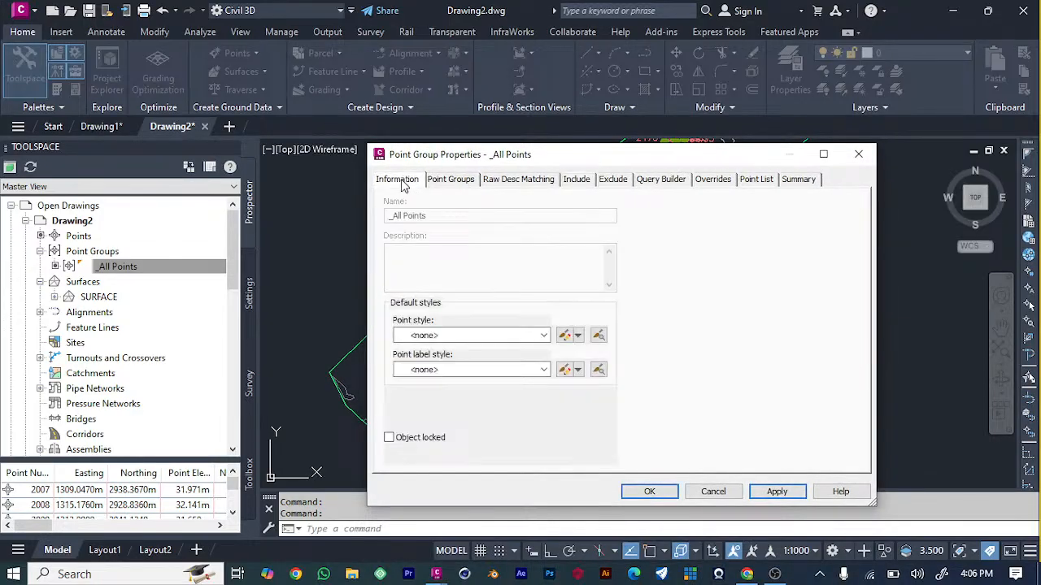
Review the _All Points group's label style options, raw description matching, include criteria and overrides, and close its properties.
{"action": "left_click", "coordinate": [527, 370]}
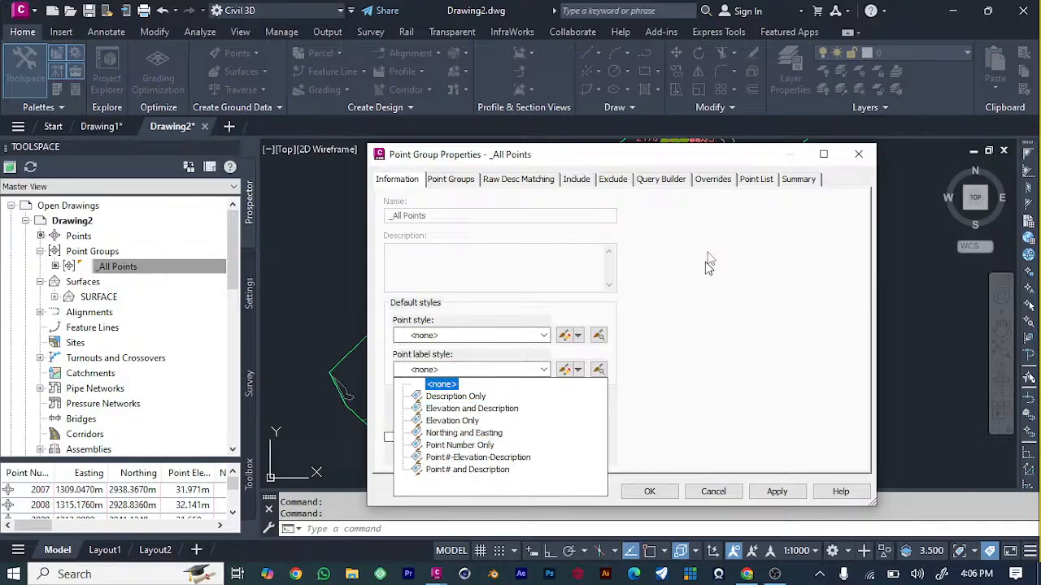
{"action": "left_click", "coordinate": [519, 181]}
{"action": "left_click", "coordinate": [592, 180]}
{"action": "left_click", "coordinate": [611, 180]}
{"action": "left_click", "coordinate": [650, 181]}
{"action": "left_click", "coordinate": [707, 180]}
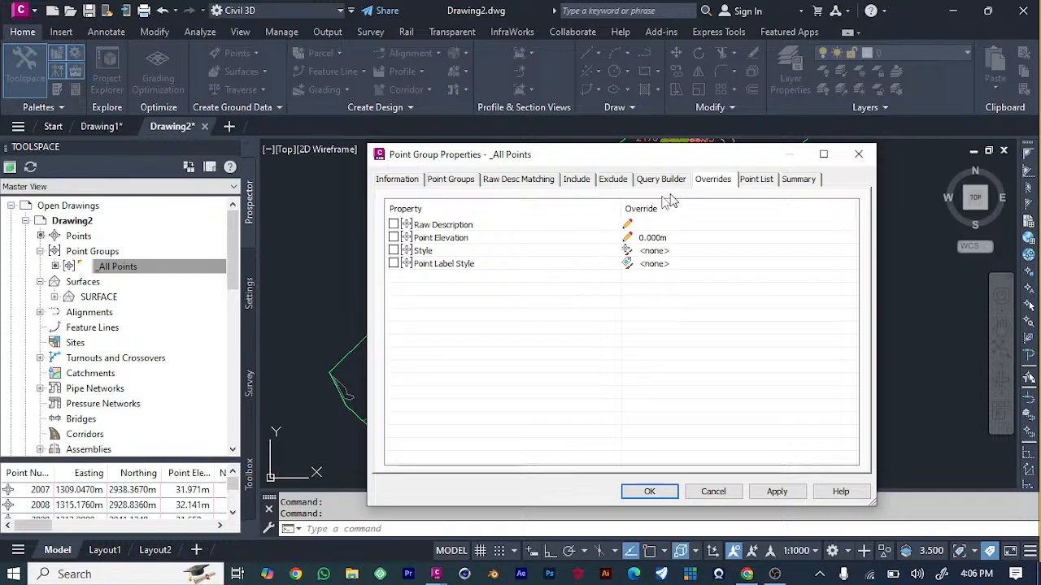
{"action": "left_click", "coordinate": [455, 180]}
{"action": "left_click", "coordinate": [521, 183]}
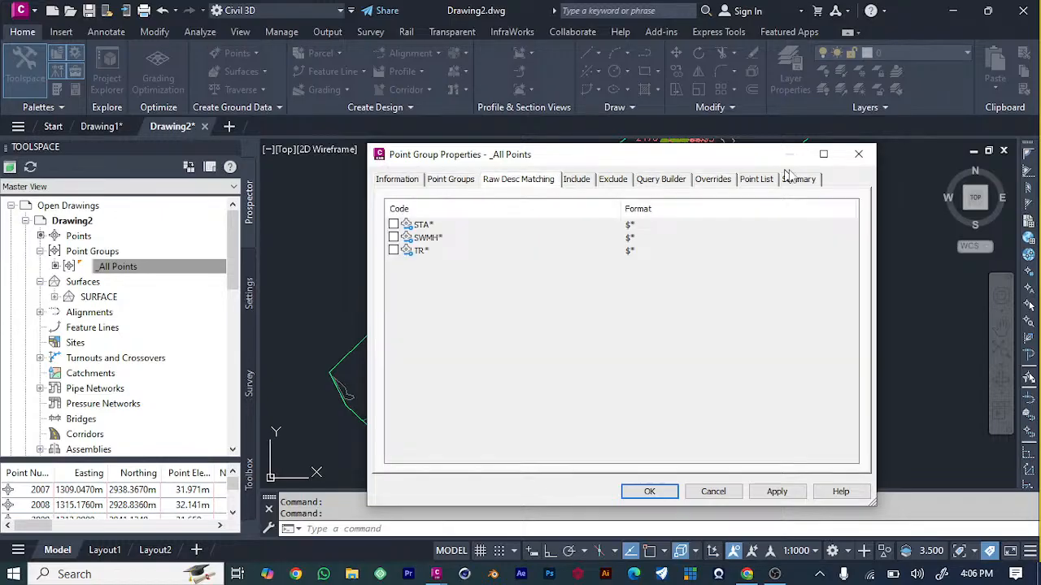
{"action": "left_click", "coordinate": [858, 153]}
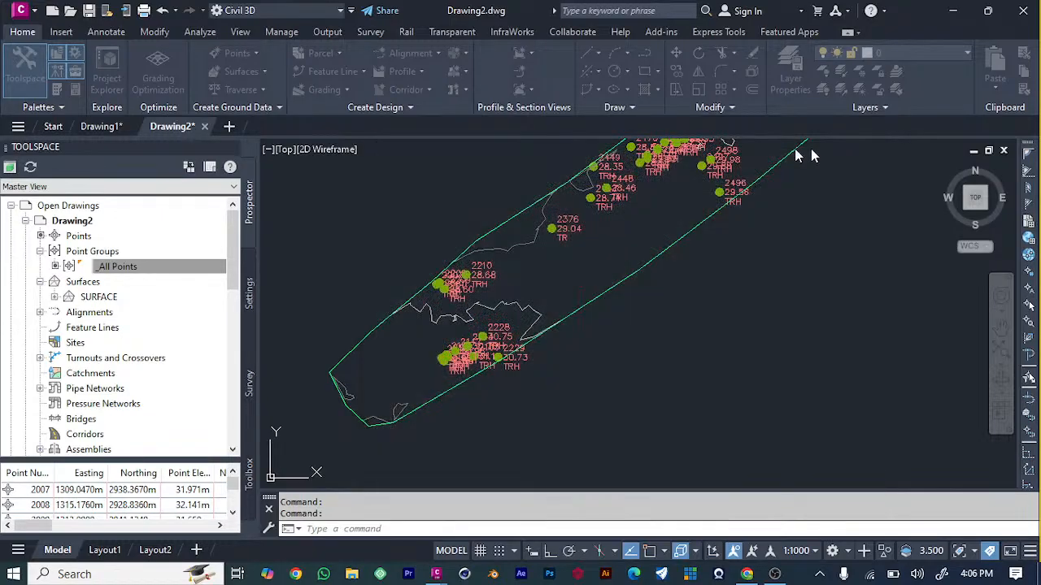
{"action": "right_click", "coordinate": [168, 266]}
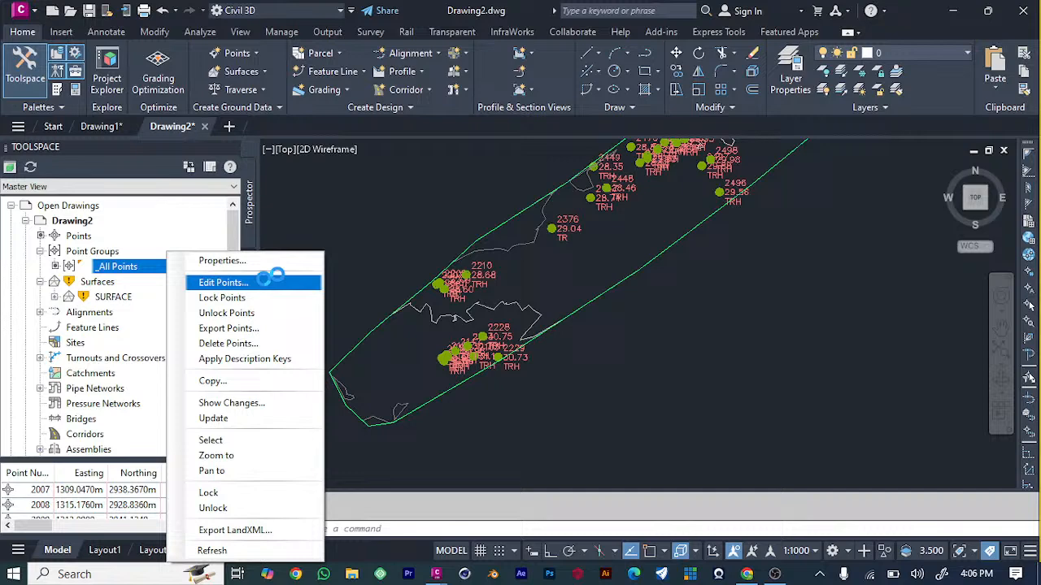
{"action": "left_click", "coordinate": [254, 261]}
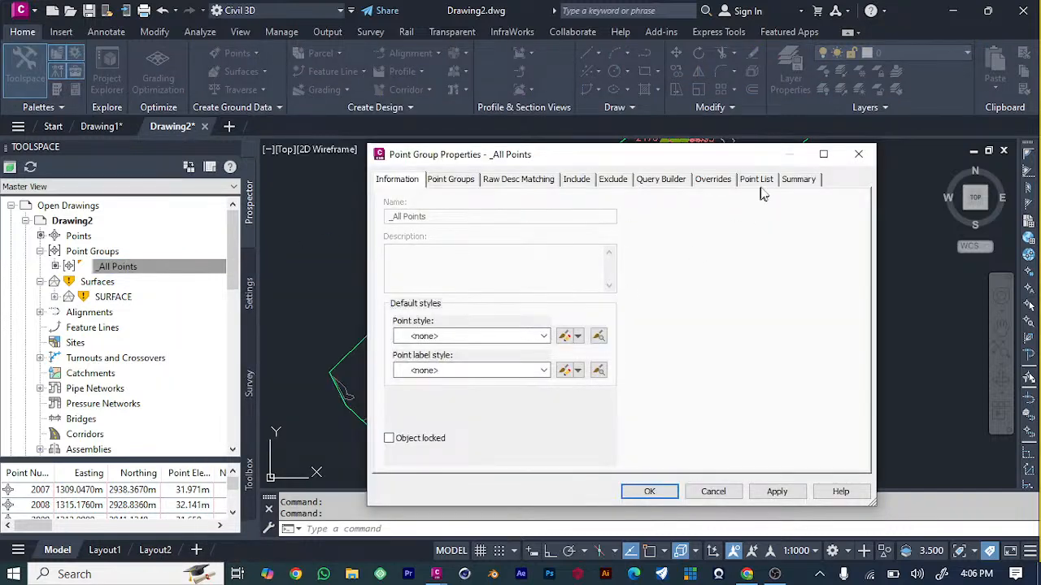
{"action": "left_click", "coordinate": [569, 183]}
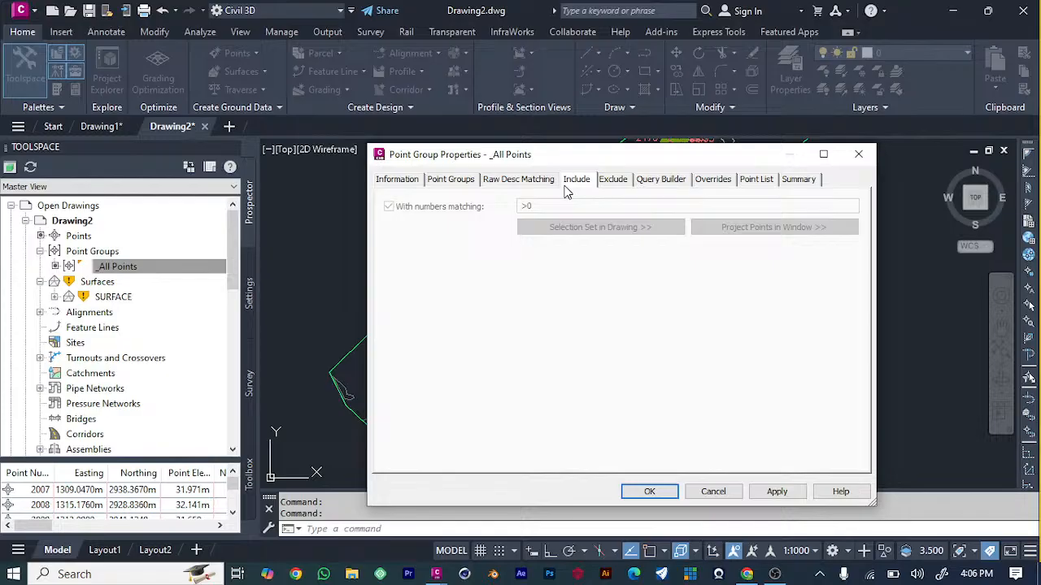
{"action": "left_click", "coordinate": [858, 153]}
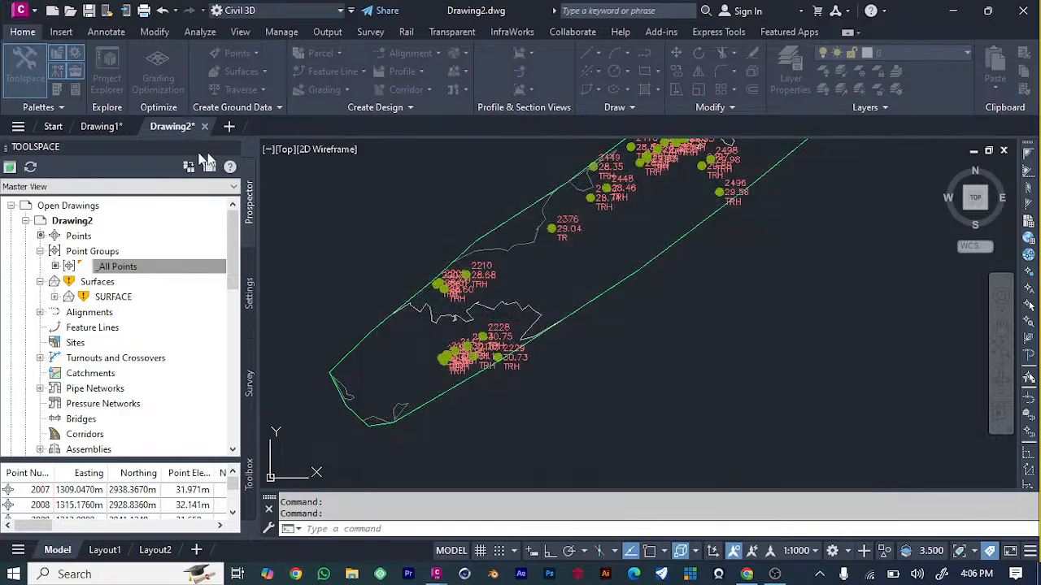
Create a new point group that includes points with raw descriptions matching cl, and apply it.
{"action": "left_click", "coordinate": [81, 236]}
{"action": "right_click", "coordinate": [83, 236]}
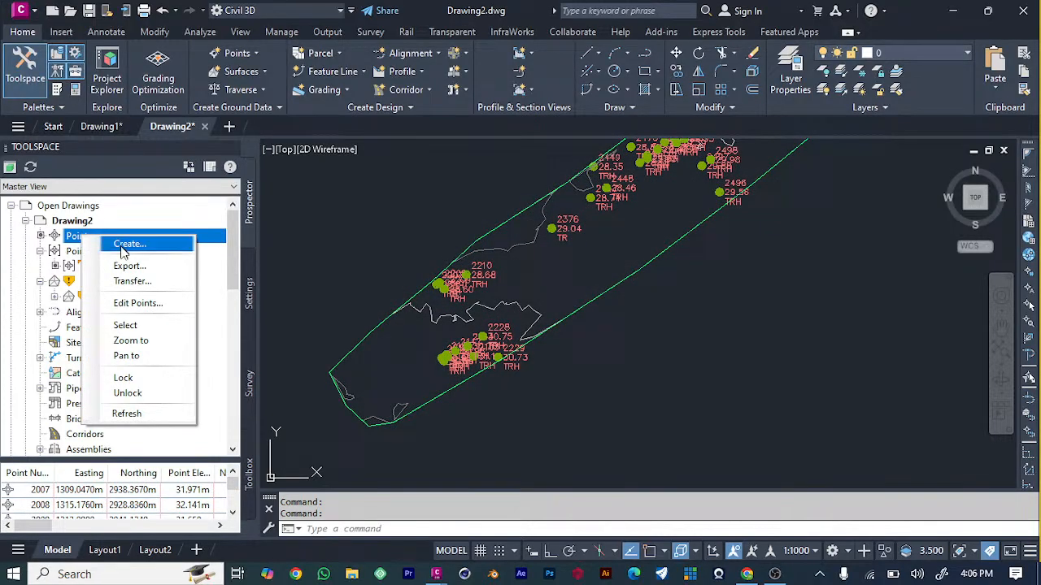
{"action": "left_click", "coordinate": [99, 252]}
{"action": "right_click", "coordinate": [104, 253]}
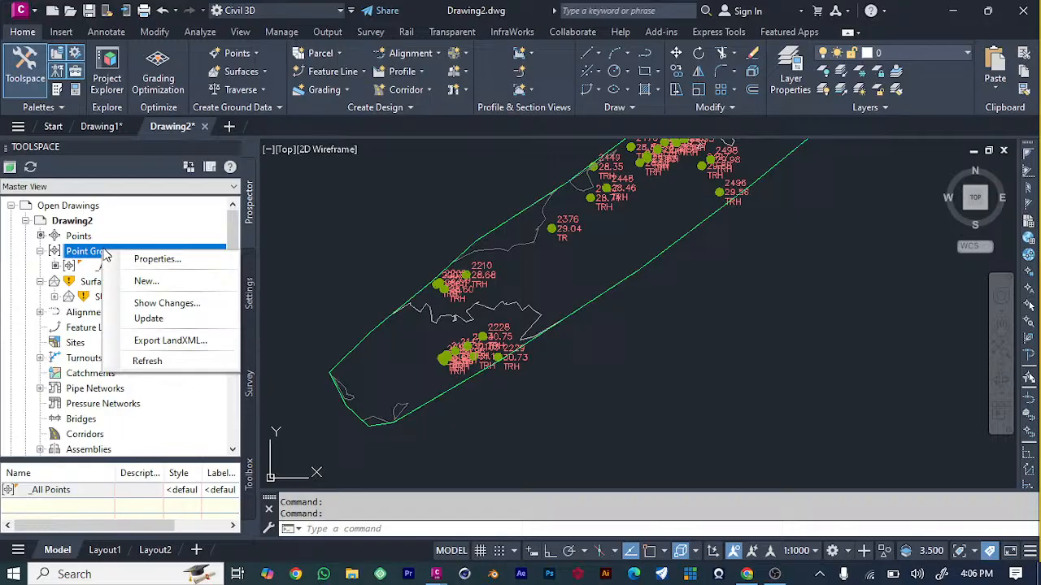
{"action": "left_click", "coordinate": [145, 281]}
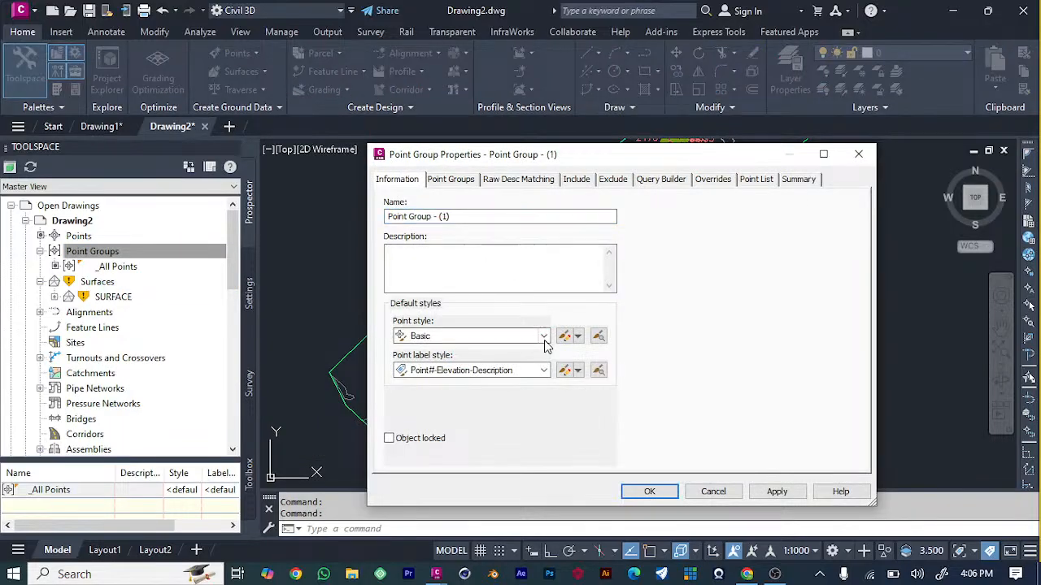
{"action": "left_click", "coordinate": [544, 340]}
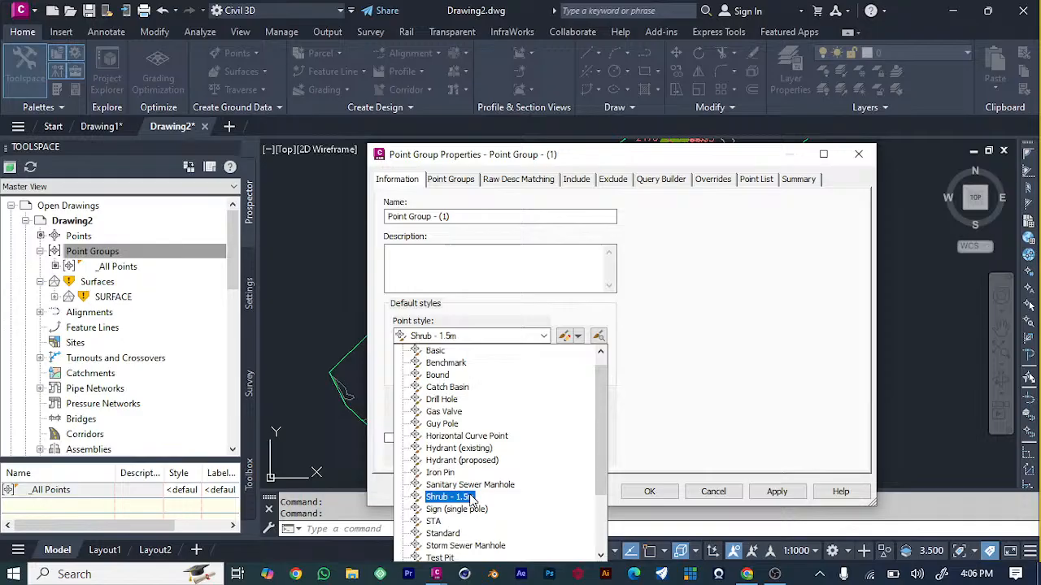
{"action": "left_click", "coordinate": [576, 179]}
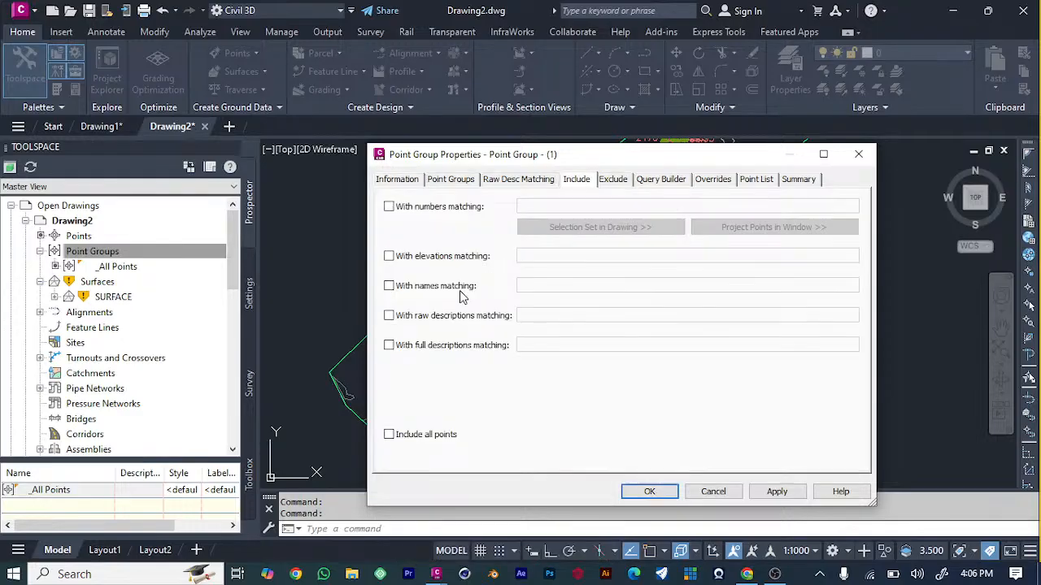
{"action": "left_click", "coordinate": [389, 316]}
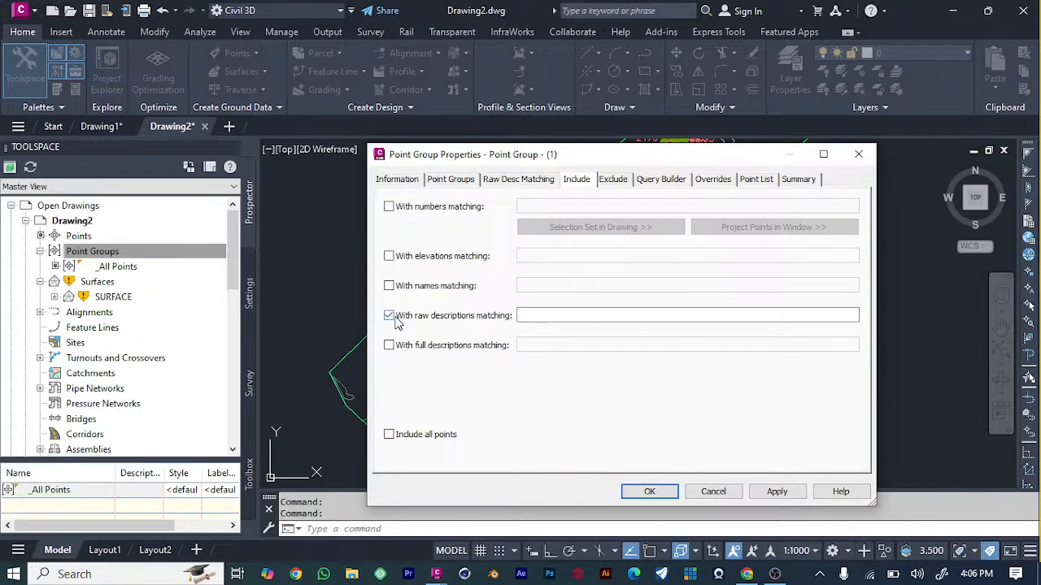
{"action": "left_click", "coordinate": [528, 315]}
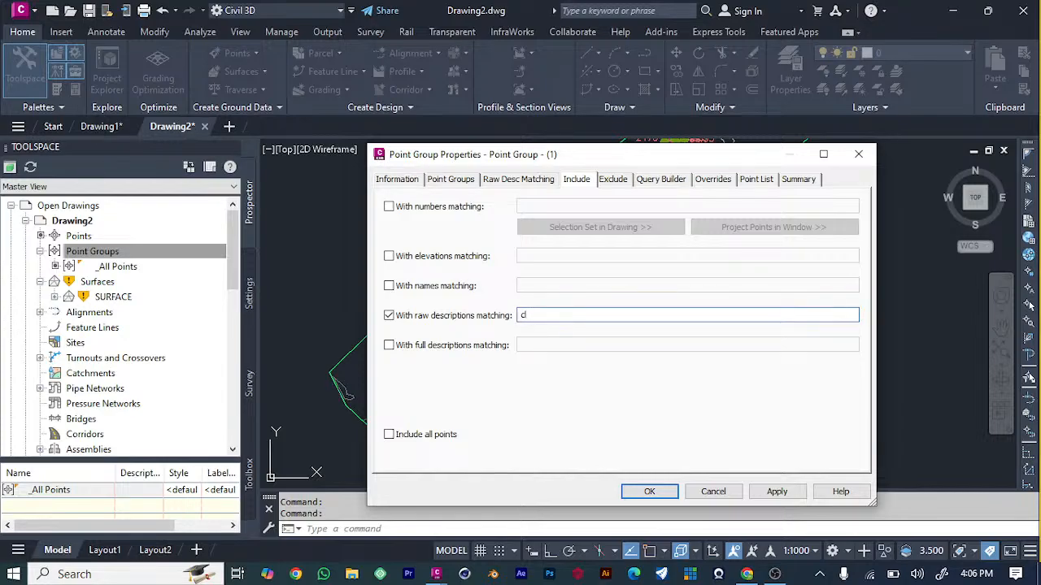
{"action": "type", "text": "d"}
{"action": "left_click", "coordinate": [764, 491]}
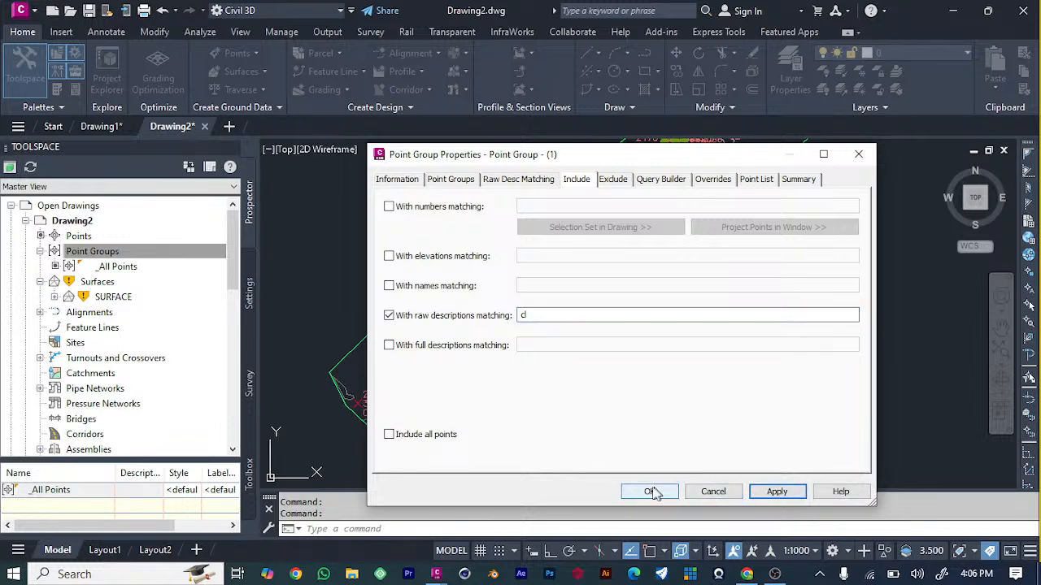
Try to set the new point group's default point label style to Description Only and apply it.
{"action": "mouse_move", "coordinate": [638, 165]}
{"action": "left_mouse_down"}
{"action": "mouse_move", "coordinate": [812, 309]}
{"action": "mouse_move", "coordinate": [872, 267]}
{"action": "mouse_move", "coordinate": [602, 203]}
{"action": "left_mouse_up"}
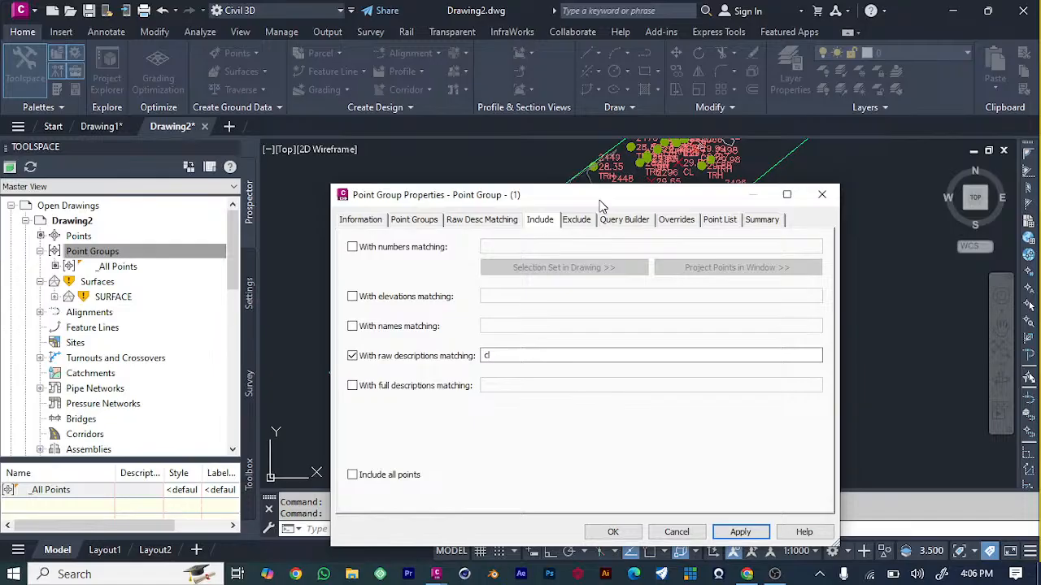
{"action": "left_click", "coordinate": [345, 219]}
{"action": "left_click", "coordinate": [507, 376]}
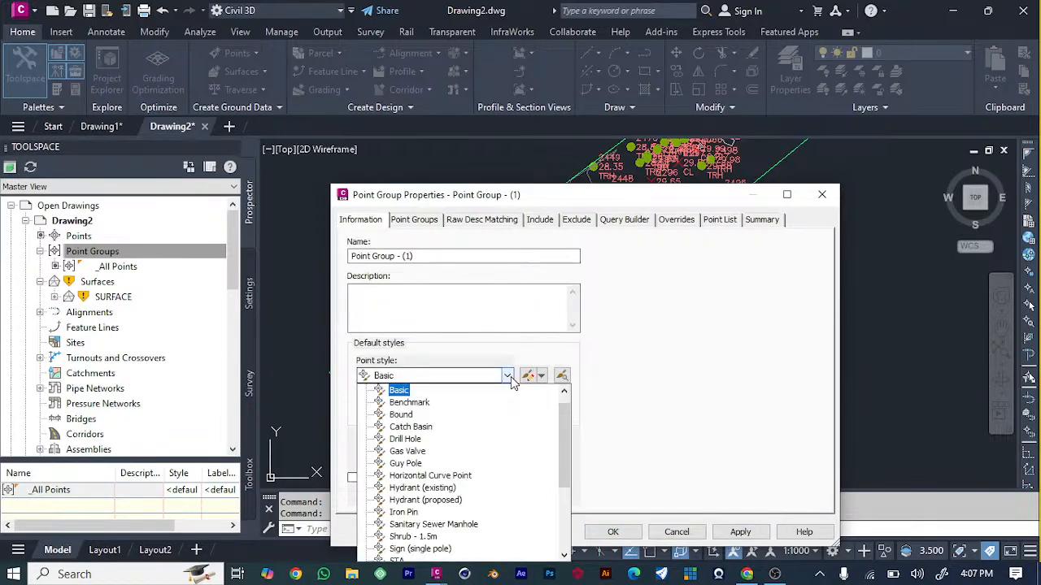
{"action": "left_click", "coordinate": [511, 379]}
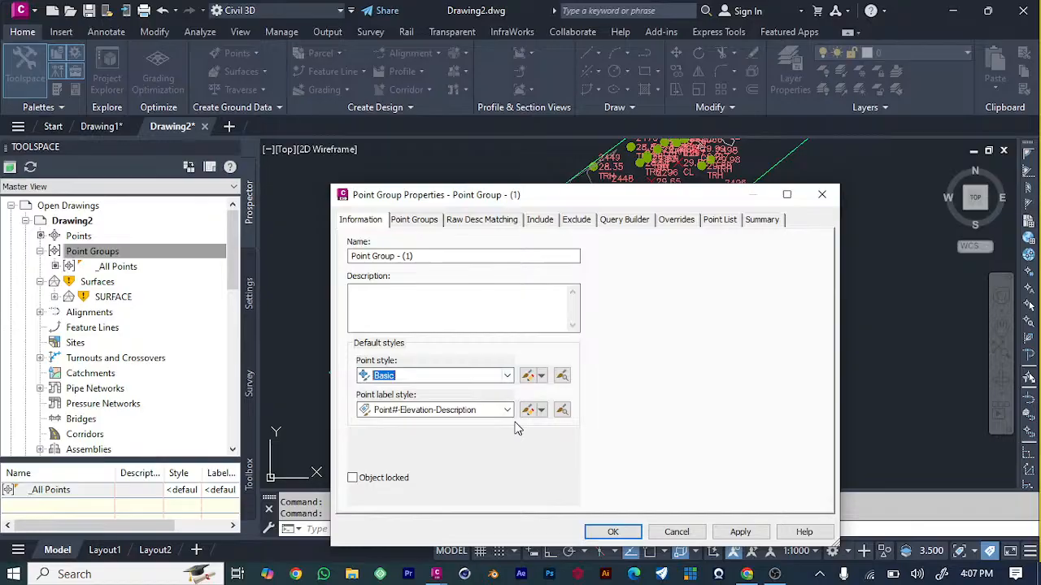
{"action": "left_click", "coordinate": [508, 410]}
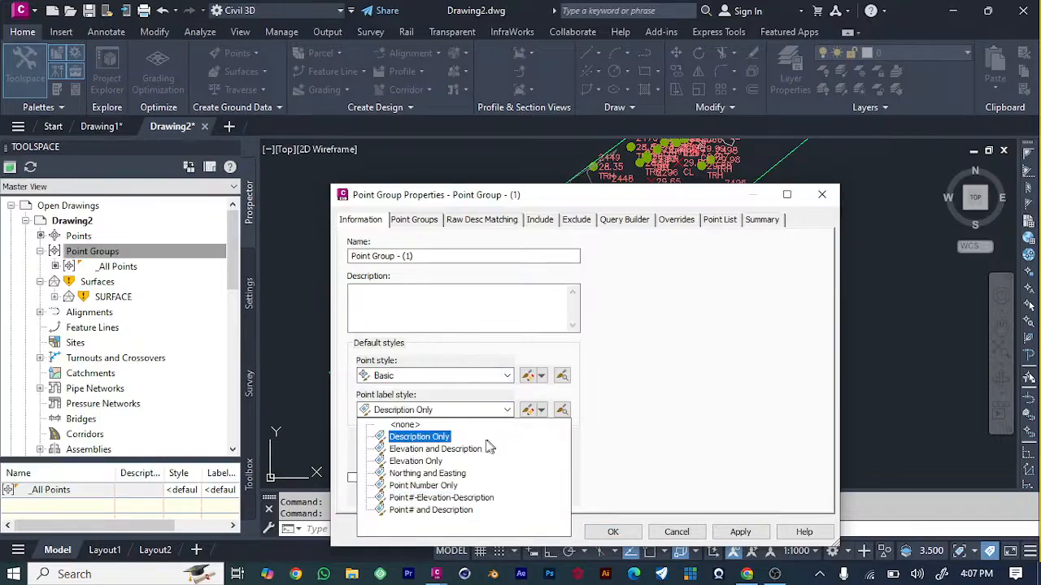
{"action": "left_click", "coordinate": [736, 531]}
{"action": "left_click_drag", "start_coordinate": [549, 195], "coordinate": [518, 113]}
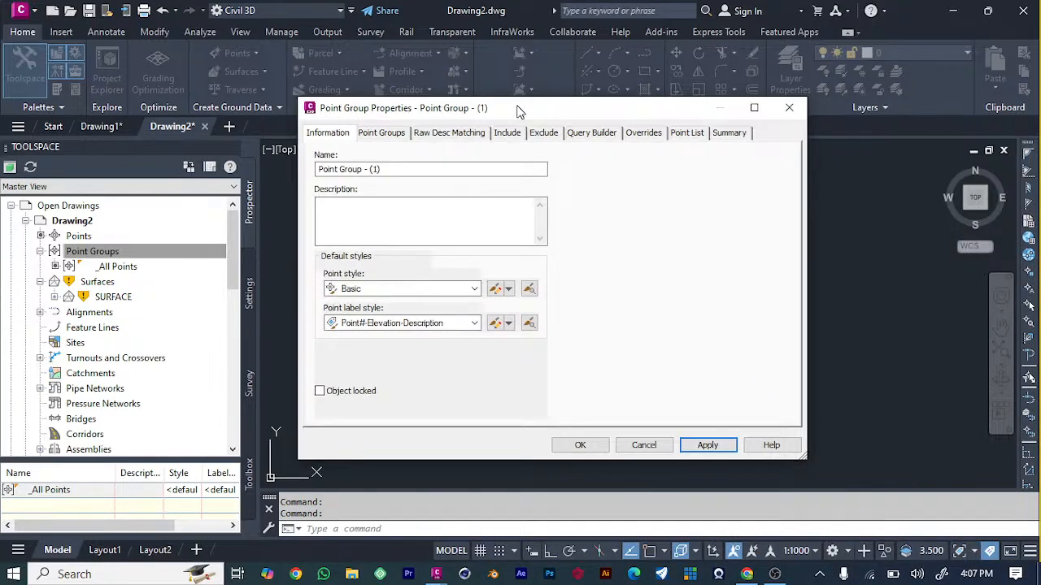
{"action": "left_click", "coordinate": [717, 457]}
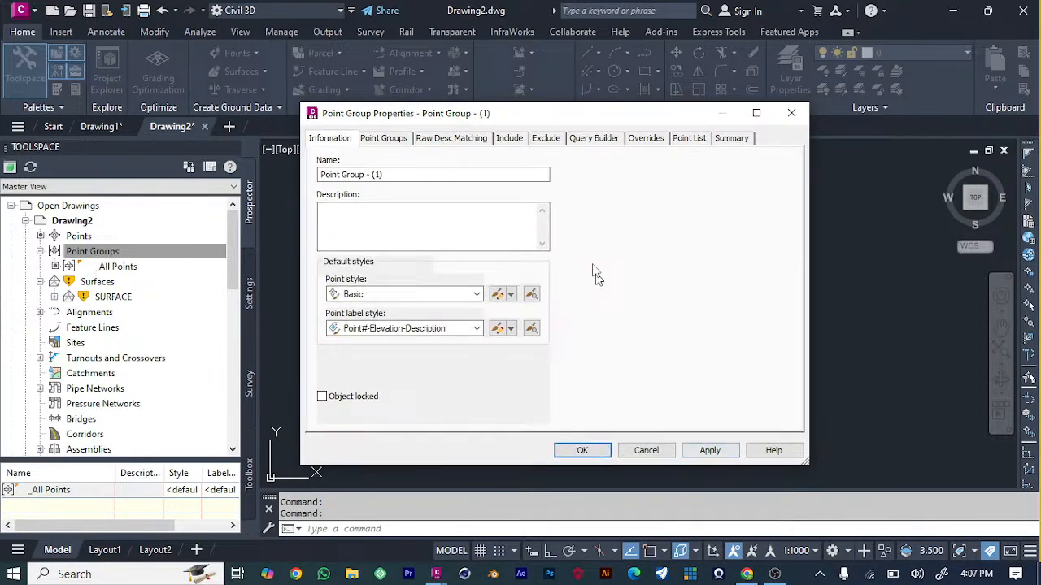
Set the new point group's point label style to Description Only, apply it and close the properties.
{"action": "left_click", "coordinate": [476, 327]}
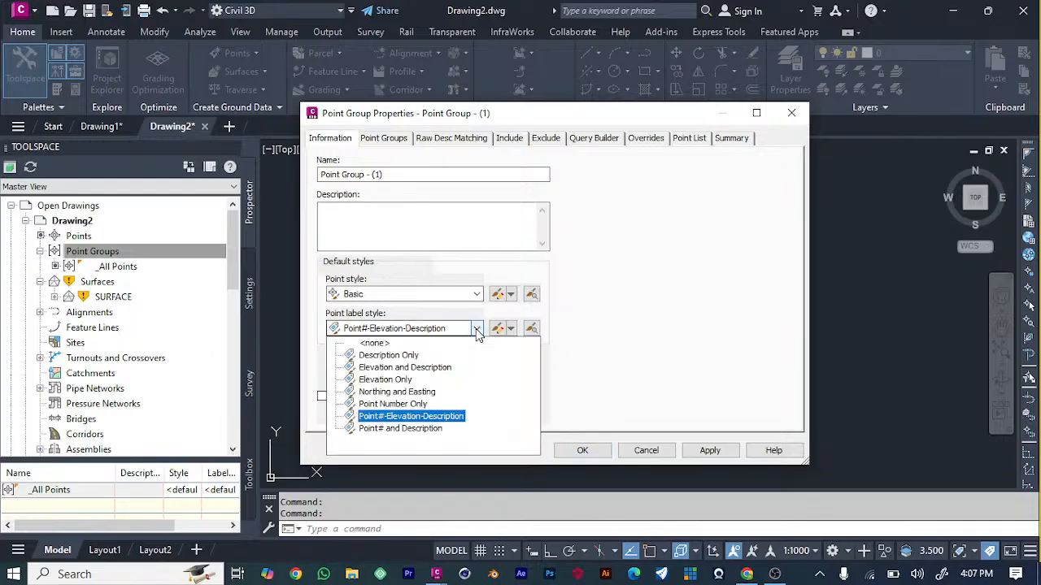
{"action": "left_click", "coordinate": [416, 356]}
{"action": "left_click", "coordinate": [716, 453]}
{"action": "mouse_move", "coordinate": [595, 116]}
{"action": "left_mouse_down"}
{"action": "mouse_move", "coordinate": [861, 235]}
{"action": "mouse_move", "coordinate": [894, 281]}
{"action": "mouse_move", "coordinate": [760, 284]}
{"action": "mouse_move", "coordinate": [766, 270]}
{"action": "mouse_move", "coordinate": [769, 293]}
{"action": "mouse_move", "coordinate": [588, 281]}
{"action": "left_mouse_up"}
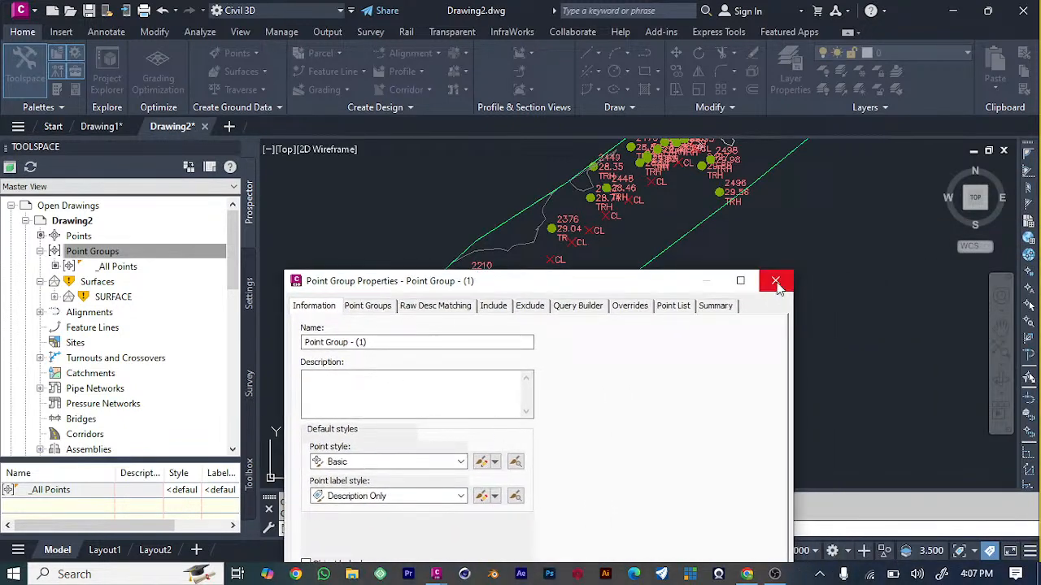
{"action": "left_click", "coordinate": [776, 283]}
Trace the CL centerline points from the surface's southwestern end along the road route towards the north.
{"action": "scroll", "coordinate": [436, 350], "scroll_direction": "up", "scroll_amount": 5}
{"action": "scroll", "coordinate": [488, 353], "scroll_direction": "down", "scroll_amount": 7}
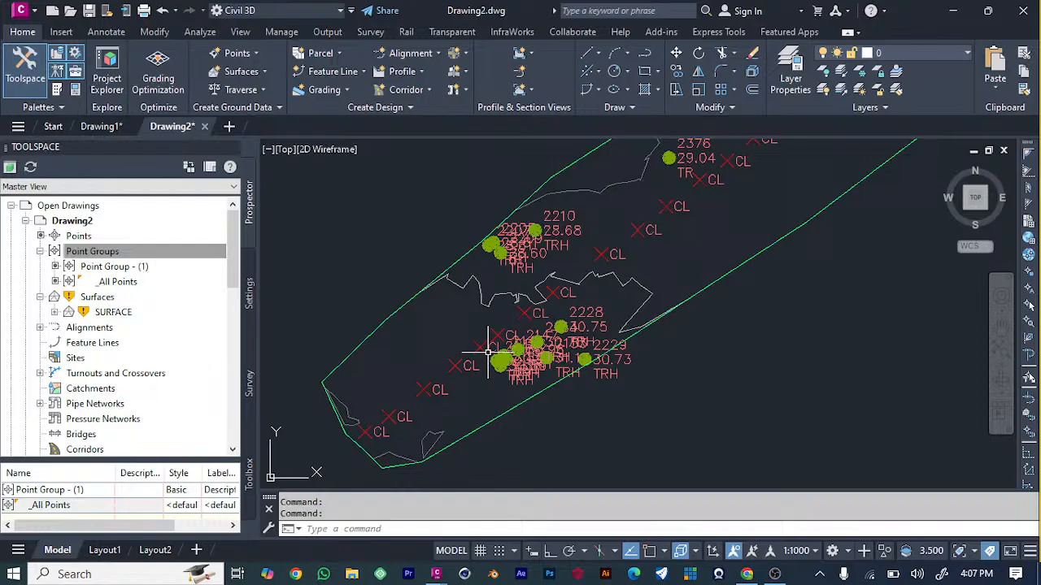
{"action": "mouse_move", "coordinate": [488, 355]}
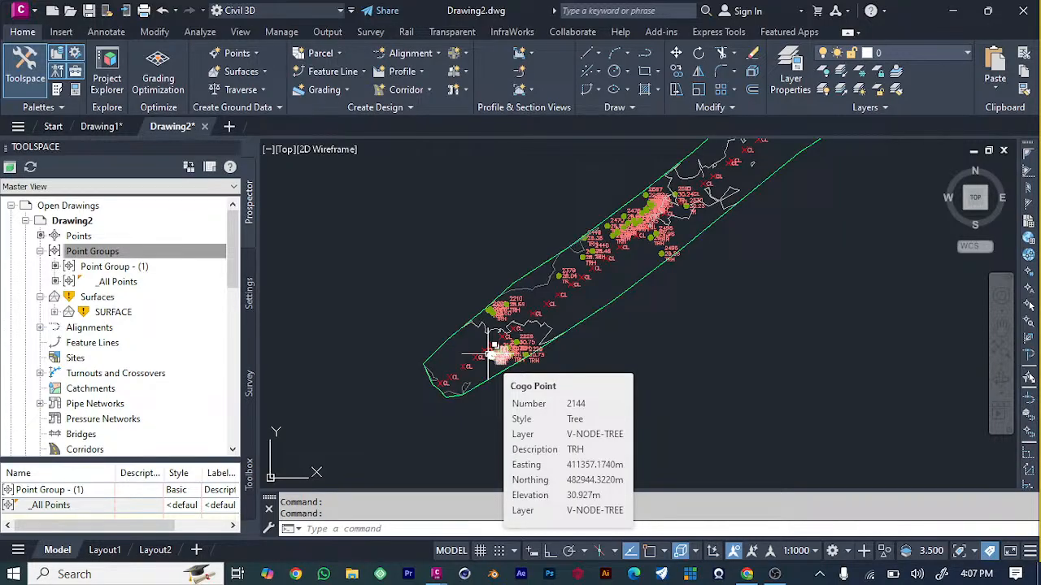
{"action": "scroll", "coordinate": [488, 355], "scroll_direction": "up", "scroll_amount": 4}
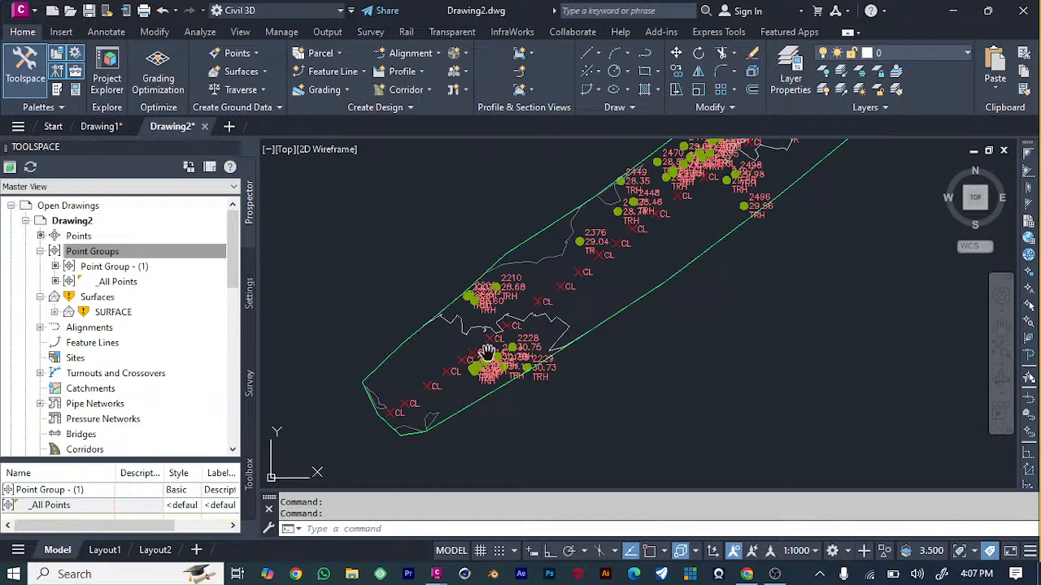
{"action": "middle_click_drag", "start_coordinate": [467, 364], "coordinate": [464, 365]}
{"action": "mouse_move", "coordinate": [493, 391]}
{"action": "mouse_move", "coordinate": [492, 391]}
{"action": "middle_mouse_down"}
{"action": "mouse_move", "coordinate": [379, 450]}
{"action": "mouse_move", "coordinate": [353, 478]}
{"action": "middle_mouse_up"}
{"action": "middle_click_drag", "start_coordinate": [734, 311], "coordinate": [595, 444]}
{"action": "middle_click_drag", "start_coordinate": [718, 143], "coordinate": [545, 274]}
{"action": "middle_click_drag", "start_coordinate": [699, 195], "coordinate": [515, 348]}
{"action": "mouse_move", "coordinate": [716, 236]}
{"action": "middle_mouse_down"}
{"action": "mouse_move", "coordinate": [502, 337]}
{"action": "mouse_move", "coordinate": [583, 290]}
{"action": "mouse_move", "coordinate": [448, 367]}
{"action": "middle_mouse_up"}
{"action": "middle_click_drag", "start_coordinate": [707, 276], "coordinate": [508, 322]}
{"action": "mouse_move", "coordinate": [740, 329]}
{"action": "middle_mouse_down"}
{"action": "mouse_move", "coordinate": [696, 340]}
{"action": "mouse_move", "coordinate": [558, 288]}
{"action": "middle_mouse_up"}
{"action": "middle_click_drag", "start_coordinate": [734, 381], "coordinate": [672, 381]}
{"action": "mouse_move", "coordinate": [870, 358]}
{"action": "middle_mouse_down"}
{"action": "mouse_move", "coordinate": [598, 382]}
{"action": "mouse_move", "coordinate": [669, 390]}
{"action": "mouse_move", "coordinate": [585, 406]}
{"action": "middle_mouse_up"}
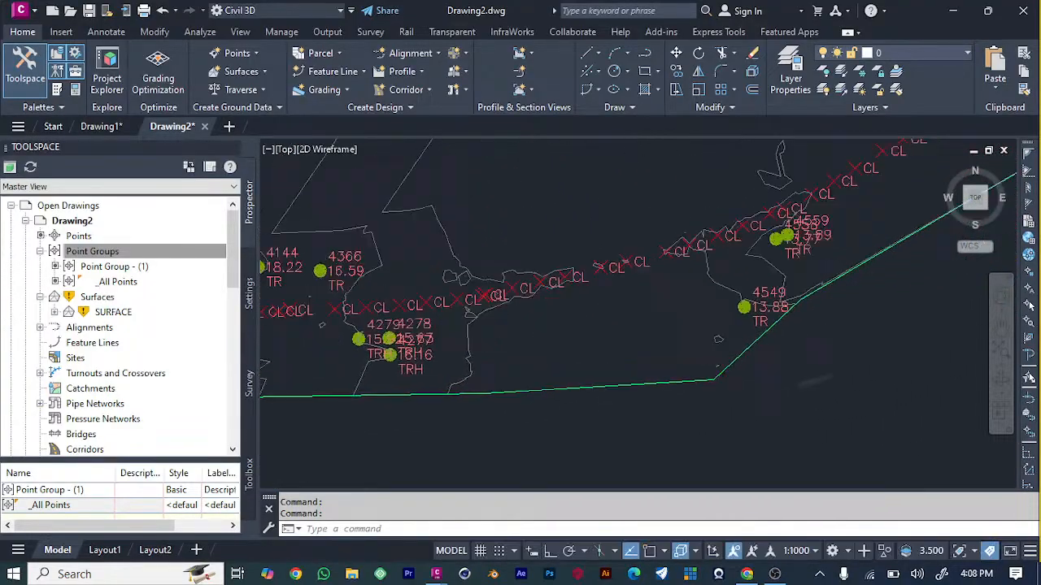
{"action": "middle_click_drag", "start_coordinate": [780, 341], "coordinate": [585, 402]}
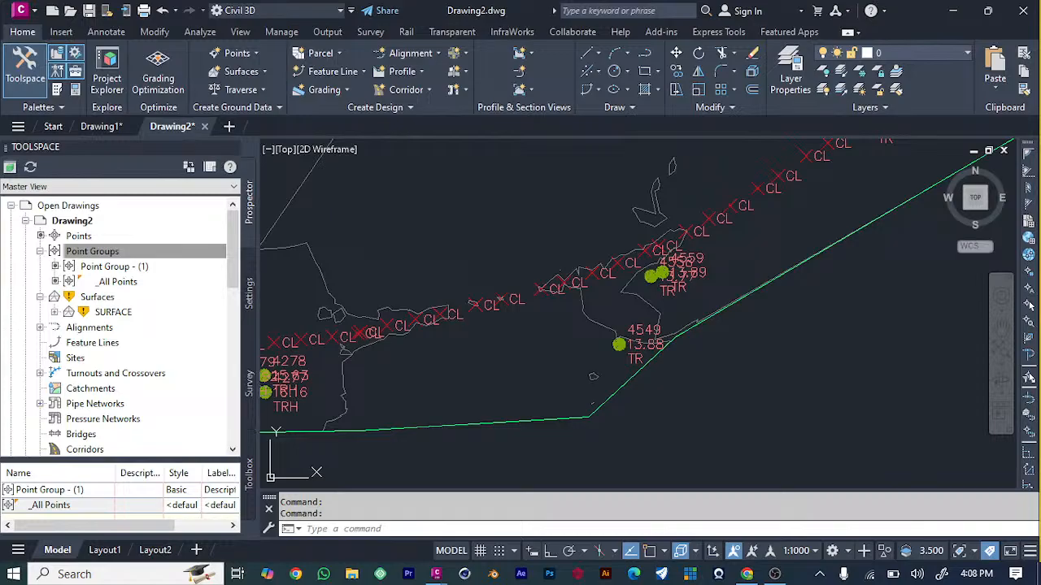
{"action": "middle_click_drag", "start_coordinate": [878, 175], "coordinate": [638, 317]}
{"action": "middle_click_drag", "start_coordinate": [662, 204], "coordinate": [622, 350]}
{"action": "mouse_move", "coordinate": [630, 191]}
{"action": "middle_mouse_down"}
{"action": "mouse_move", "coordinate": [651, 346]}
{"action": "mouse_move", "coordinate": [659, 338]}
{"action": "mouse_move", "coordinate": [648, 340]}
{"action": "mouse_move", "coordinate": [648, 360]}
{"action": "mouse_move", "coordinate": [648, 350]}
{"action": "middle_mouse_up"}
{"action": "middle_click_drag", "start_coordinate": [638, 211], "coordinate": [656, 276]}
{"action": "middle_click_drag", "start_coordinate": [670, 349], "coordinate": [708, 231]}
{"action": "mouse_move", "coordinate": [671, 382]}
{"action": "middle_mouse_down"}
{"action": "mouse_move", "coordinate": [748, 197]}
{"action": "mouse_move", "coordinate": [738, 205]}
{"action": "middle_mouse_up"}
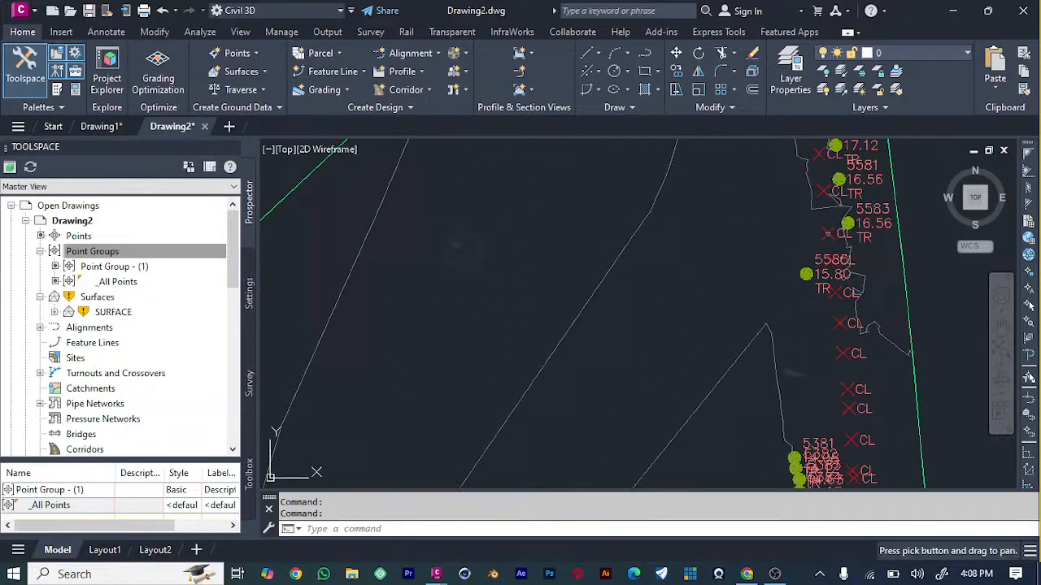
Examine the overall extent of the surface and its points, and return to its southwestern end.
{"action": "scroll", "coordinate": [657, 349], "scroll_direction": "down", "scroll_amount": 3}
{"action": "middle_click_drag", "start_coordinate": [657, 348], "coordinate": [637, 311]}
{"action": "scroll", "coordinate": [603, 391], "scroll_direction": "down", "scroll_amount": 3}
{"action": "middle_click_drag", "start_coordinate": [603, 390], "coordinate": [627, 296]}
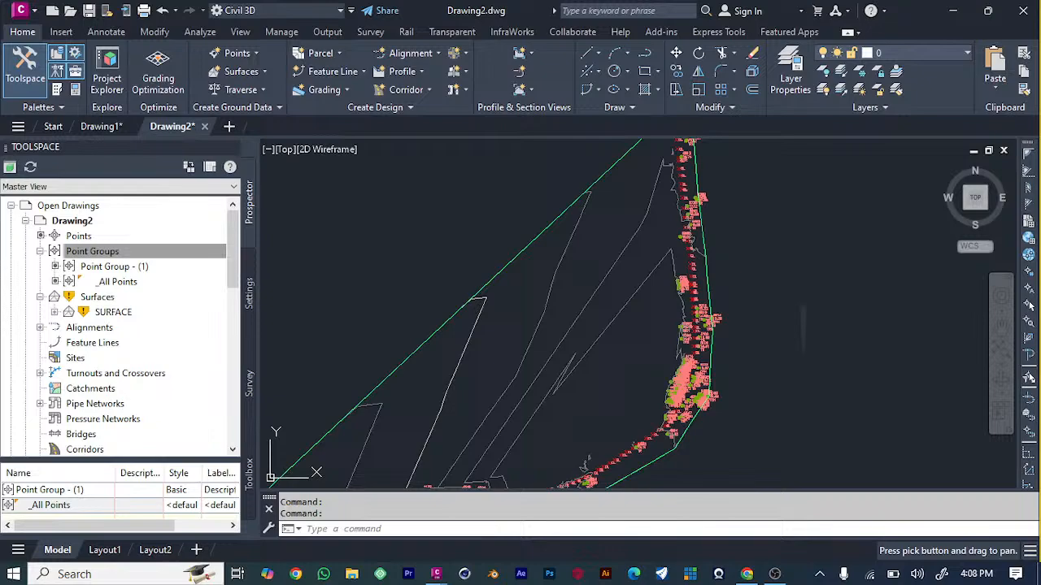
{"action": "middle_click_drag", "start_coordinate": [626, 390], "coordinate": [657, 183]}
{"action": "mouse_move", "coordinate": [569, 305]}
{"action": "middle_mouse_down"}
{"action": "mouse_move", "coordinate": [683, 276]}
{"action": "mouse_move", "coordinate": [712, 297]}
{"action": "mouse_move", "coordinate": [693, 279]}
{"action": "middle_mouse_up"}
{"action": "mouse_move", "coordinate": [580, 457]}
{"action": "middle_mouse_down"}
{"action": "mouse_move", "coordinate": [645, 409]}
{"action": "mouse_move", "coordinate": [636, 407]}
{"action": "middle_mouse_up"}
{"action": "middle_click_drag", "start_coordinate": [846, 364], "coordinate": [675, 370]}
{"action": "scroll", "coordinate": [813, 371], "scroll_direction": "down", "scroll_amount": 2}
{"action": "scroll", "coordinate": [488, 309], "scroll_direction": "down", "scroll_amount": 3}
{"action": "scroll", "coordinate": [659, 419], "scroll_direction": "up", "scroll_amount": 3}
{"action": "scroll", "coordinate": [659, 418], "scroll_direction": "up", "scroll_amount": 2}
{"action": "middle_click_drag", "start_coordinate": [659, 418], "coordinate": [801, 244]}
{"action": "scroll", "coordinate": [603, 385], "scroll_direction": "up", "scroll_amount": 4}
{"action": "scroll", "coordinate": [646, 419], "scroll_direction": "up", "scroll_amount": 1}
{"action": "middle_click_drag", "start_coordinate": [645, 419], "coordinate": [681, 415]}
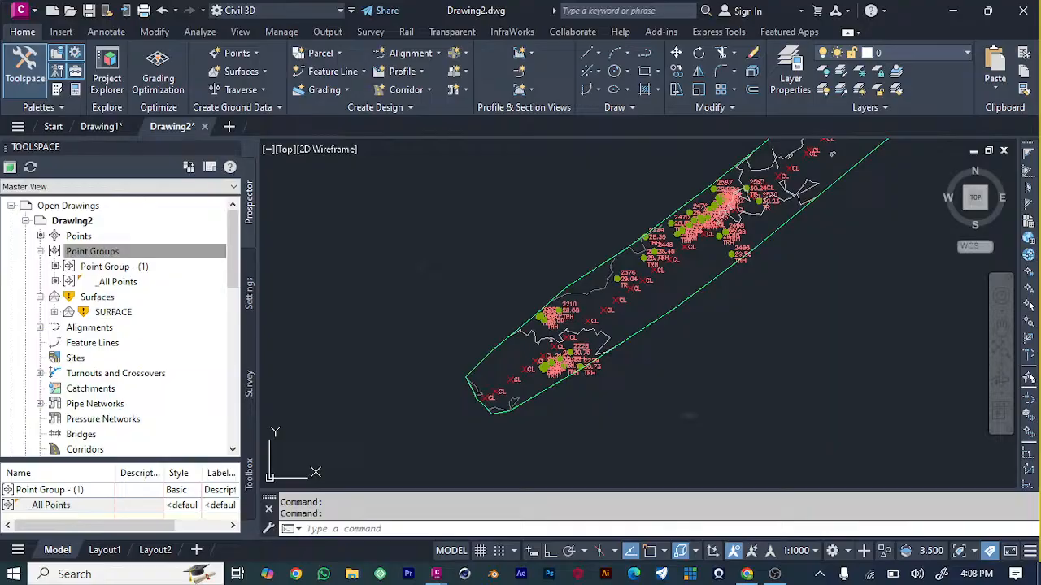
{"action": "scroll", "coordinate": [568, 373], "scroll_direction": "up", "scroll_amount": 2}
{"action": "mouse_move", "coordinate": [710, 261]}
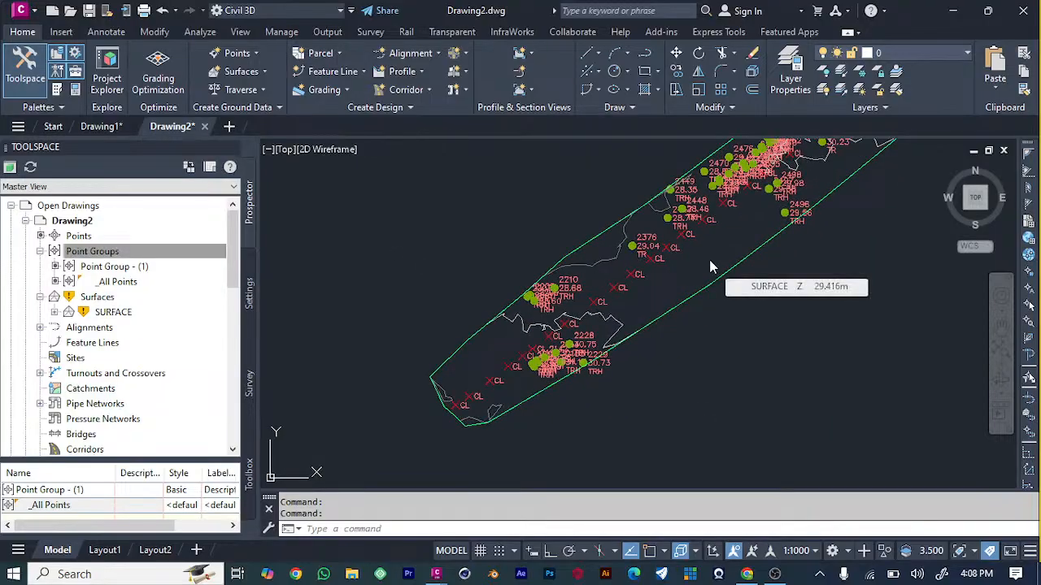
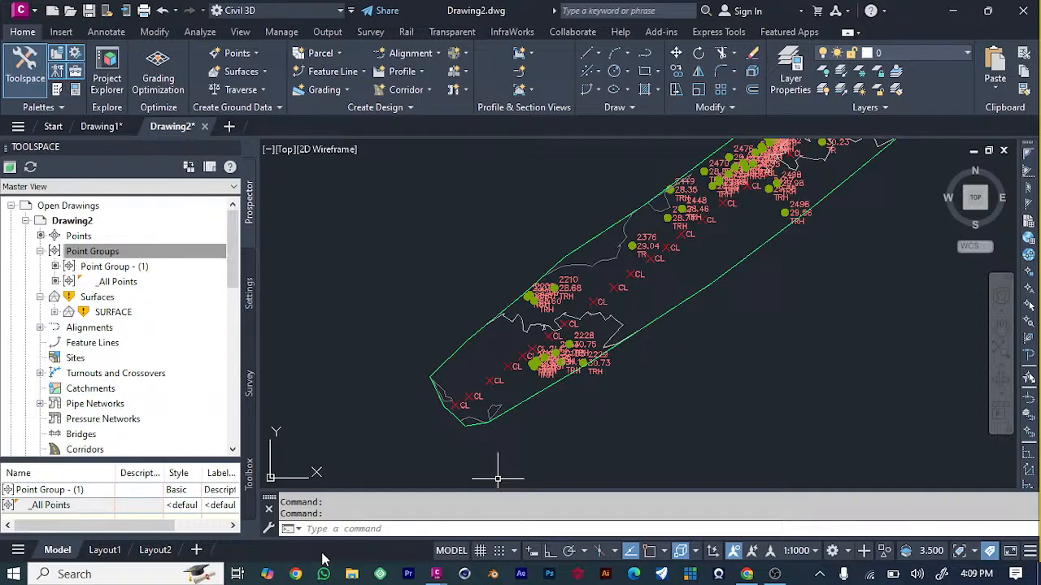
Start a new alignment layout named SURFACE ROAD ALIGNMENT, with type Centerline and the description "SURFACE ROAD d".
{"action": "left_click", "coordinate": [439, 54]}
{"action": "left_click", "coordinate": [452, 76]}
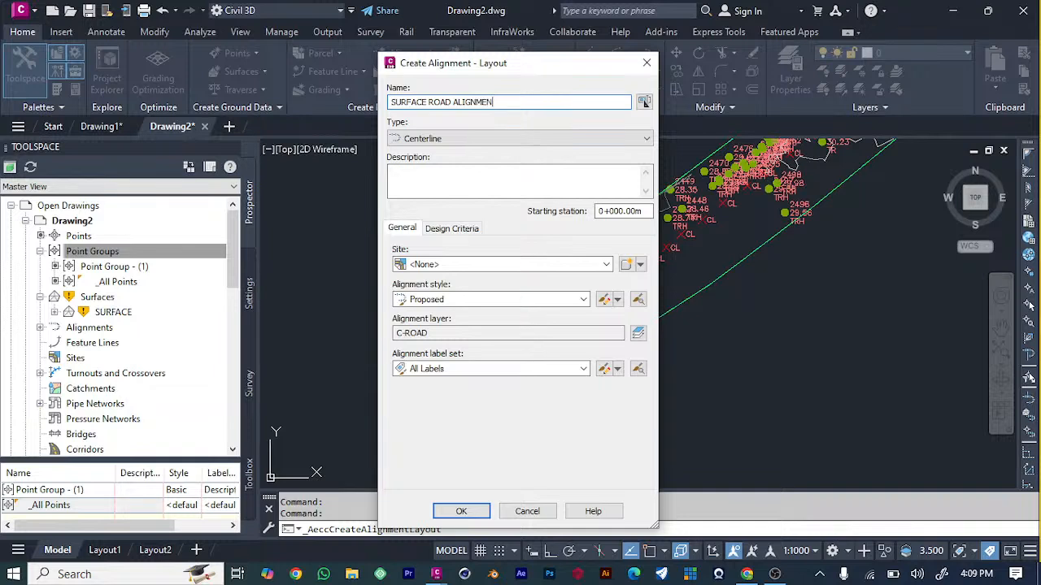
{"action": "left_click", "coordinate": [472, 142]}
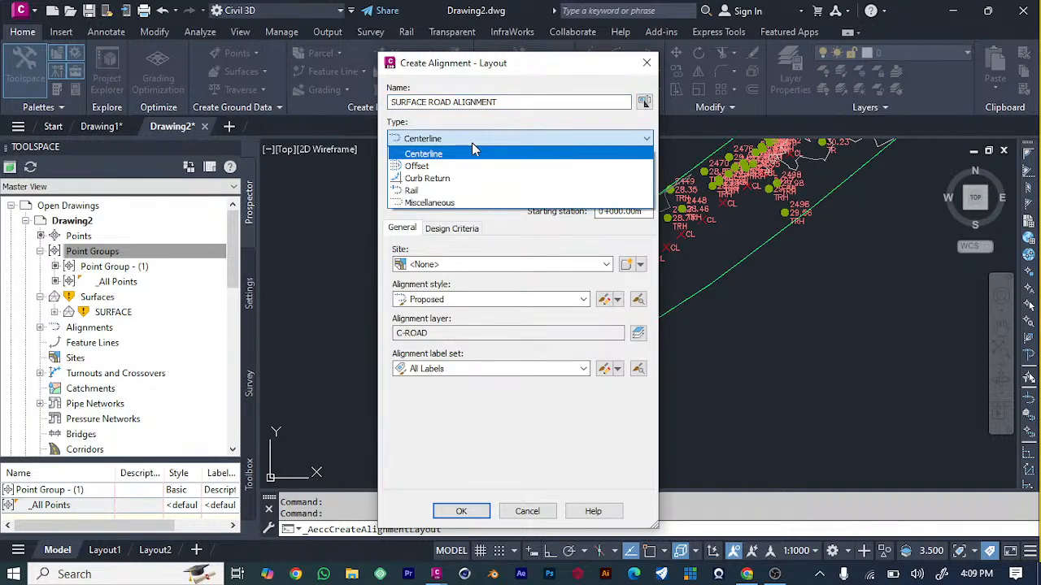
{"action": "left_click", "coordinate": [474, 152]}
{"action": "left_click", "coordinate": [431, 171]}
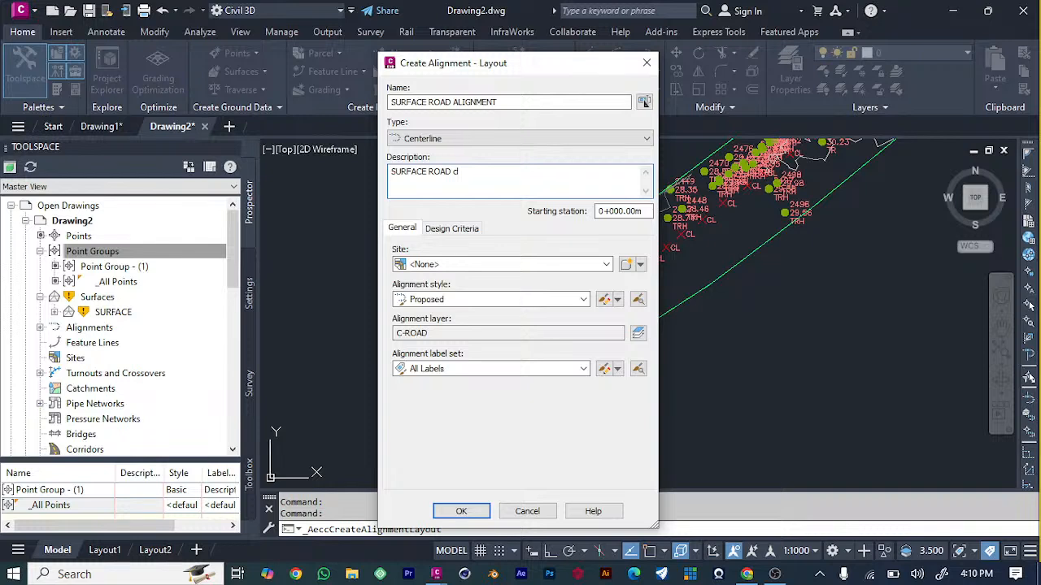
Keep the site as <None> and the alignment style as Proposed, and accept the alignment settings.
{"action": "left_click", "coordinate": [504, 264]}
{"action": "left_click", "coordinate": [504, 271]}
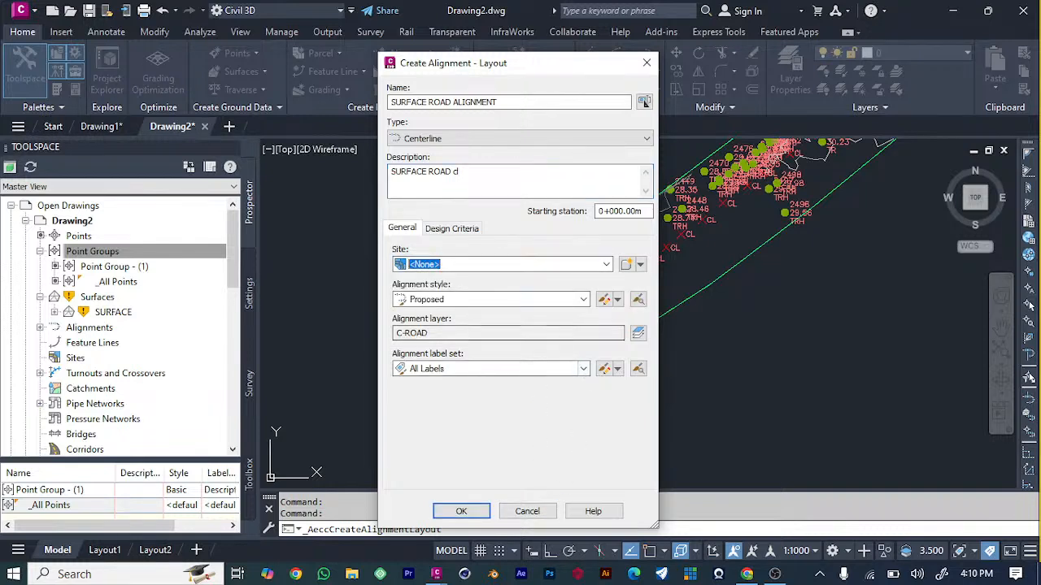
{"action": "left_click", "coordinate": [560, 336]}
{"action": "left_click", "coordinate": [567, 301]}
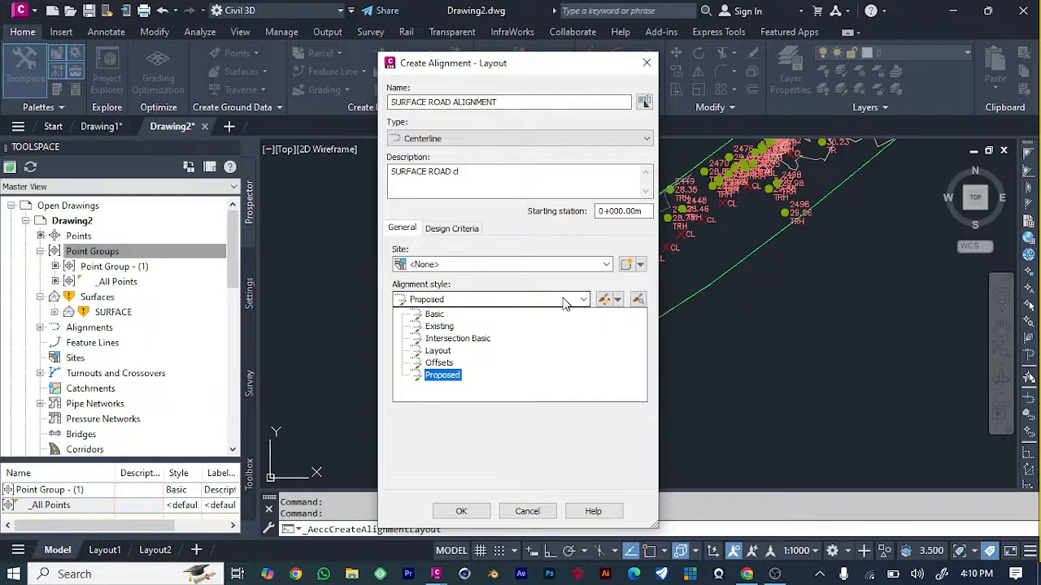
{"action": "left_click", "coordinate": [566, 301]}
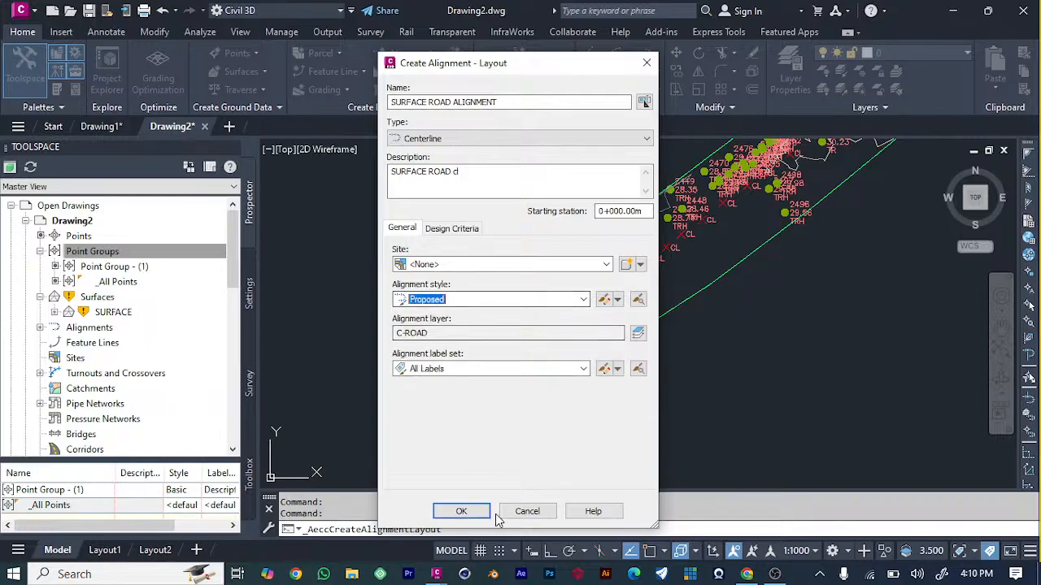
{"action": "left_click", "coordinate": [461, 512]}
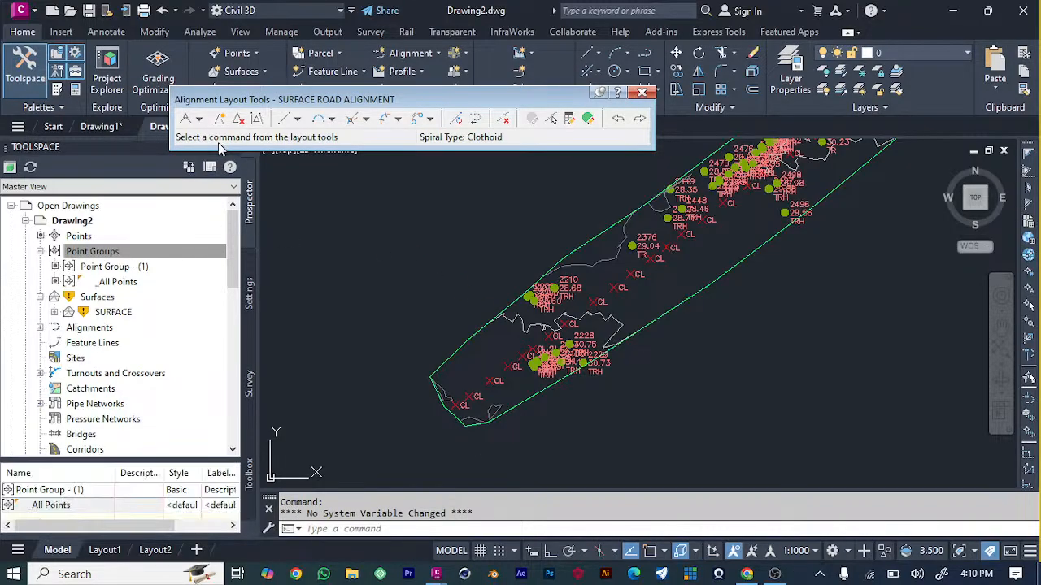
Draw Tangent-Tangent (With curves) alignment segments through the CL points from the surface's southwestern end to just before point 2815.
{"action": "left_click", "coordinate": [202, 122]}
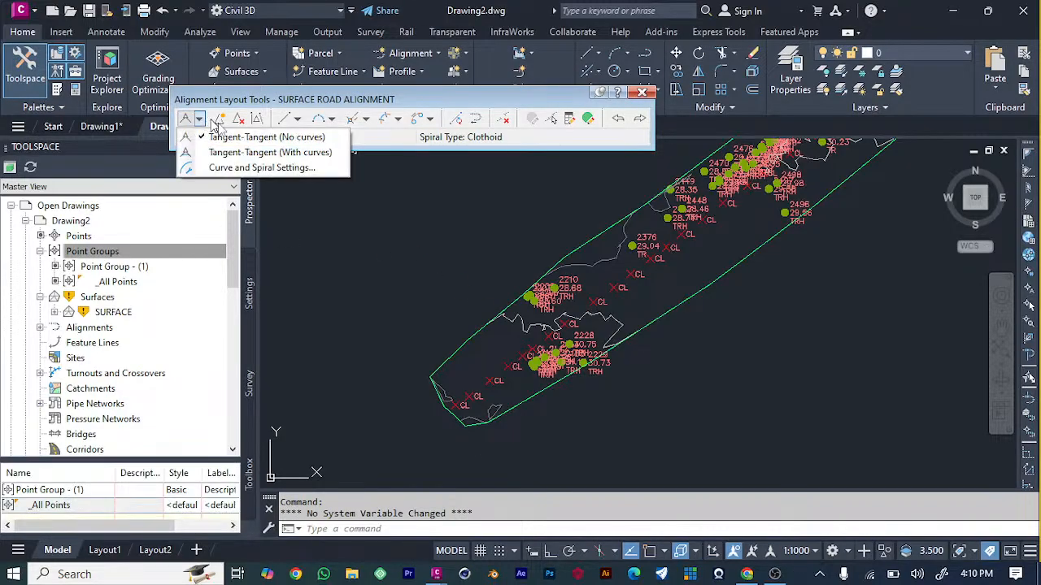
{"action": "left_click", "coordinate": [243, 155]}
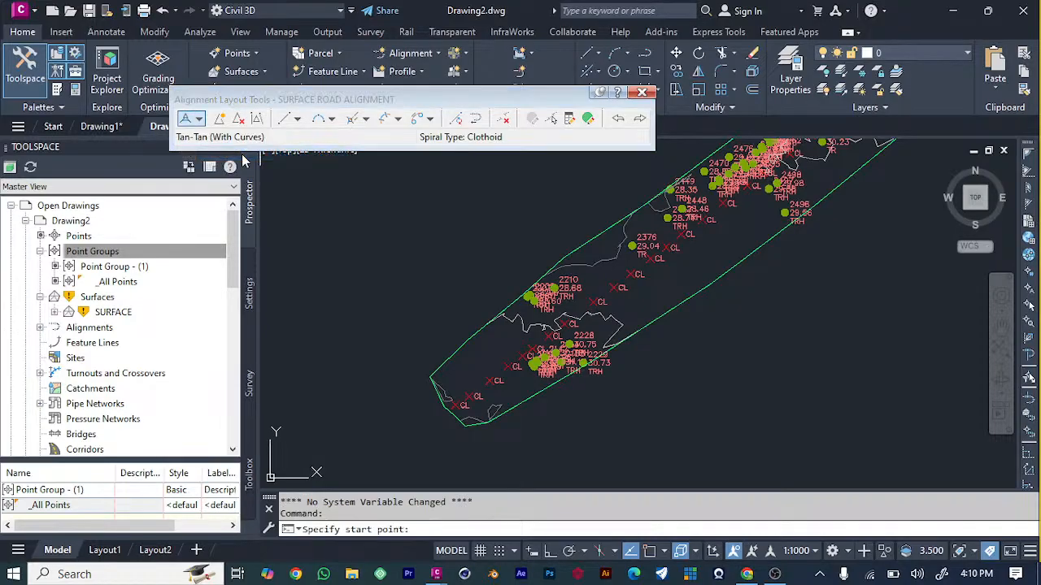
{"action": "left_click", "coordinate": [455, 404]}
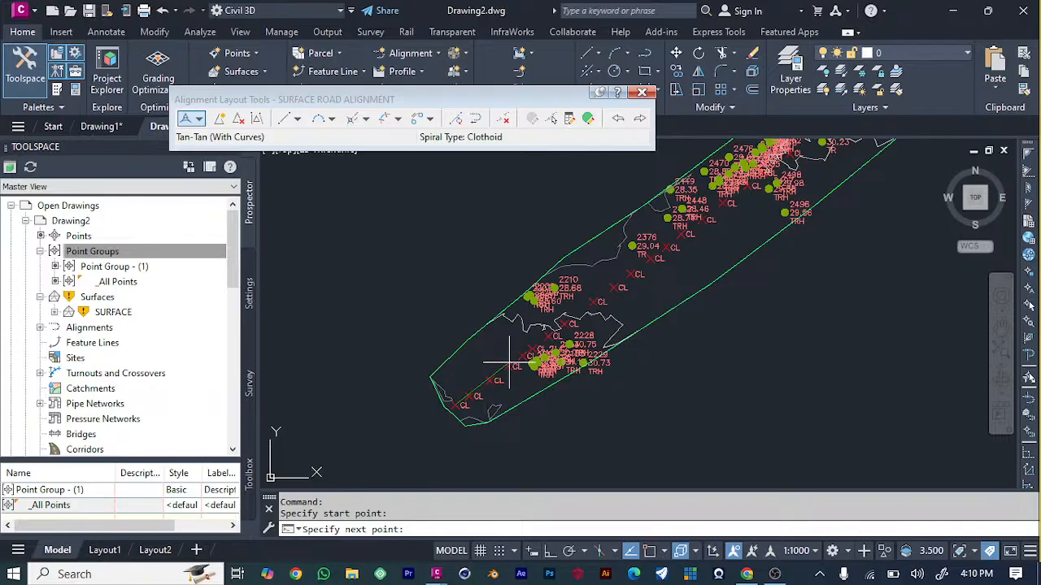
{"action": "left_click", "coordinate": [469, 396]}
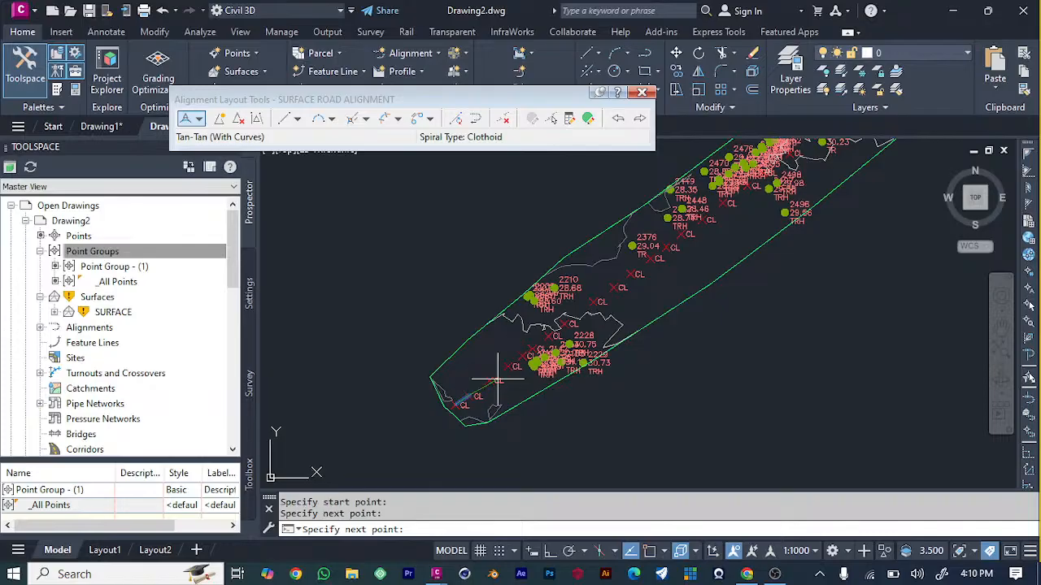
{"action": "left_click", "coordinate": [491, 379]}
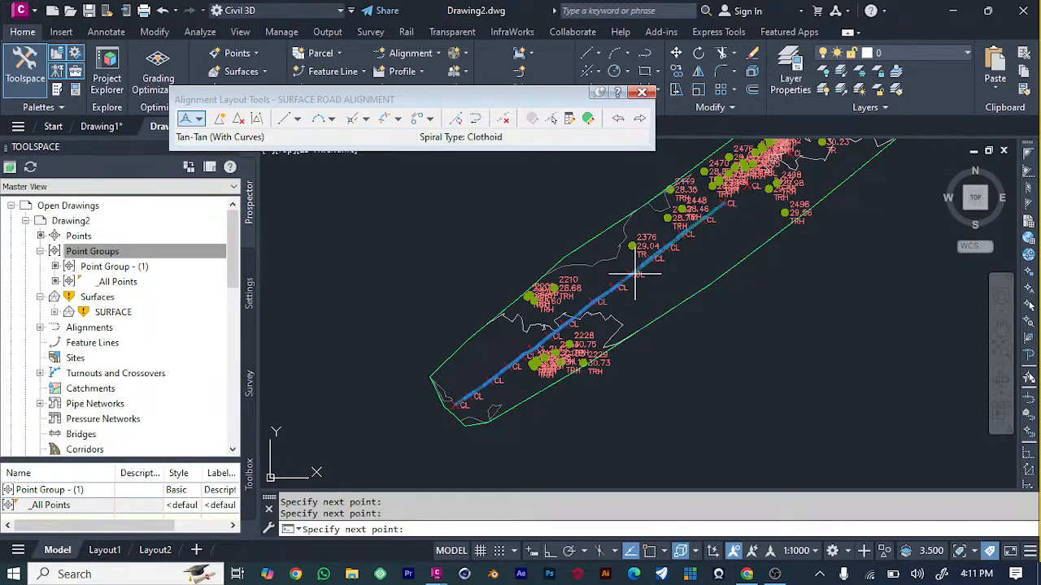
{"action": "scroll", "coordinate": [712, 215], "scroll_direction": "down", "scroll_amount": 1}
{"action": "scroll", "coordinate": [740, 195], "scroll_direction": "down", "scroll_amount": 3}
{"action": "scroll", "coordinate": [741, 195], "scroll_direction": "up", "scroll_amount": 4}
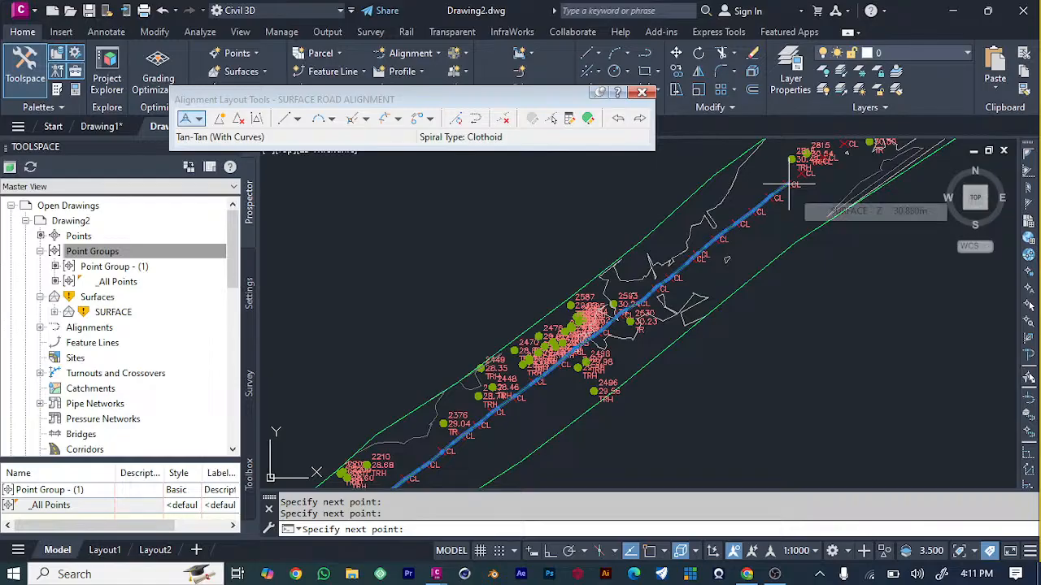
Extend the alignment northeast through the successive CL points, past point 2961, to the CL point beside point 3222.
{"action": "scroll", "coordinate": [535, 441], "scroll_direction": "down", "scroll_amount": 5}
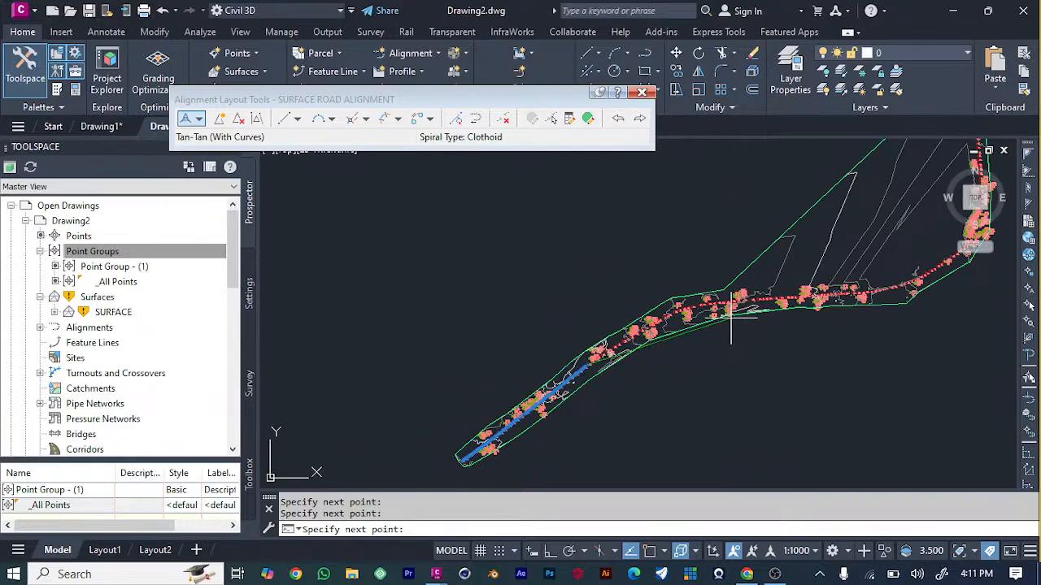
{"action": "scroll", "coordinate": [707, 292], "scroll_direction": "up", "scroll_amount": 3}
{"action": "scroll", "coordinate": [390, 419], "scroll_direction": "up", "scroll_amount": 3}
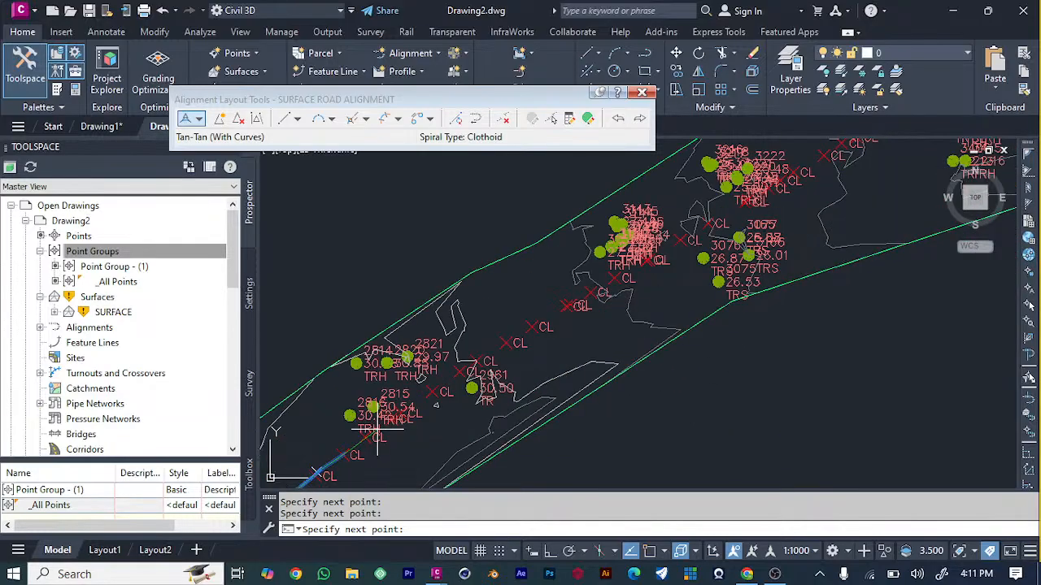
{"action": "left_click", "coordinate": [477, 359]}
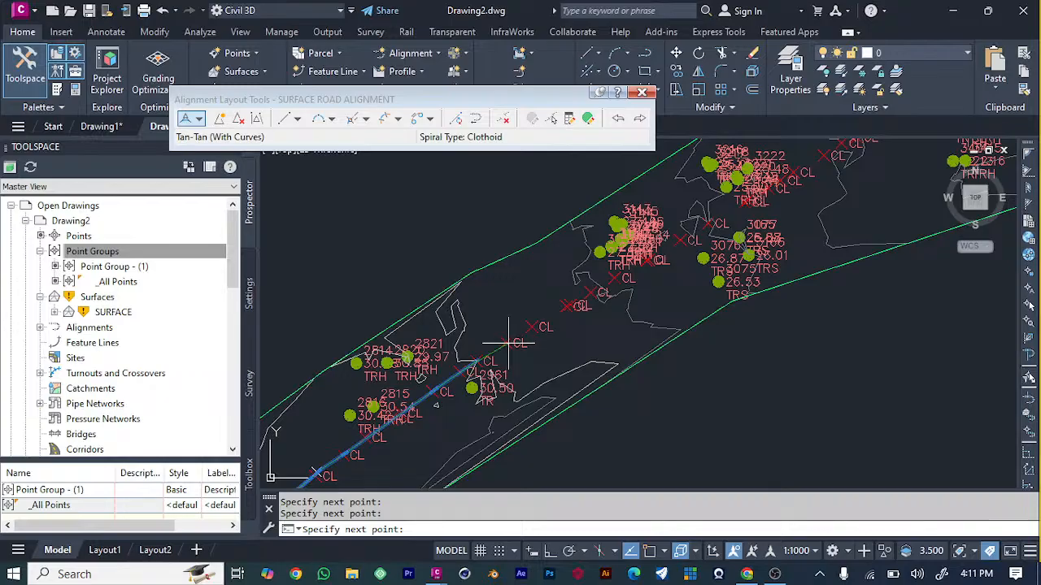
{"action": "left_click", "coordinate": [508, 342]}
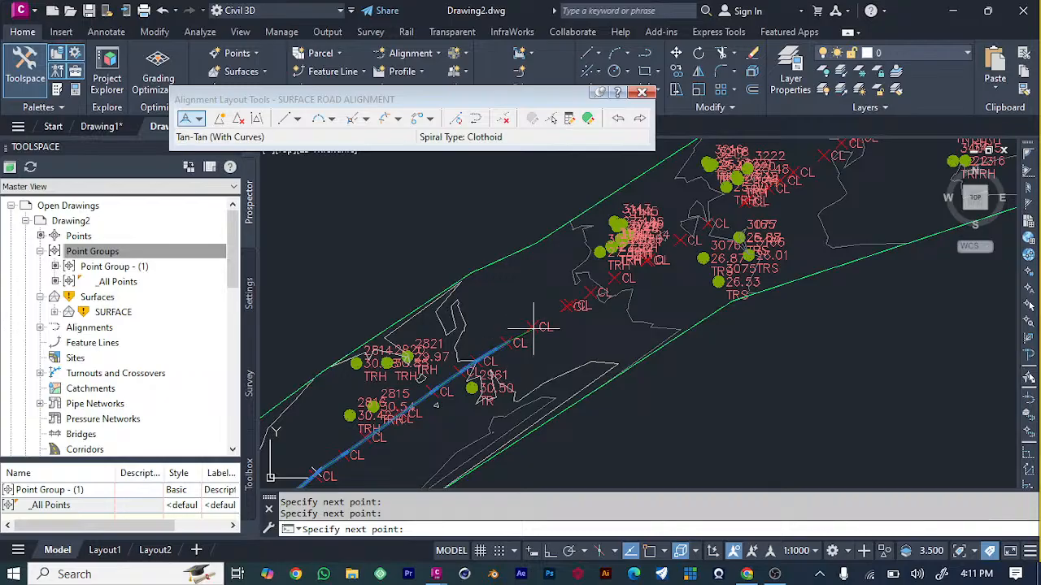
{"action": "left_click", "coordinate": [534, 327]}
{"action": "left_click", "coordinate": [577, 300]}
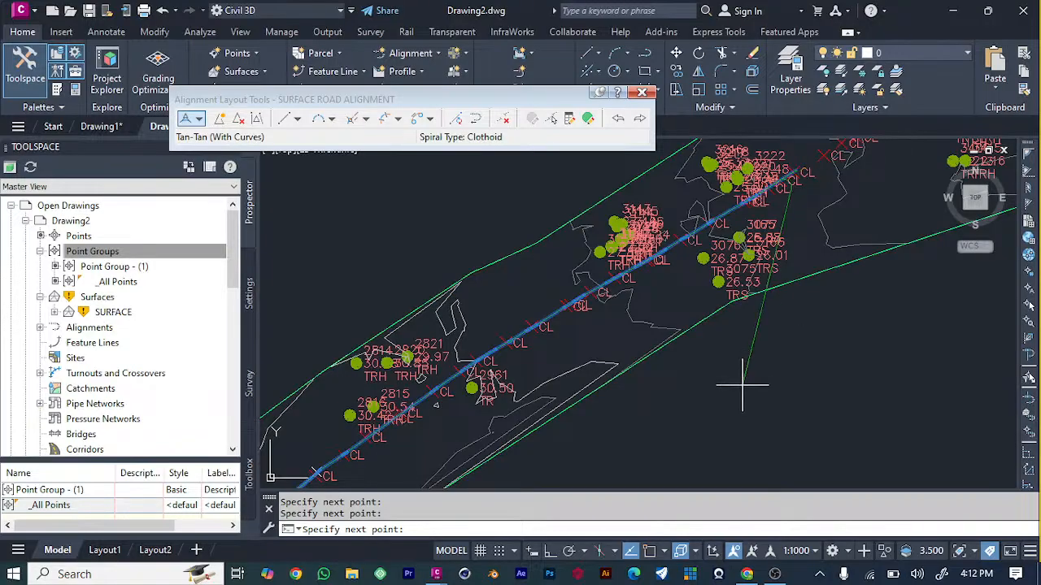
Carry the alignment east along the CL points from beside point 3222 to the CL point near point 4279.
{"action": "scroll", "coordinate": [623, 330], "scroll_direction": "down", "scroll_amount": 4}
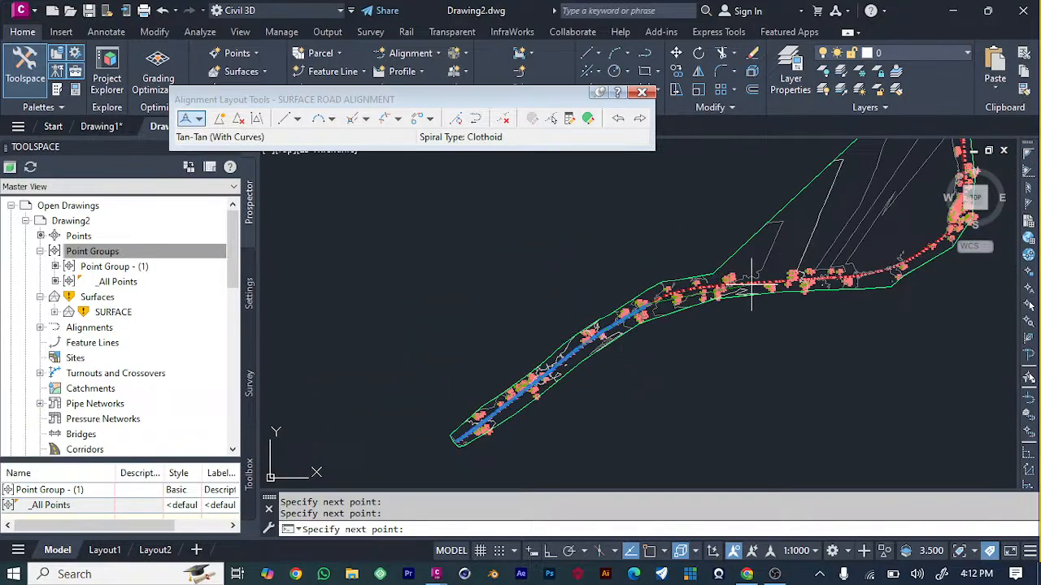
{"action": "scroll", "coordinate": [687, 289], "scroll_direction": "up", "scroll_amount": 6}
{"action": "scroll", "coordinate": [420, 309], "scroll_direction": "down", "scroll_amount": 5}
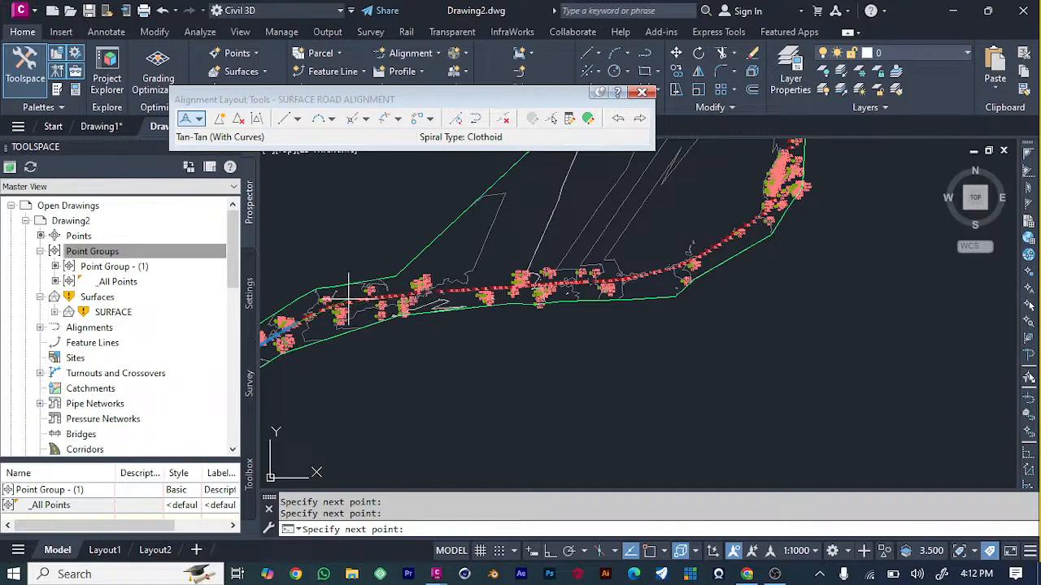
{"action": "scroll", "coordinate": [298, 316], "scroll_direction": "up", "scroll_amount": 3}
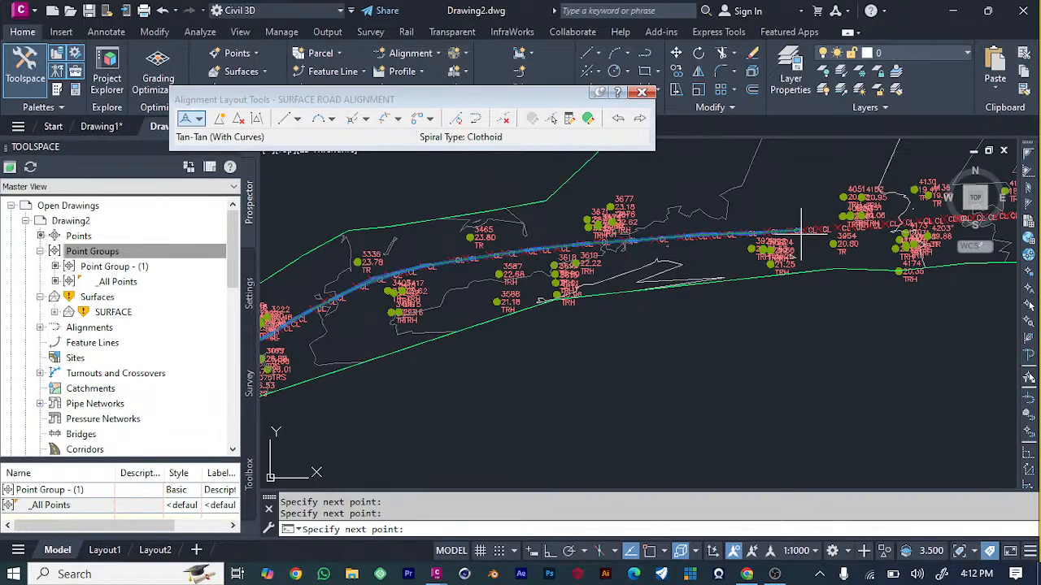
{"action": "scroll", "coordinate": [732, 244], "scroll_direction": "down", "scroll_amount": 3}
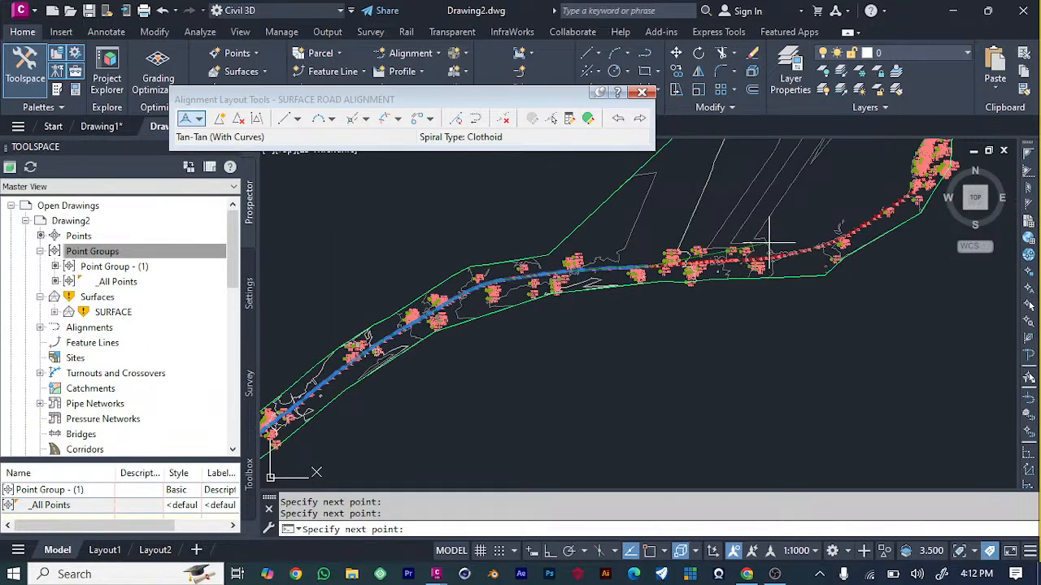
{"action": "scroll", "coordinate": [768, 244], "scroll_direction": "up", "scroll_amount": 3}
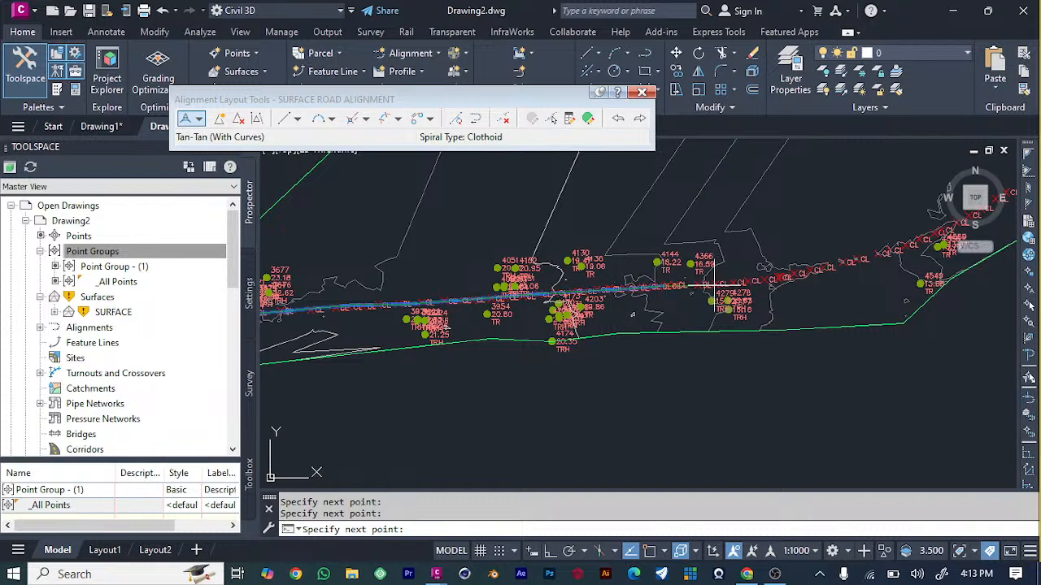
{"action": "left_click", "coordinate": [716, 285]}
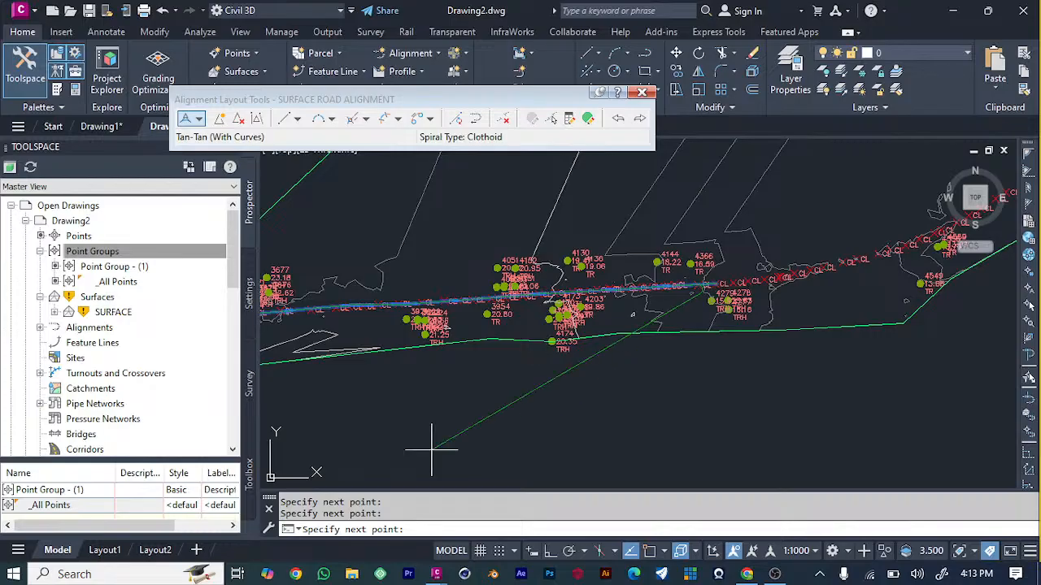
Continue the alignment through the CL points along the northeastward bend, up to the CL point near point 4884.
{"action": "scroll", "coordinate": [431, 449], "scroll_direction": "up", "scroll_amount": 5}
{"action": "scroll", "coordinate": [432, 450], "scroll_direction": "down", "scroll_amount": 5}
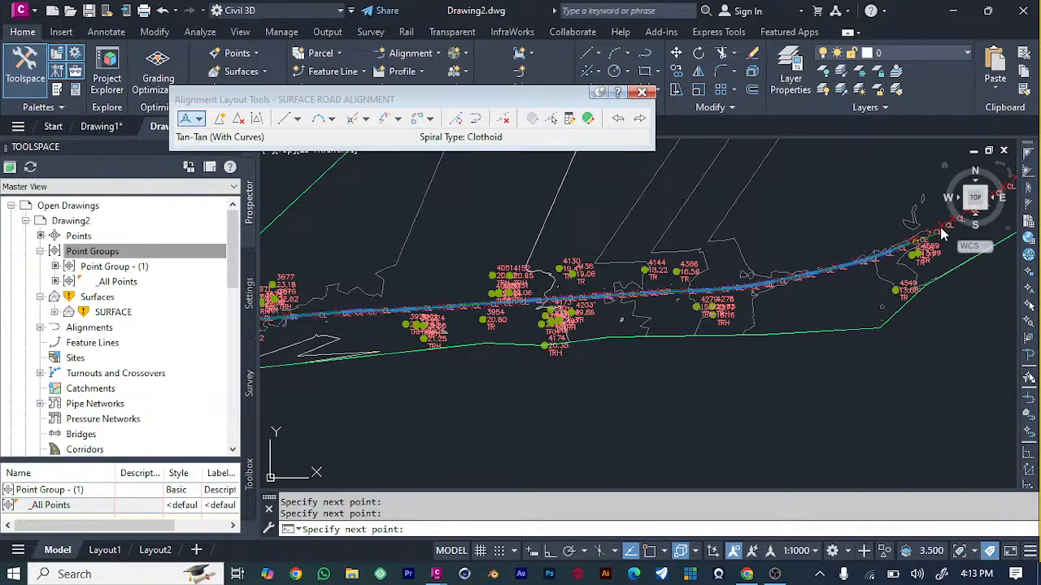
{"action": "scroll", "coordinate": [847, 265], "scroll_direction": "down", "scroll_amount": 3}
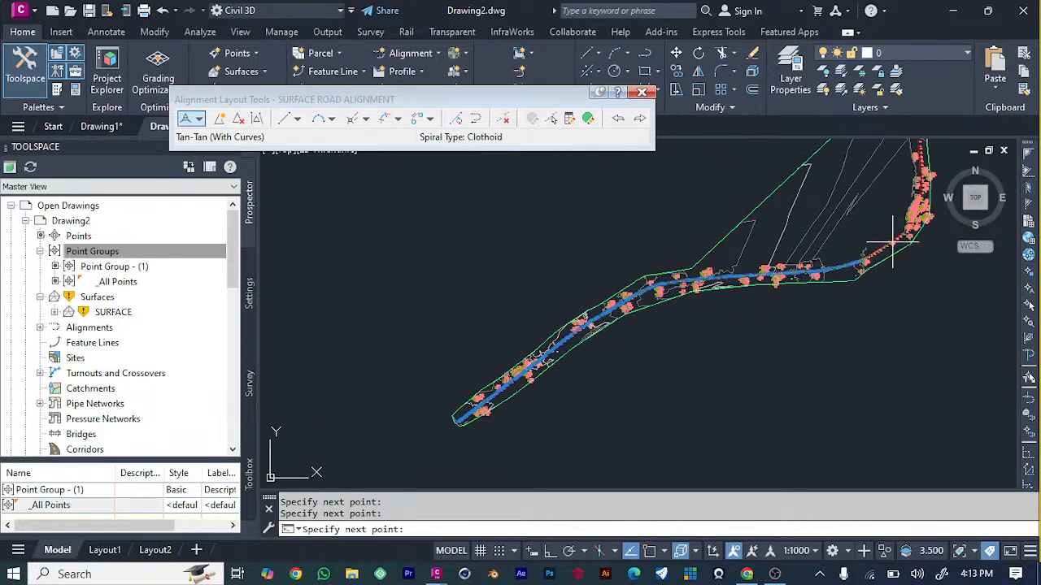
{"action": "scroll", "coordinate": [897, 237], "scroll_direction": "up", "scroll_amount": 3}
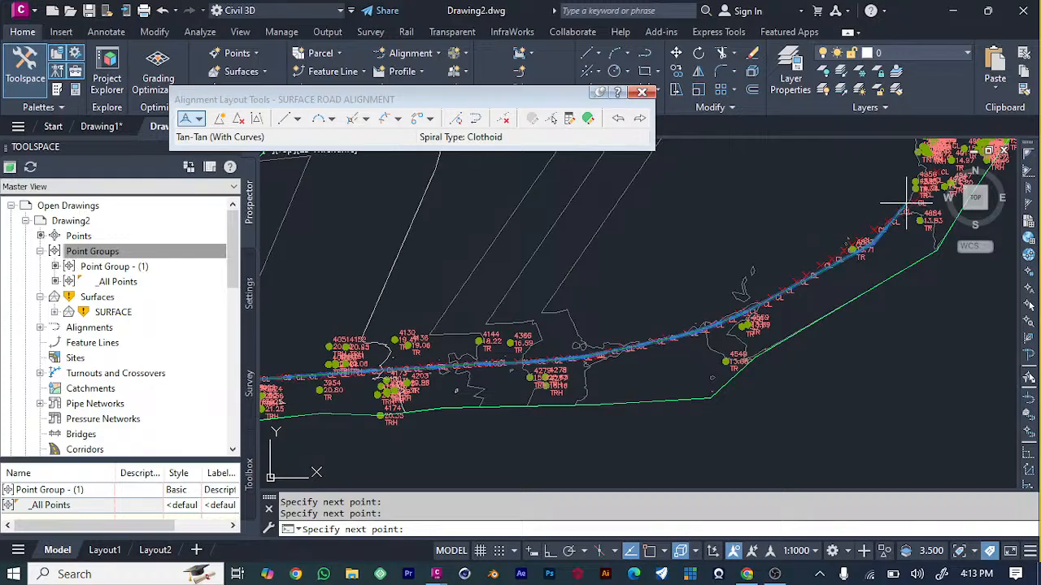
{"action": "left_click", "coordinate": [904, 208]}
Extend the alignment north through the CL points, from beside point 4884 up through the dense point cluster toward point 5106.
{"action": "scroll", "coordinate": [738, 223], "scroll_direction": "down", "scroll_amount": 8}
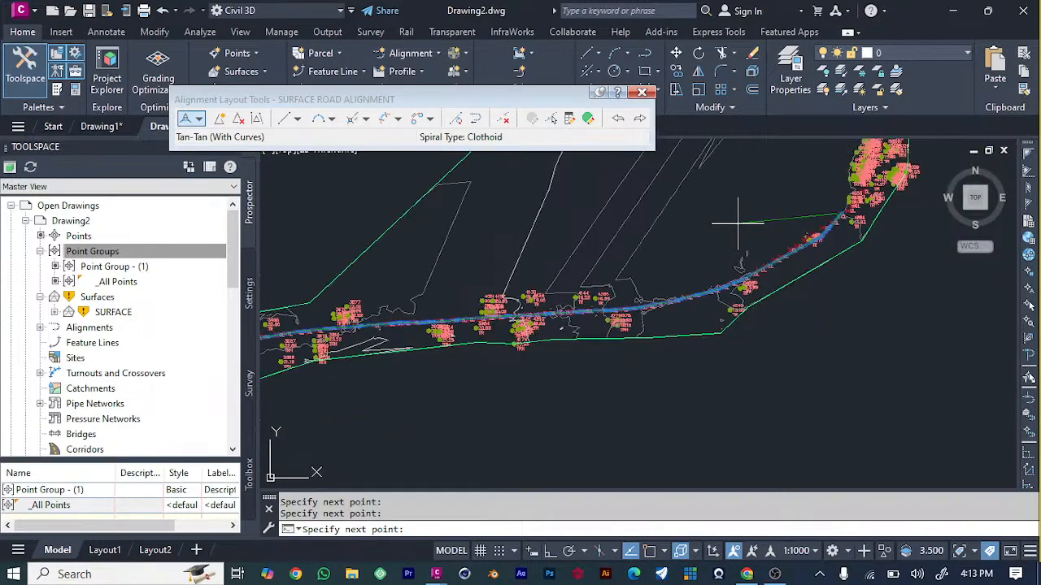
{"action": "scroll", "coordinate": [780, 195], "scroll_direction": "up", "scroll_amount": 10}
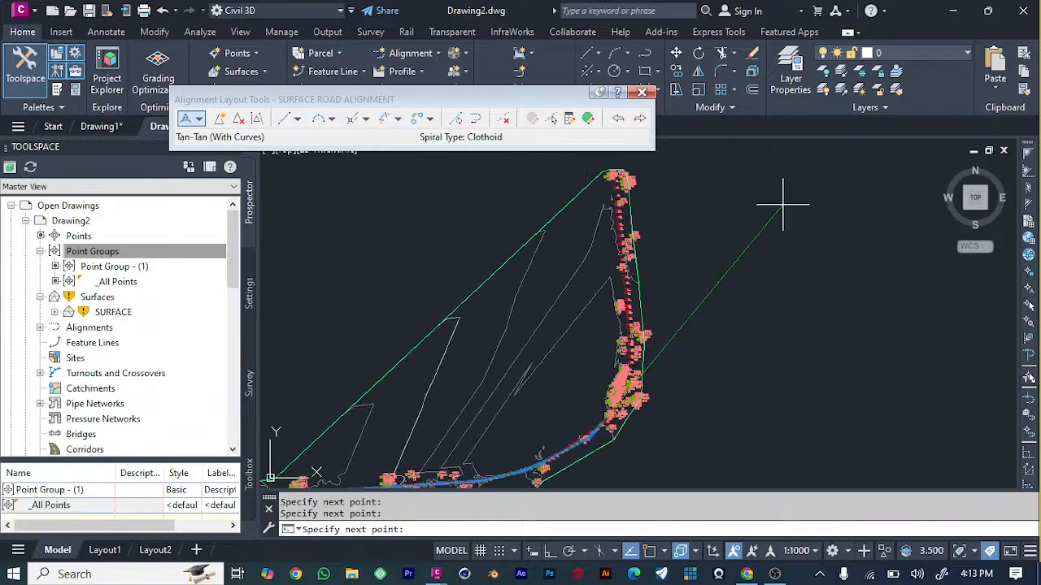
{"action": "scroll", "coordinate": [657, 245], "scroll_direction": "down", "scroll_amount": 3}
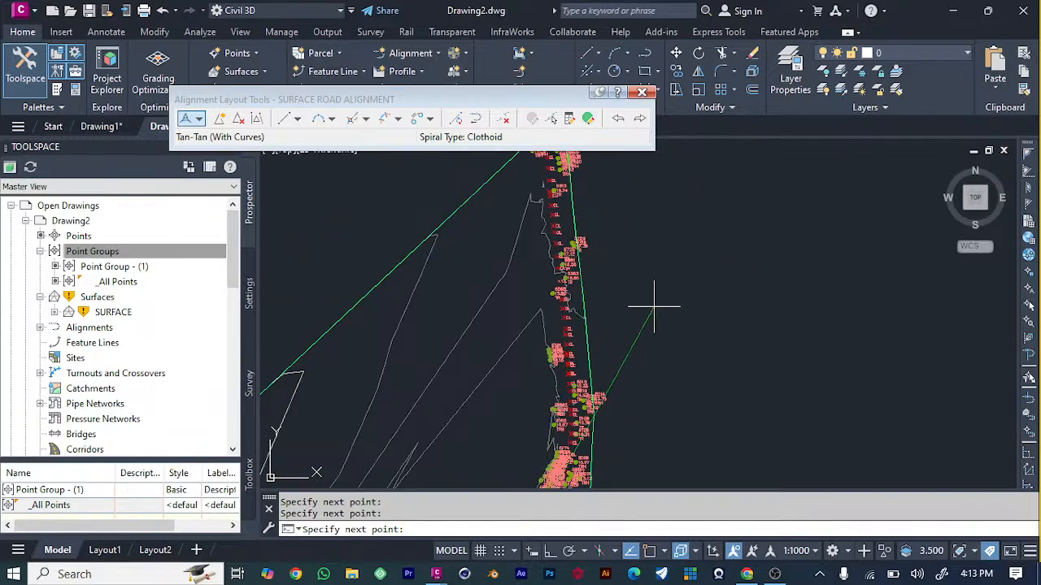
{"action": "scroll", "coordinate": [573, 438], "scroll_direction": "down", "scroll_amount": 4}
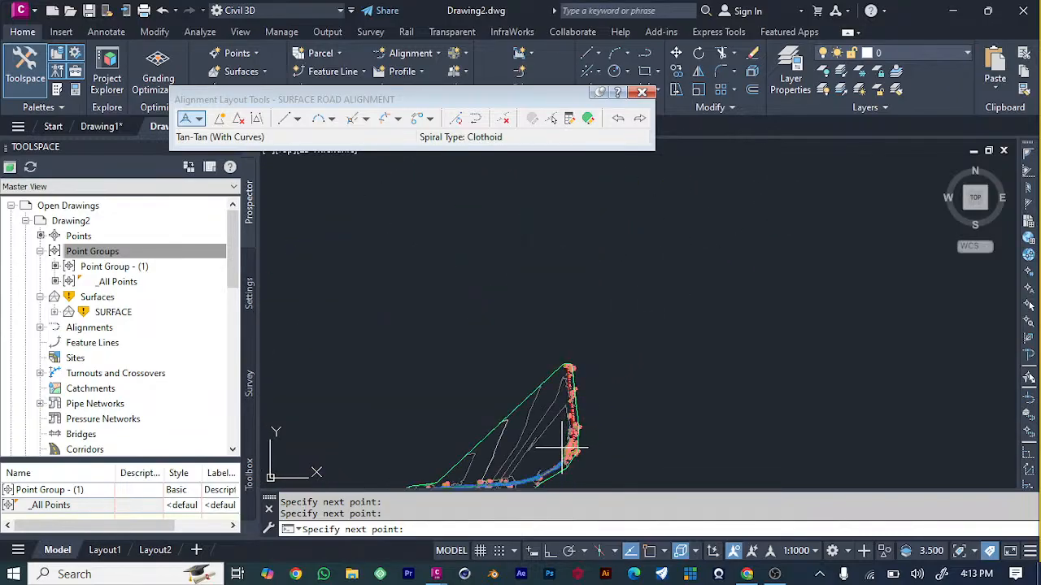
{"action": "scroll", "coordinate": [558, 464], "scroll_direction": "up", "scroll_amount": 3}
{"action": "scroll", "coordinate": [558, 464], "scroll_direction": "up", "scroll_amount": 3}
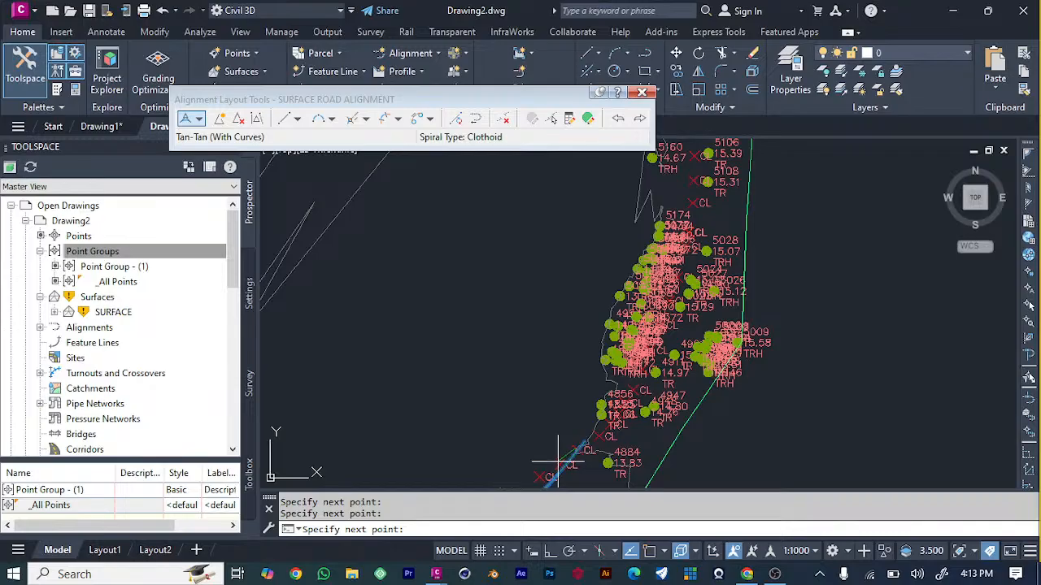
{"action": "left_click", "coordinate": [615, 419]}
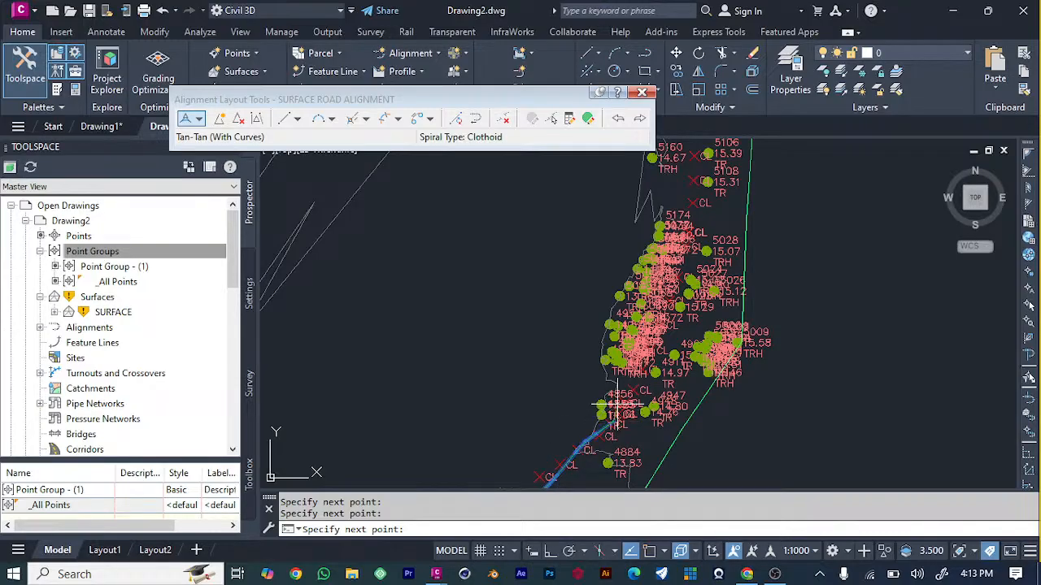
{"action": "left_click", "coordinate": [649, 359]}
{"action": "left_click", "coordinate": [673, 290]}
{"action": "left_click", "coordinate": [689, 234]}
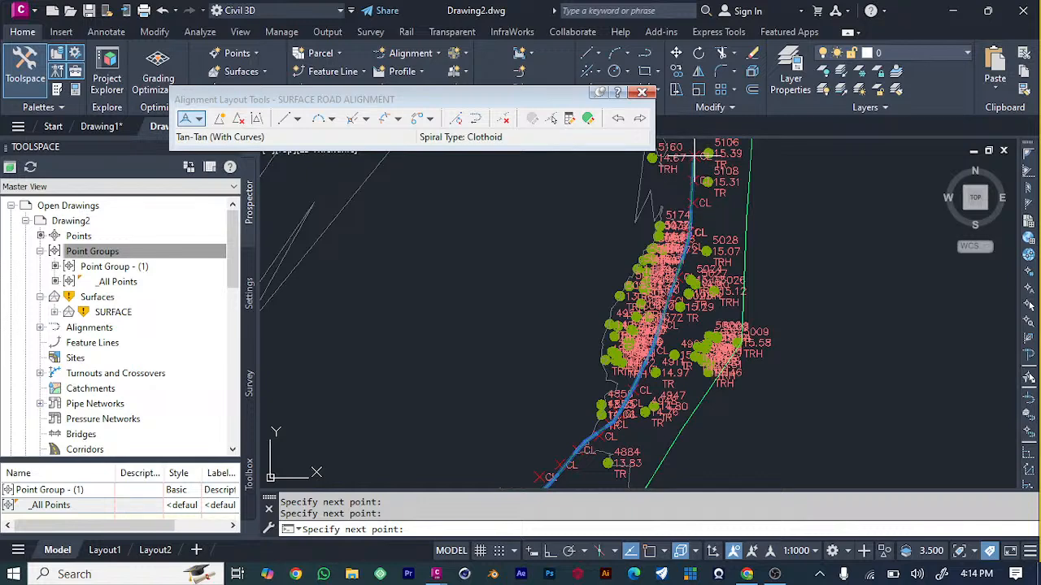
Carry the alignment north through the remaining CL points to the last one beside point 5858, and finish the tangent-curve layout.
{"action": "scroll", "coordinate": [644, 310], "scroll_direction": "down", "scroll_amount": 6}
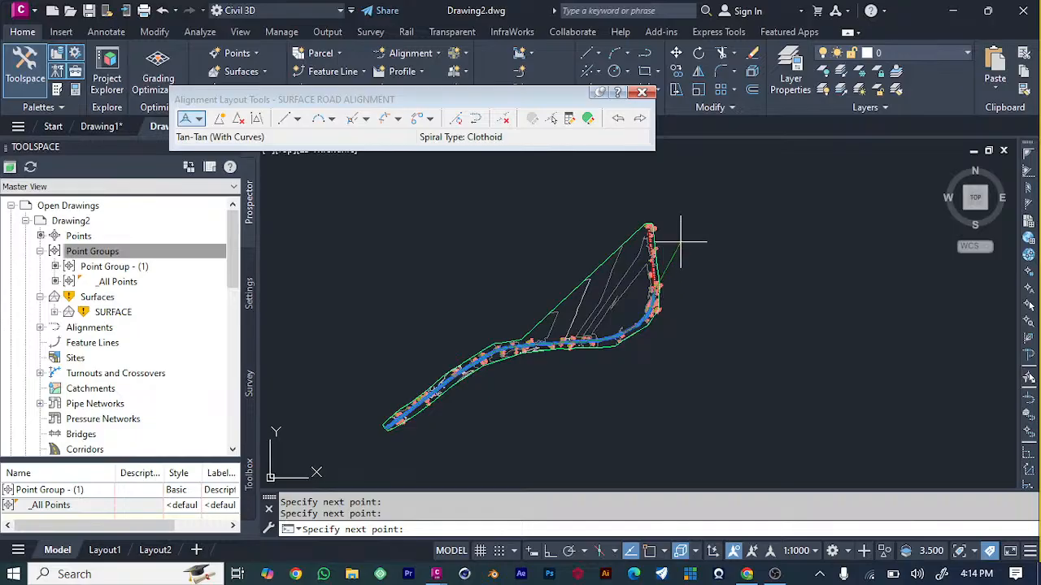
{"action": "scroll", "coordinate": [654, 230], "scroll_direction": "up", "scroll_amount": 5}
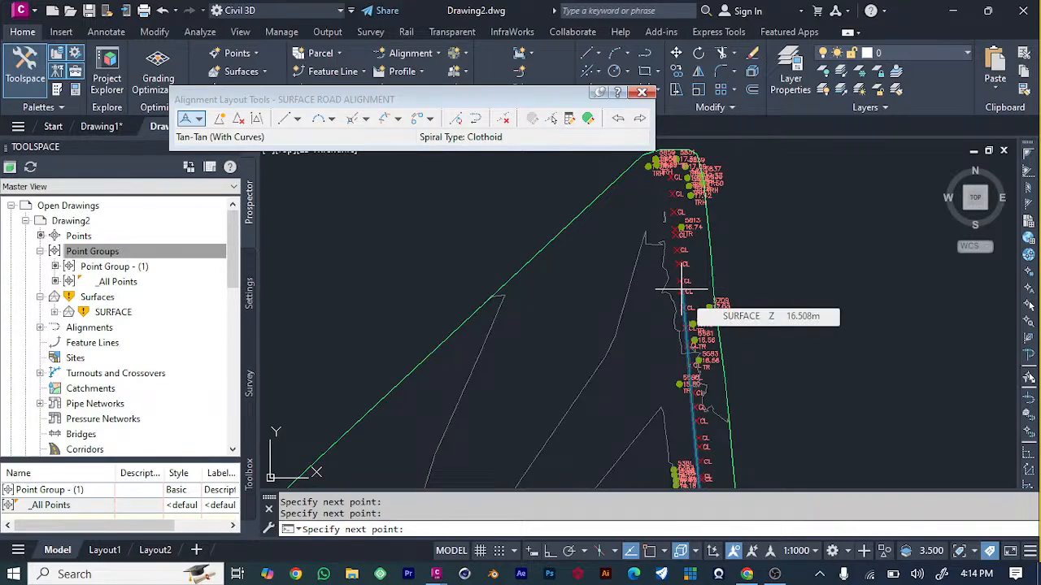
{"action": "scroll", "coordinate": [682, 243], "scroll_direction": "up", "scroll_amount": 3}
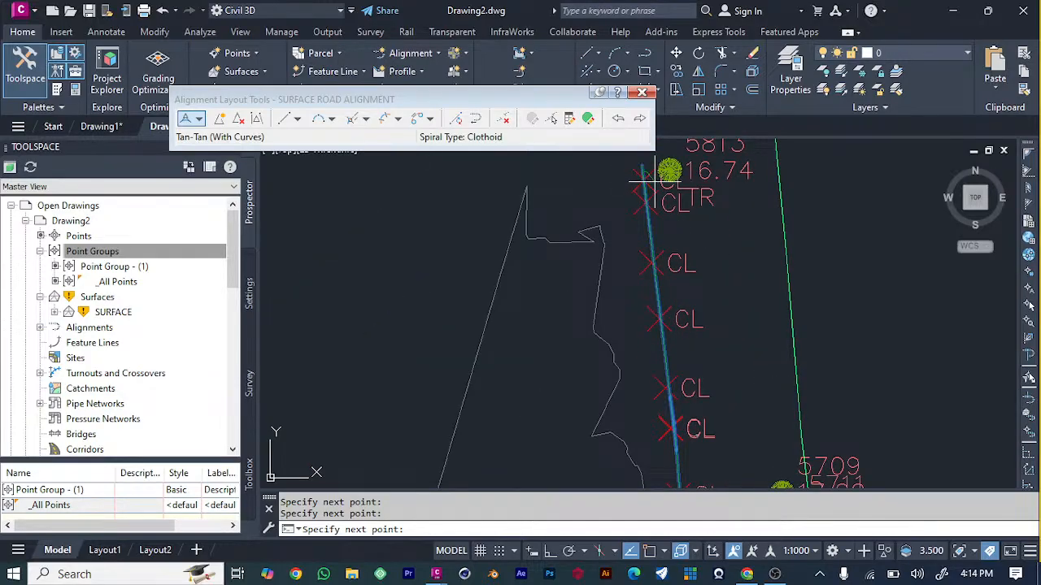
{"action": "scroll", "coordinate": [678, 325], "scroll_direction": "down", "scroll_amount": 4}
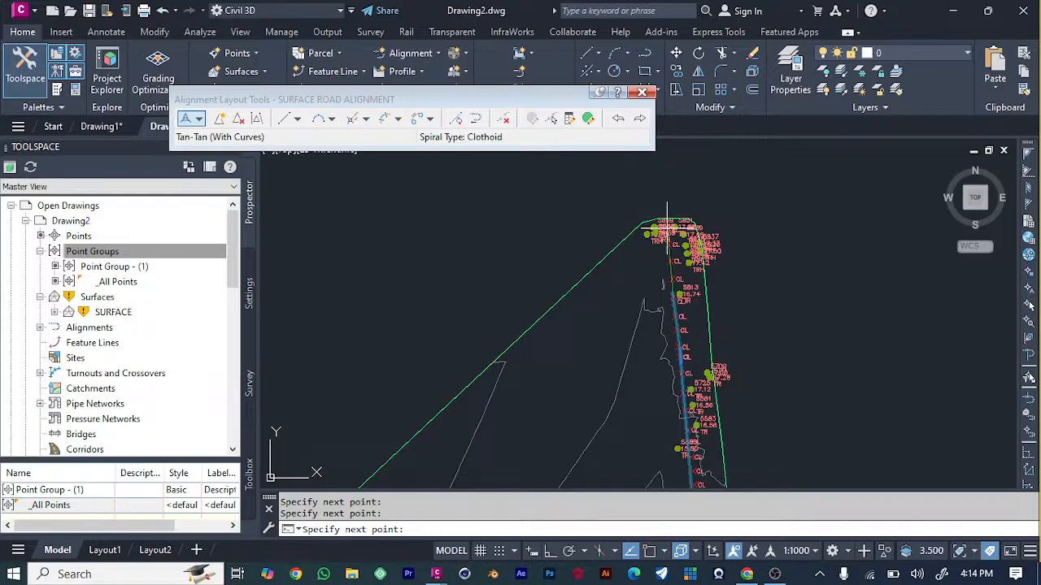
{"action": "scroll", "coordinate": [663, 244], "scroll_direction": "up", "scroll_amount": 5}
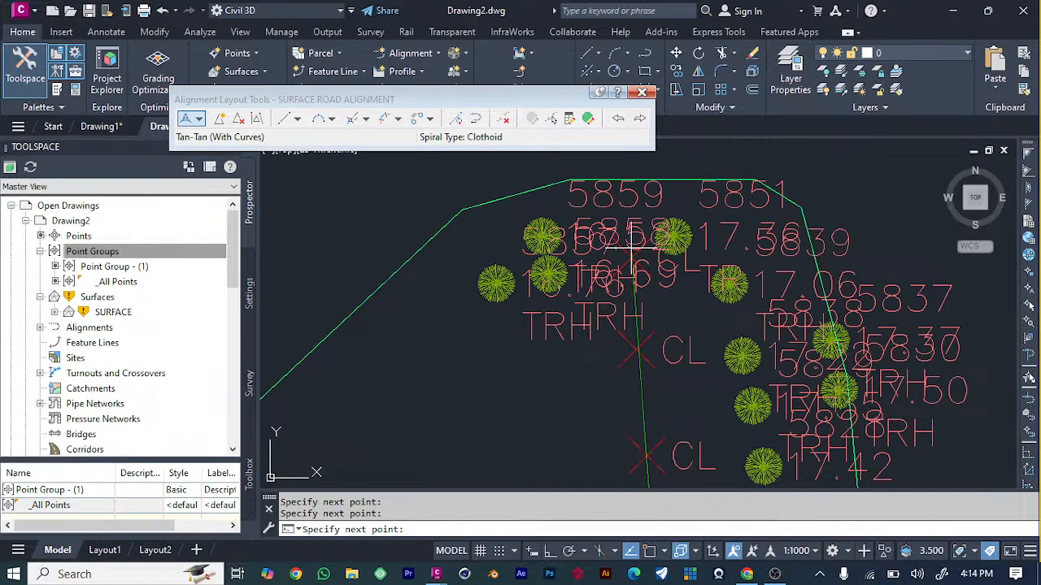
{"action": "left_click", "coordinate": [632, 251]}
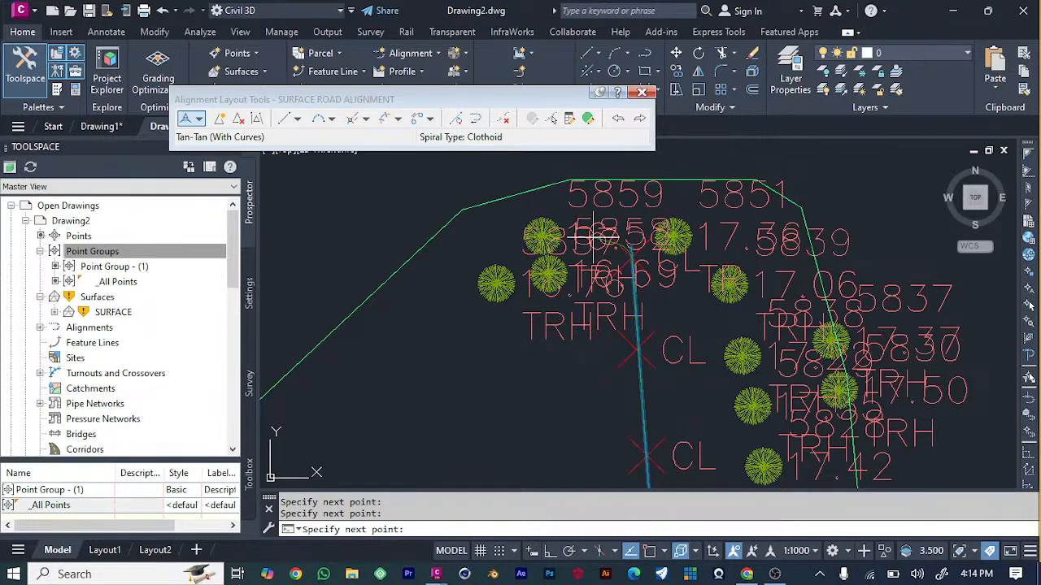
{"action": "key", "text": "Escape"}
{"action": "scroll", "coordinate": [732, 415], "scroll_direction": "down", "scroll_amount": 6}
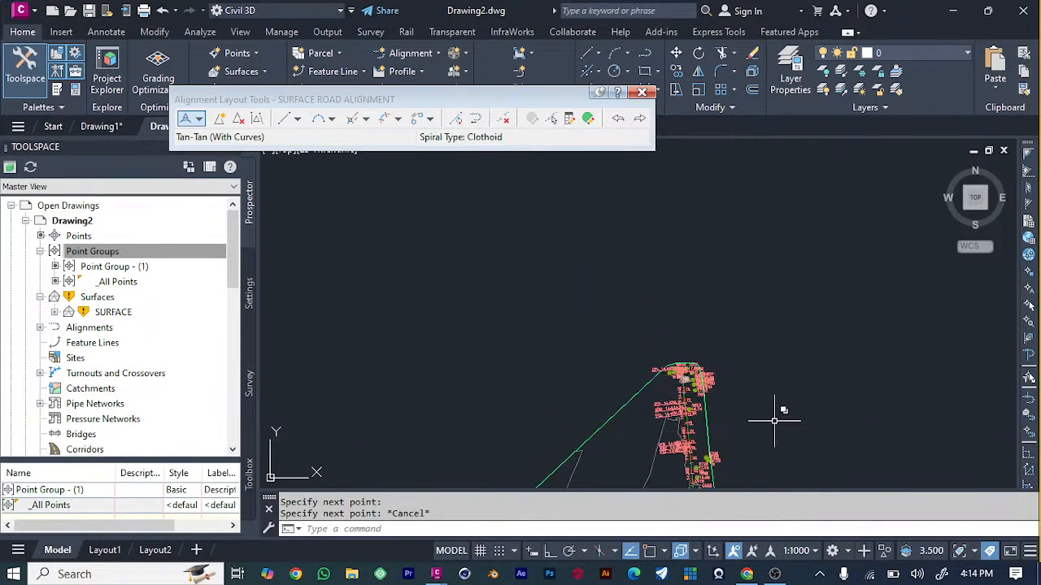
Inspect the station and curve labels along the finished alignment and close the alignment layout tools.
{"action": "scroll", "coordinate": [785, 437], "scroll_direction": "up", "scroll_amount": 6}
{"action": "scroll", "coordinate": [683, 427], "scroll_direction": "down", "scroll_amount": 6}
{"action": "scroll", "coordinate": [561, 398], "scroll_direction": "up", "scroll_amount": 5}
{"action": "scroll", "coordinate": [560, 400], "scroll_direction": "down", "scroll_amount": 5}
{"action": "scroll", "coordinate": [561, 398], "scroll_direction": "down", "scroll_amount": 2}
{"action": "scroll", "coordinate": [560, 376], "scroll_direction": "down", "scroll_amount": 1}
{"action": "scroll", "coordinate": [472, 425], "scroll_direction": "up", "scroll_amount": 4}
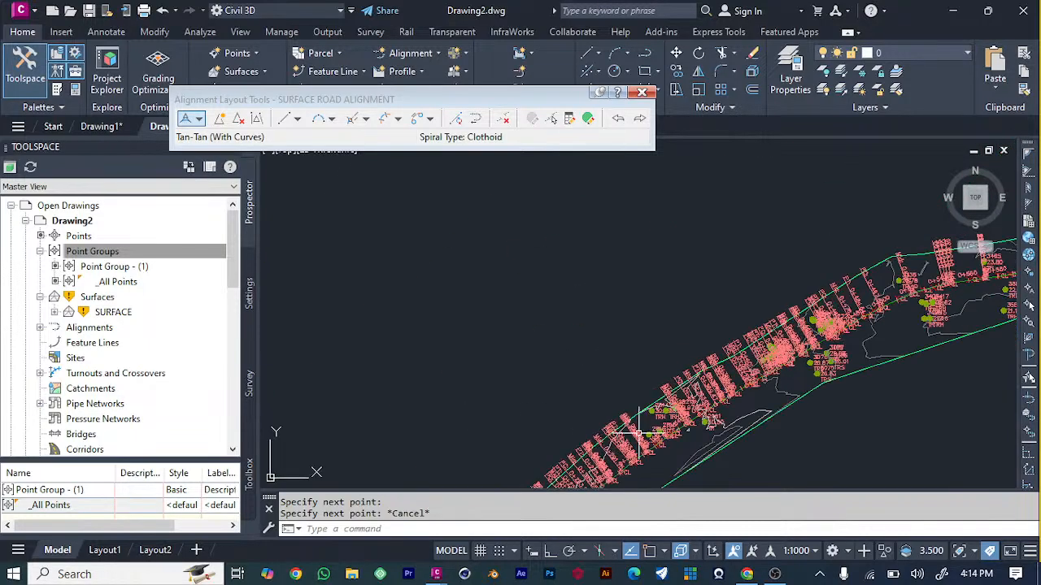
{"action": "scroll", "coordinate": [697, 429], "scroll_direction": "up", "scroll_amount": 4}
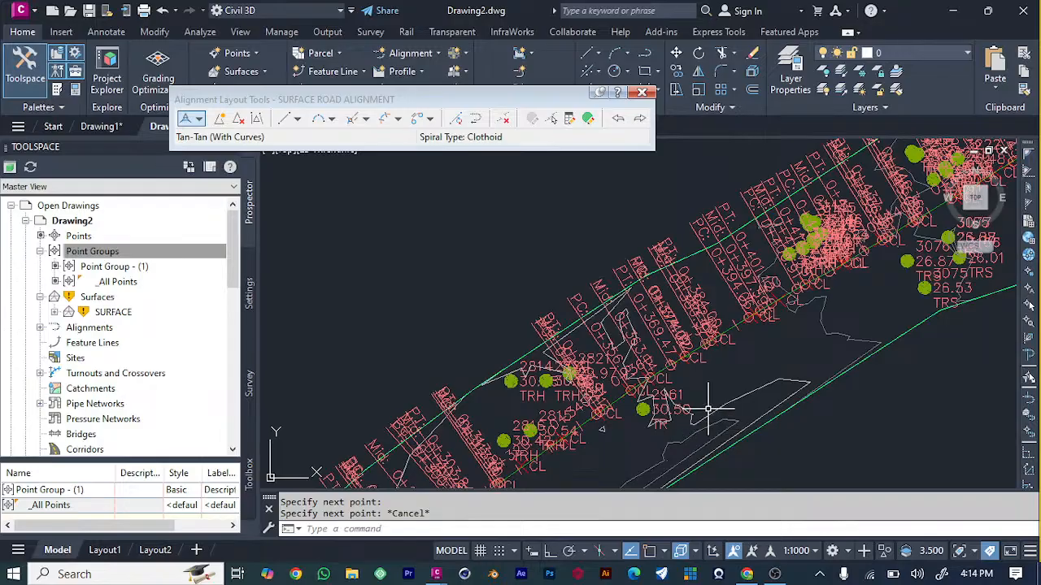
{"action": "scroll", "coordinate": [708, 411], "scroll_direction": "down", "scroll_amount": 2}
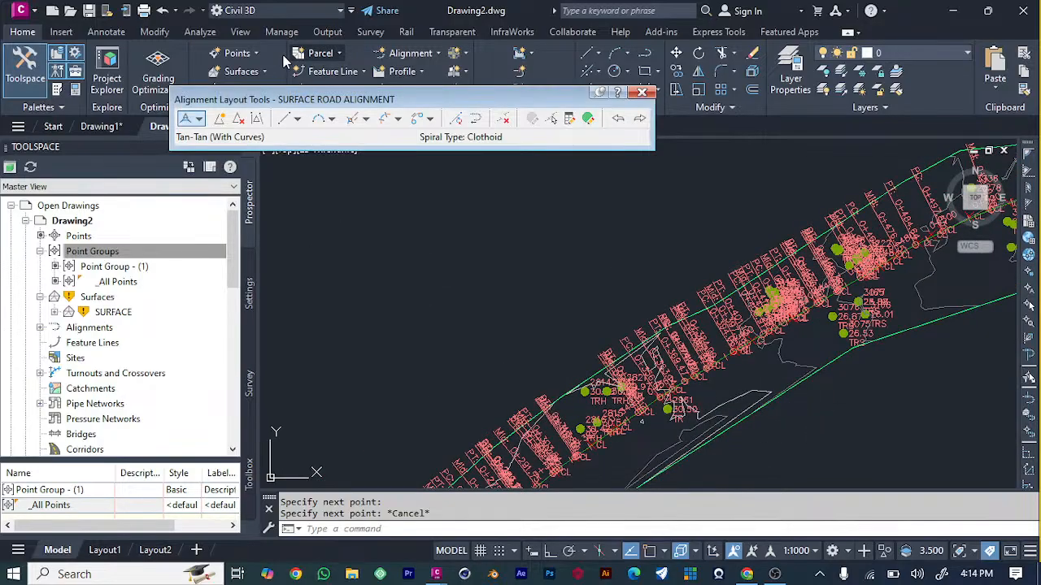
{"action": "left_click", "coordinate": [642, 91]}
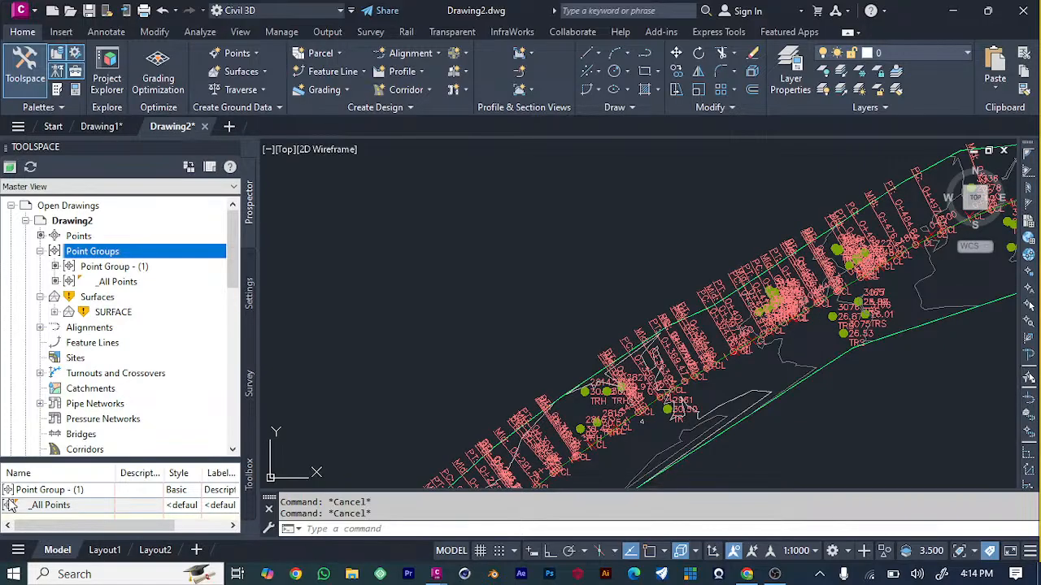
Examine the full extent of the labelled road alignment against the surface boundary.
{"action": "mouse_move", "coordinate": [10, 506]}
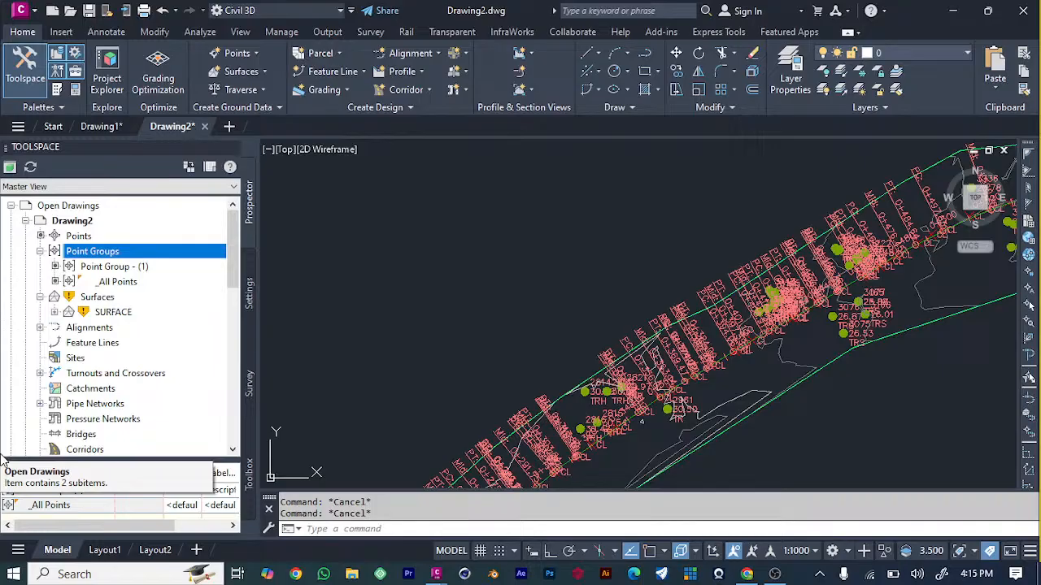
{"action": "scroll", "coordinate": [2, 461], "scroll_direction": "down", "scroll_amount": 2}
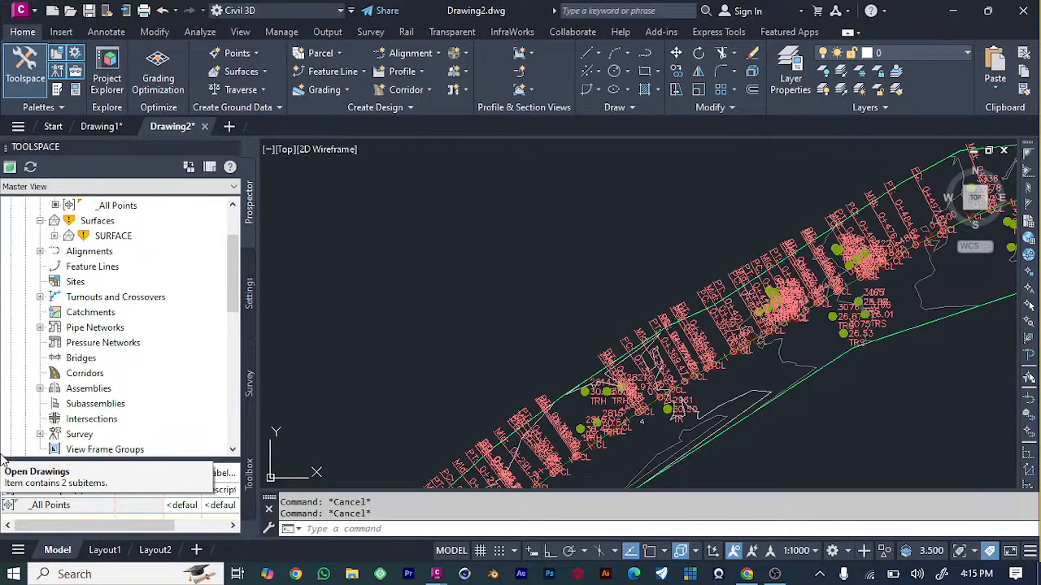
{"action": "scroll", "coordinate": [805, 223], "scroll_direction": "down", "scroll_amount": 3}
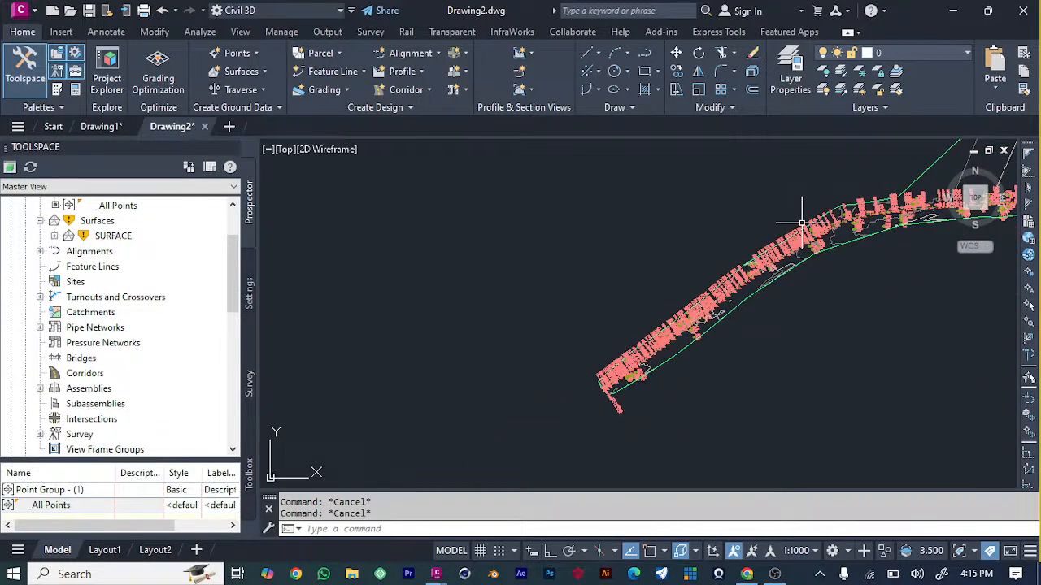
{"action": "scroll", "coordinate": [934, 259], "scroll_direction": "down", "scroll_amount": 4}
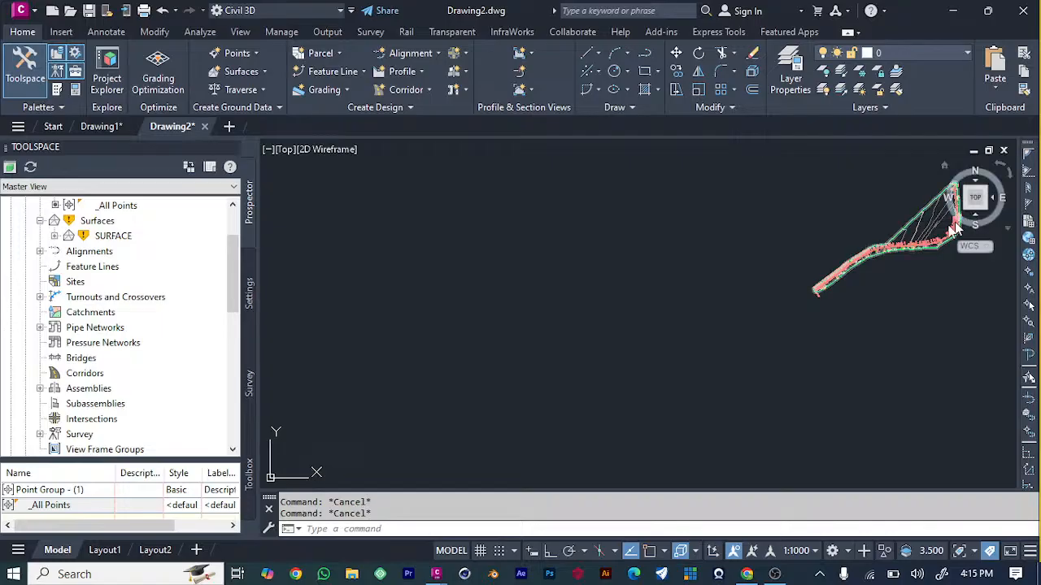
{"action": "scroll", "coordinate": [379, 333], "scroll_direction": "down", "scroll_amount": 4}
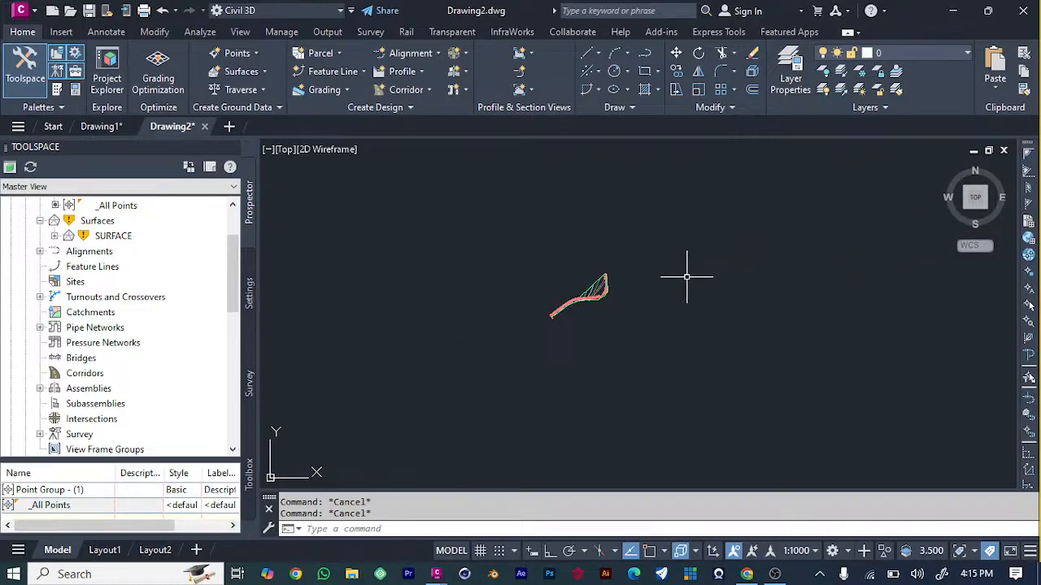
{"action": "scroll", "coordinate": [708, 280], "scroll_direction": "up", "scroll_amount": 2}
{"action": "scroll", "coordinate": [450, 298], "scroll_direction": "up", "scroll_amount": 4}
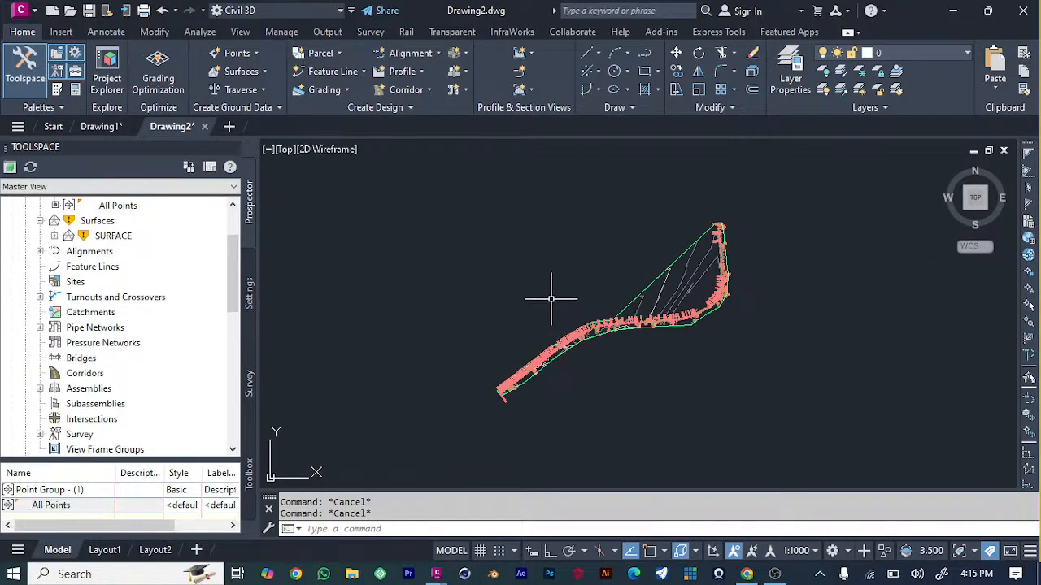
{"action": "scroll", "coordinate": [550, 298], "scroll_direction": "up", "scroll_amount": 4}
{"action": "scroll", "coordinate": [596, 290], "scroll_direction": "down", "scroll_amount": 3}
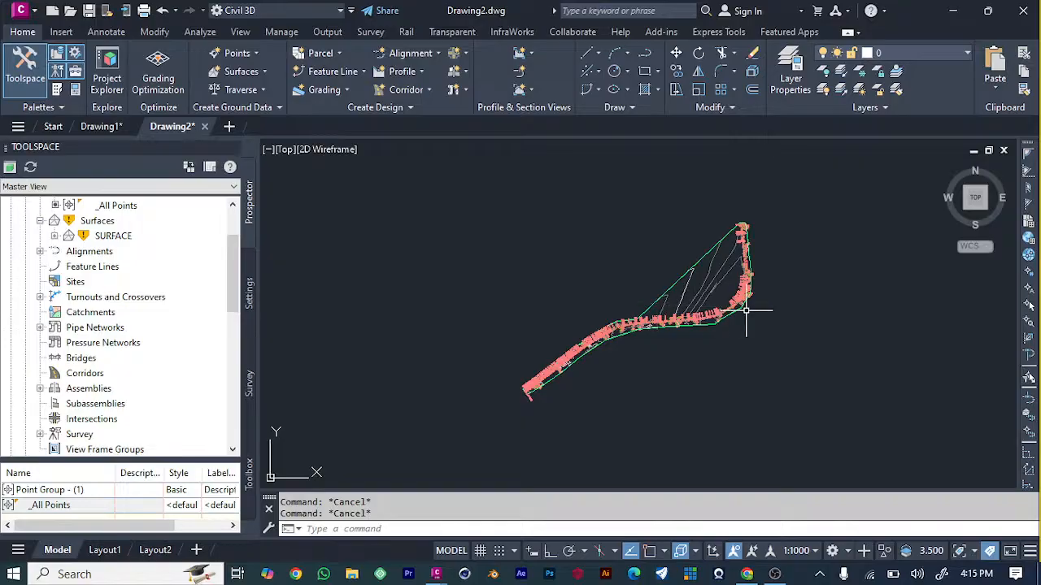
{"action": "scroll", "coordinate": [746, 310], "scroll_direction": "up", "scroll_amount": 4}
{"action": "scroll", "coordinate": [745, 309], "scroll_direction": "up", "scroll_amount": 2}
{"action": "scroll", "coordinate": [604, 341], "scroll_direction": "down", "scroll_amount": 4}
{"action": "mouse_move", "coordinate": [604, 342]}
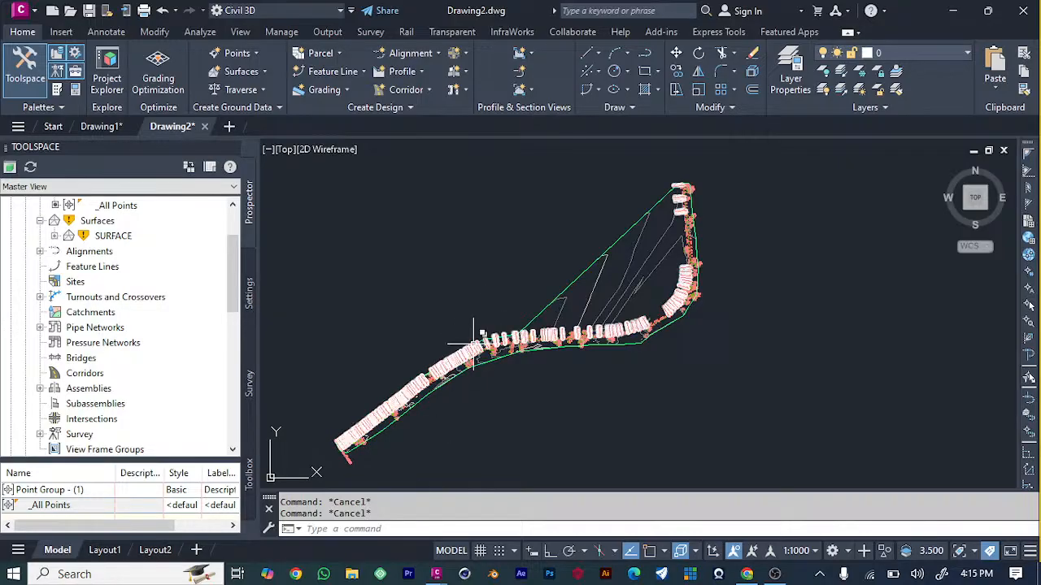
{"action": "mouse_move", "coordinate": [473, 347]}
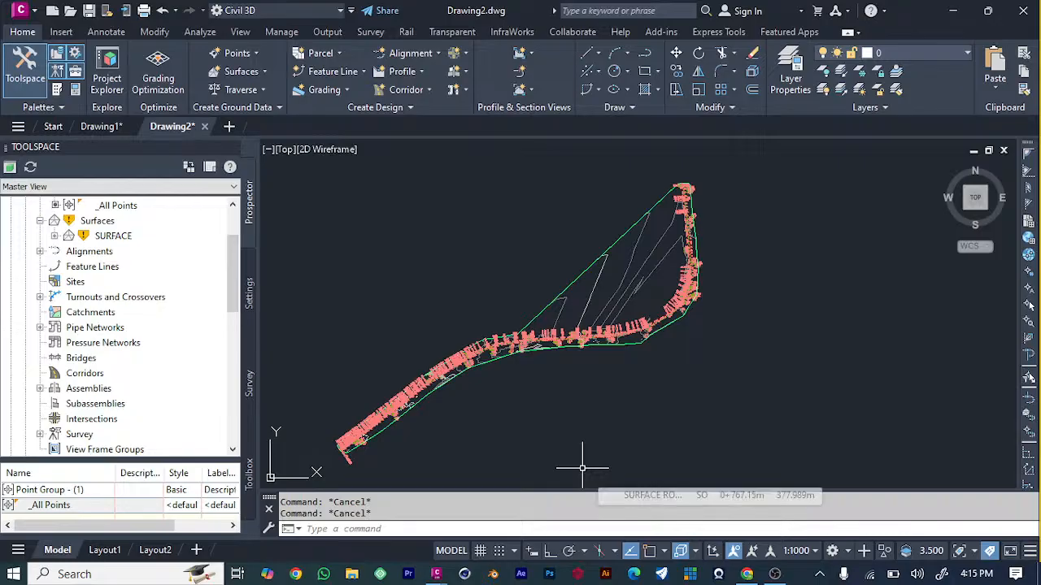
{"action": "mouse_move", "coordinate": [582, 470]}
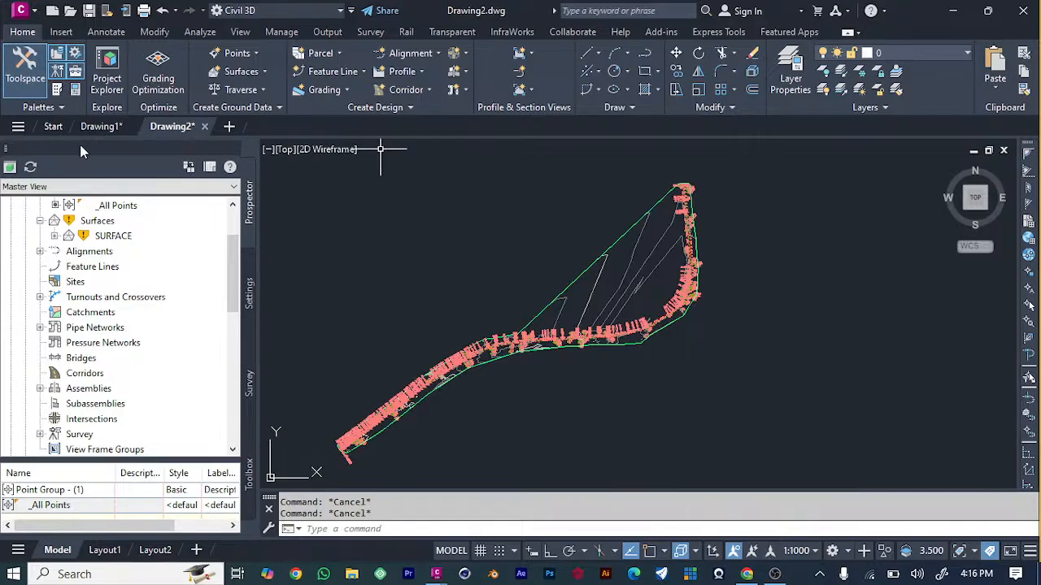
Create a surface profile by sampling SURFACE along SURFACE ROAD ALIGNMENT, and start drawing it in a profile view.
{"action": "left_click", "coordinate": [422, 72]}
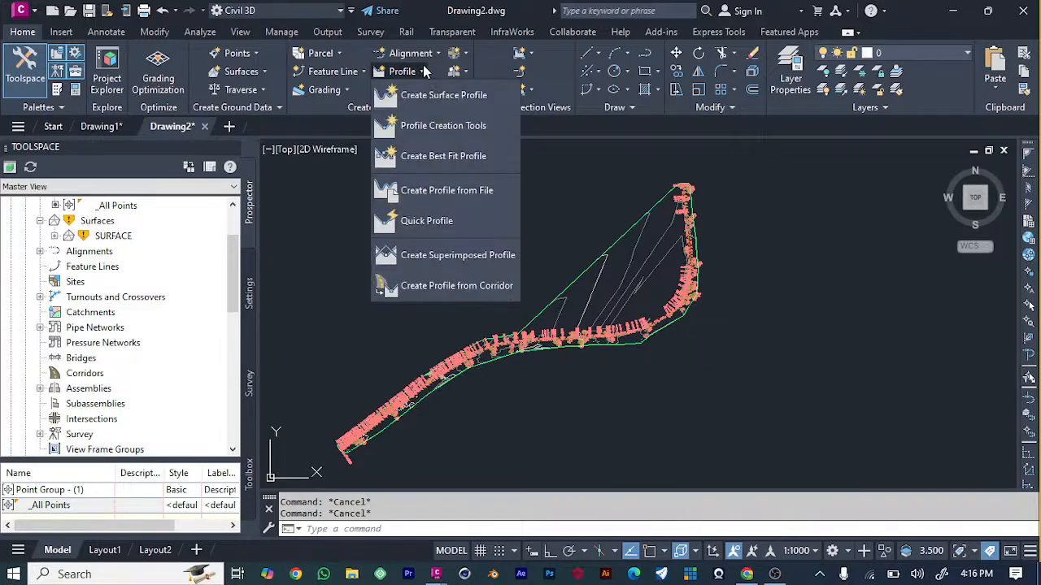
{"action": "left_click", "coordinate": [445, 95]}
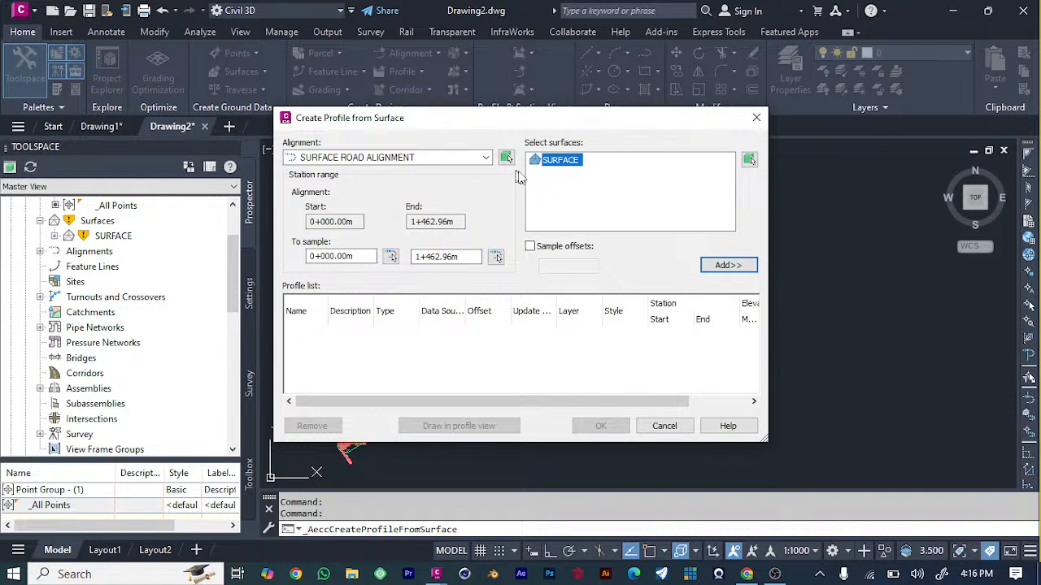
{"action": "left_click", "coordinate": [435, 158]}
{"action": "left_click", "coordinate": [435, 157]}
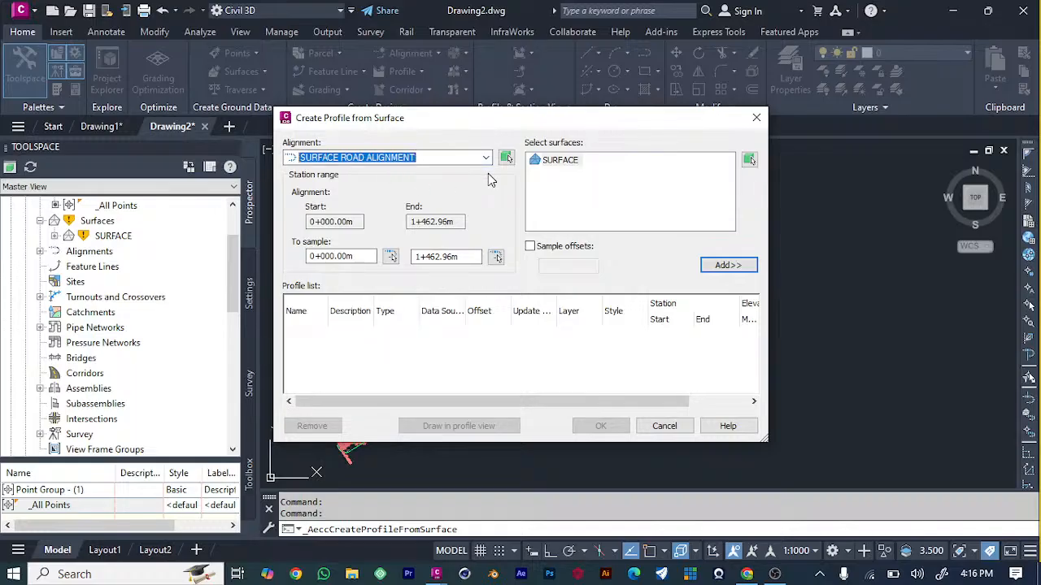
{"action": "left_click_drag", "start_coordinate": [525, 120], "coordinate": [547, 133]}
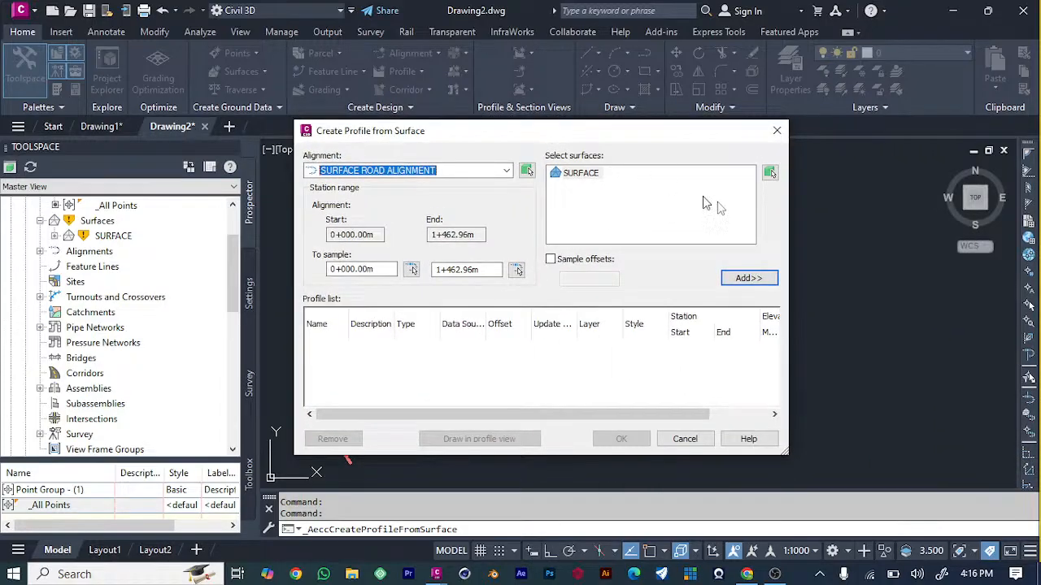
{"action": "left_click", "coordinate": [750, 279]}
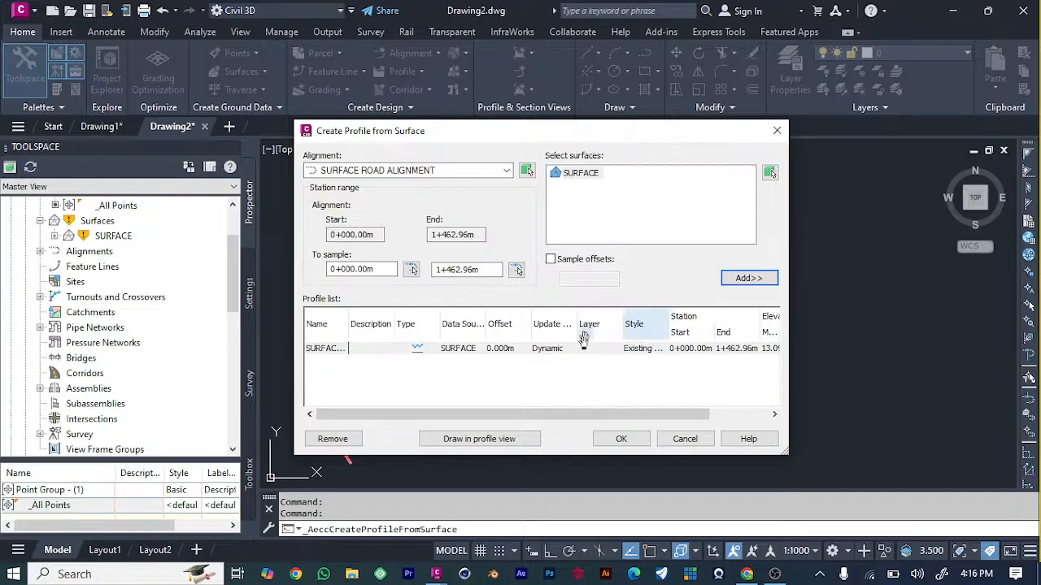
{"action": "left_click", "coordinate": [495, 440]}
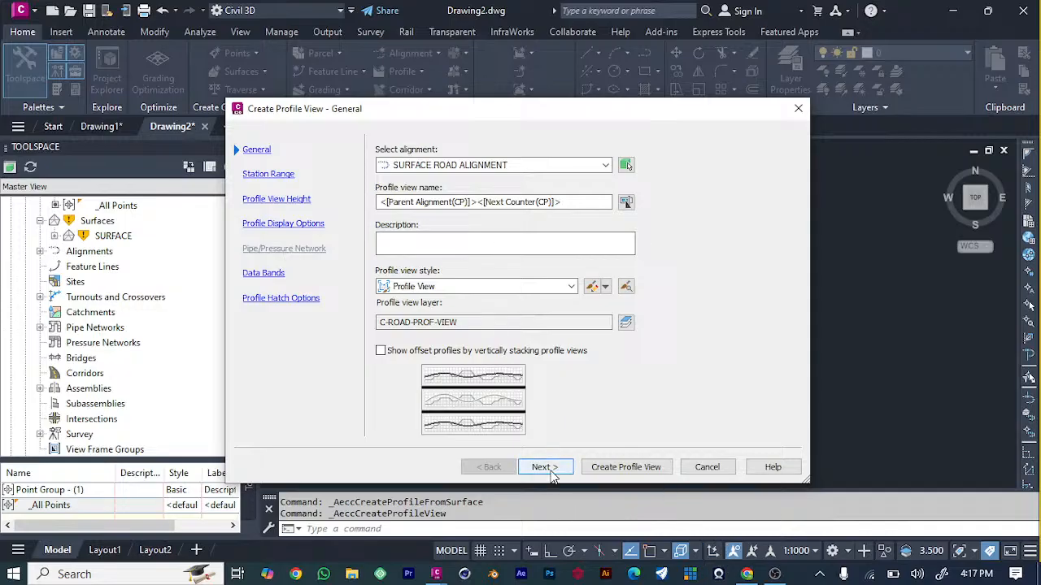
Accept the default general and station range settings and the automatic height for the profile view.
{"action": "left_click", "coordinate": [543, 468]}
{"action": "left_click", "coordinate": [543, 468]}
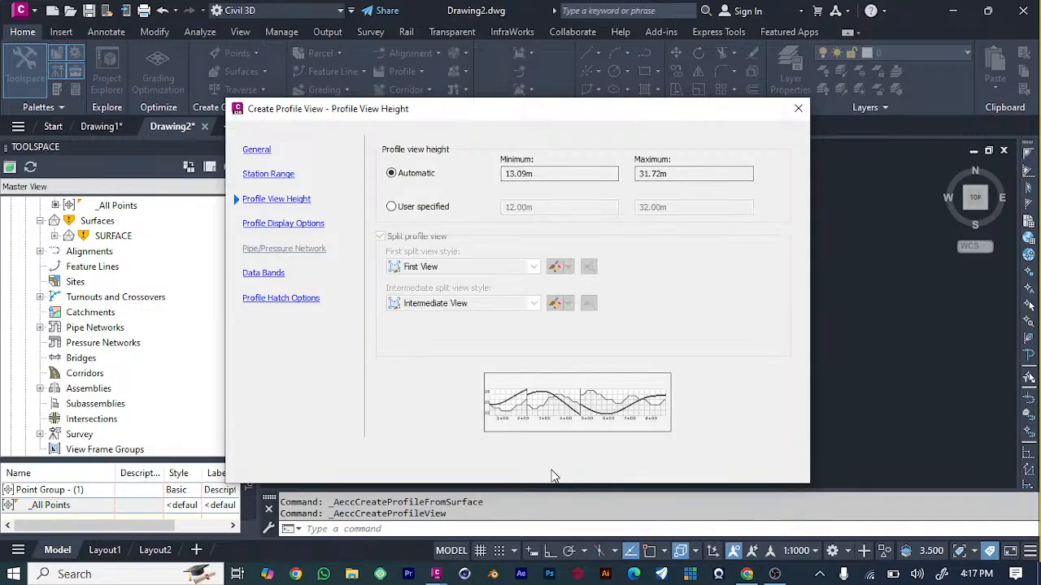
{"action": "left_click", "coordinate": [552, 475]}
{"action": "left_click", "coordinate": [554, 475]}
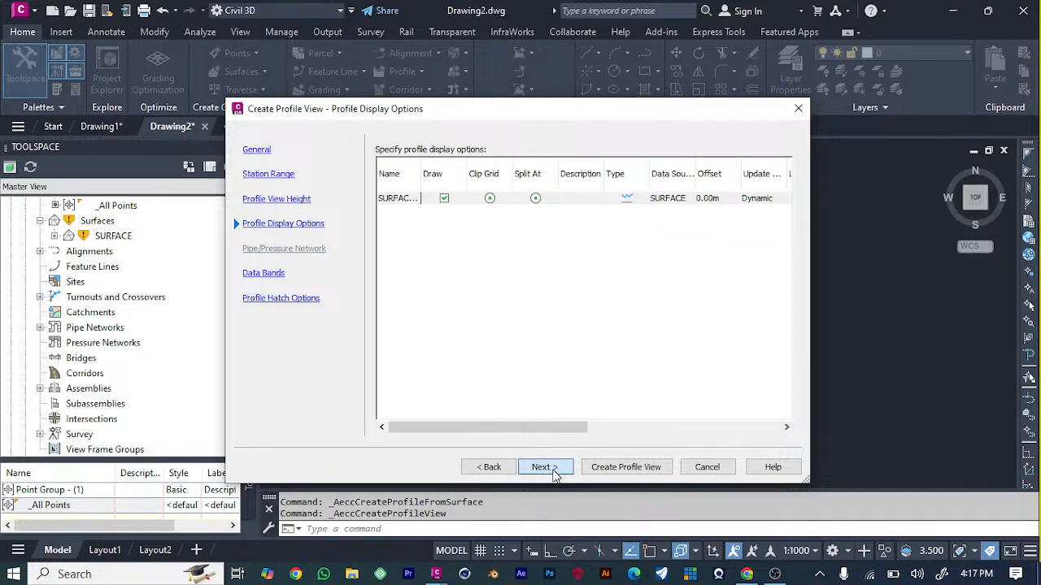
Create the profile view with the remaining default display, band and hatch options, placing it beside the surface in the drawing.
{"action": "left_click", "coordinate": [554, 475]}
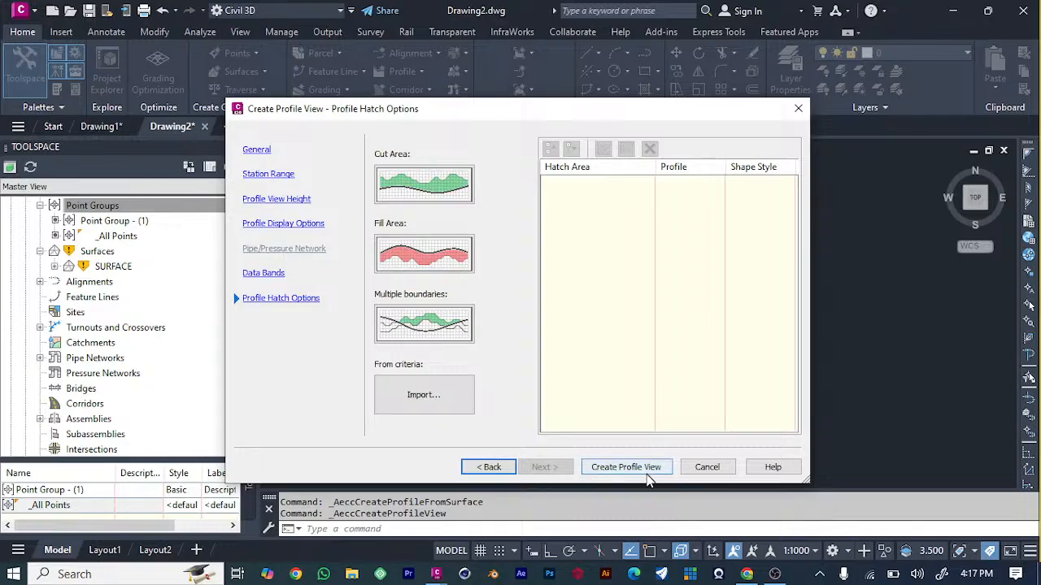
{"action": "left_click", "coordinate": [645, 474]}
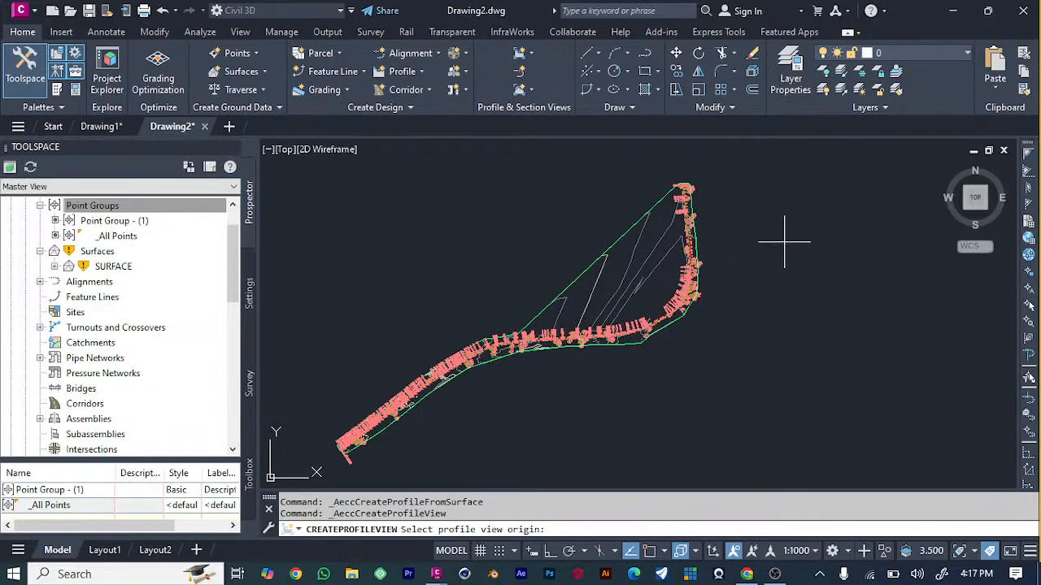
{"action": "left_click", "coordinate": [797, 228]}
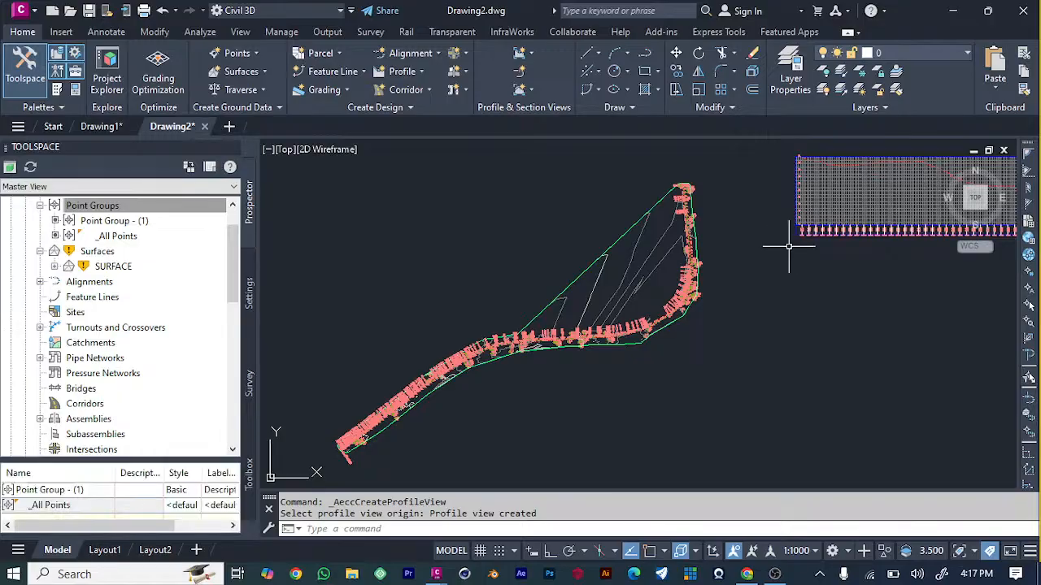
{"action": "scroll", "coordinate": [776, 335], "scroll_direction": "down", "scroll_amount": 4}
{"action": "scroll", "coordinate": [1000, 295], "scroll_direction": "up", "scroll_amount": 6}
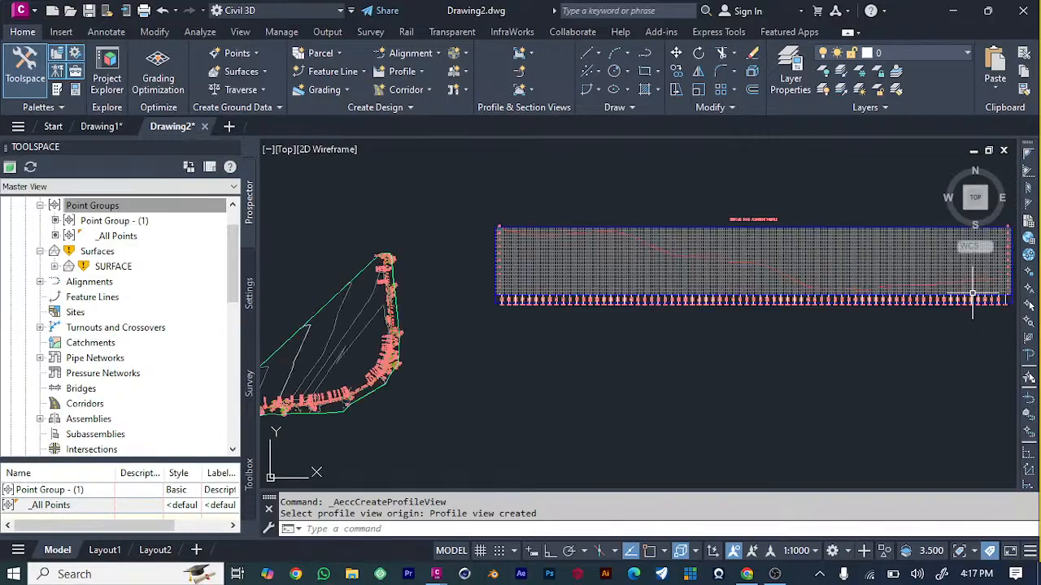
{"action": "scroll", "coordinate": [708, 342], "scroll_direction": "down", "scroll_amount": 2}
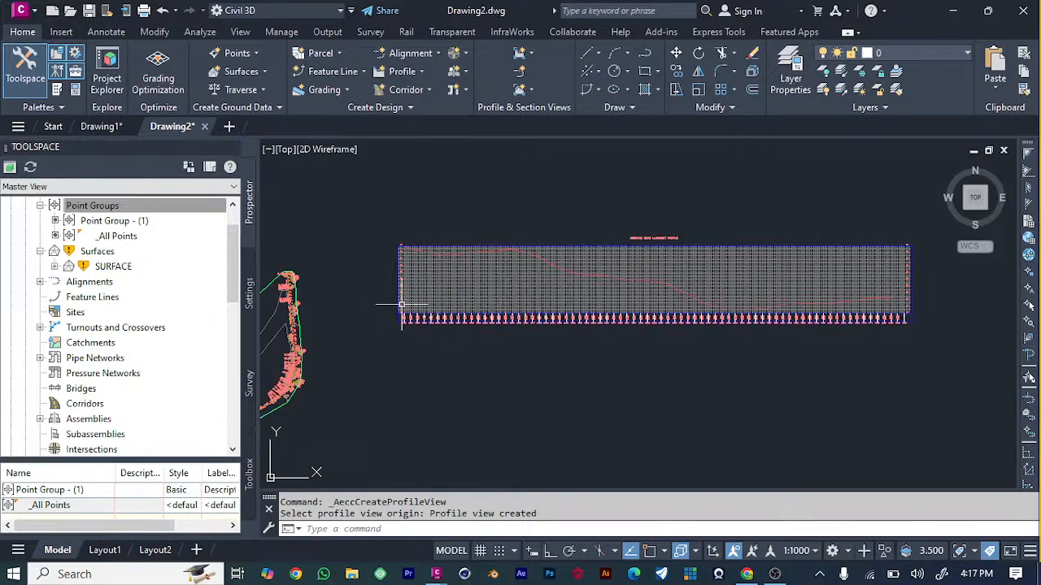
Examine the surface profile line and the station and elevation labels in the band beneath the profile view.
{"action": "scroll", "coordinate": [694, 309], "scroll_direction": "up", "scroll_amount": 5}
{"action": "scroll", "coordinate": [693, 309], "scroll_direction": "up", "scroll_amount": 2}
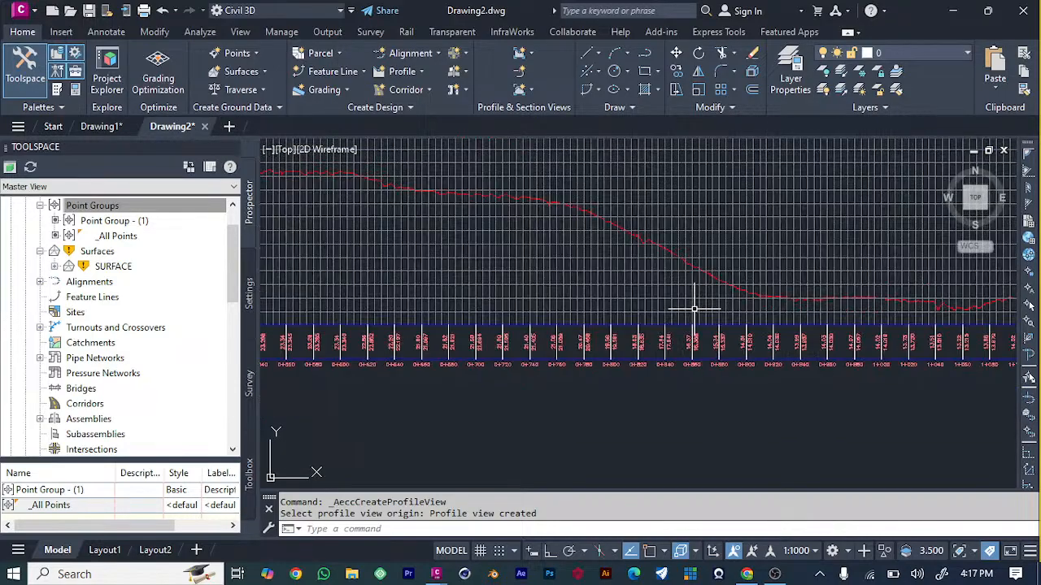
{"action": "scroll", "coordinate": [486, 216], "scroll_direction": "up", "scroll_amount": 3}
{"action": "scroll", "coordinate": [512, 199], "scroll_direction": "down", "scroll_amount": 2}
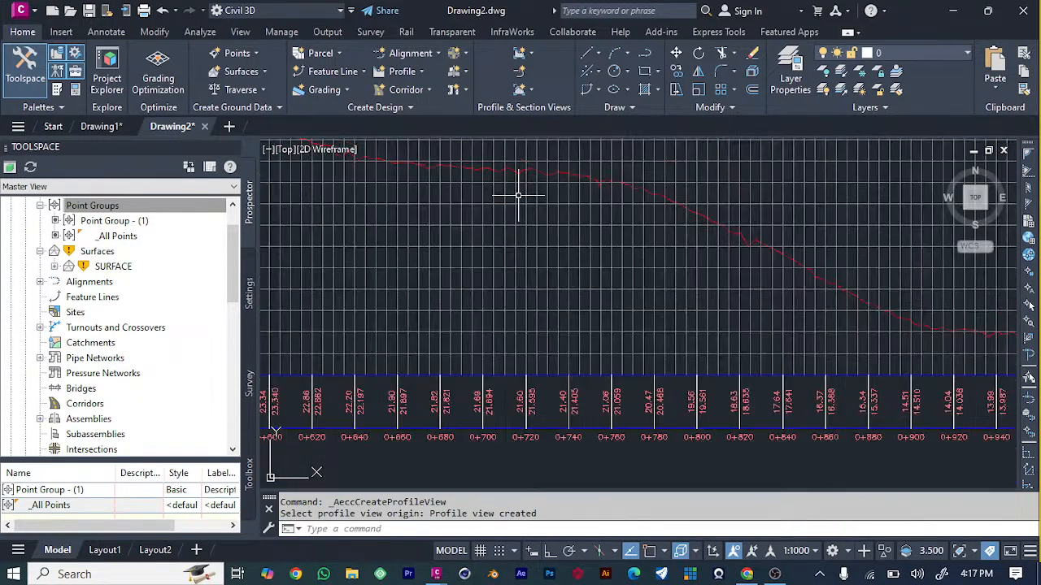
{"action": "left_click", "coordinate": [668, 196]}
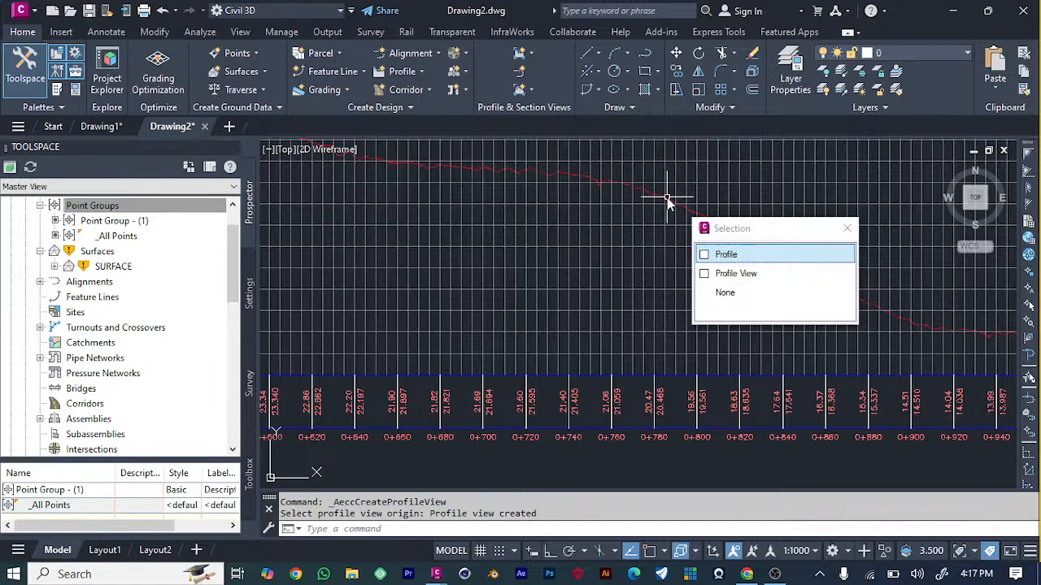
{"action": "left_click", "coordinate": [845, 215]}
{"action": "scroll", "coordinate": [626, 292], "scroll_direction": "down", "scroll_amount": 5}
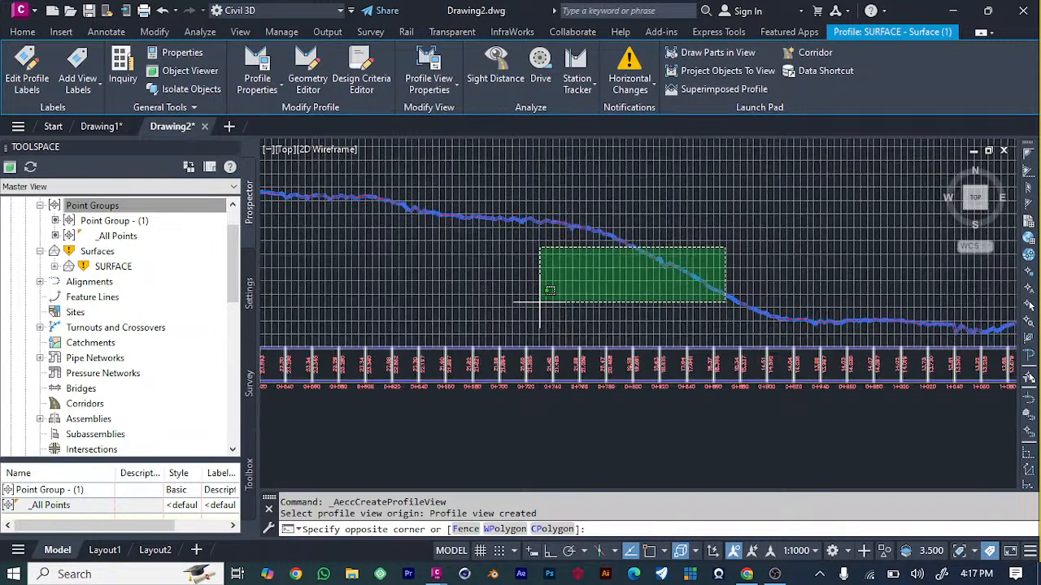
{"action": "left_click", "coordinate": [751, 364]}
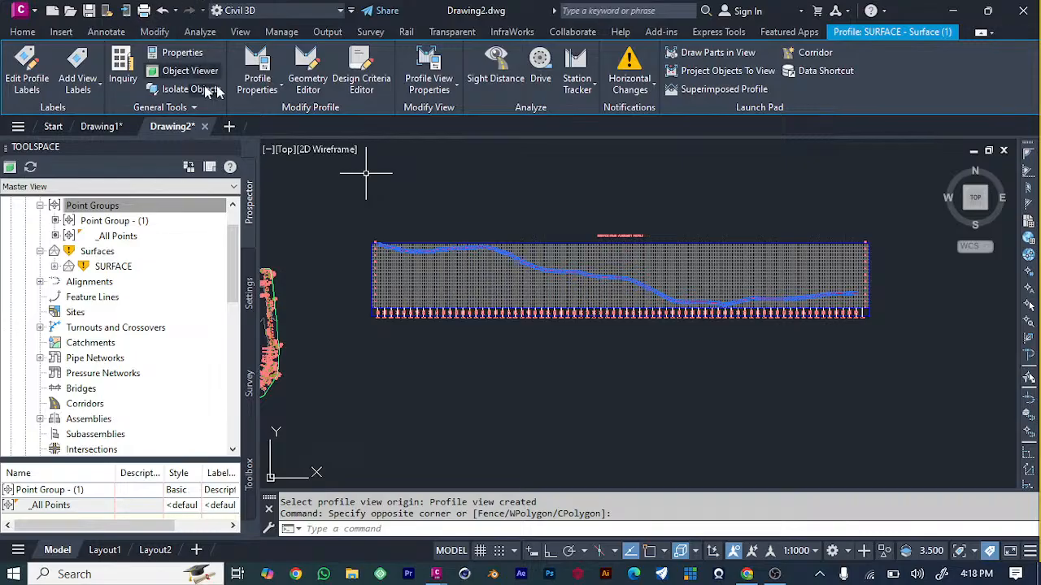
Start the Profile Creation Tools for a new layout profile.
{"action": "left_click", "coordinate": [33, 32]}
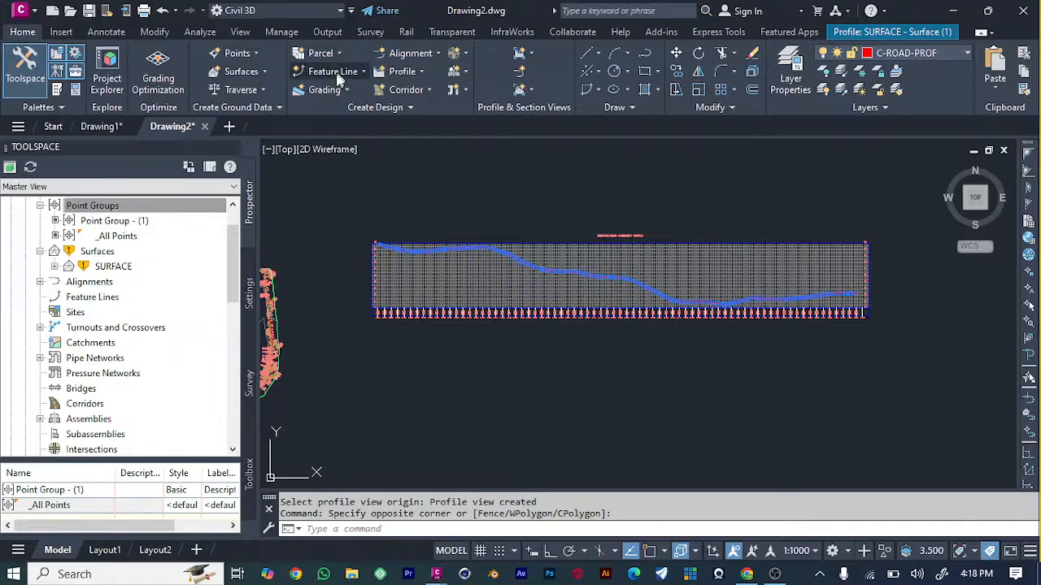
{"action": "left_click", "coordinate": [436, 53]}
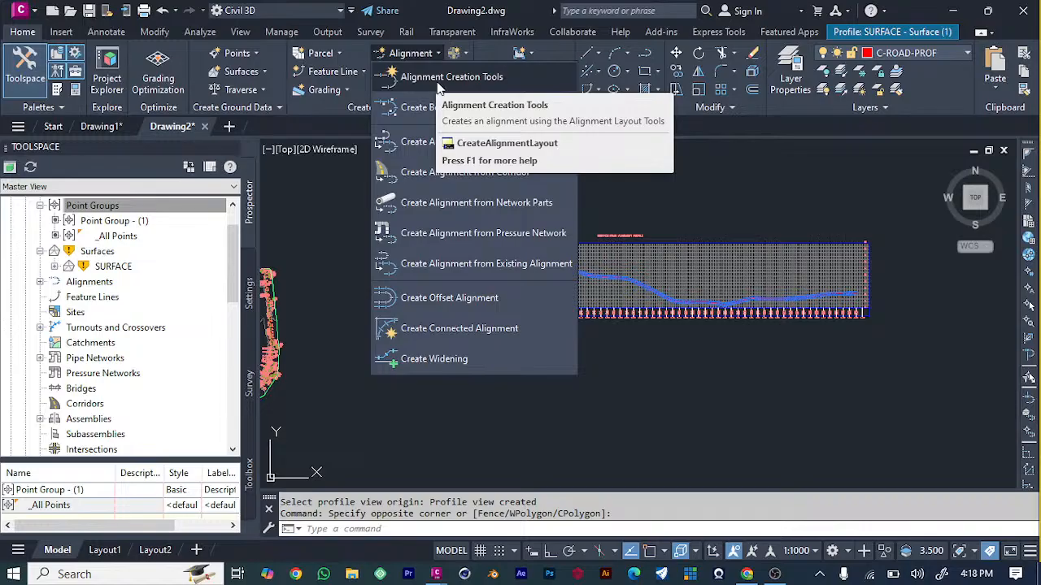
{"action": "left_click", "coordinate": [329, 170]}
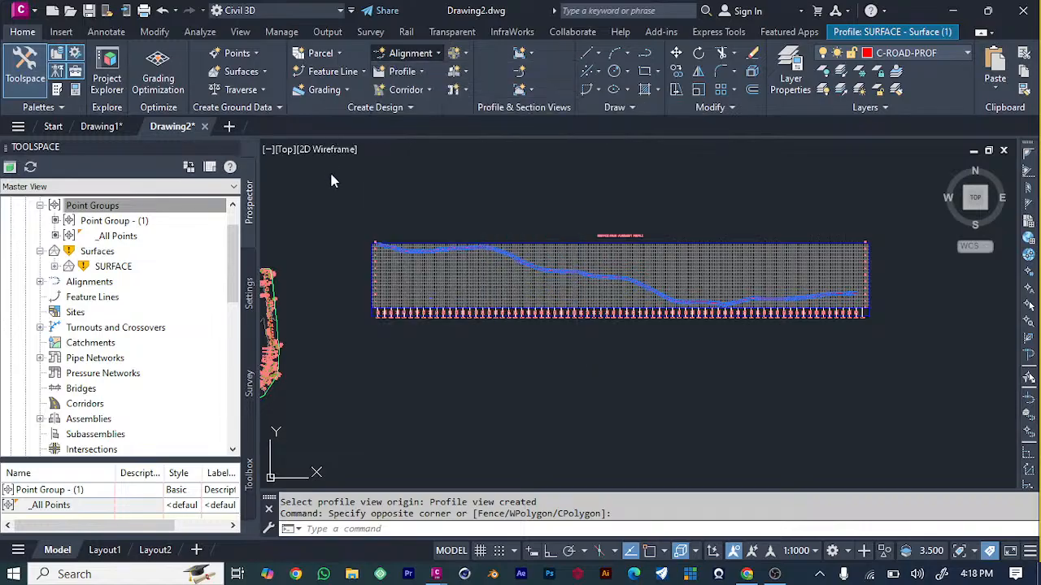
{"action": "left_click", "coordinate": [420, 72]}
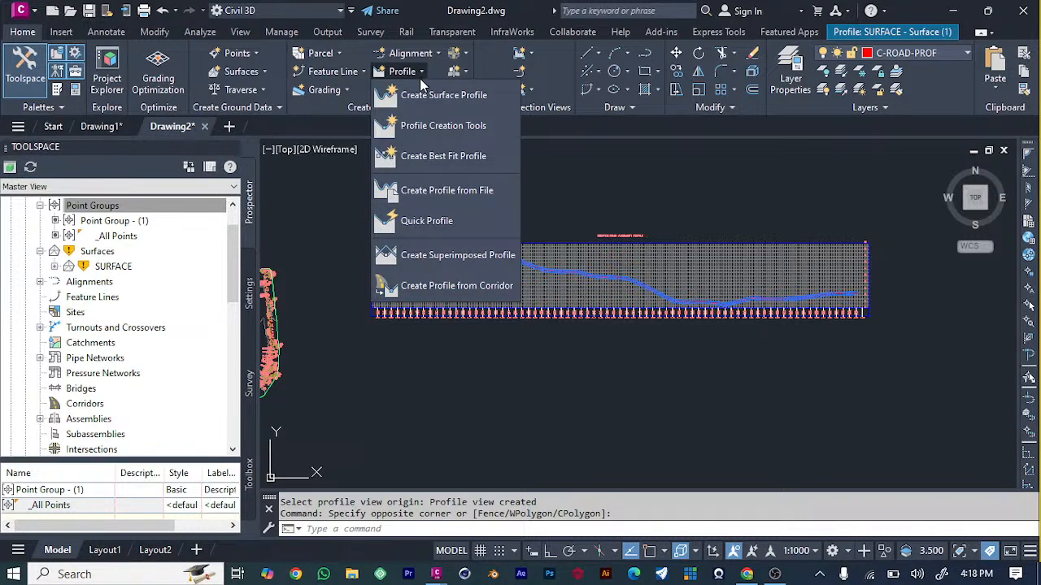
{"action": "left_click", "coordinate": [436, 131]}
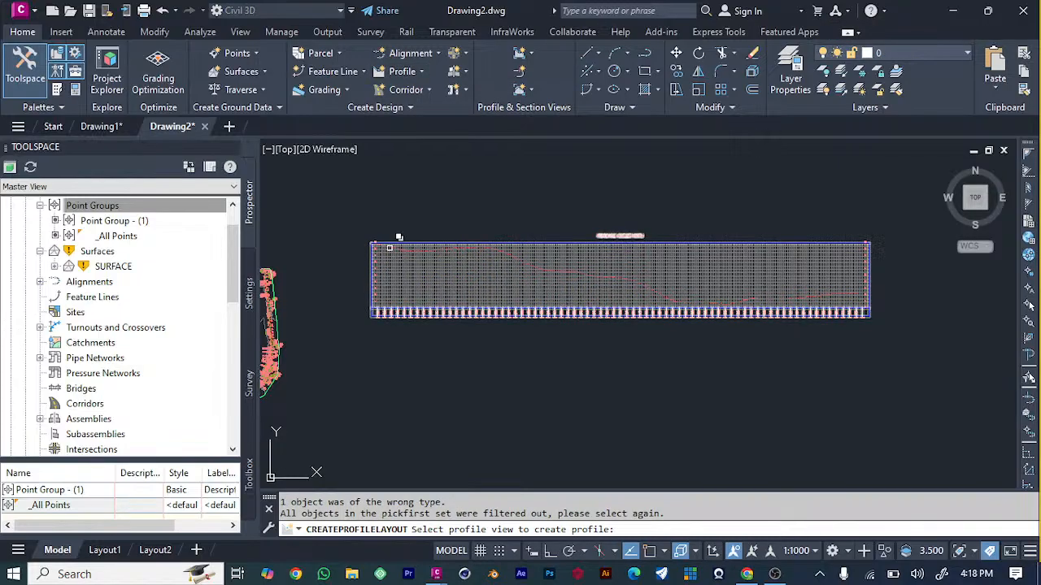
Try to use the road alignment in the plan as the target for the new layout profile.
{"action": "scroll", "coordinate": [356, 263], "scroll_direction": "down", "scroll_amount": 5}
{"action": "scroll", "coordinate": [329, 289], "scroll_direction": "up", "scroll_amount": 5}
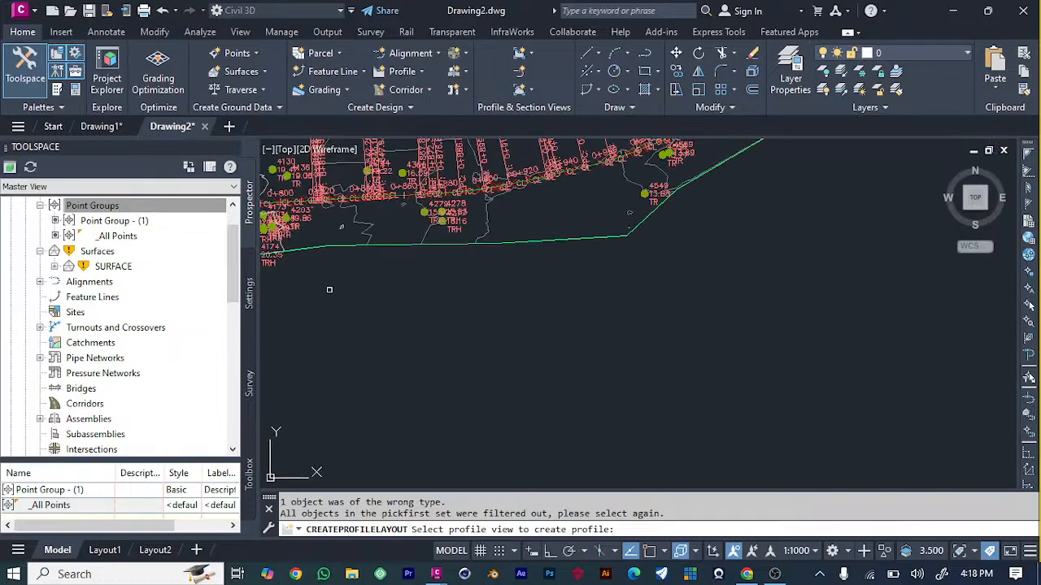
{"action": "left_click", "coordinate": [384, 197]}
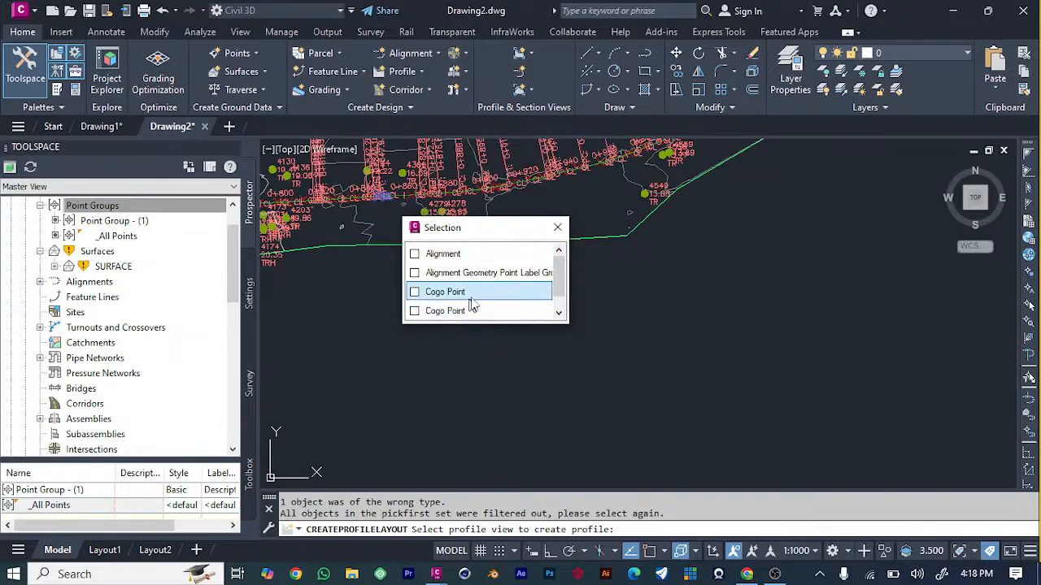
{"action": "left_click", "coordinate": [467, 255]}
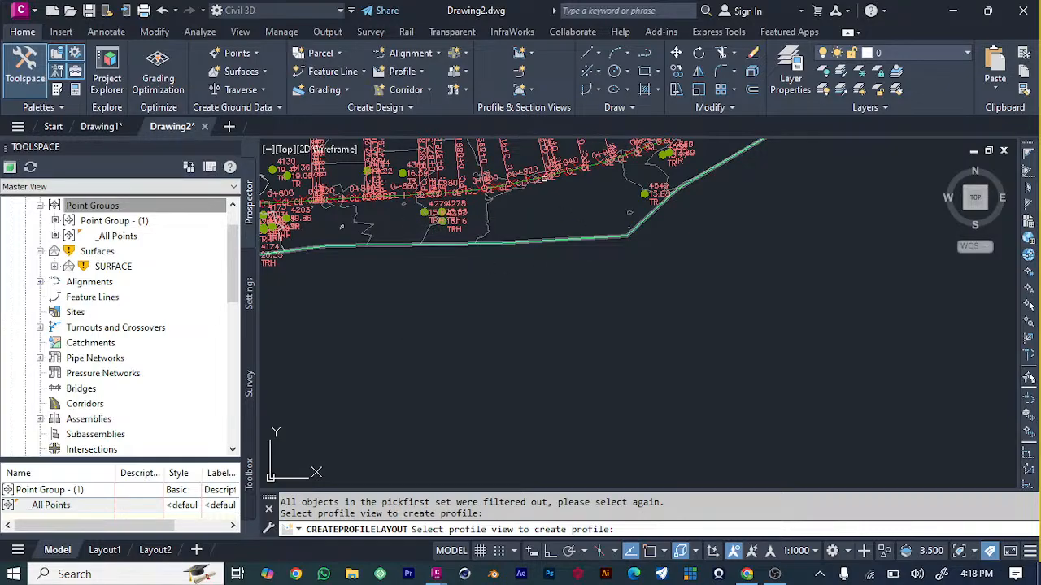
Create a layout profile in the profile view with the Design Profile style and the Complete Label Set.
{"action": "scroll", "coordinate": [722, 316], "scroll_direction": "down", "scroll_amount": 5}
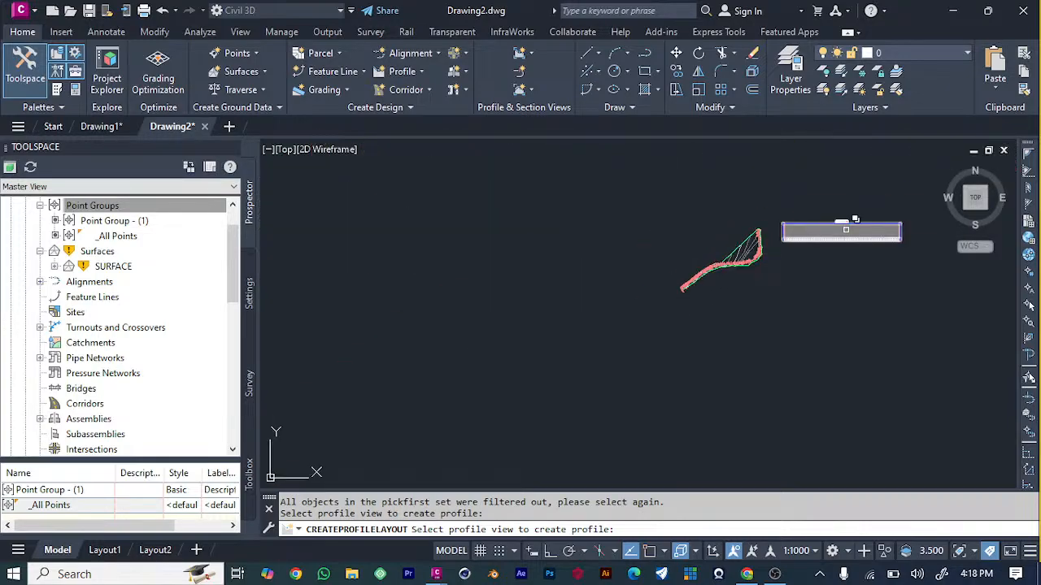
{"action": "scroll", "coordinate": [846, 230], "scroll_direction": "up", "scroll_amount": 6}
{"action": "left_click", "coordinate": [704, 254]}
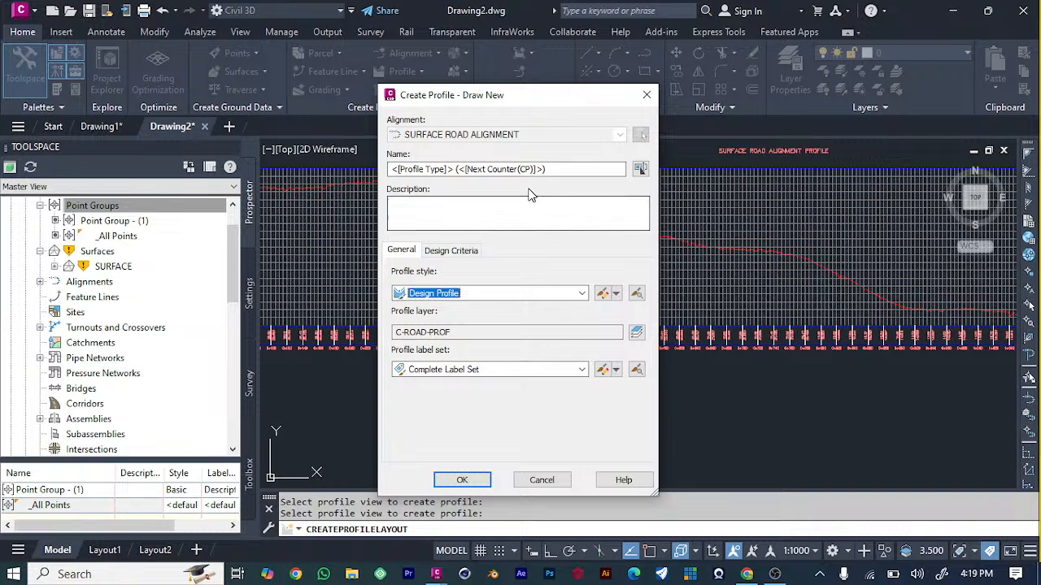
{"action": "left_click", "coordinate": [461, 482]}
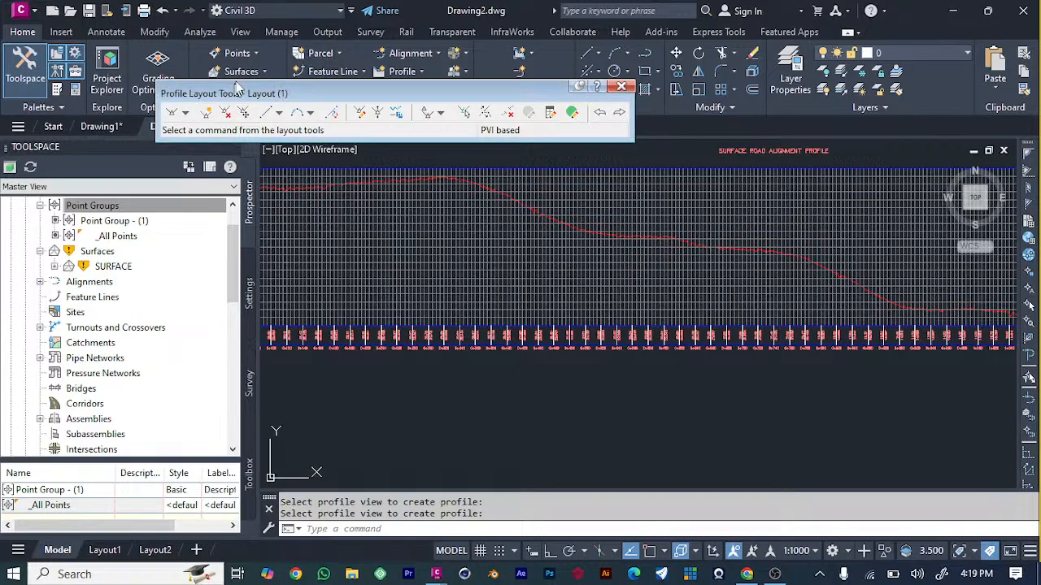
Draw tangents with curves from the start of the profile view, running below the surface line's first hump and meeting it near mid-length.
{"action": "left_click", "coordinate": [185, 113]}
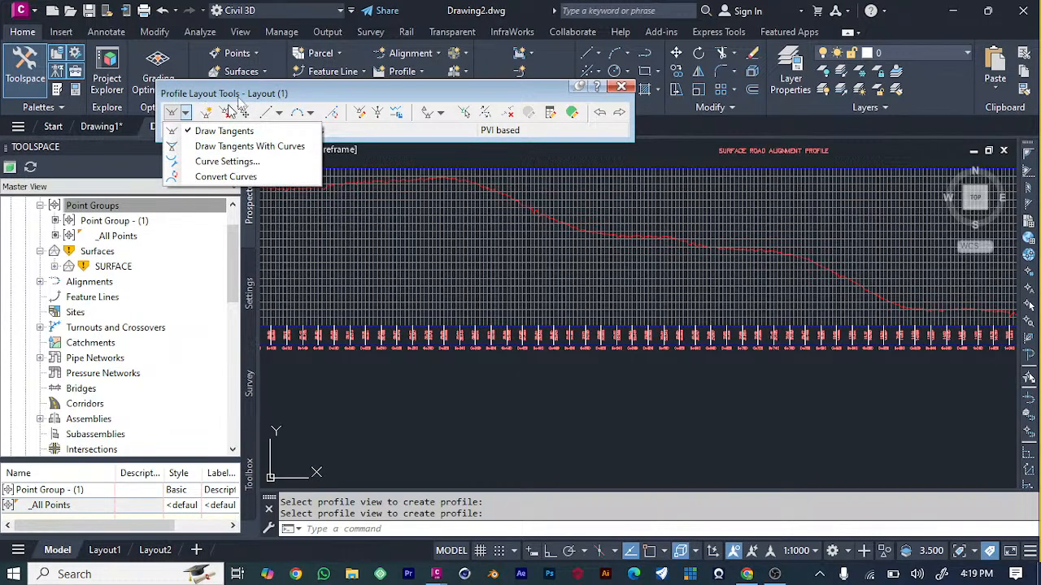
{"action": "left_click", "coordinate": [225, 151]}
{"action": "scroll", "coordinate": [434, 267], "scroll_direction": "down", "scroll_amount": 4}
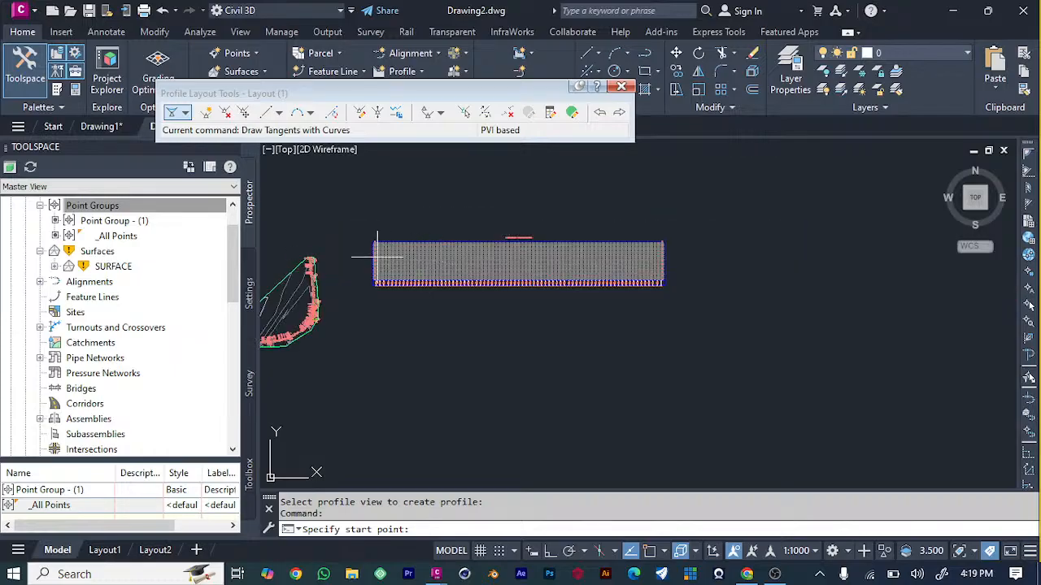
{"action": "scroll", "coordinate": [342, 259], "scroll_direction": "up", "scroll_amount": 4}
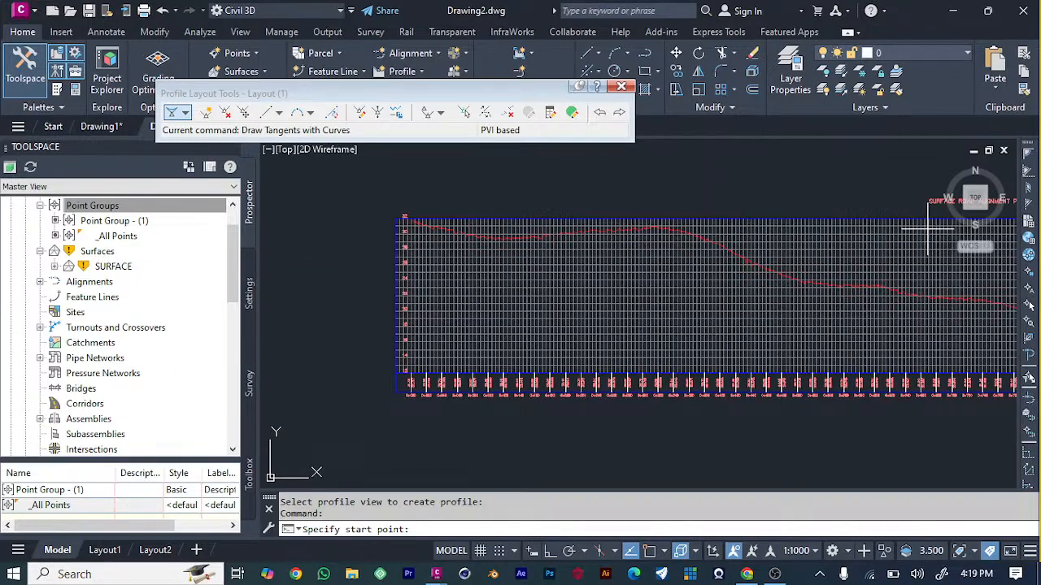
{"action": "left_click", "coordinate": [407, 234]}
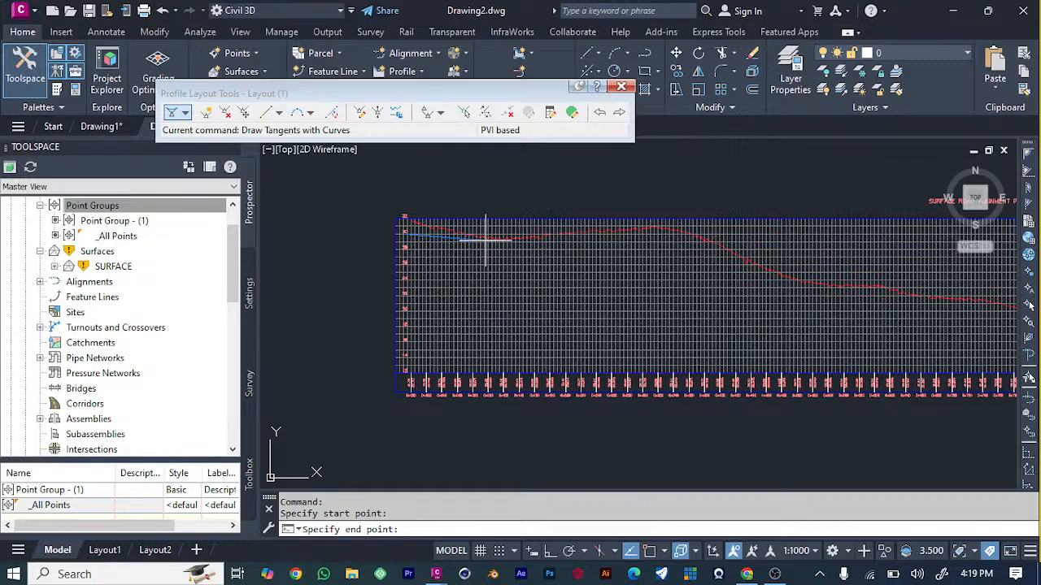
{"action": "left_click", "coordinate": [517, 247]}
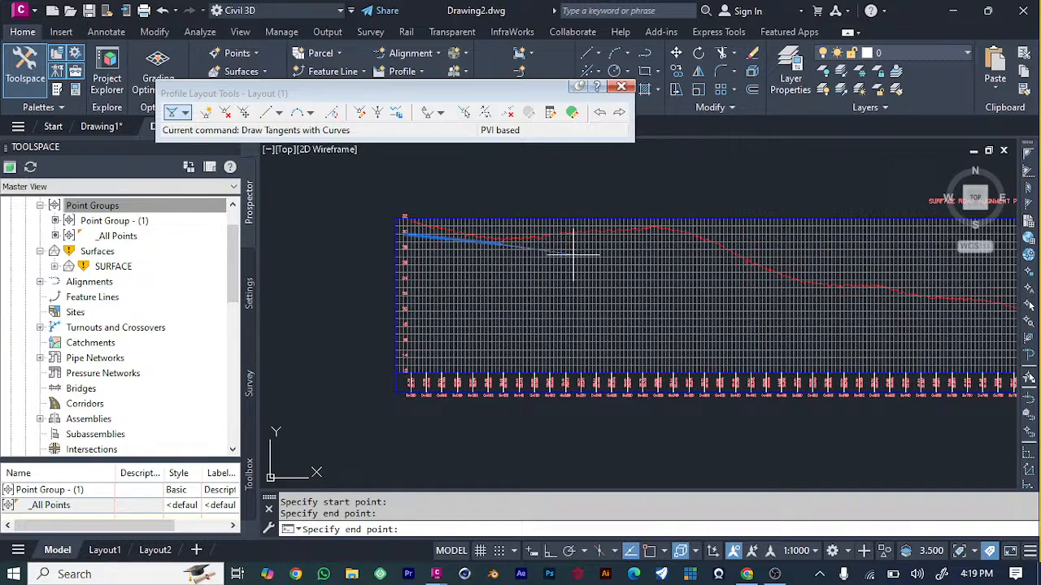
{"action": "left_click", "coordinate": [614, 251]}
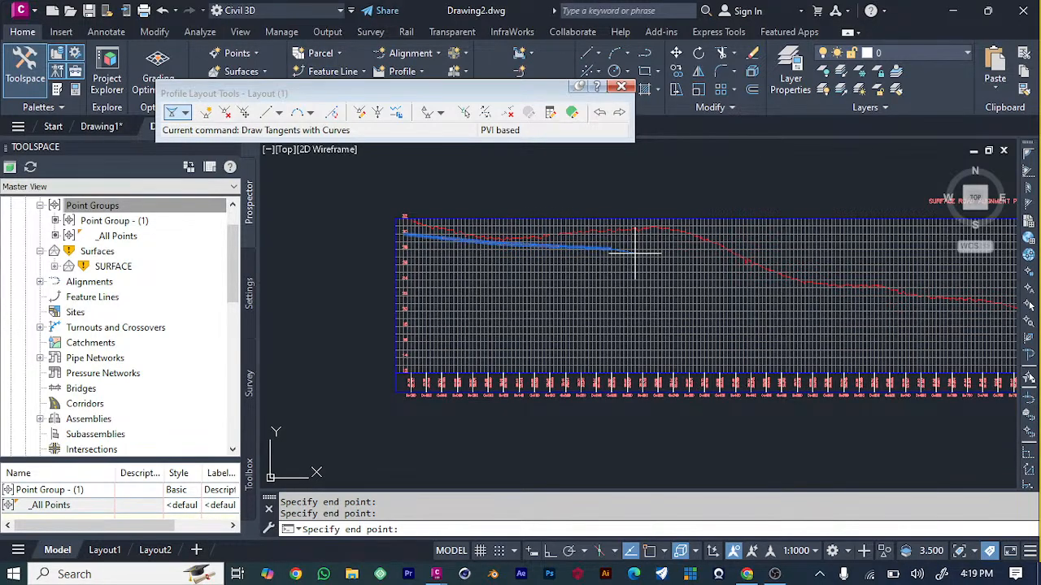
{"action": "left_click", "coordinate": [699, 262]}
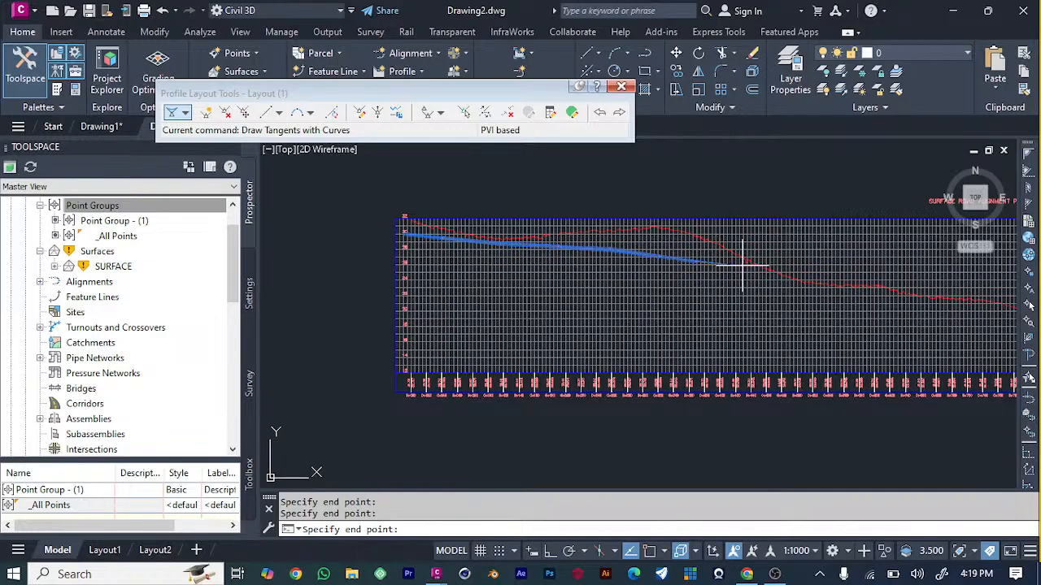
{"action": "left_click", "coordinate": [856, 286]}
{"action": "left_click", "coordinate": [939, 298]}
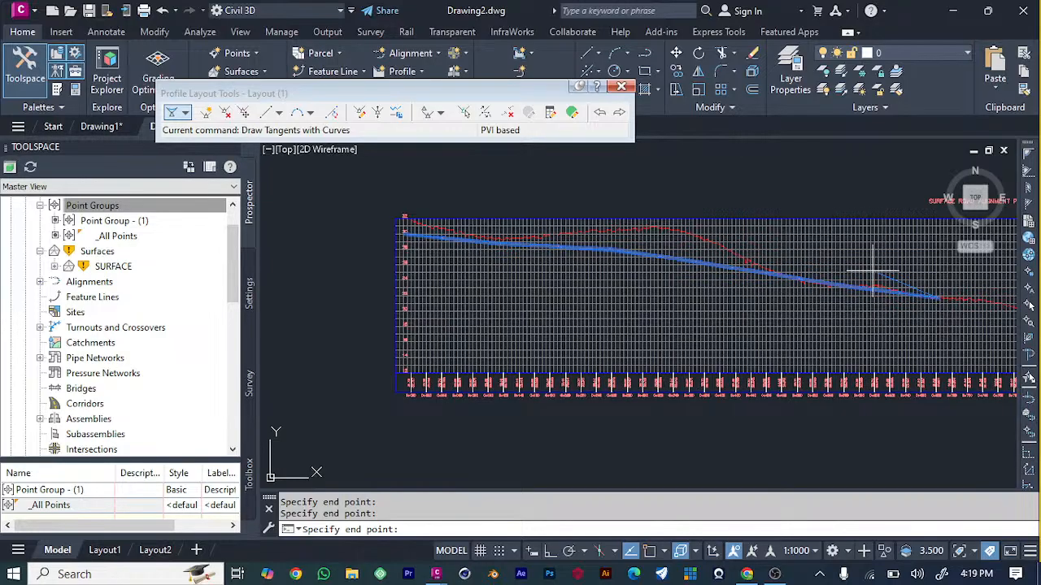
Continue the design tangents roughly along the surface line to the end of the profile view and finish the layout profile.
{"action": "scroll", "coordinate": [927, 319], "scroll_direction": "down", "scroll_amount": 5}
{"action": "scroll", "coordinate": [948, 302], "scroll_direction": "up", "scroll_amount": 5}
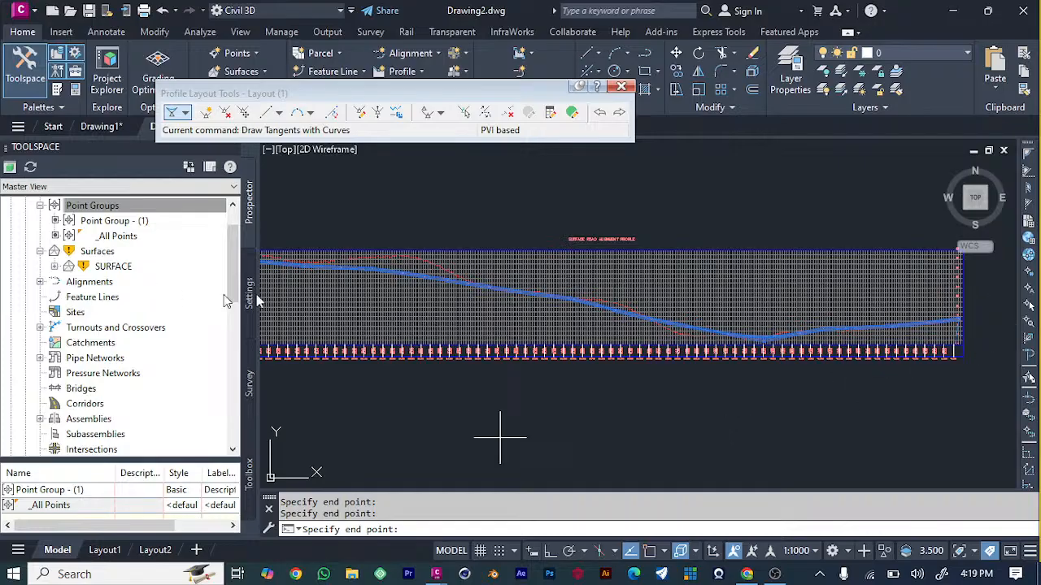
{"action": "scroll", "coordinate": [553, 316], "scroll_direction": "down", "scroll_amount": 2}
{"action": "scroll", "coordinate": [429, 309], "scroll_direction": "up", "scroll_amount": 3}
{"action": "scroll", "coordinate": [430, 309], "scroll_direction": "up", "scroll_amount": 2}
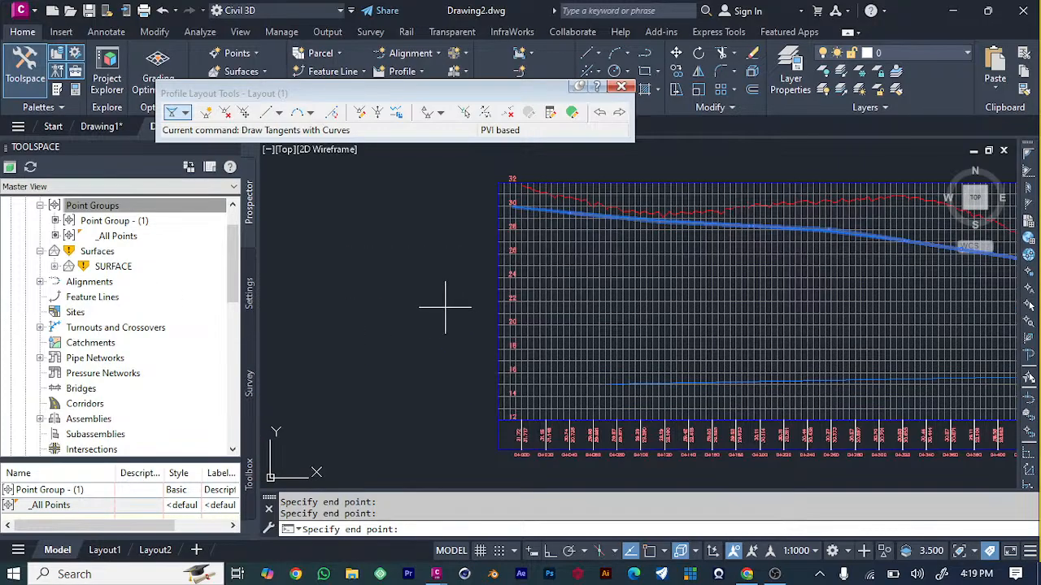
{"action": "scroll", "coordinate": [441, 301], "scroll_direction": "down", "scroll_amount": 2}
{"action": "scroll", "coordinate": [442, 301], "scroll_direction": "down", "scroll_amount": 2}
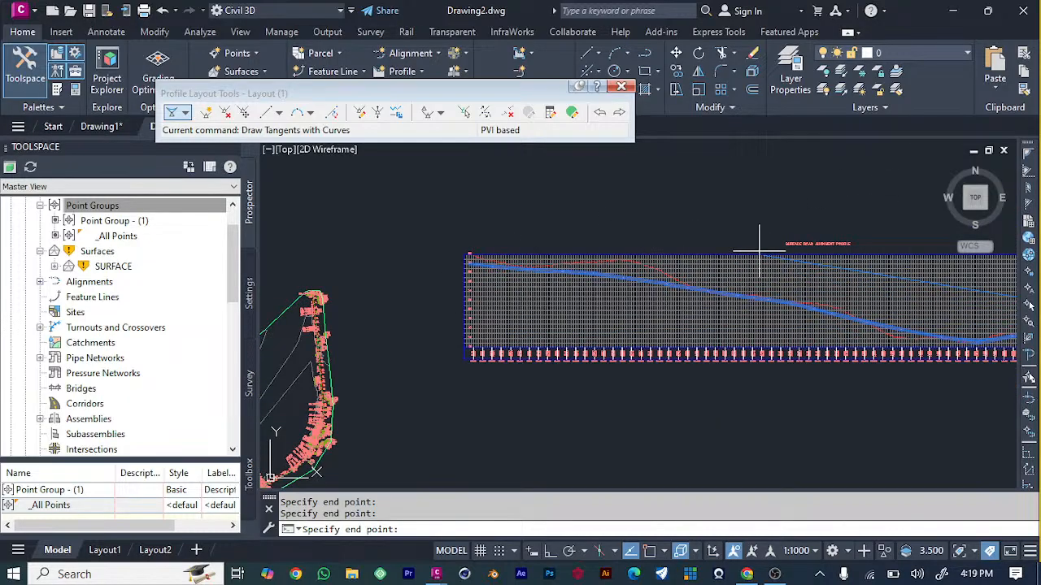
{"action": "key", "text": "Escape"}
{"action": "middle_click_drag", "start_coordinate": [800, 216], "coordinate": [589, 211]}
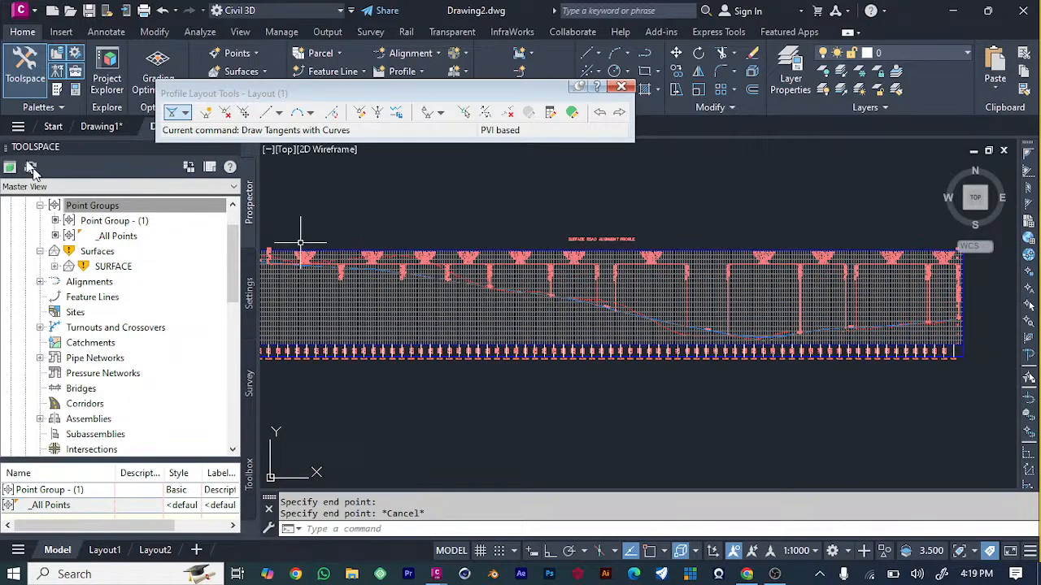
{"action": "scroll", "coordinate": [576, 384], "scroll_direction": "down", "scroll_amount": 3}
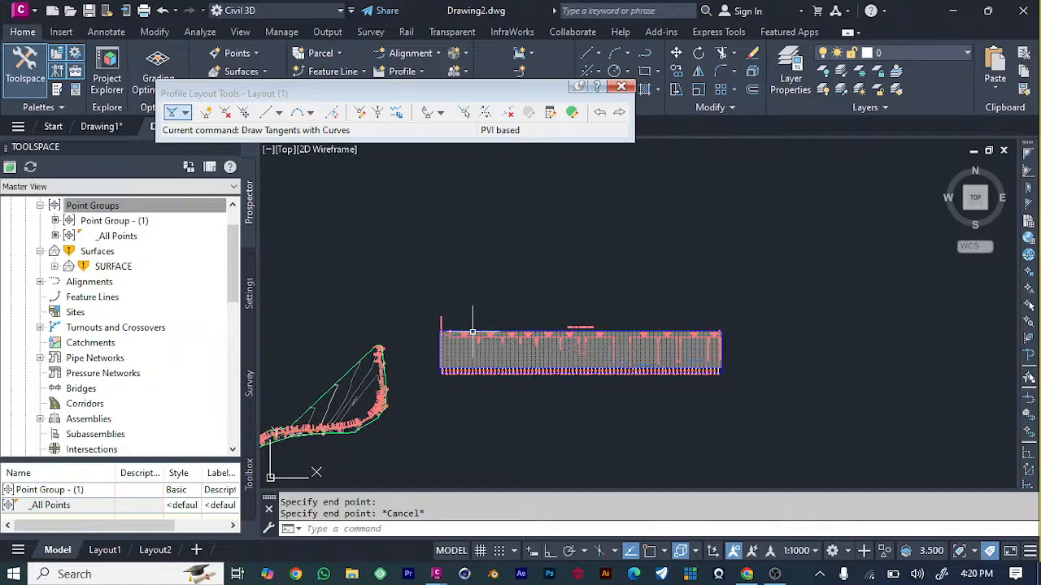
{"action": "scroll", "coordinate": [479, 342], "scroll_direction": "up", "scroll_amount": 5}
{"action": "scroll", "coordinate": [506, 376], "scroll_direction": "down", "scroll_amount": 6}
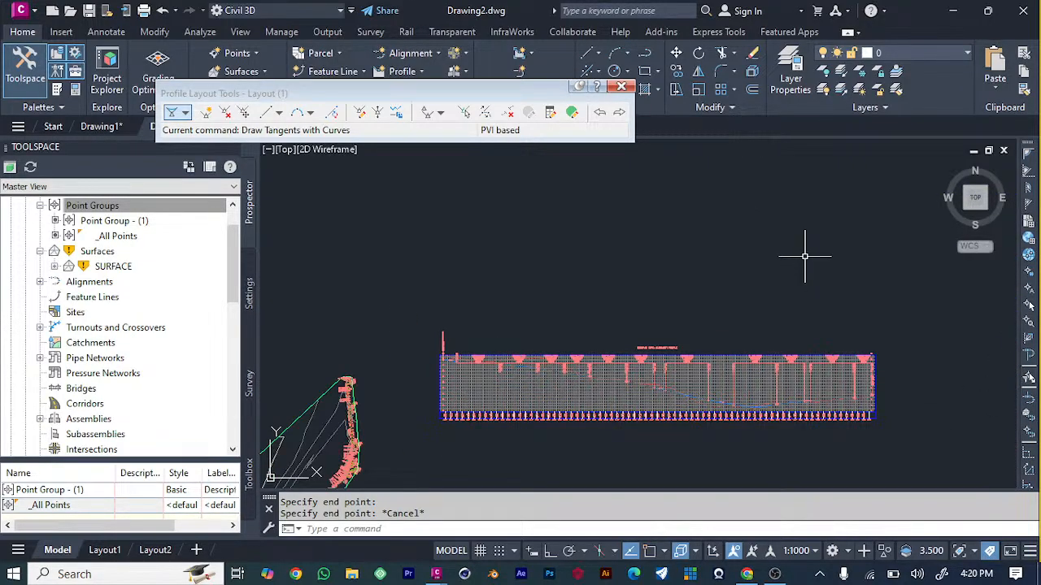
Examine the design profile against the surface line along the whole profile view and compare its location with the plan.
{"action": "scroll", "coordinate": [806, 256], "scroll_direction": "up", "scroll_amount": 4}
{"action": "scroll", "coordinate": [805, 256], "scroll_direction": "down", "scroll_amount": 4}
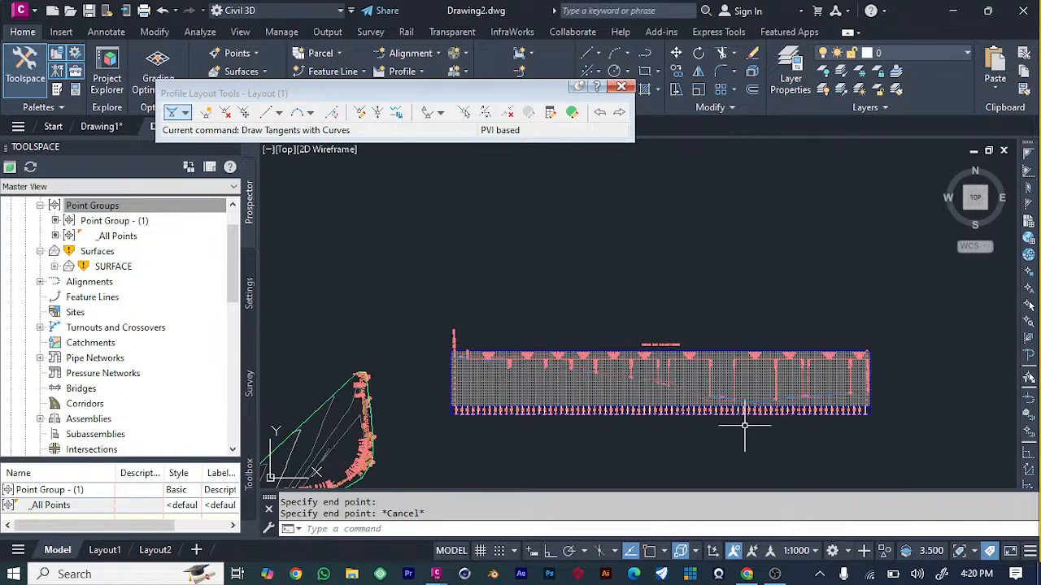
{"action": "scroll", "coordinate": [758, 425], "scroll_direction": "up", "scroll_amount": 4}
{"action": "scroll", "coordinate": [727, 425], "scroll_direction": "down", "scroll_amount": 2}
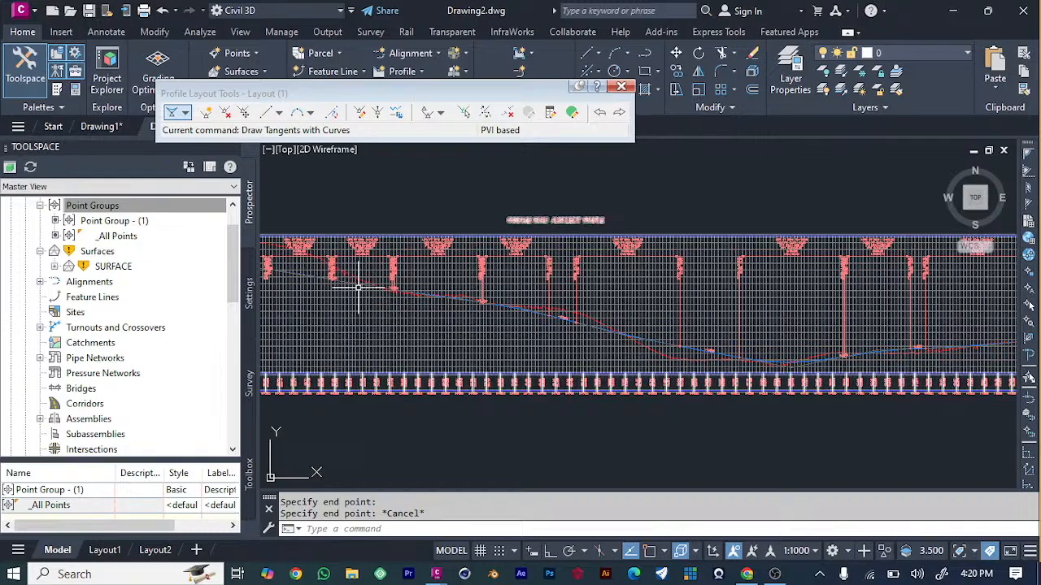
{"action": "scroll", "coordinate": [553, 317], "scroll_direction": "down", "scroll_amount": 2}
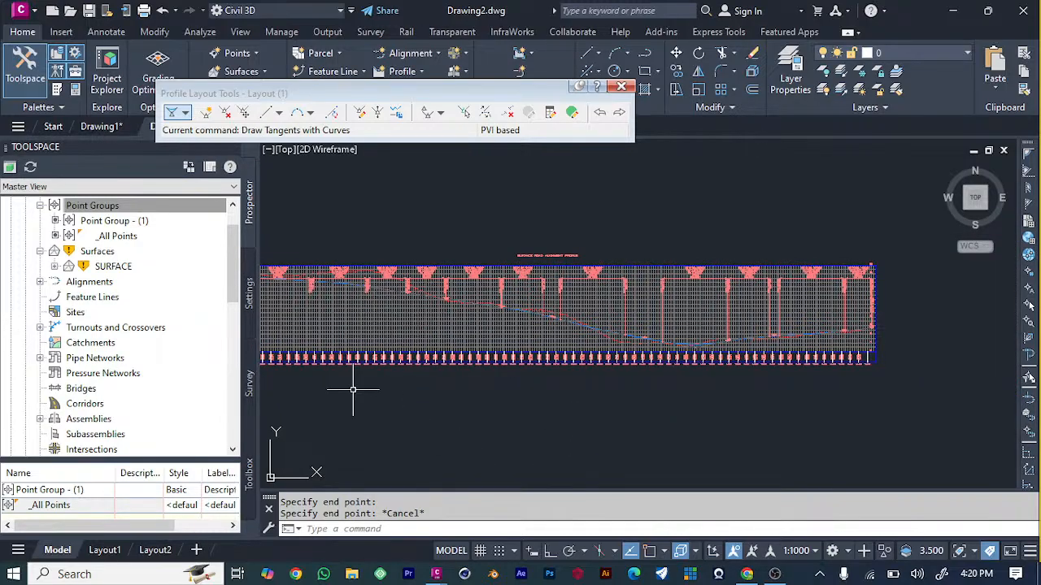
{"action": "scroll", "coordinate": [353, 391], "scroll_direction": "down", "scroll_amount": 4}
{"action": "scroll", "coordinate": [307, 363], "scroll_direction": "up", "scroll_amount": 4}
{"action": "scroll", "coordinate": [307, 362], "scroll_direction": "up", "scroll_amount": 2}
{"action": "scroll", "coordinate": [309, 363], "scroll_direction": "down", "scroll_amount": 2}
{"action": "scroll", "coordinate": [942, 258], "scroll_direction": "up", "scroll_amount": 2}
{"action": "scroll", "coordinate": [942, 258], "scroll_direction": "down", "scroll_amount": 2}
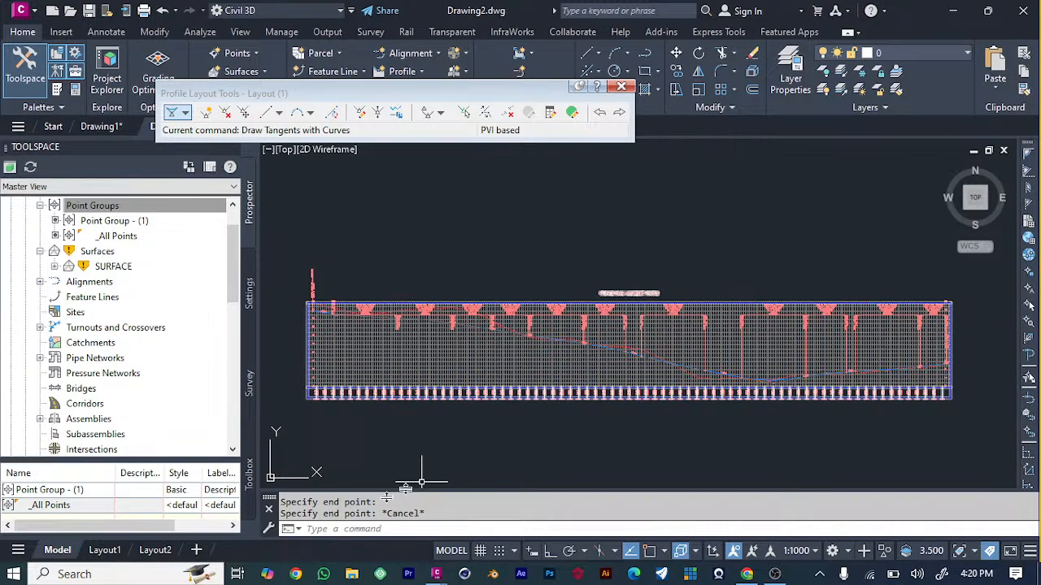
{"action": "scroll", "coordinate": [504, 374], "scroll_direction": "down", "scroll_amount": 2}
{"action": "scroll", "coordinate": [488, 350], "scroll_direction": "down", "scroll_amount": 4}
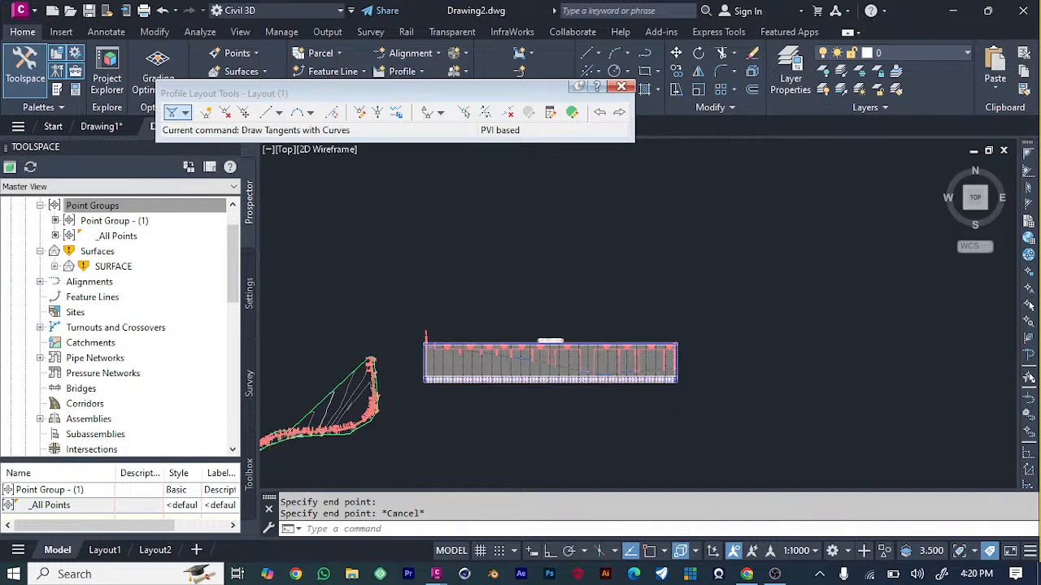
{"action": "scroll", "coordinate": [395, 454], "scroll_direction": "up", "scroll_amount": 3}
{"action": "scroll", "coordinate": [394, 453], "scroll_direction": "down", "scroll_amount": 2}
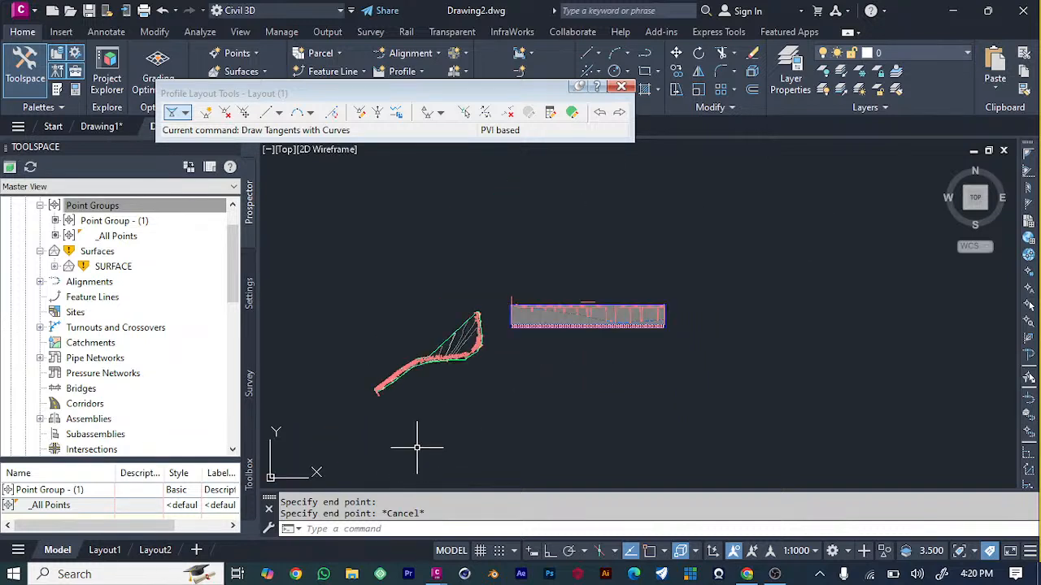
{"action": "scroll", "coordinate": [741, 337], "scroll_direction": "up", "scroll_amount": 1}
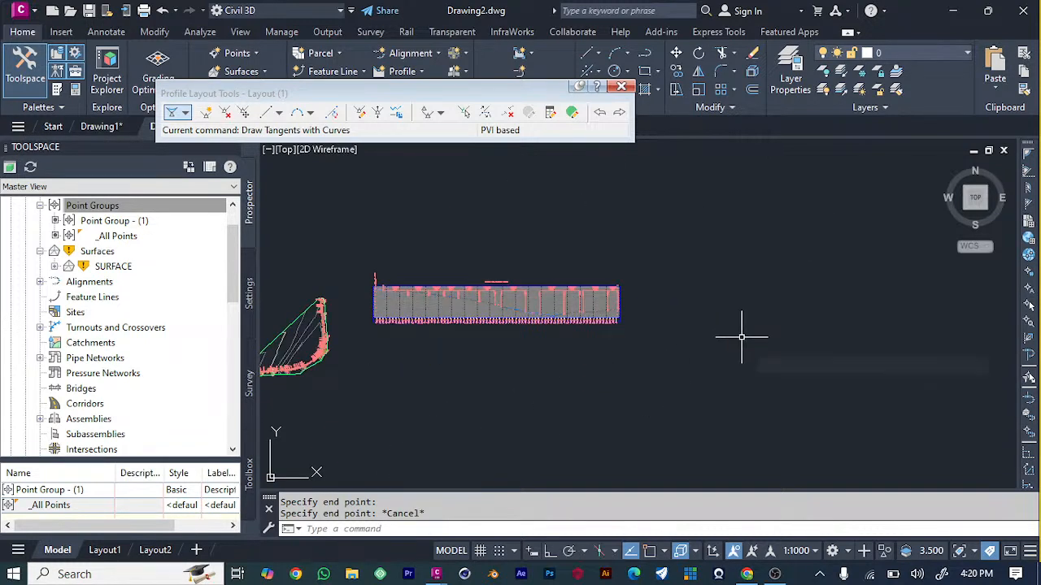
{"action": "scroll", "coordinate": [293, 390], "scroll_direction": "down", "scroll_amount": 3}
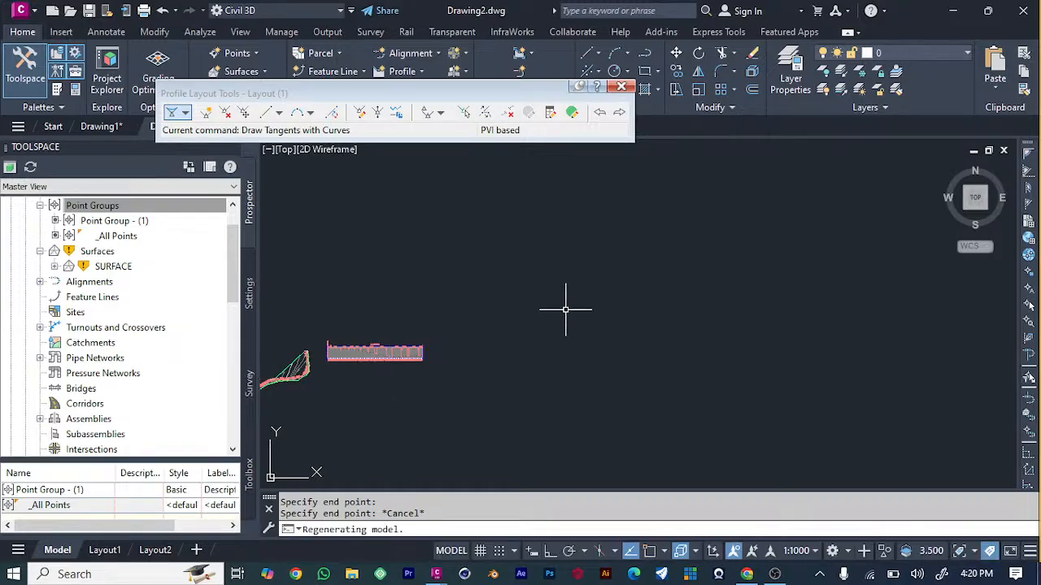
{"action": "scroll", "coordinate": [565, 309], "scroll_direction": "down", "scroll_amount": 4}
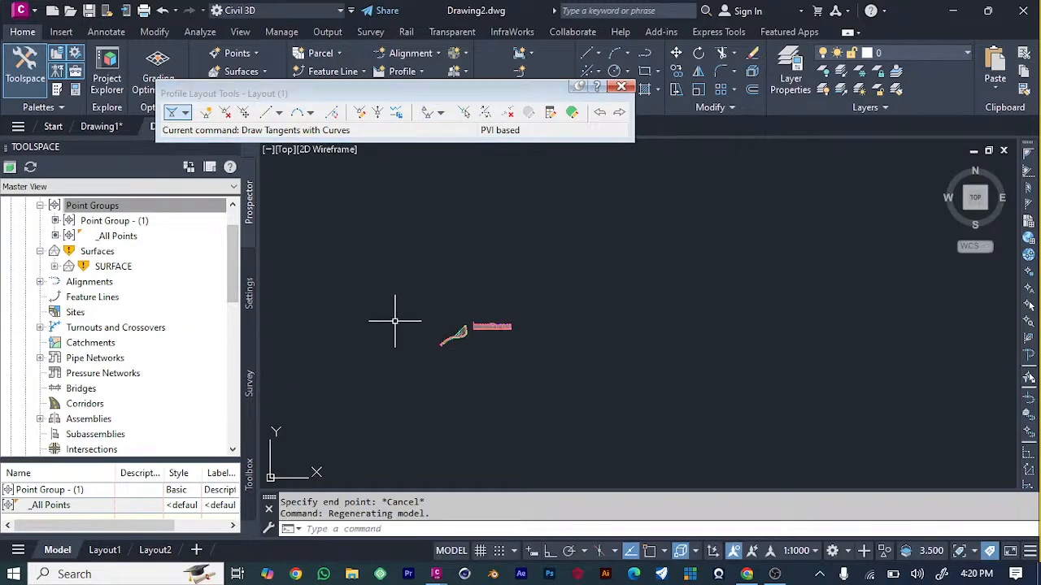
Close the profile layout tools with the plan and the profile view both in sight.
{"action": "scroll", "coordinate": [456, 332], "scroll_direction": "up", "scroll_amount": 8}
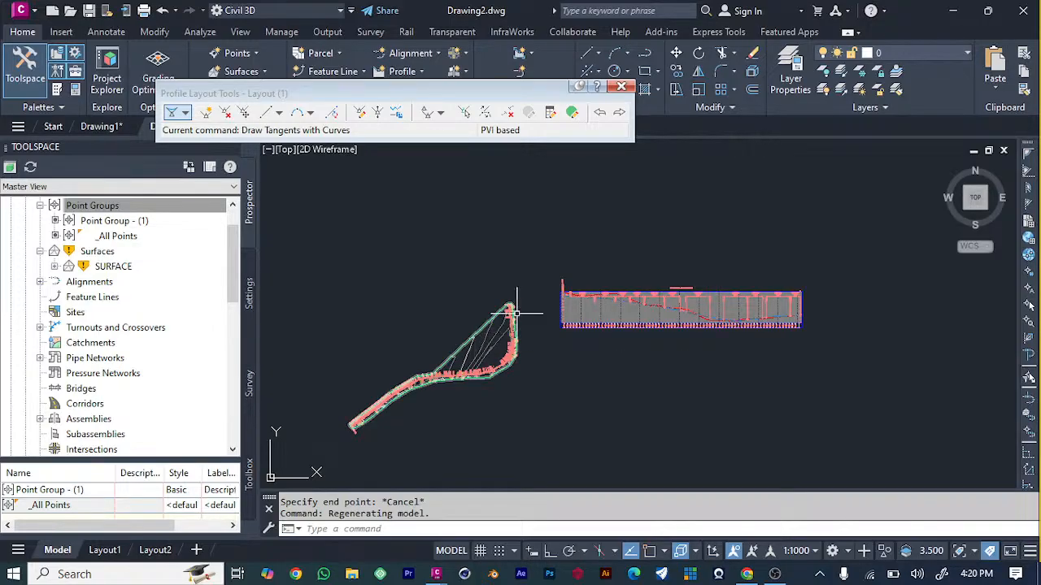
{"action": "left_click", "coordinate": [622, 86]}
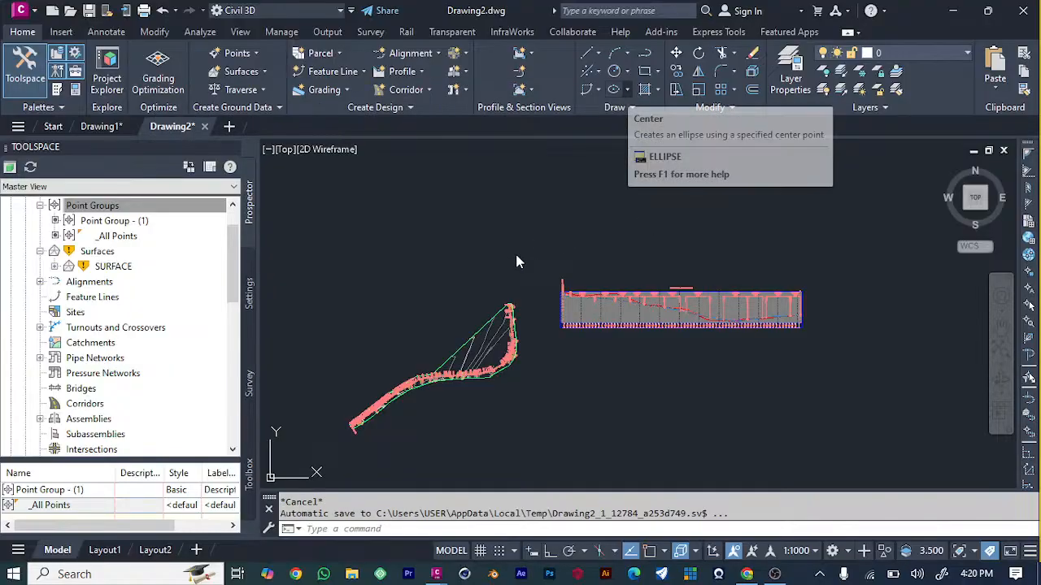
{"action": "key", "text": "Escape"}
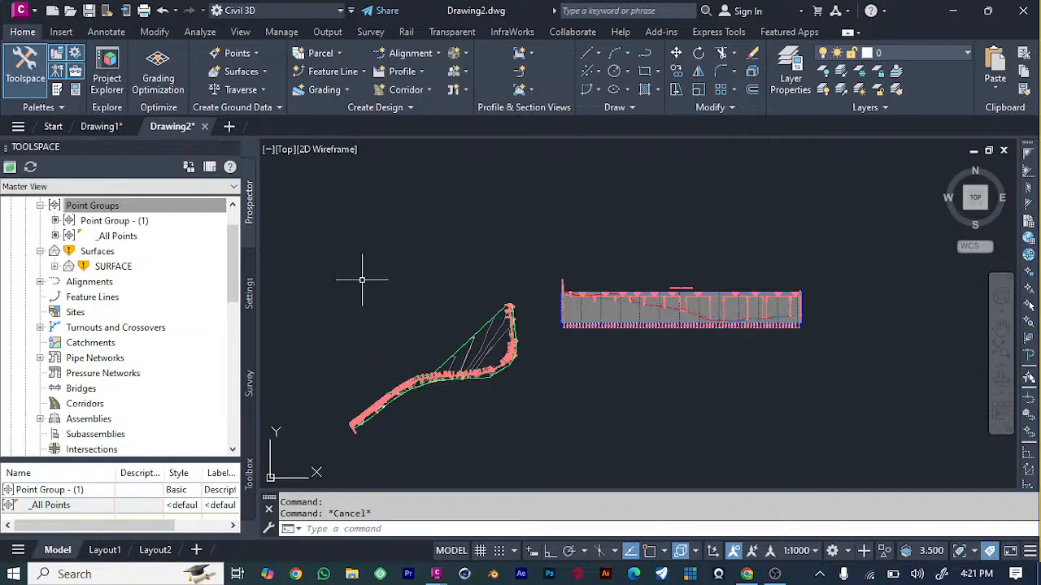
Create an assembly named ASSEMBLY SURFACE ROAD with a description, type Other and Basic style, placing its baseline in empty space above the plan.
{"action": "left_click", "coordinate": [466, 75]}
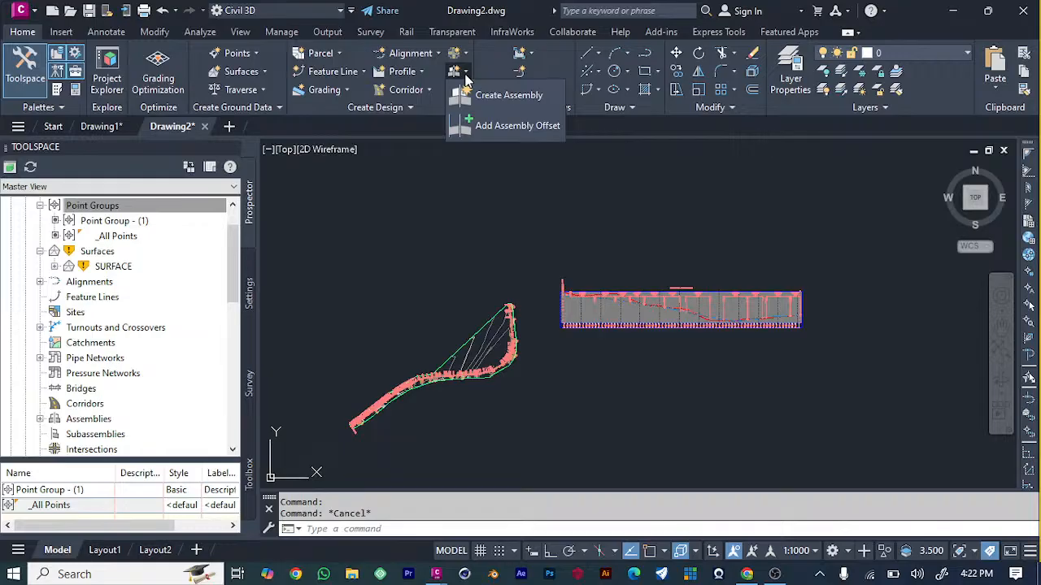
{"action": "left_click", "coordinate": [483, 88]}
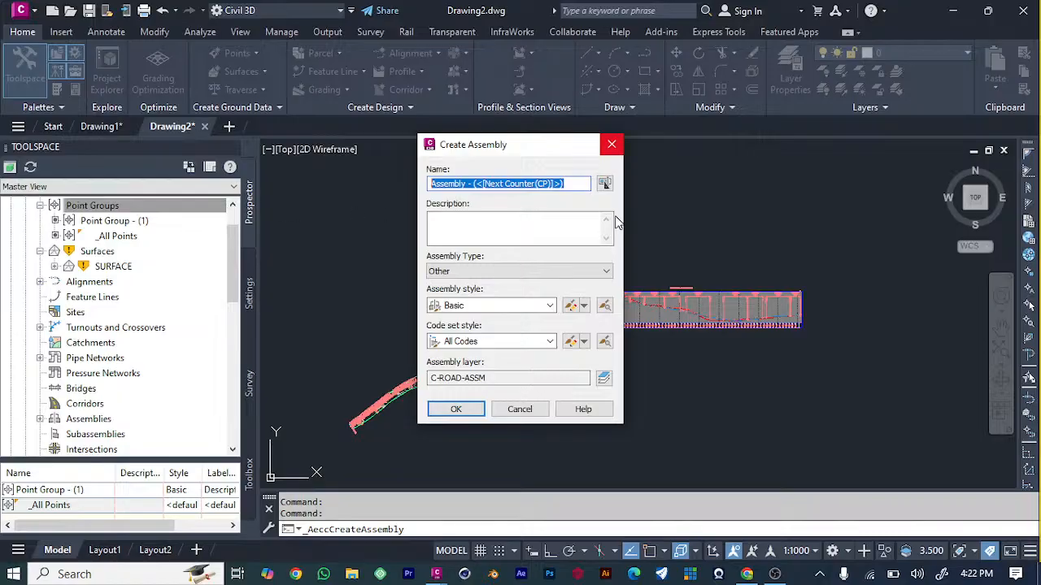
{"action": "type", "text": "ASSEMBLY ROAD"}
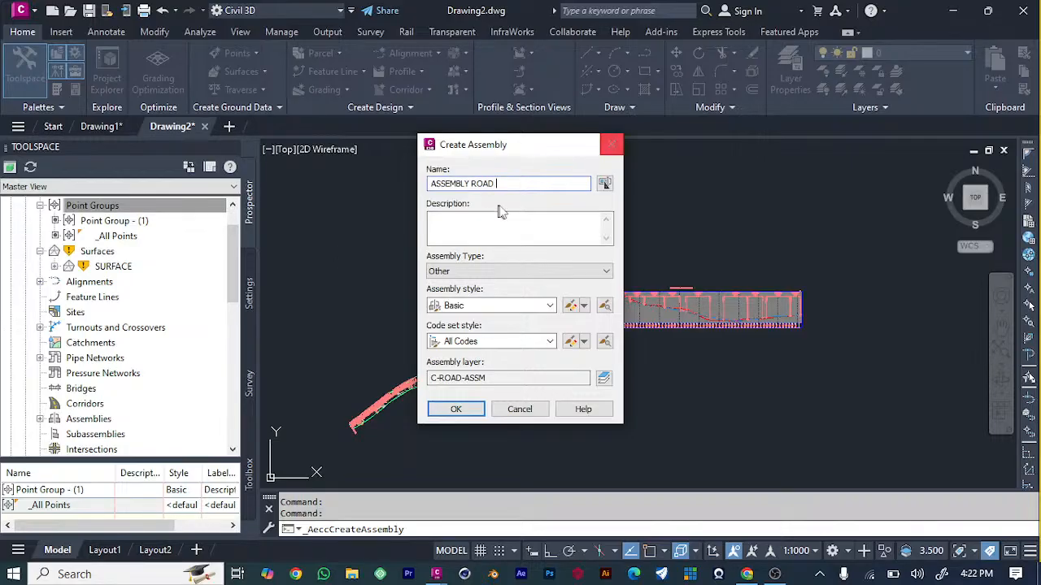
{"action": "type", "text": "SURFACE"}
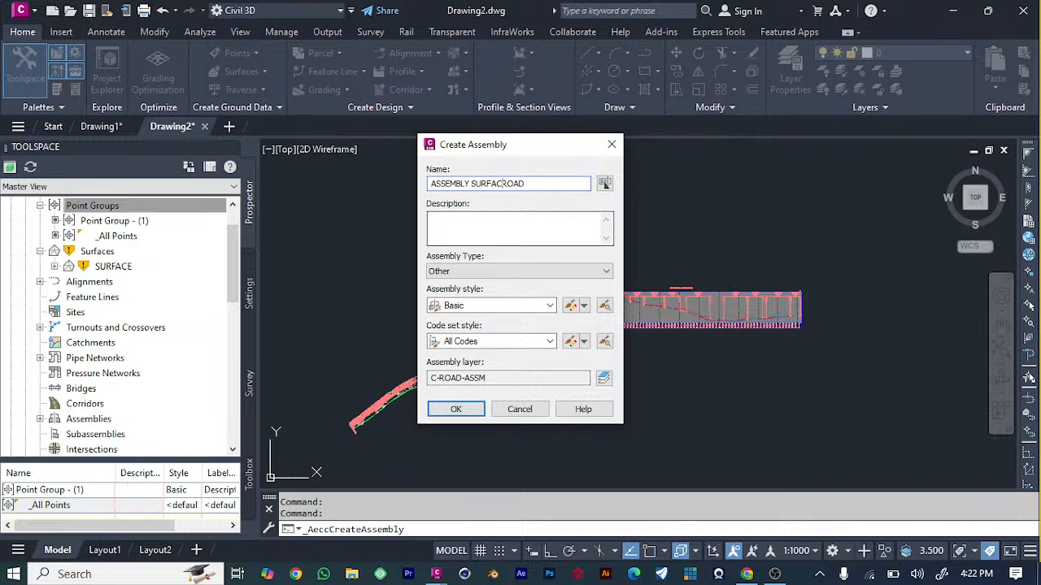
{"action": "key", "text": "Tab"}
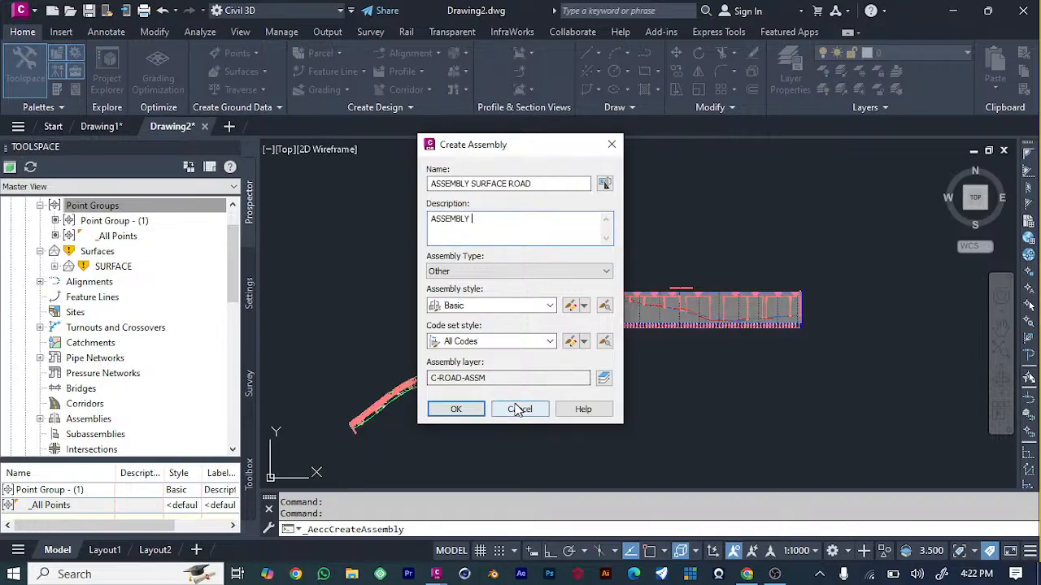
{"action": "left_click", "coordinate": [474, 409]}
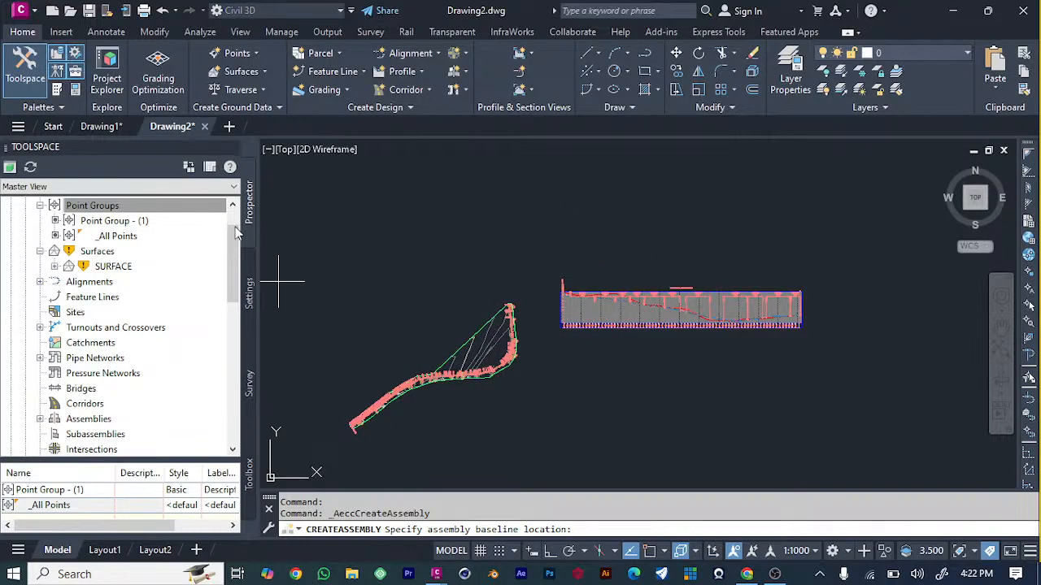
{"action": "left_click", "coordinate": [526, 193]}
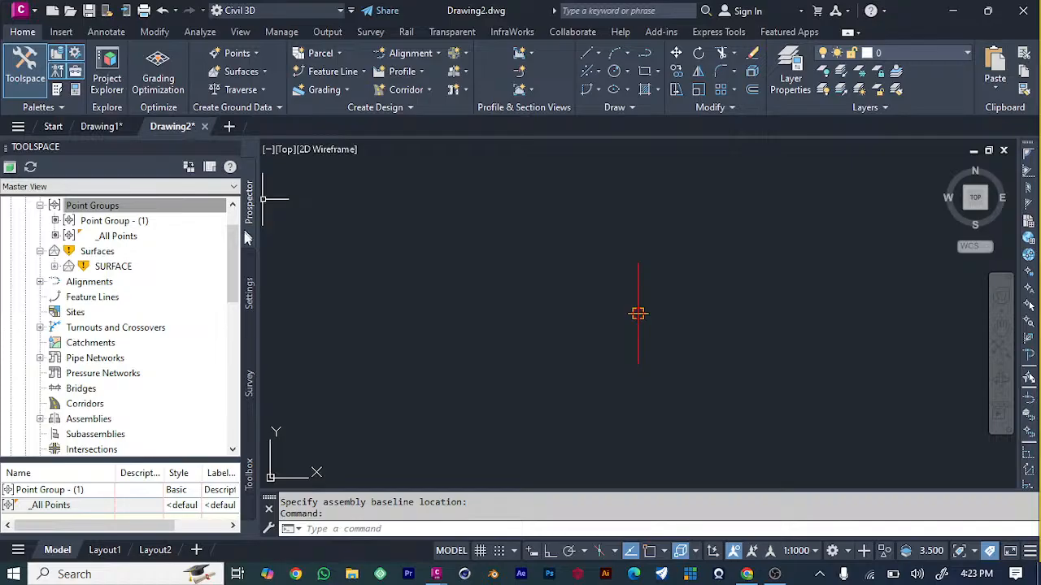
{"action": "left_click", "coordinate": [249, 293]}
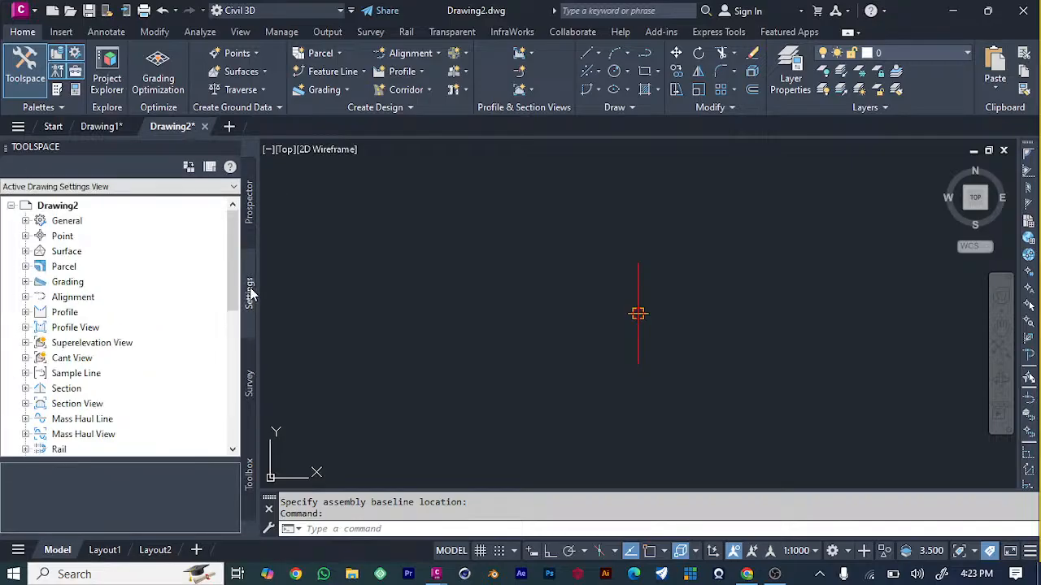
{"action": "scroll", "coordinate": [63, 270], "scroll_direction": "down", "scroll_amount": 5}
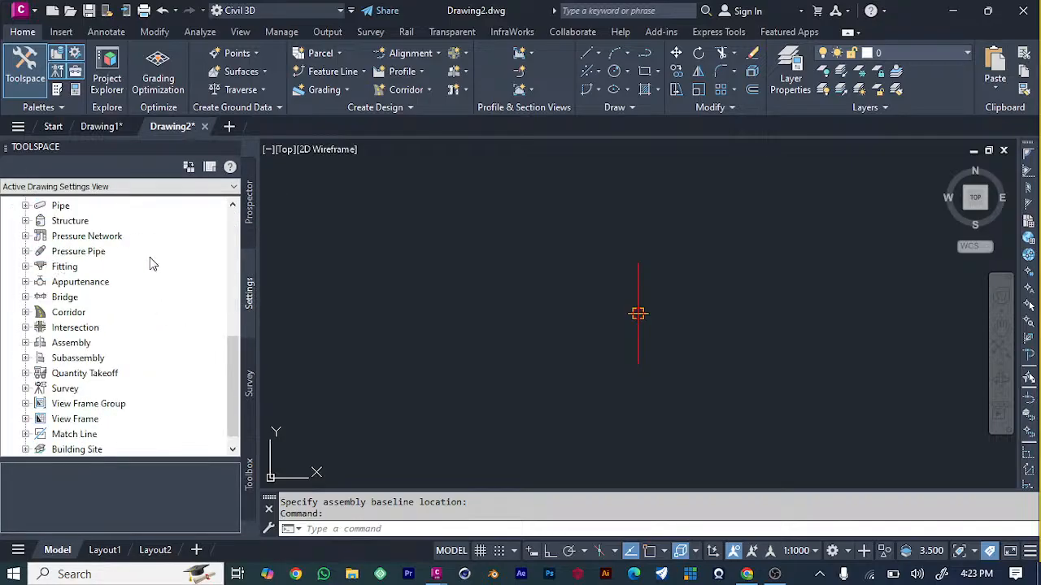
{"action": "scroll", "coordinate": [151, 262], "scroll_direction": "up", "scroll_amount": 5}
{"action": "left_click", "coordinate": [250, 205]}
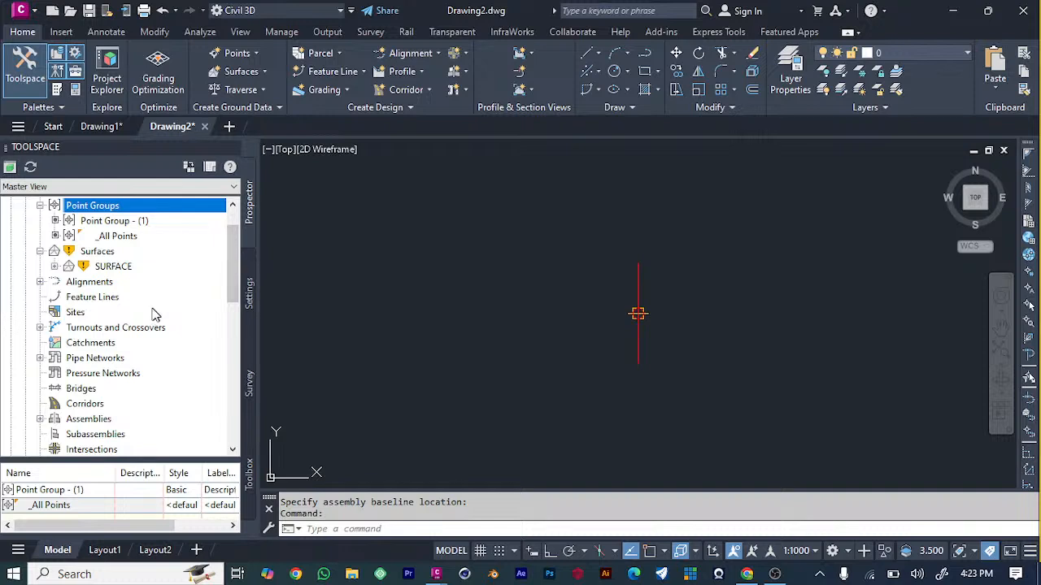
{"action": "scroll", "coordinate": [96, 309], "scroll_direction": "down", "scroll_amount": 3}
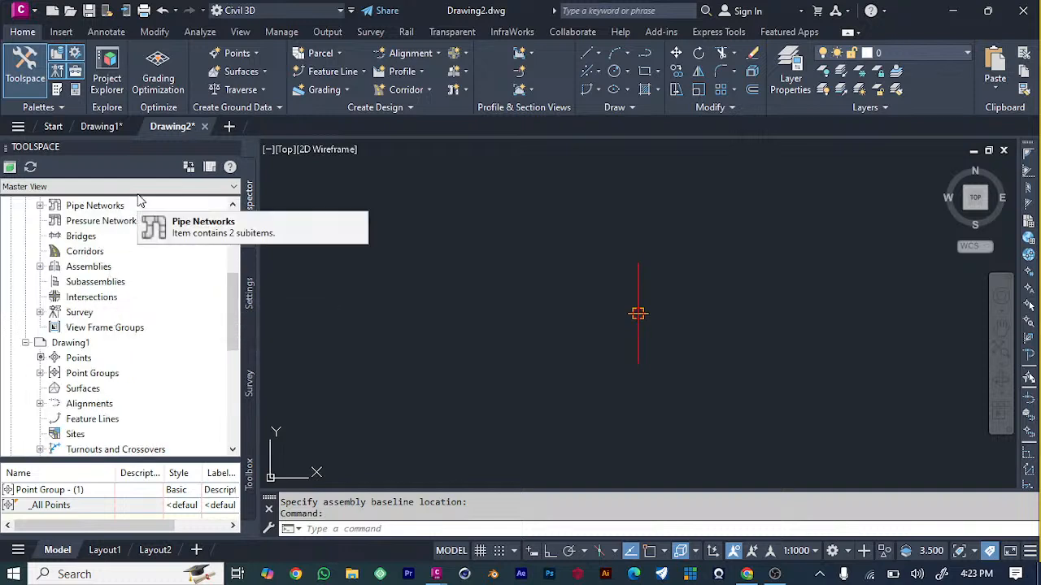
Show the Civil Metric Subassemblies tool palettes and dock them beneath the Toolspace.
{"action": "left_click", "coordinate": [57, 93]}
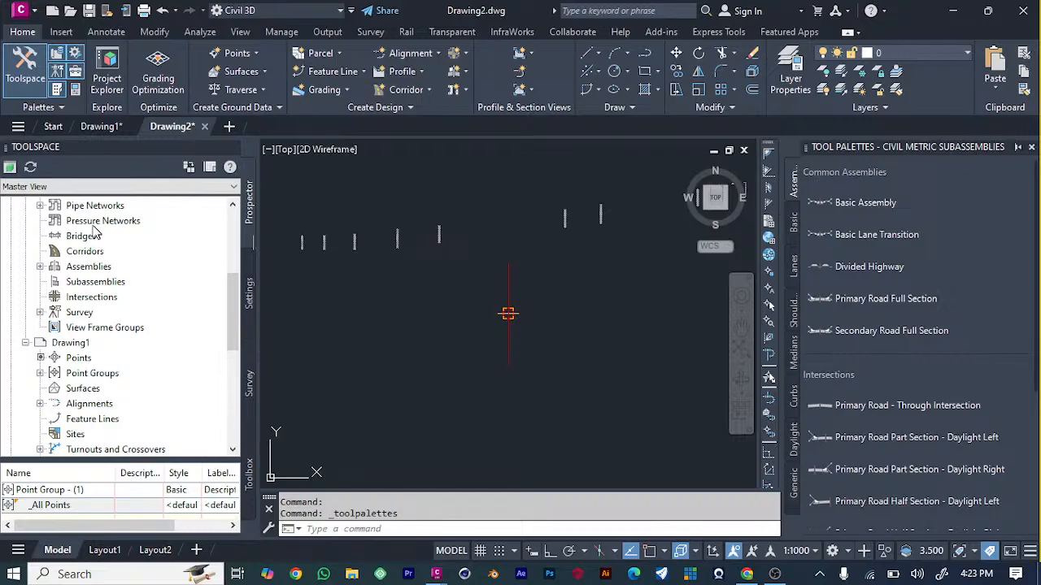
{"action": "left_click_drag", "start_coordinate": [161, 171], "coordinate": [107, 169]}
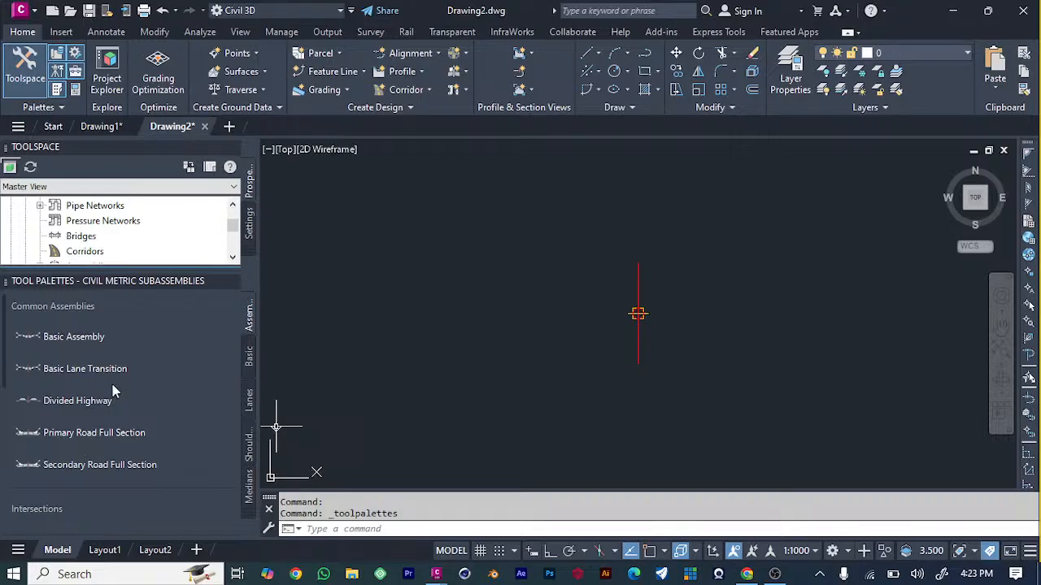
Look through the ready-made assemblies and the basic, lane, shoulder and median subassemblies for parts suited to the road.
{"action": "scroll", "coordinate": [82, 452], "scroll_direction": "down", "scroll_amount": 5}
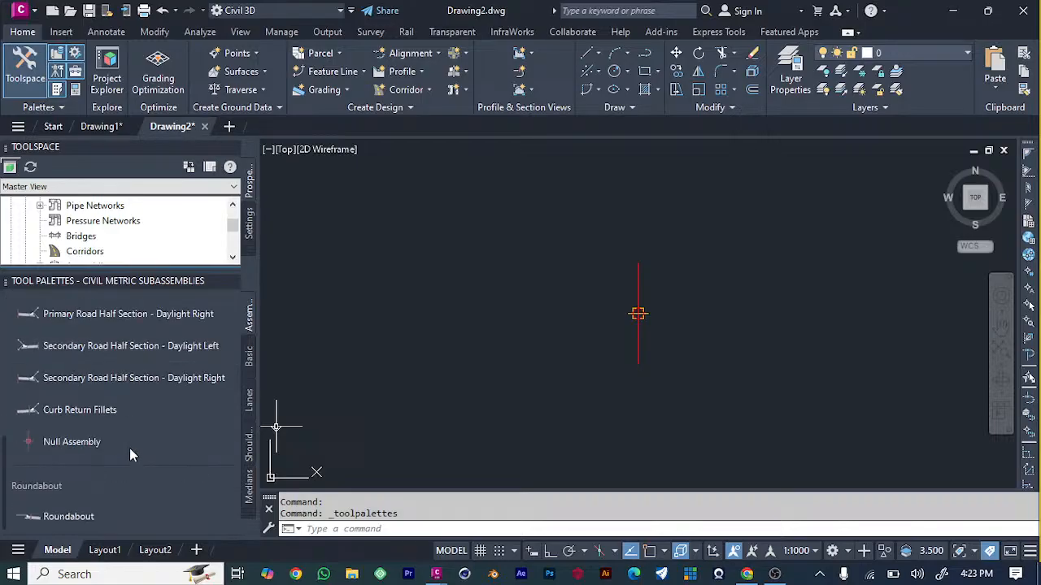
{"action": "scroll", "coordinate": [130, 448], "scroll_direction": "up", "scroll_amount": 5}
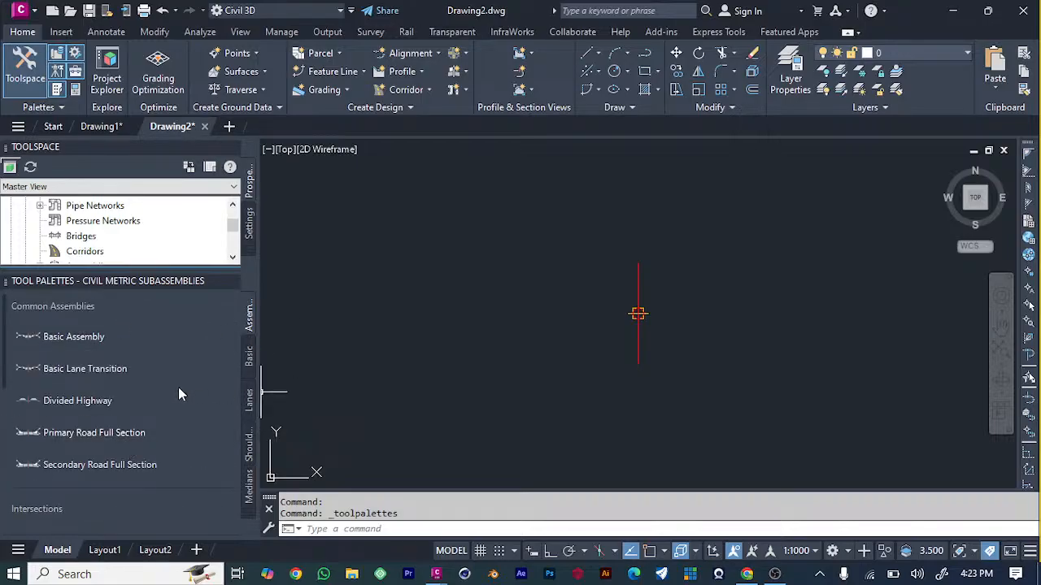
{"action": "left_click", "coordinate": [249, 358]}
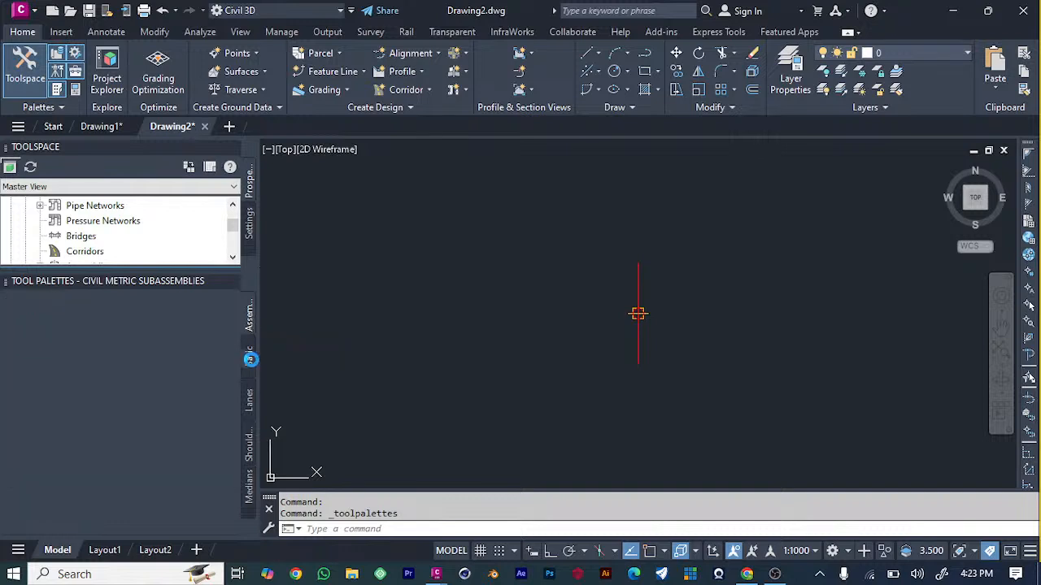
{"action": "left_click", "coordinate": [249, 399]}
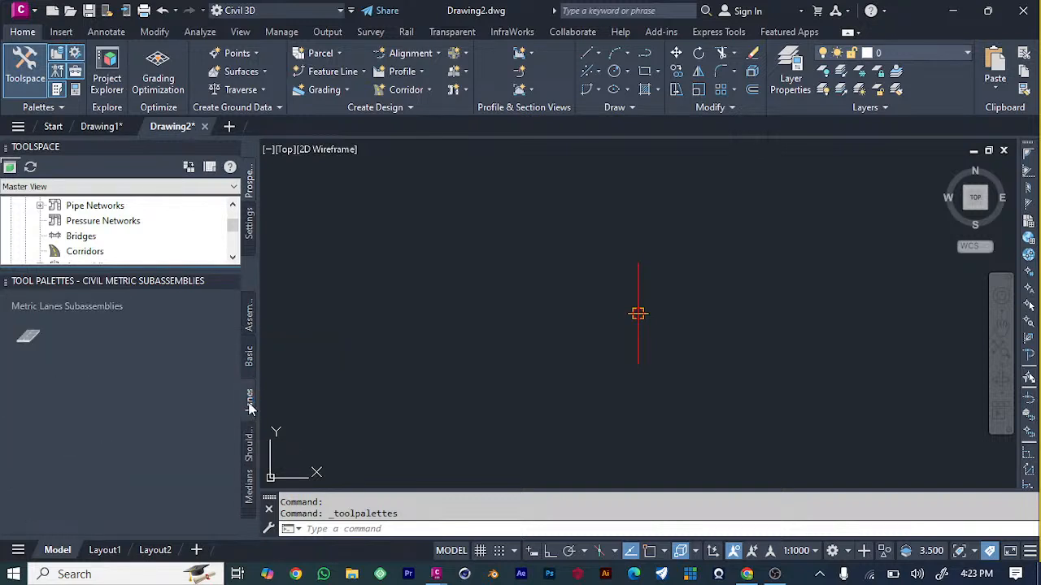
{"action": "left_click", "coordinate": [250, 452]}
{"action": "left_click", "coordinate": [250, 494]}
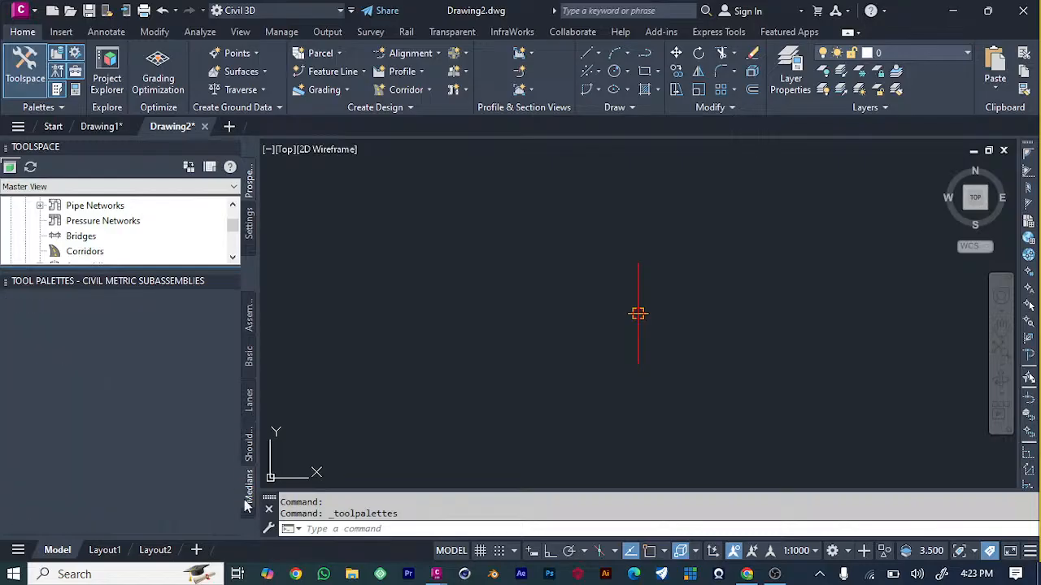
{"action": "left_click", "coordinate": [254, 319]}
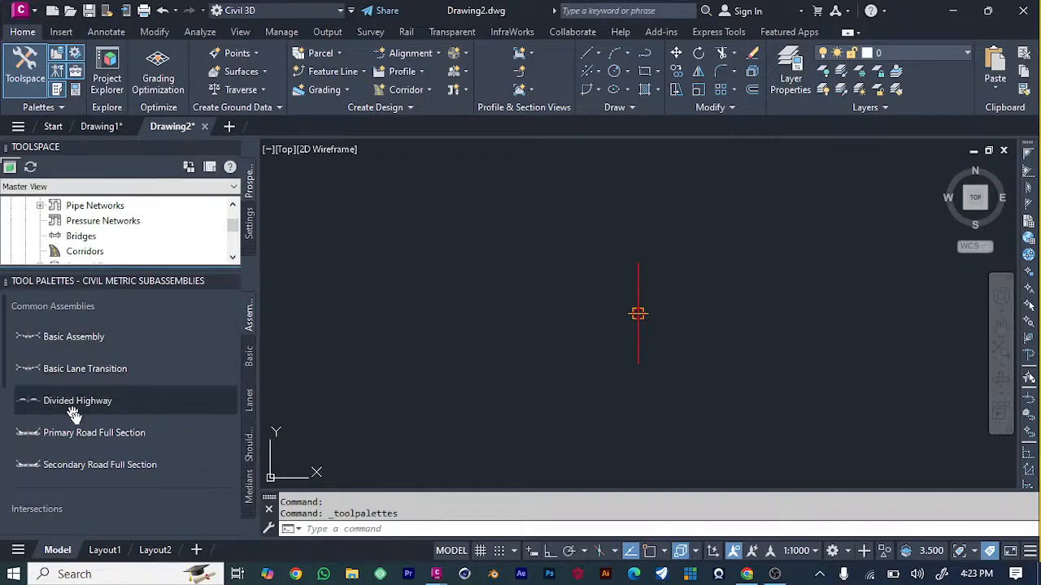
{"action": "scroll", "coordinate": [140, 406], "scroll_direction": "down", "scroll_amount": 3}
{"action": "scroll", "coordinate": [140, 407], "scroll_direction": "down", "scroll_amount": 4}
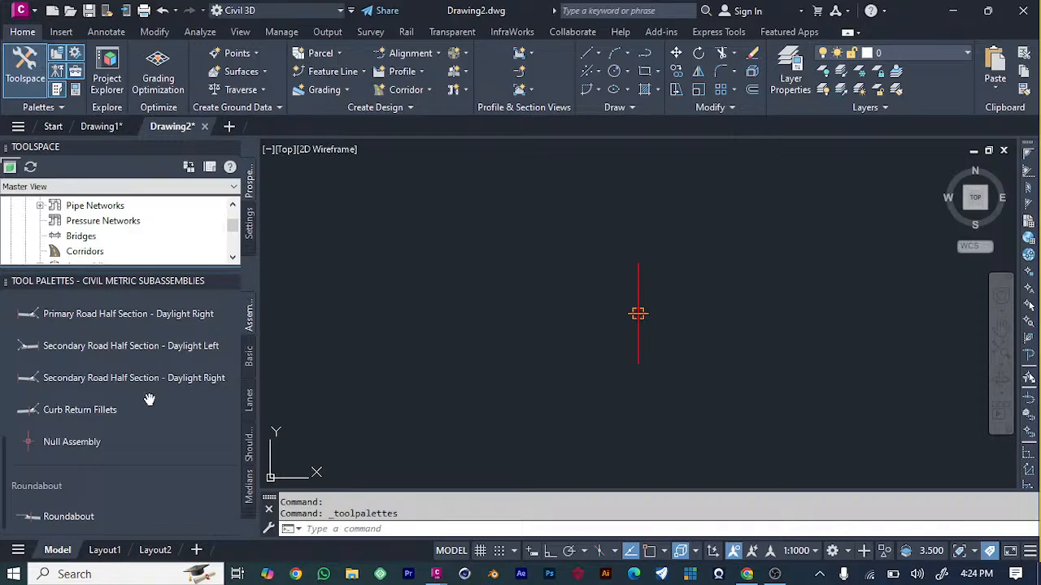
Attach a BasicBarrier subassembly to the centre marker of the ASSEMBLY SURFACE ROAD baseline.
{"action": "left_click", "coordinate": [250, 364]}
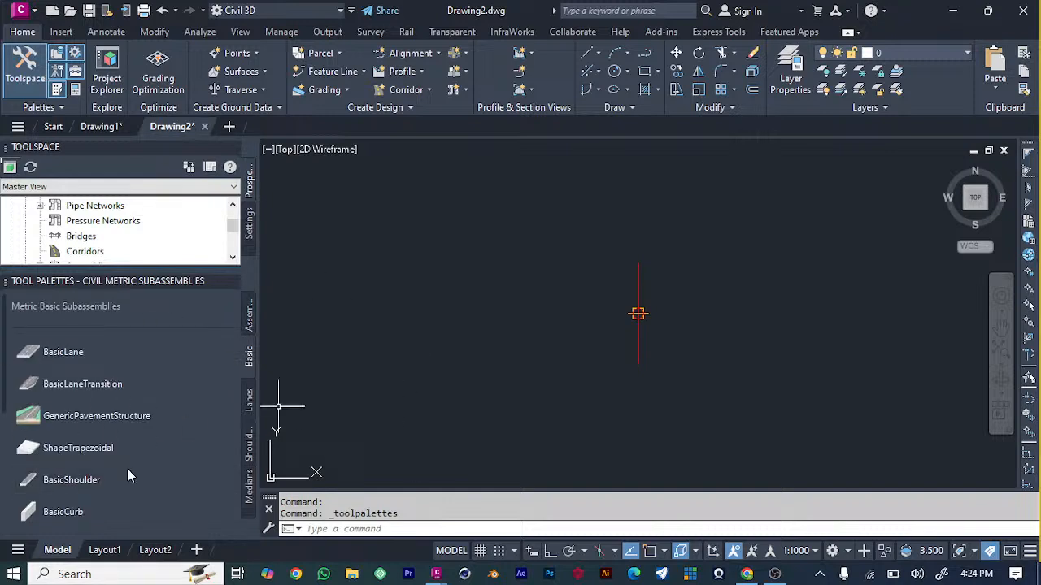
{"action": "scroll", "coordinate": [120, 423], "scroll_direction": "down", "scroll_amount": 4}
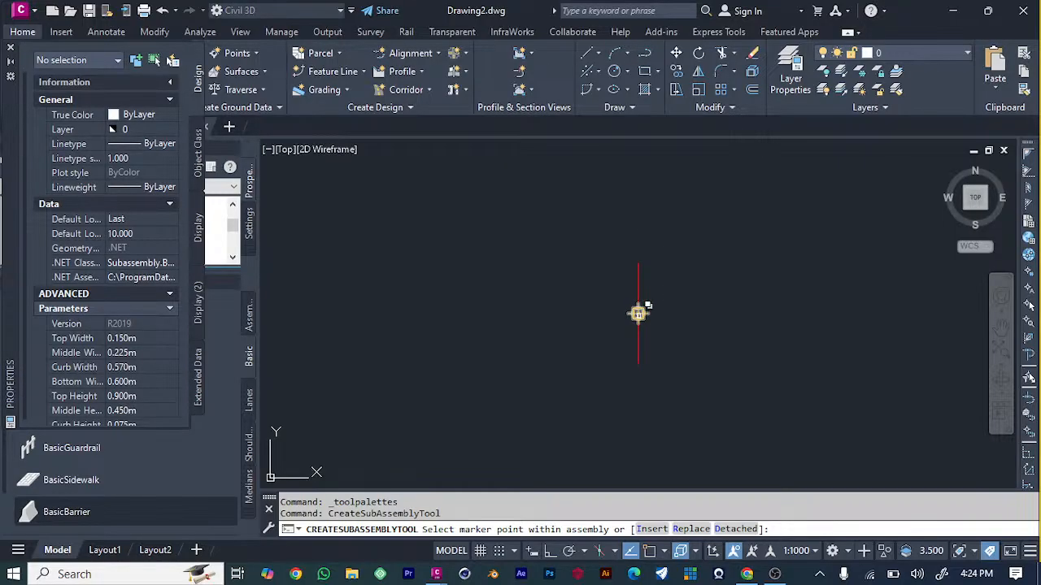
{"action": "left_click", "coordinate": [638, 313]}
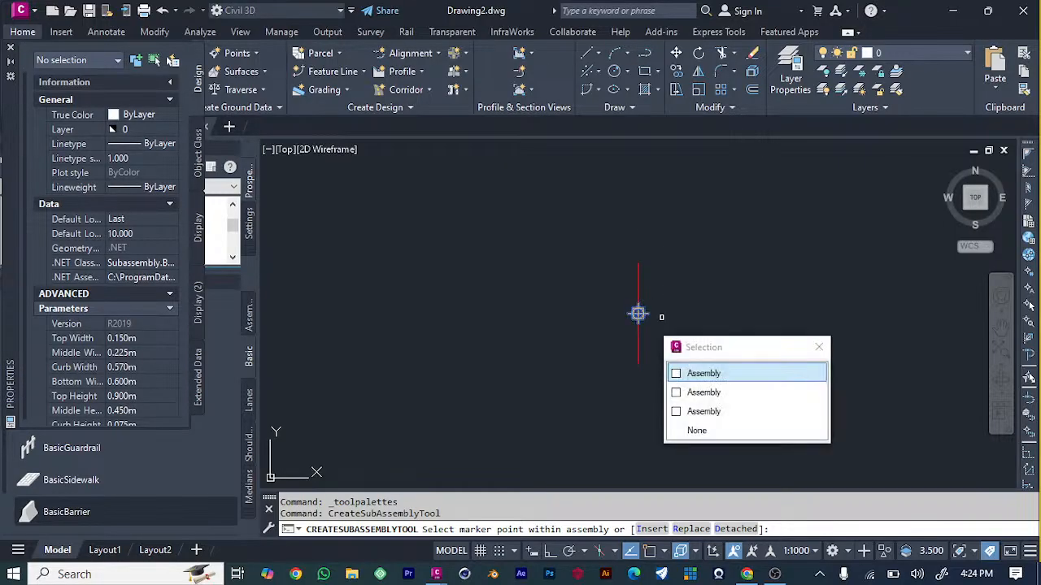
{"action": "left_click", "coordinate": [718, 374]}
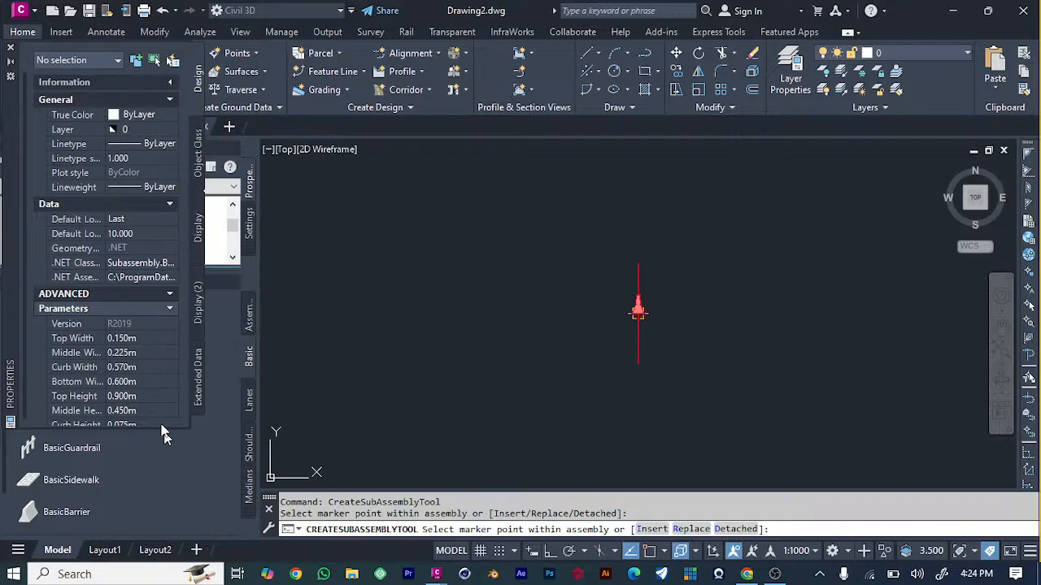
{"action": "scroll", "coordinate": [106, 351], "scroll_direction": "down", "scroll_amount": 1}
{"action": "scroll", "coordinate": [122, 358], "scroll_direction": "up", "scroll_amount": 1}
{"action": "key", "text": "Escape"}
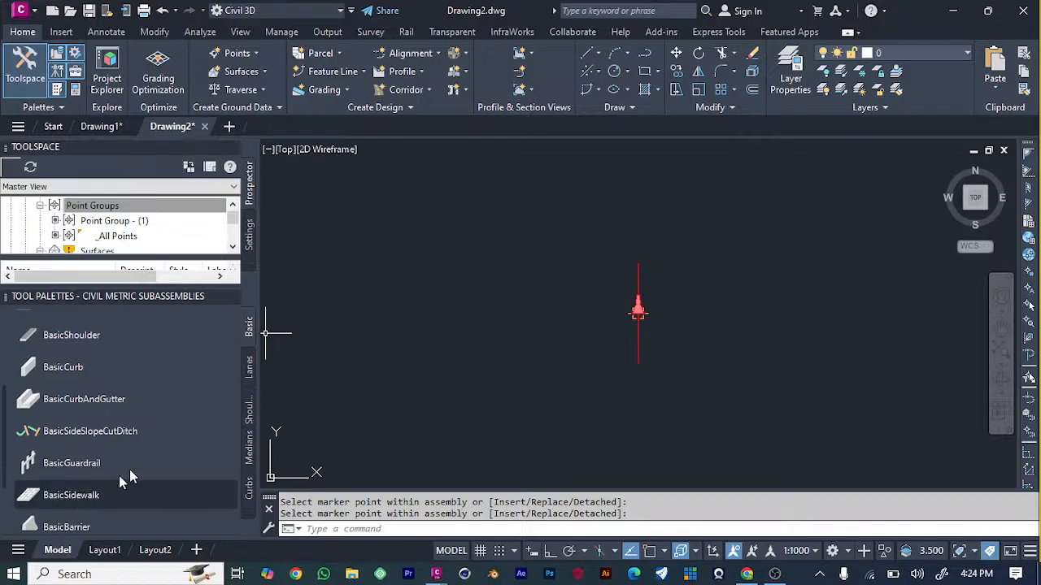
Attach a GenericPavementStructure lane to the lower right corner of the barrier, with its side set to Right.
{"action": "scroll", "coordinate": [101, 354], "scroll_direction": "up", "scroll_amount": 3}
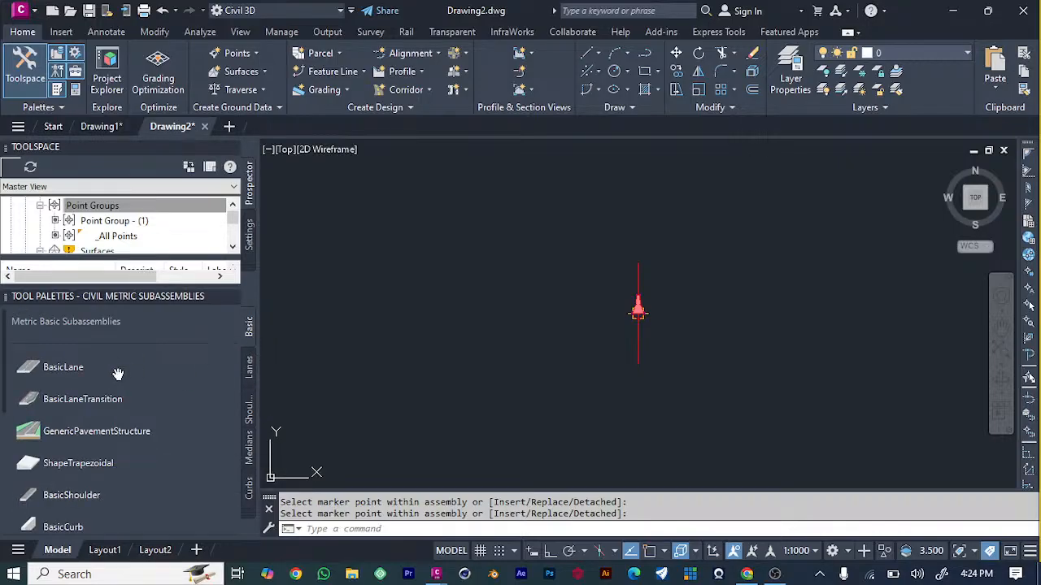
{"action": "scroll", "coordinate": [118, 376], "scroll_direction": "down", "scroll_amount": 3}
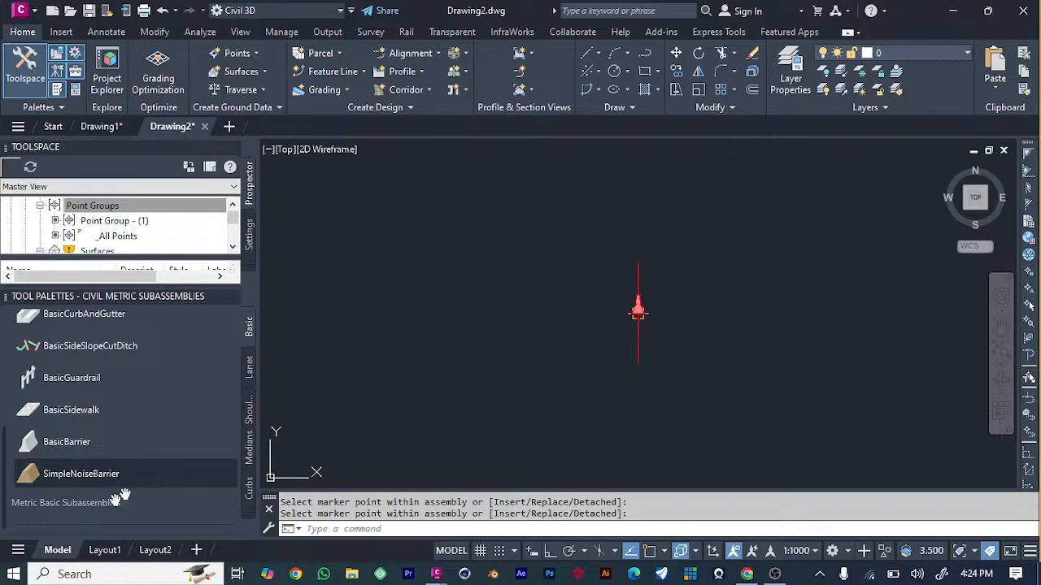
{"action": "left_click", "coordinate": [249, 370]}
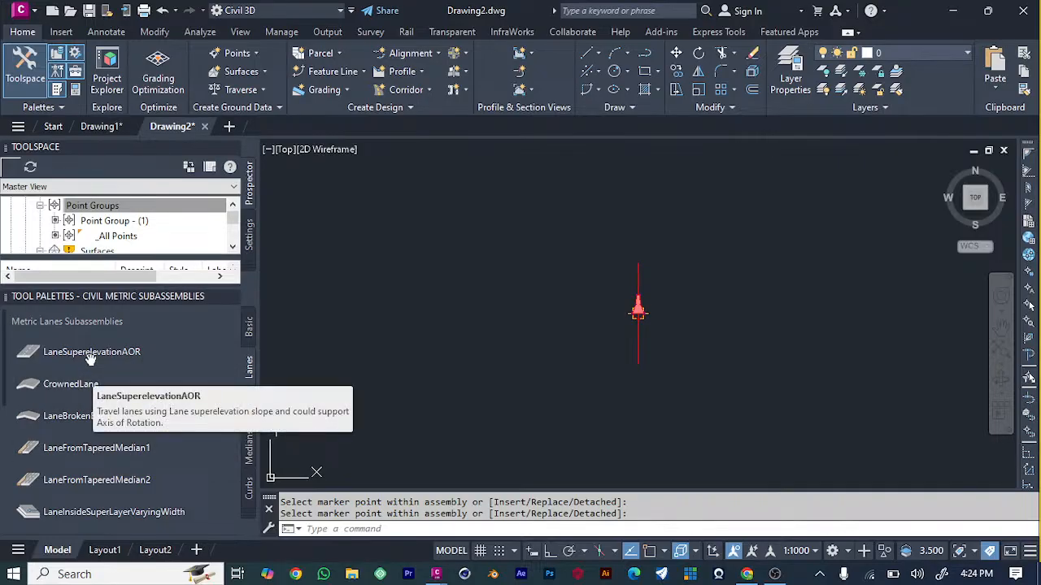
{"action": "scroll", "coordinate": [91, 407], "scroll_direction": "down", "scroll_amount": 5}
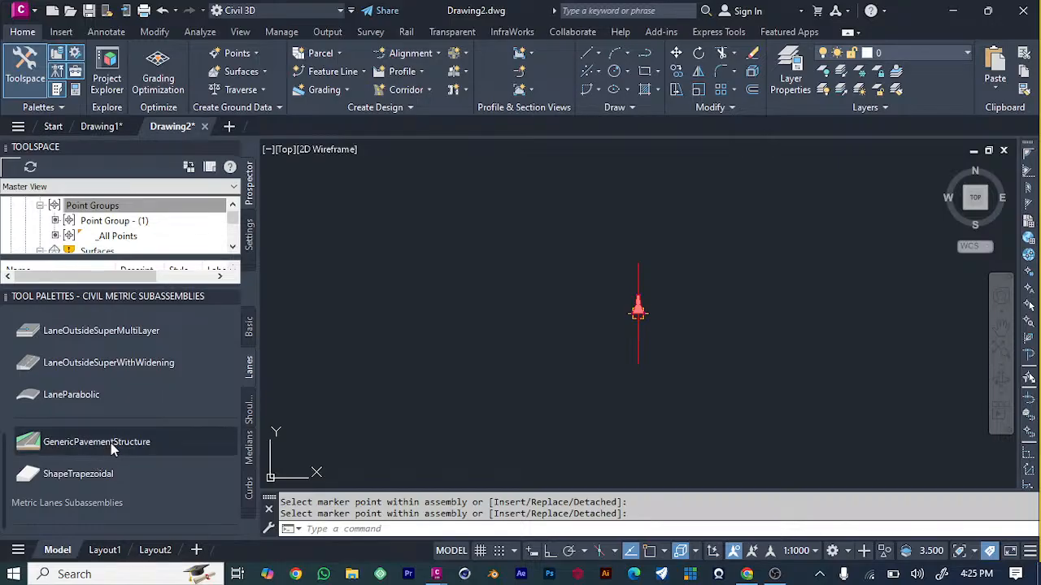
{"action": "left_click", "coordinate": [111, 442]}
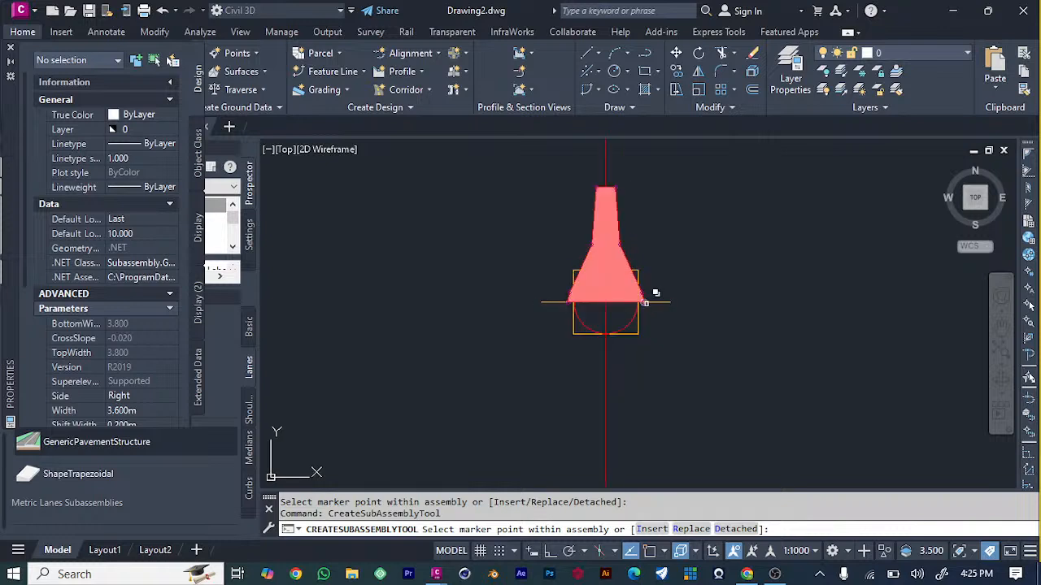
{"action": "left_click", "coordinate": [647, 304]}
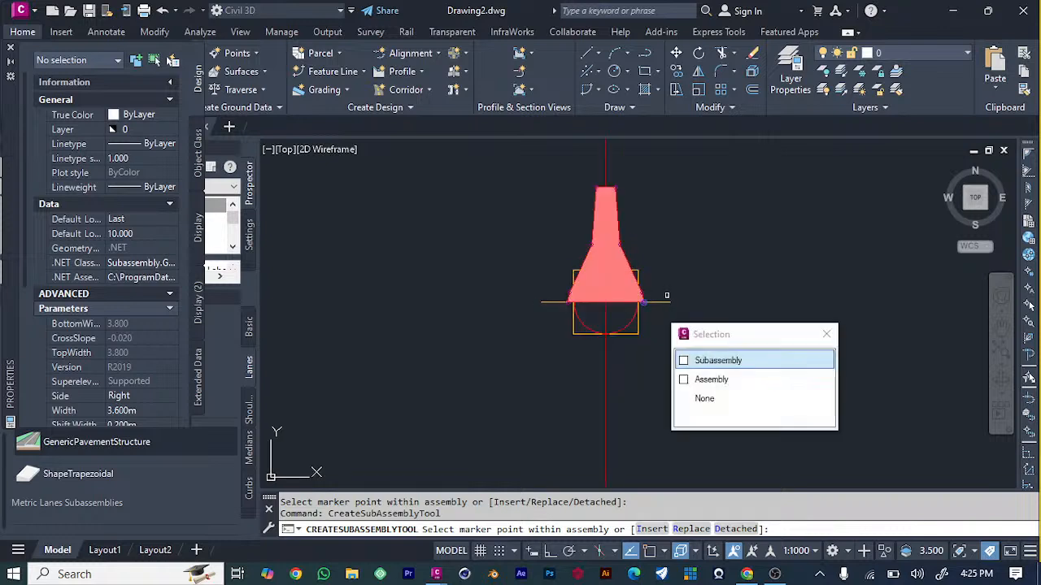
{"action": "left_click", "coordinate": [708, 365]}
{"action": "scroll", "coordinate": [712, 369], "scroll_direction": "down", "scroll_amount": 6}
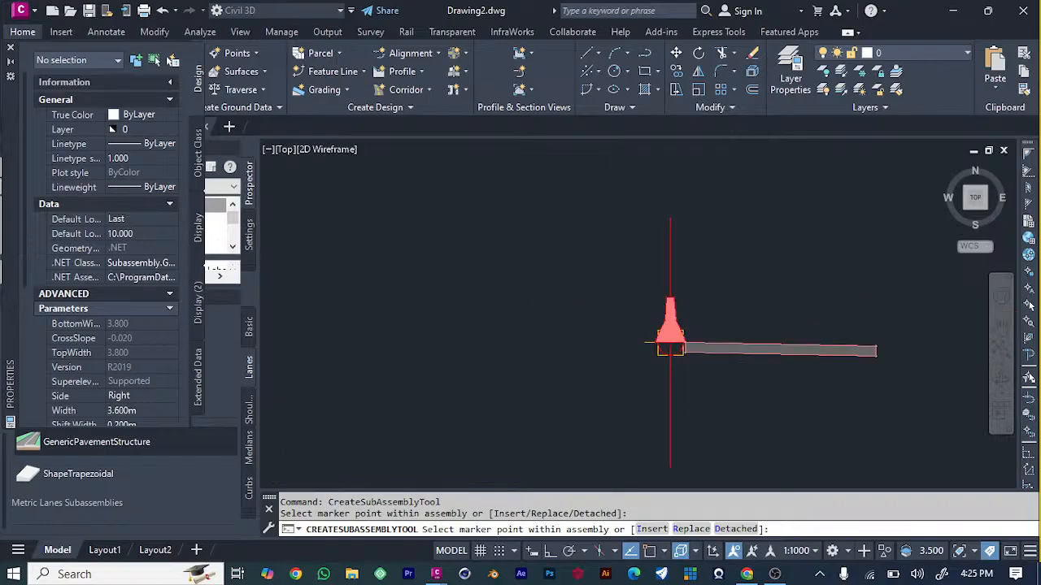
{"action": "scroll", "coordinate": [731, 361], "scroll_direction": "up", "scroll_amount": 6}
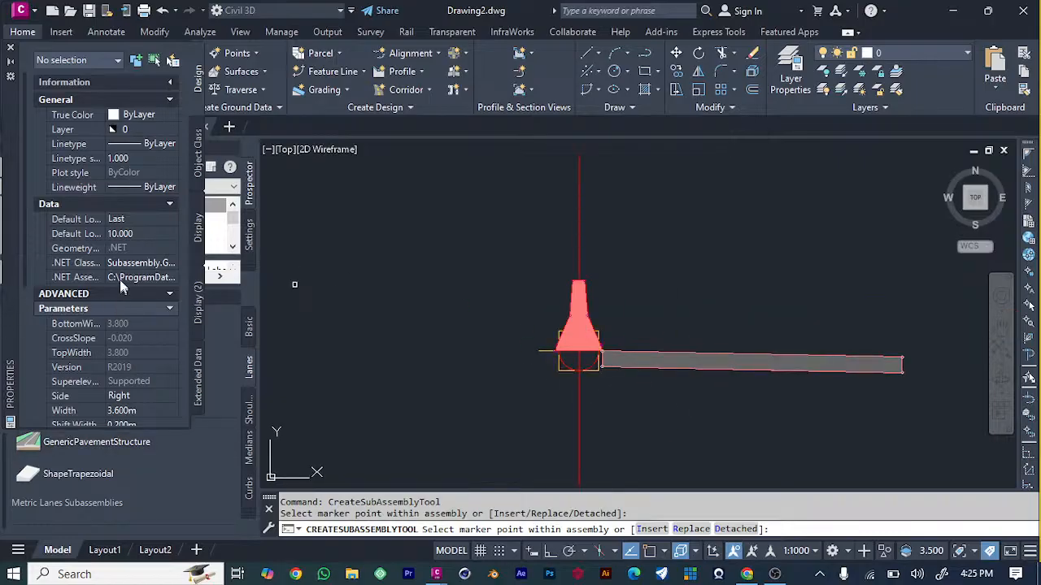
Set the GenericPavementStructure side to Left and attach a matching lane to the lower left corner of the barrier.
{"action": "scroll", "coordinate": [119, 289], "scroll_direction": "down", "scroll_amount": 1}
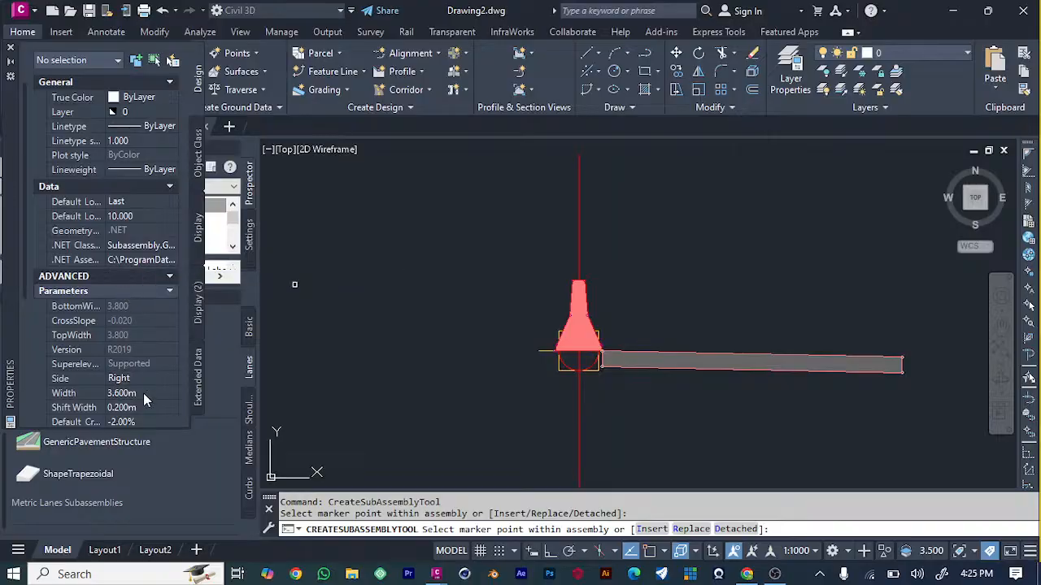
{"action": "left_click", "coordinate": [173, 381]}
{"action": "left_click", "coordinate": [173, 380]}
{"action": "left_click", "coordinate": [129, 407]}
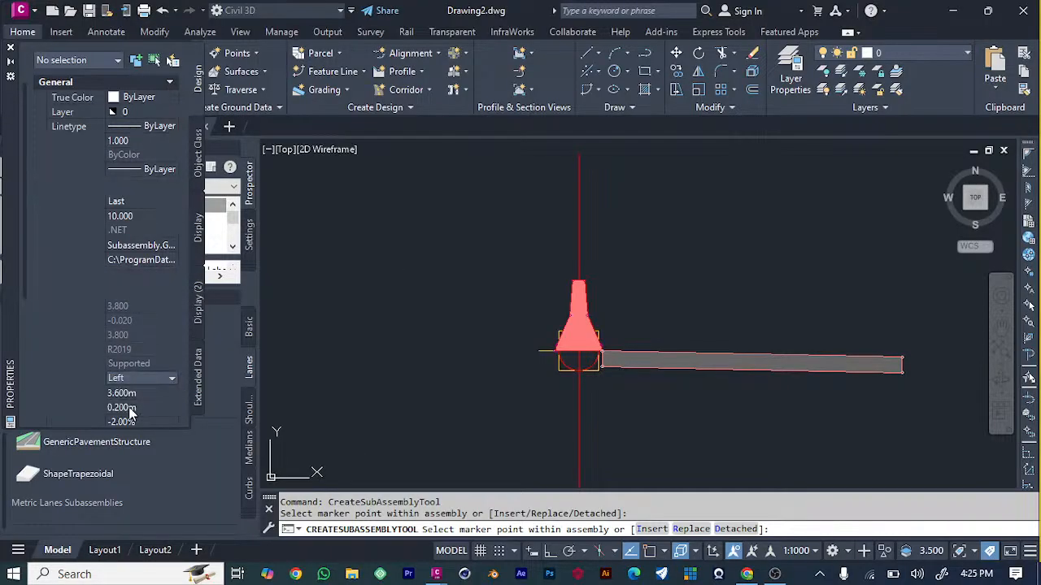
{"action": "left_click", "coordinate": [561, 351]}
{"action": "left_click", "coordinate": [616, 411]}
{"action": "scroll", "coordinate": [491, 390], "scroll_direction": "down", "scroll_amount": 5}
{"action": "scroll", "coordinate": [420, 375], "scroll_direction": "up", "scroll_amount": 2}
{"action": "scroll", "coordinate": [420, 375], "scroll_direction": "up", "scroll_amount": 4}
{"action": "scroll", "coordinate": [674, 367], "scroll_direction": "down", "scroll_amount": 4}
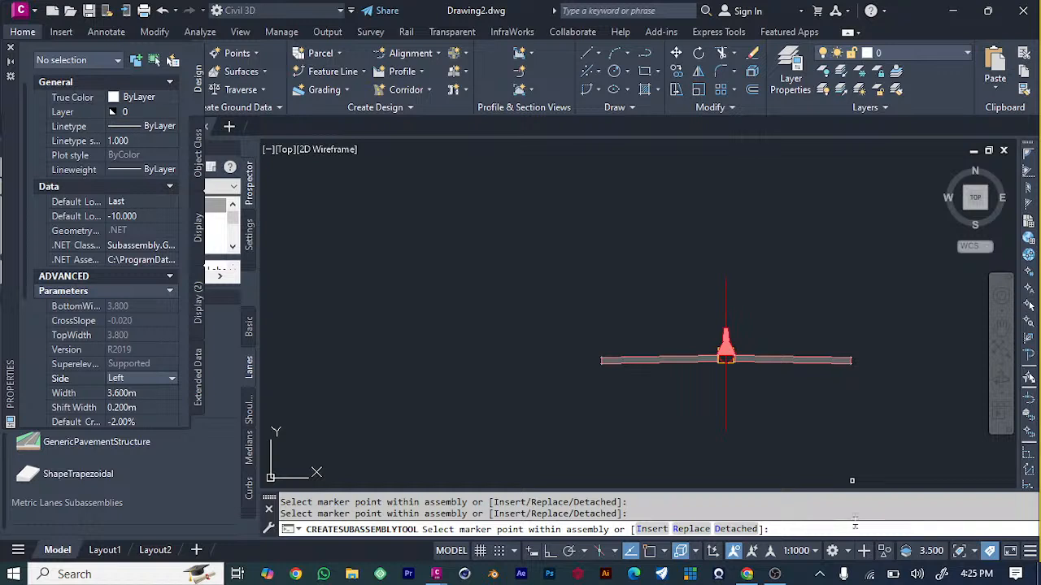
{"action": "scroll", "coordinate": [804, 417], "scroll_direction": "up", "scroll_amount": 6}
{"action": "scroll", "coordinate": [572, 281], "scroll_direction": "down", "scroll_amount": 4}
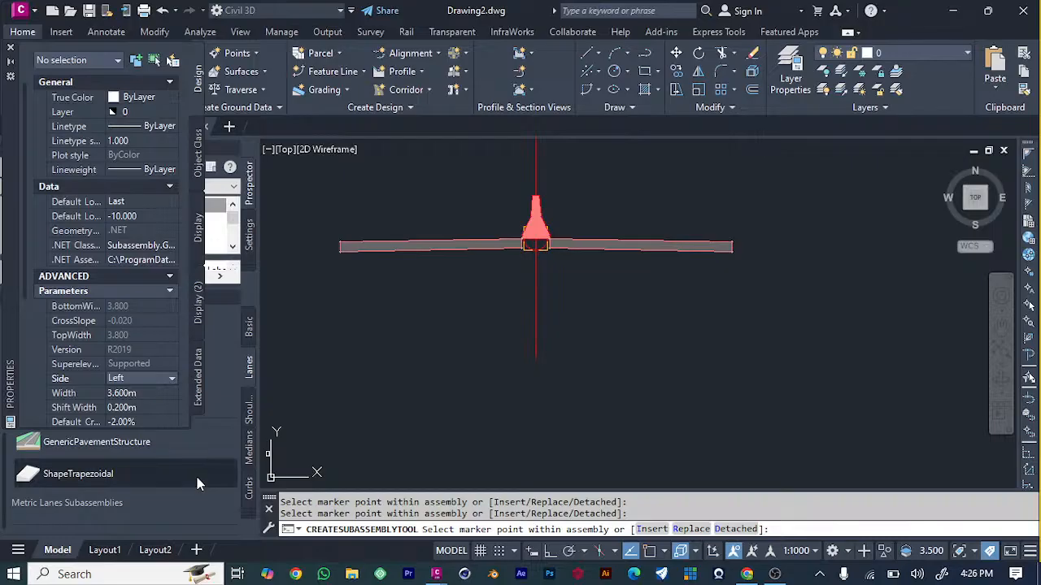
Attach a left-side ShoulderExtendSubbase subassembly to the lower outer corner of the left lane.
{"action": "left_click", "coordinate": [232, 297]}
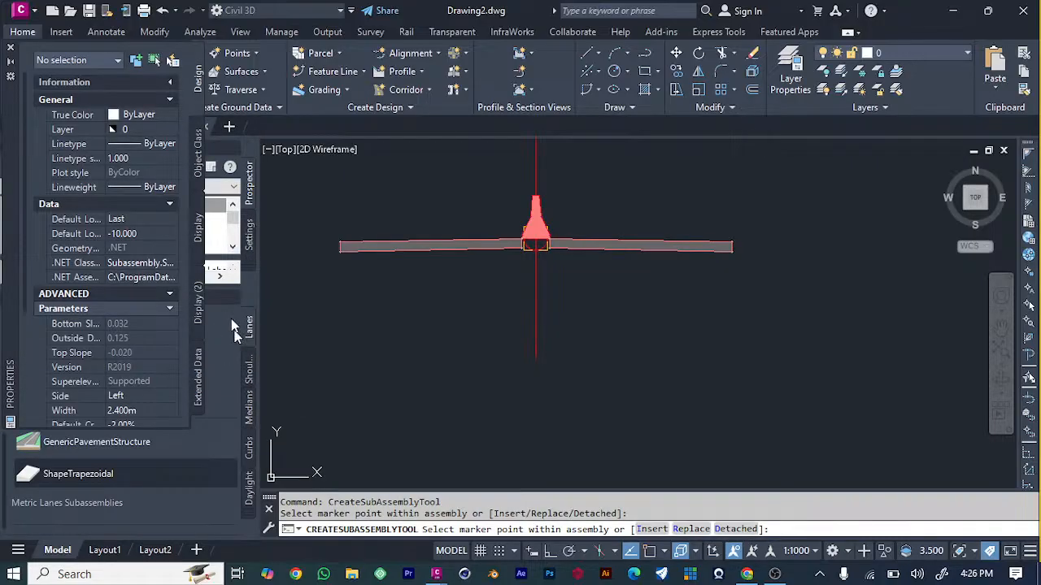
{"action": "left_click", "coordinate": [248, 385]}
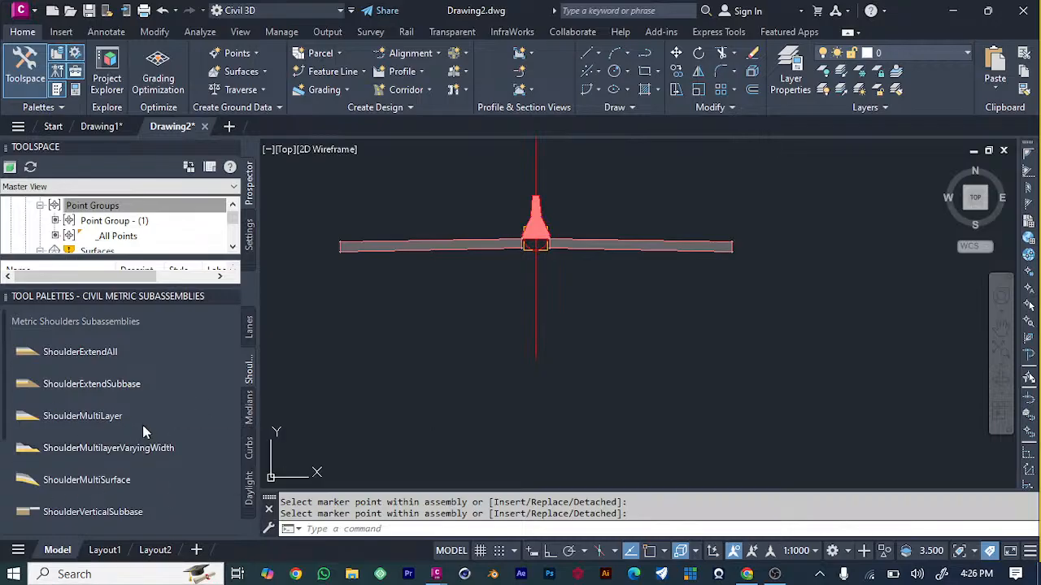
{"action": "left_click", "coordinate": [112, 390]}
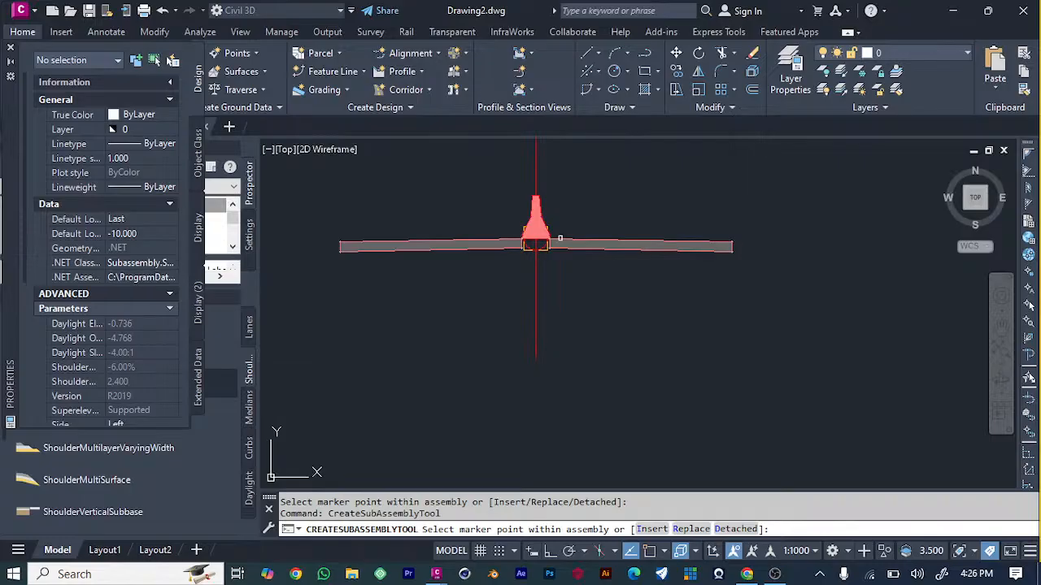
{"action": "scroll", "coordinate": [126, 256], "scroll_direction": "down", "scroll_amount": 5}
{"action": "scroll", "coordinate": [130, 260], "scroll_direction": "up", "scroll_amount": 5}
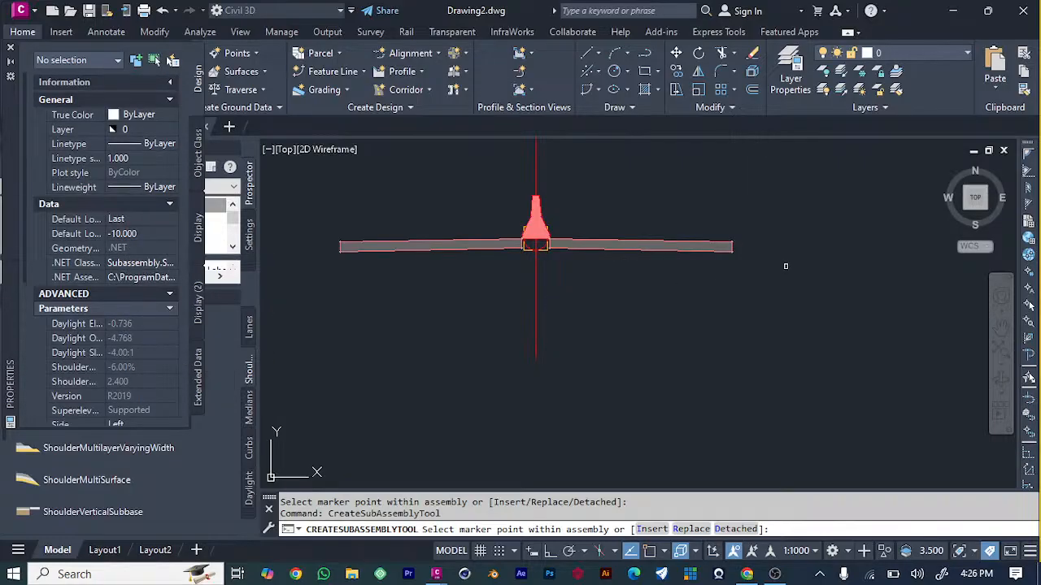
{"action": "scroll", "coordinate": [142, 410], "scroll_direction": "down", "scroll_amount": 4}
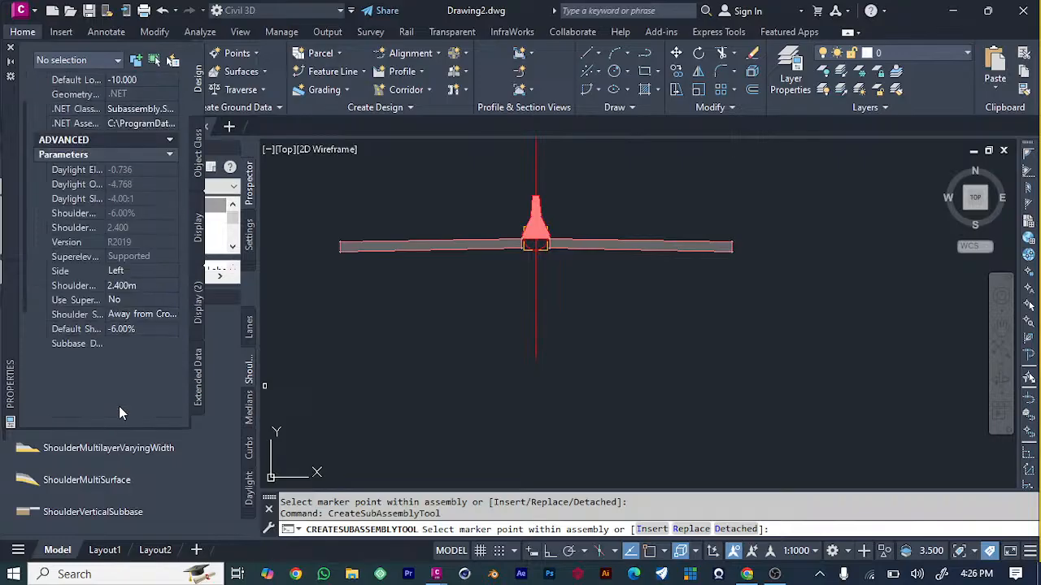
{"action": "scroll", "coordinate": [135, 329], "scroll_direction": "up", "scroll_amount": 2}
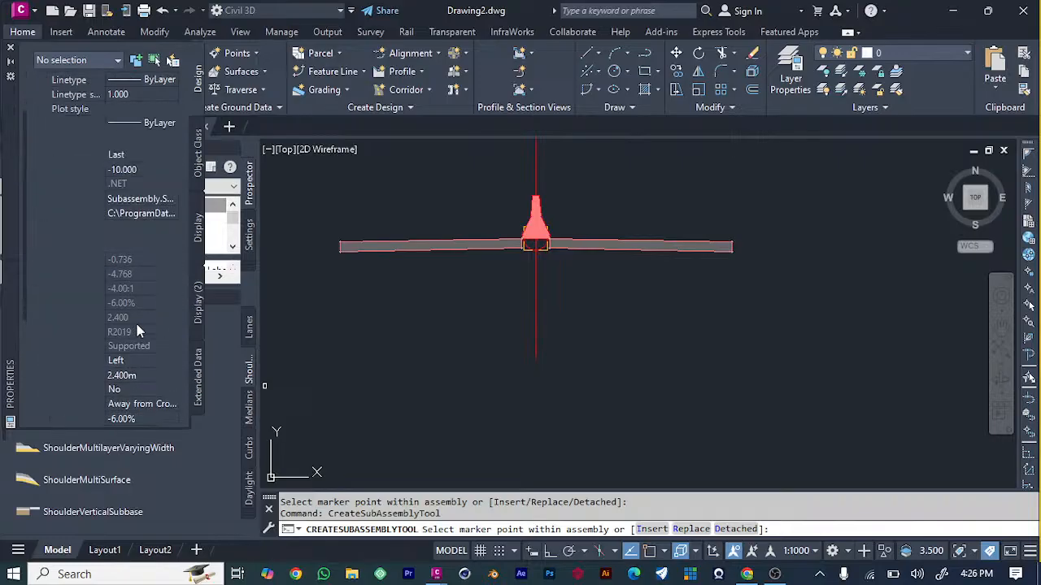
{"action": "left_click", "coordinate": [341, 249]}
{"action": "left_click", "coordinate": [425, 334]}
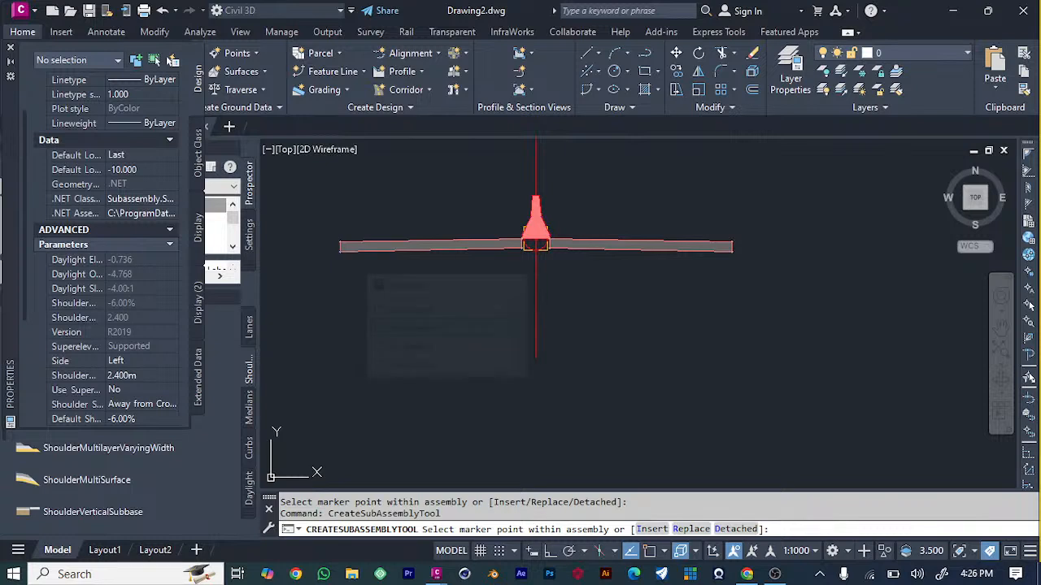
{"action": "scroll", "coordinate": [373, 333], "scroll_direction": "down", "scroll_amount": 5}
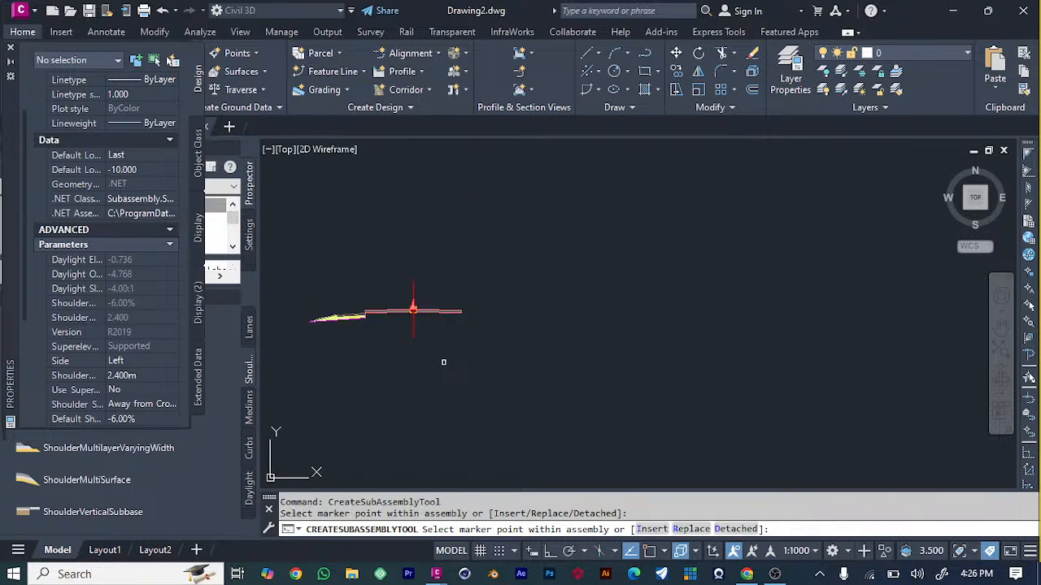
{"action": "left_click", "coordinate": [434, 386]}
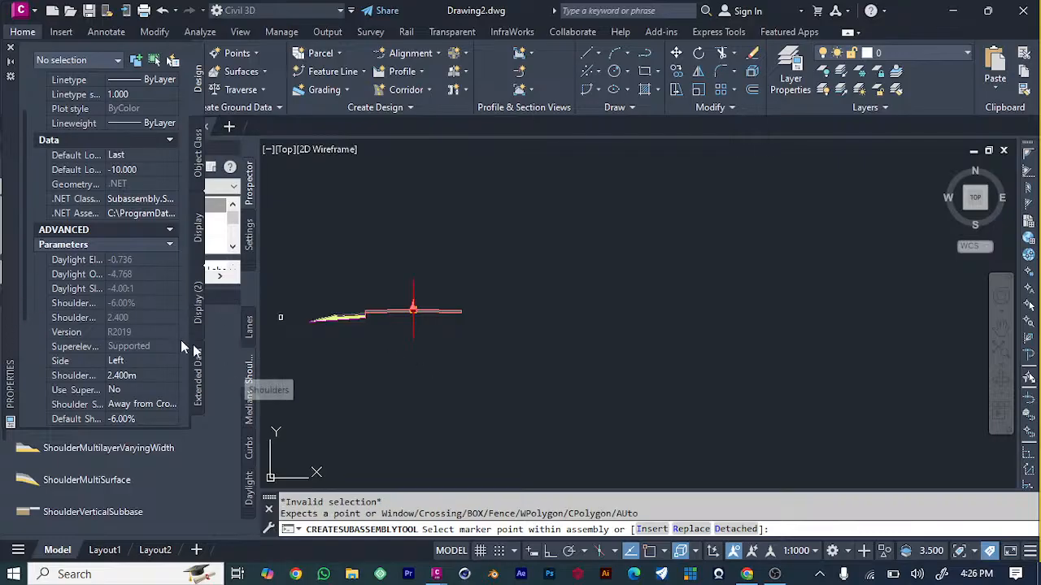
Set the ShoulderExtendSubbase side to Right and attach it to the lower outer corner of the right lane.
{"action": "scroll", "coordinate": [460, 316], "scroll_direction": "up", "scroll_amount": 6}
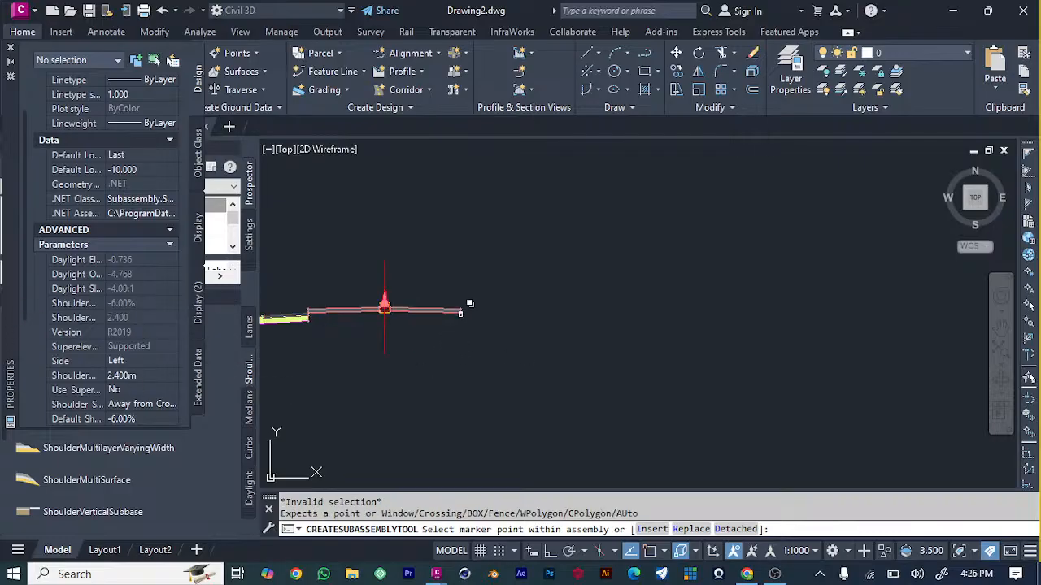
{"action": "left_click", "coordinate": [128, 360]}
{"action": "left_click", "coordinate": [168, 360]}
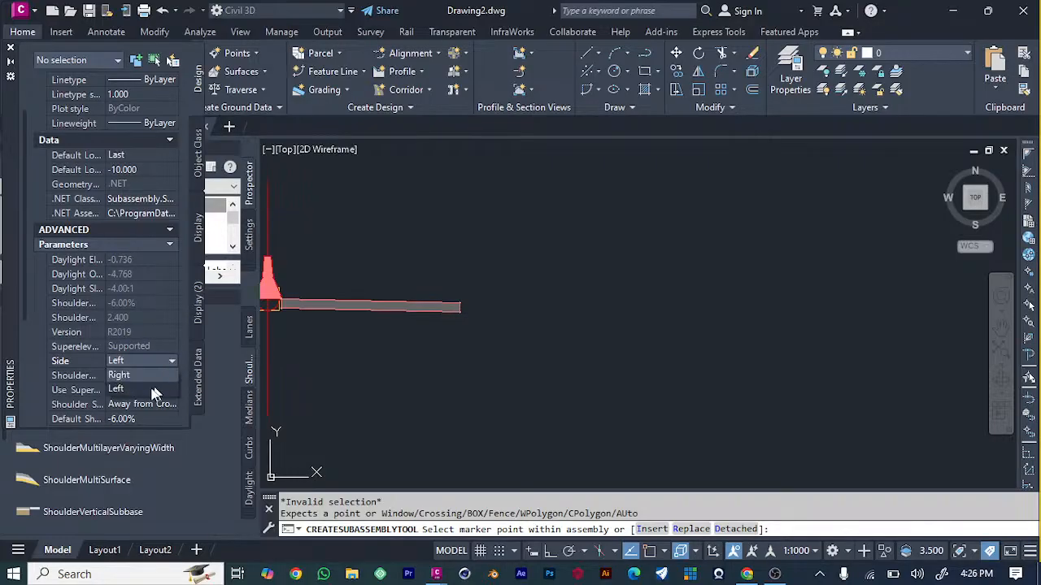
{"action": "left_click", "coordinate": [147, 376]}
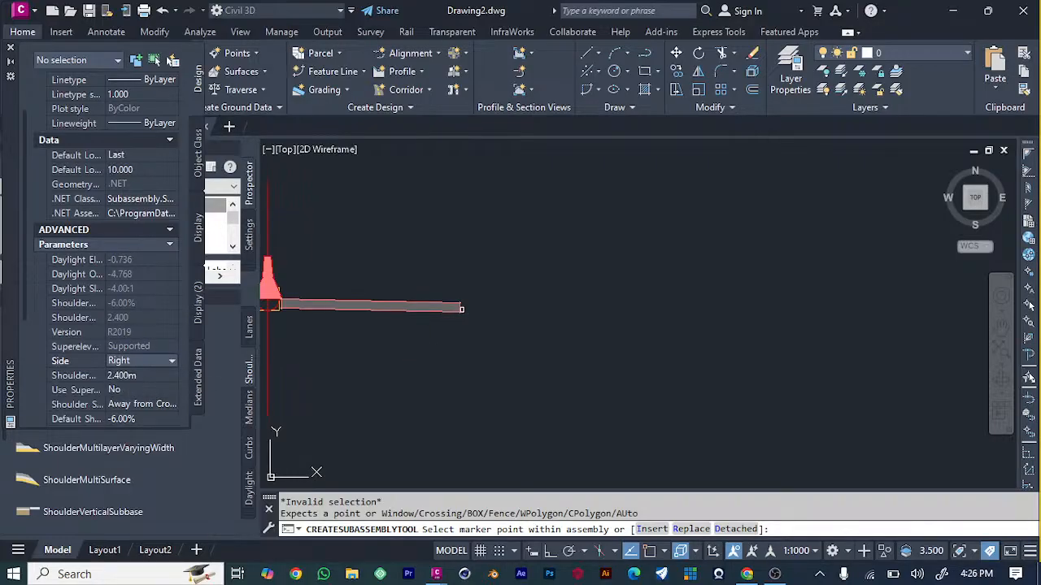
{"action": "left_click", "coordinate": [461, 314]}
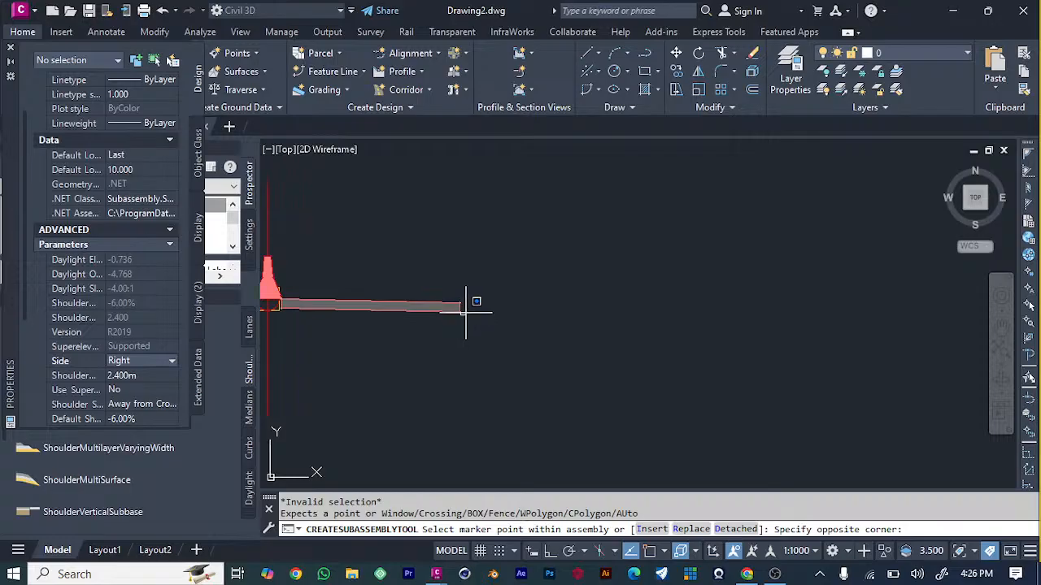
{"action": "left_click", "coordinate": [476, 332]}
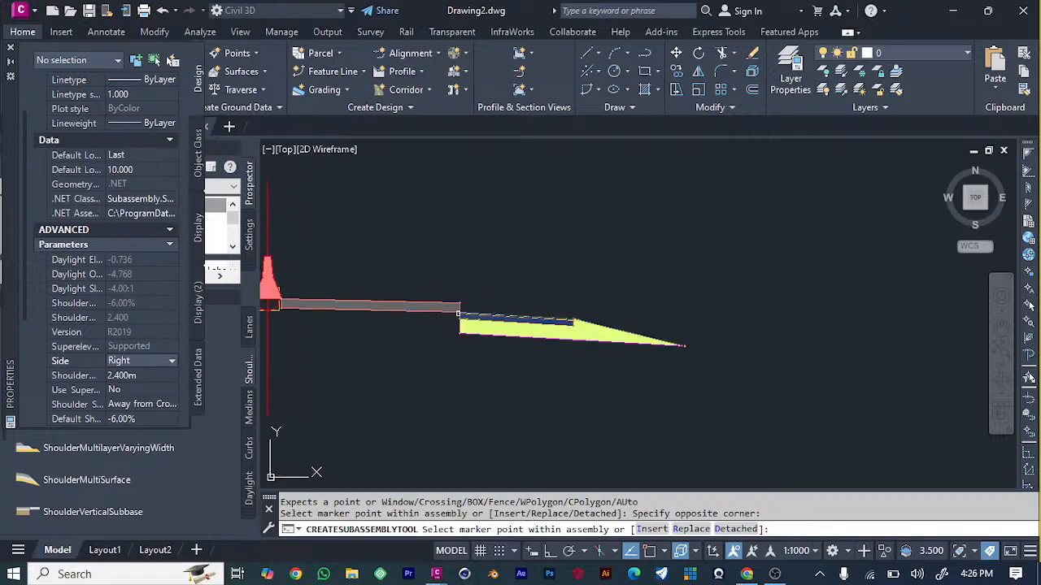
{"action": "scroll", "coordinate": [481, 396], "scroll_direction": "down", "scroll_amount": 5}
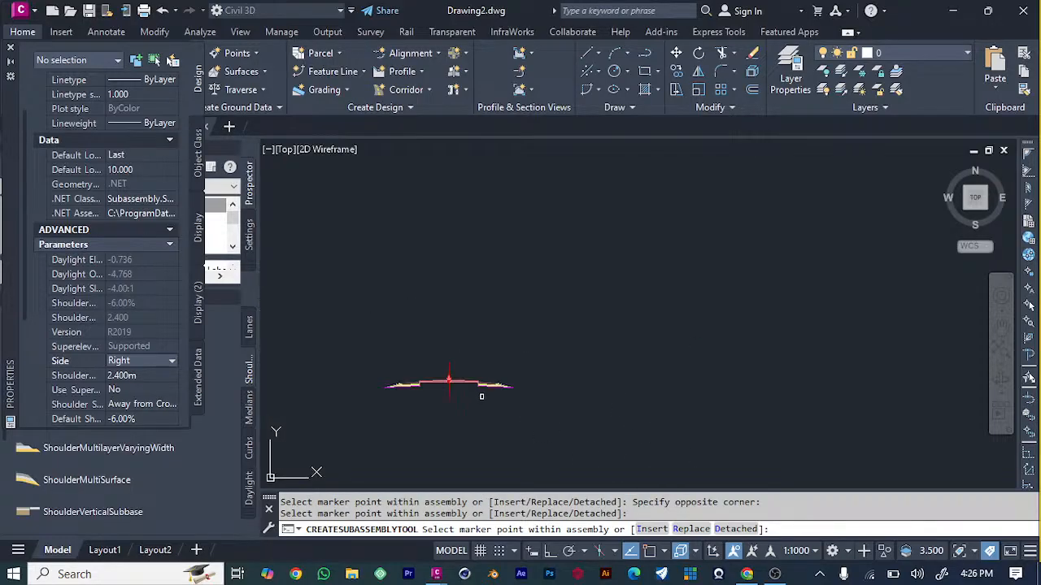
{"action": "scroll", "coordinate": [370, 402], "scroll_direction": "up", "scroll_amount": 5}
{"action": "scroll", "coordinate": [537, 385], "scroll_direction": "down", "scroll_amount": 4}
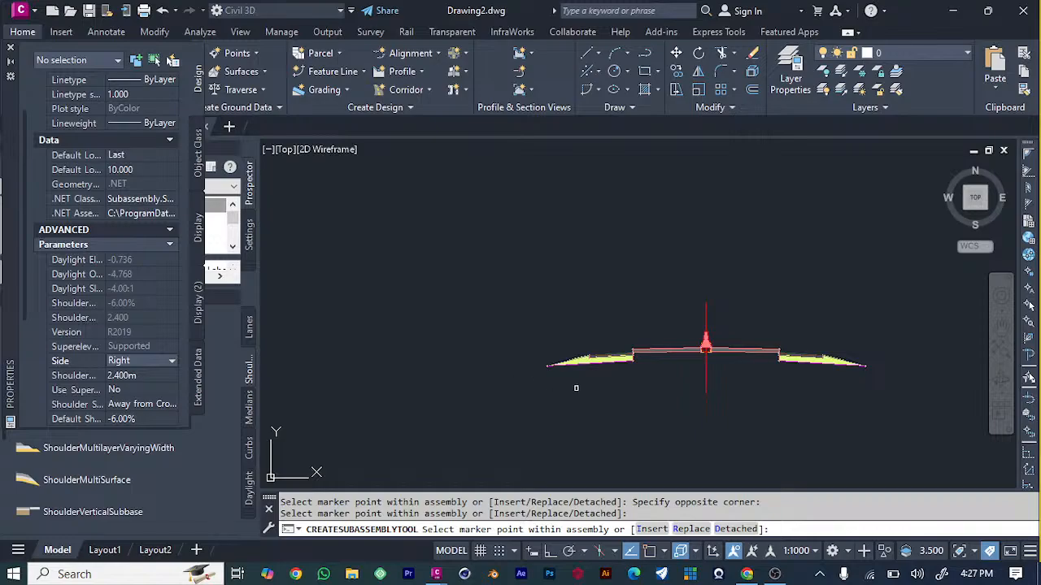
{"action": "scroll", "coordinate": [652, 388], "scroll_direction": "up", "scroll_amount": 2}
{"action": "scroll", "coordinate": [652, 388], "scroll_direction": "up", "scroll_amount": 2}
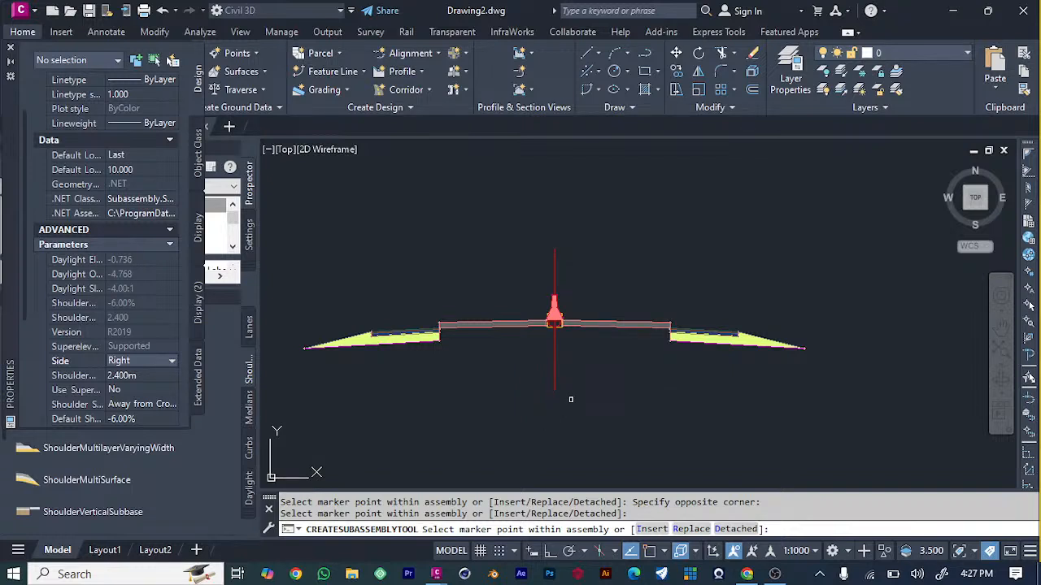
Attach an UrbanCurbGutterValley2 subassembly with side Right to the outer tip of the right shoulder.
{"action": "left_click", "coordinate": [250, 446]}
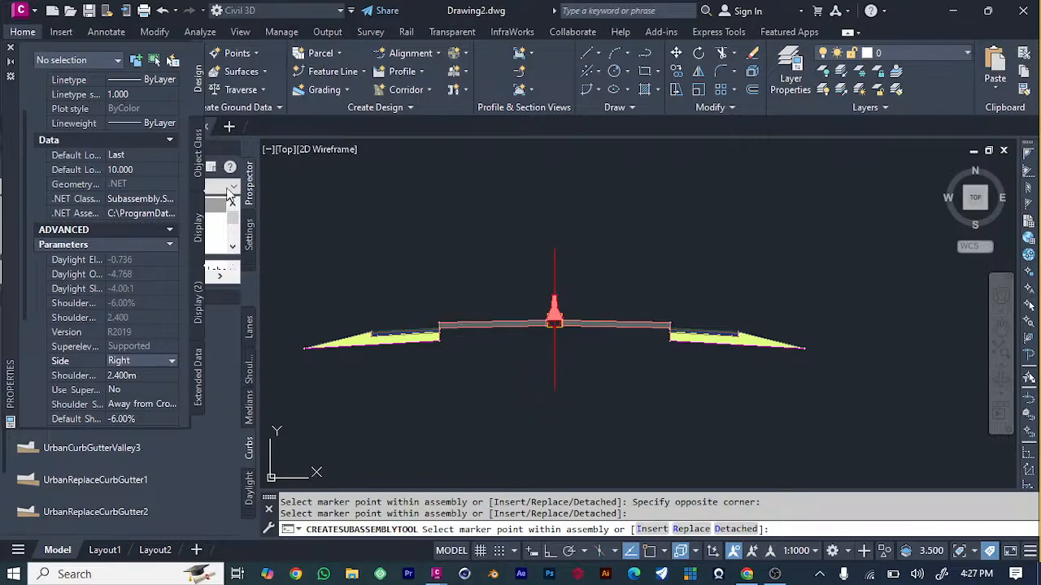
{"action": "left_click", "coordinate": [329, 214]}
{"action": "left_click", "coordinate": [291, 203]}
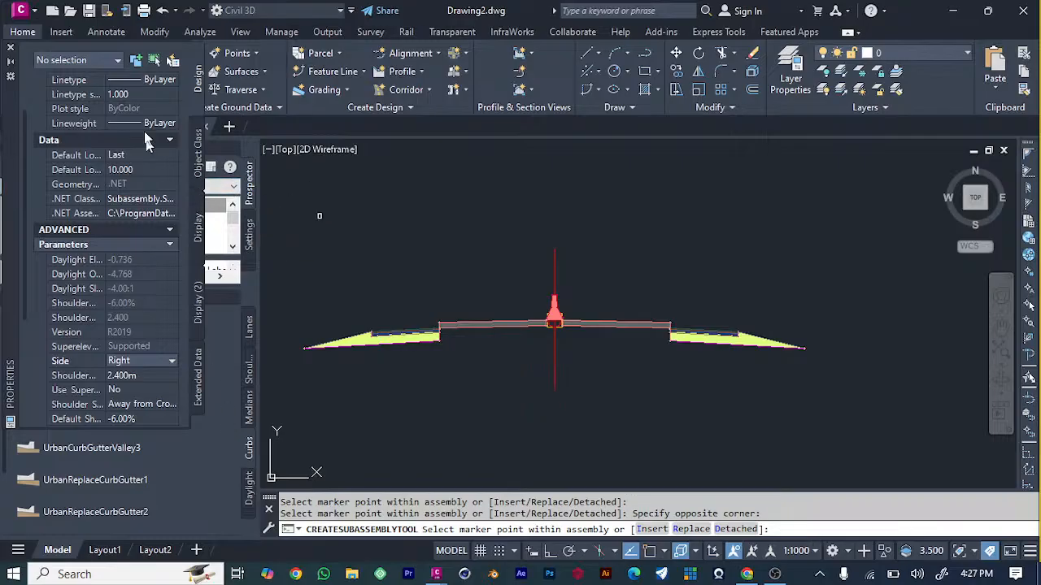
{"action": "left_click", "coordinate": [805, 348]}
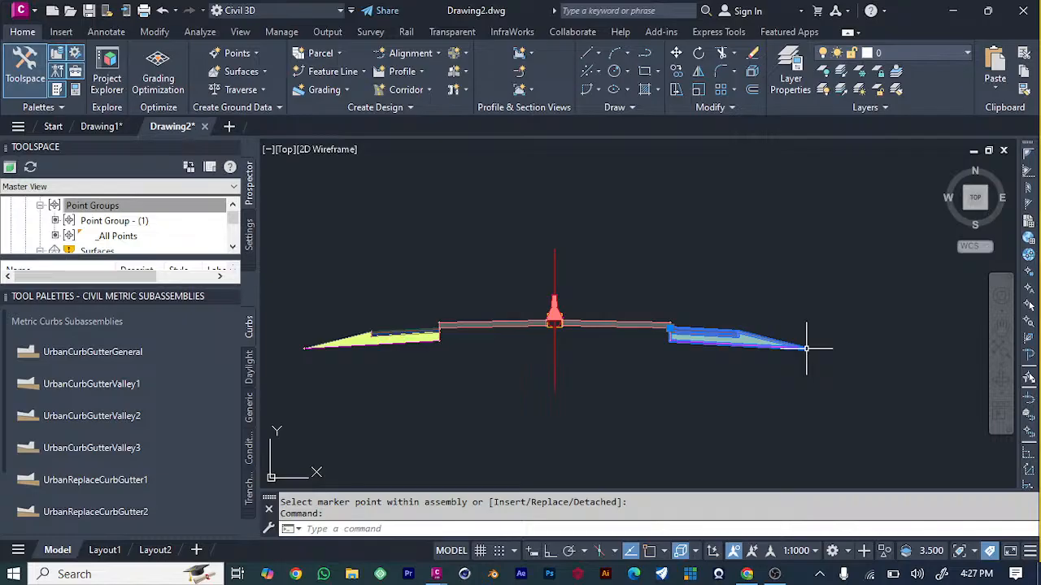
{"action": "left_click", "coordinate": [306, 349]}
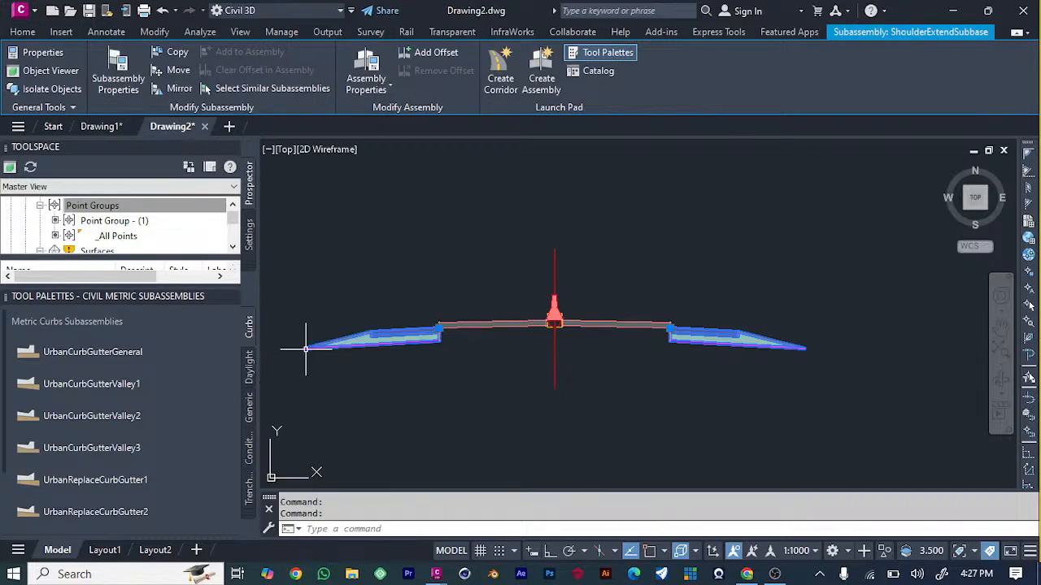
{"action": "left_click", "coordinate": [85, 415]}
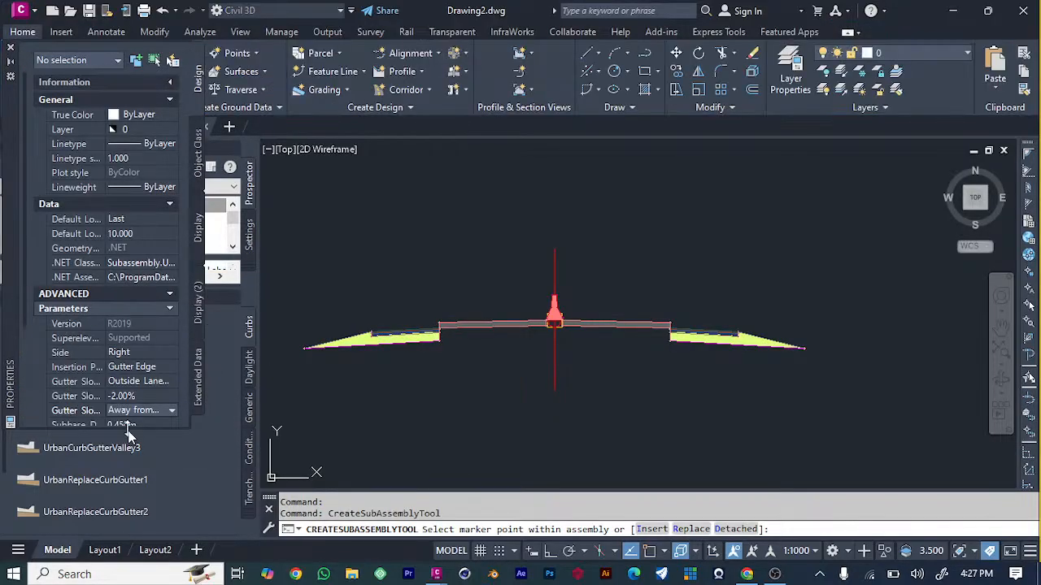
{"action": "scroll", "coordinate": [140, 286], "scroll_direction": "down", "scroll_amount": 3}
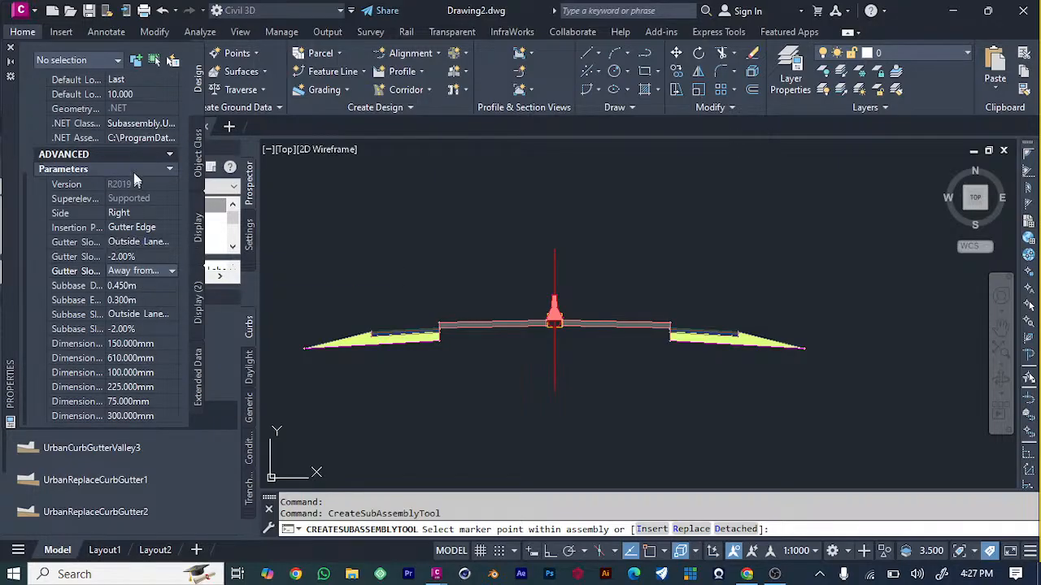
{"action": "scroll", "coordinate": [134, 179], "scroll_direction": "up", "scroll_amount": 3}
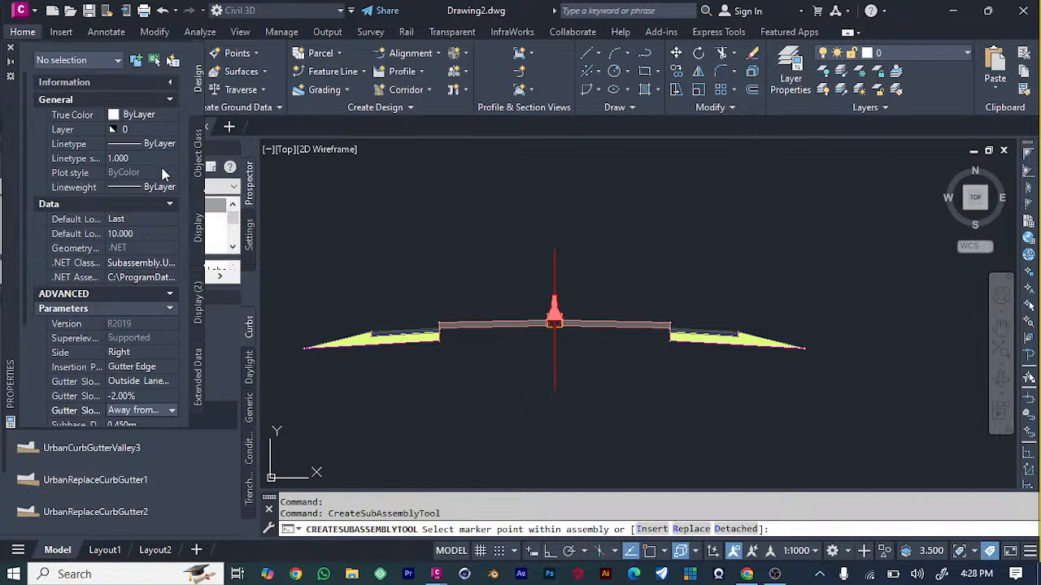
{"action": "scroll", "coordinate": [163, 174], "scroll_direction": "down", "scroll_amount": 3}
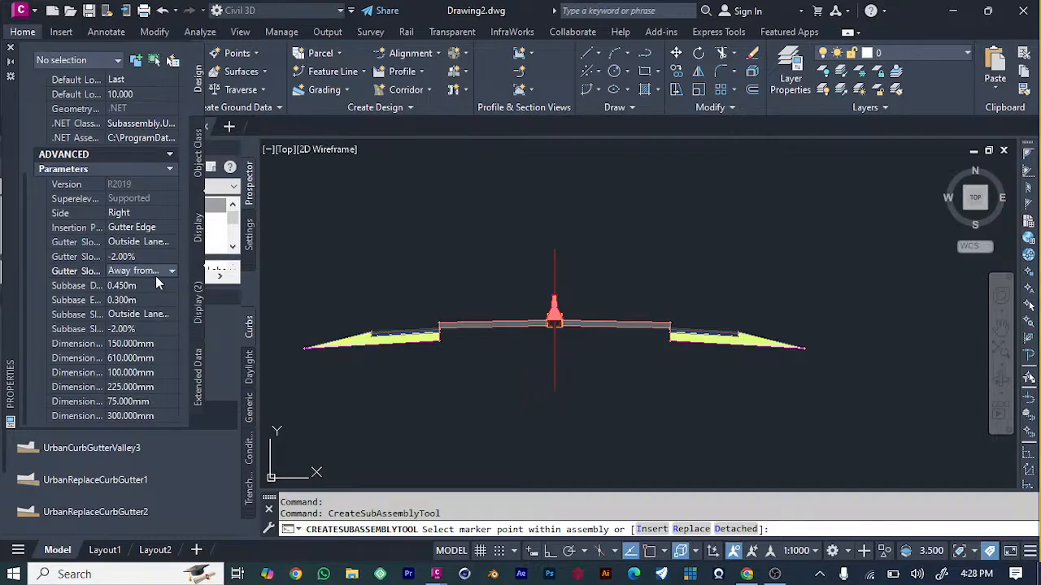
{"action": "left_click", "coordinate": [145, 213]}
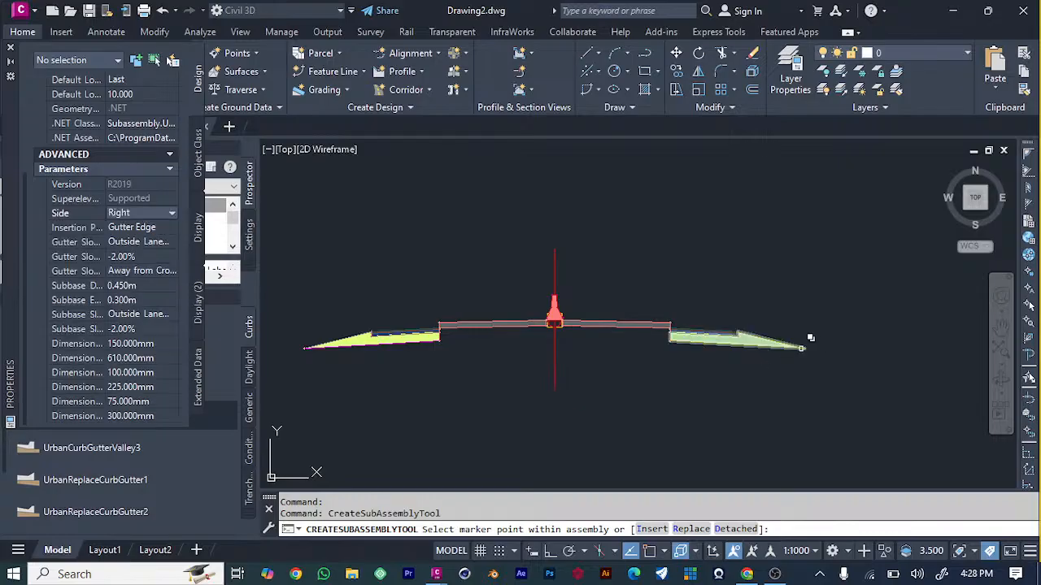
{"action": "left_click", "coordinate": [806, 350]}
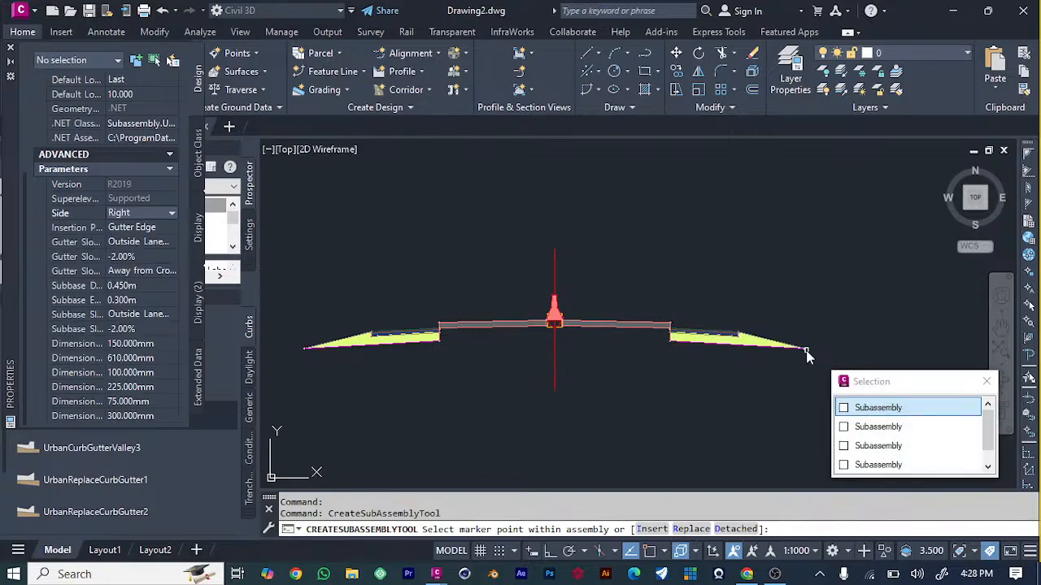
{"action": "left_click", "coordinate": [876, 409]}
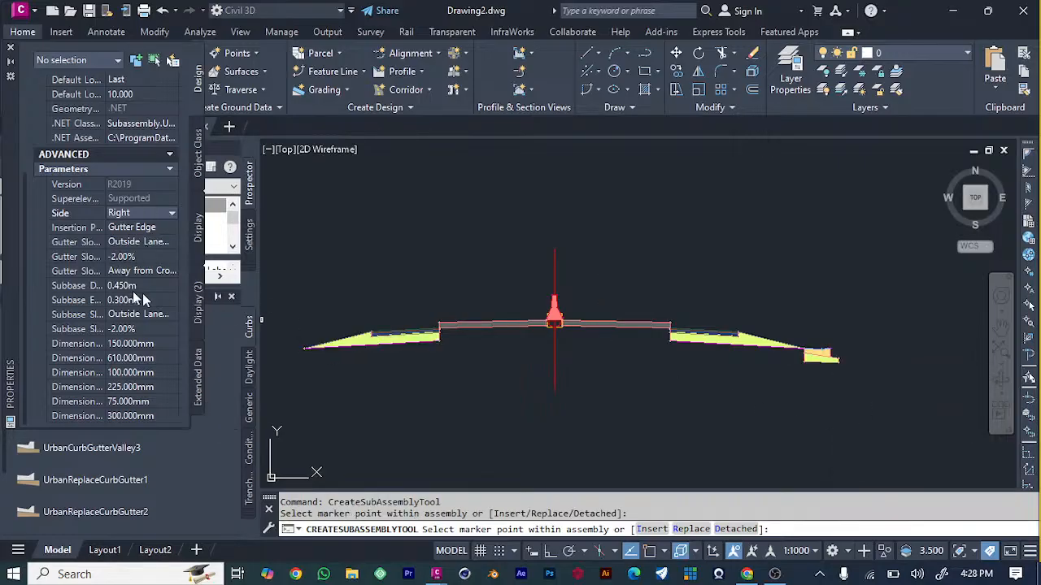
Set the UrbanCurbGutterValley2 side to Left and attach a matching curb gutter to the outer tip of the left shoulder.
{"action": "left_click", "coordinate": [142, 213]}
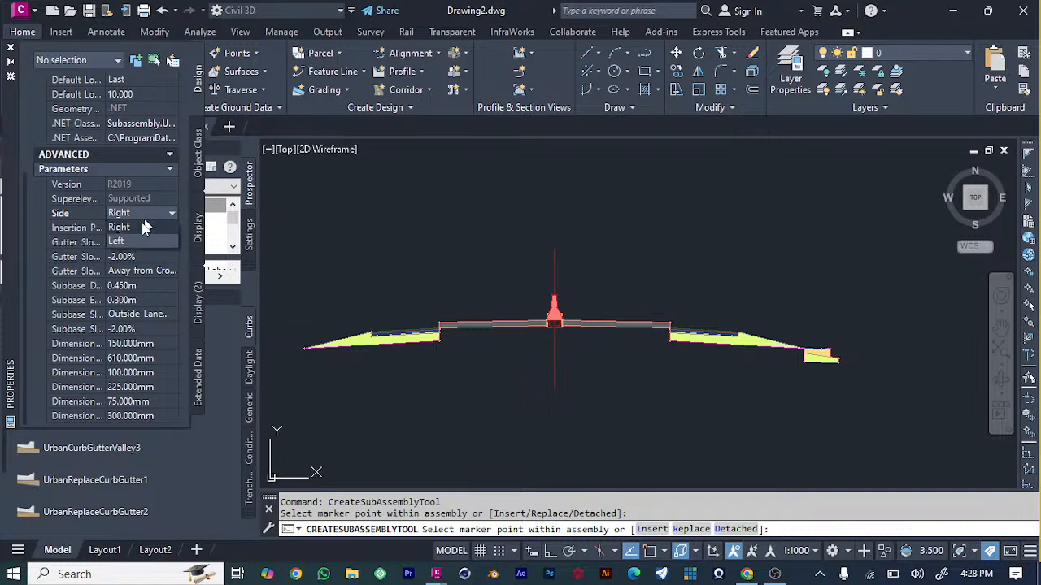
{"action": "left_click", "coordinate": [128, 242]}
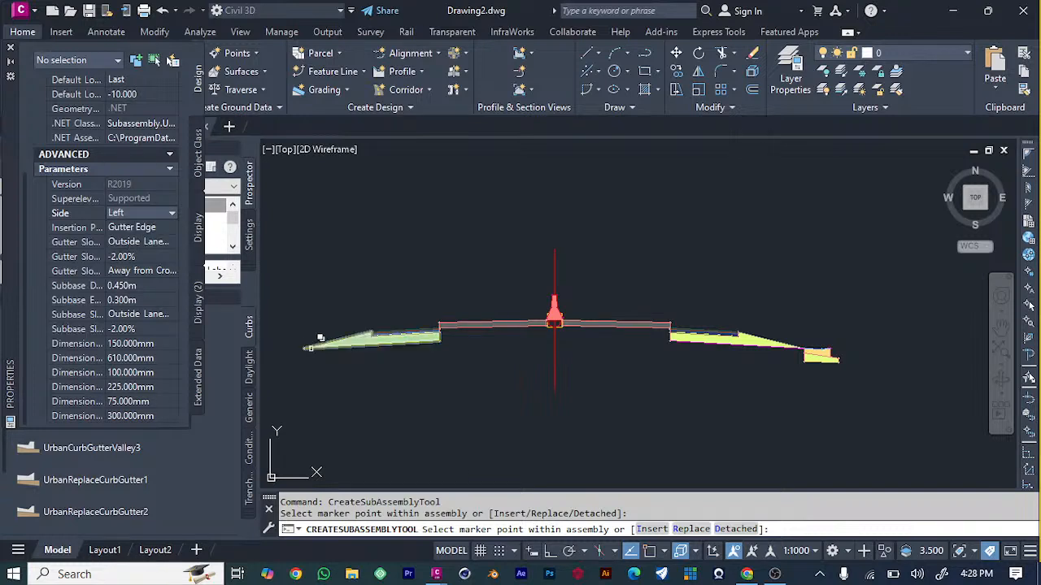
{"action": "left_click", "coordinate": [303, 348]}
{"action": "left_click", "coordinate": [382, 406]}
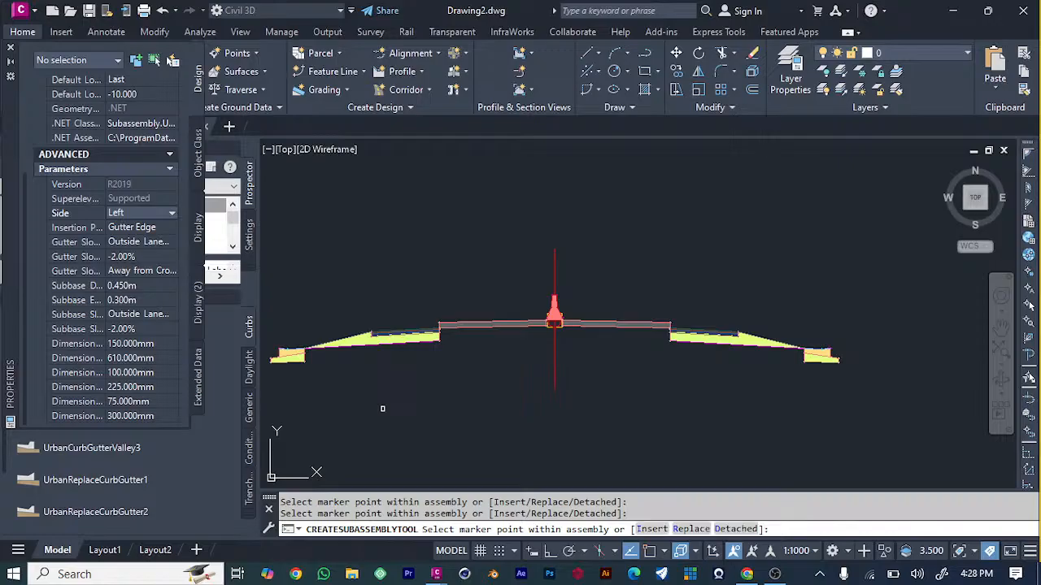
{"action": "scroll", "coordinate": [566, 370], "scroll_direction": "down", "scroll_amount": 4}
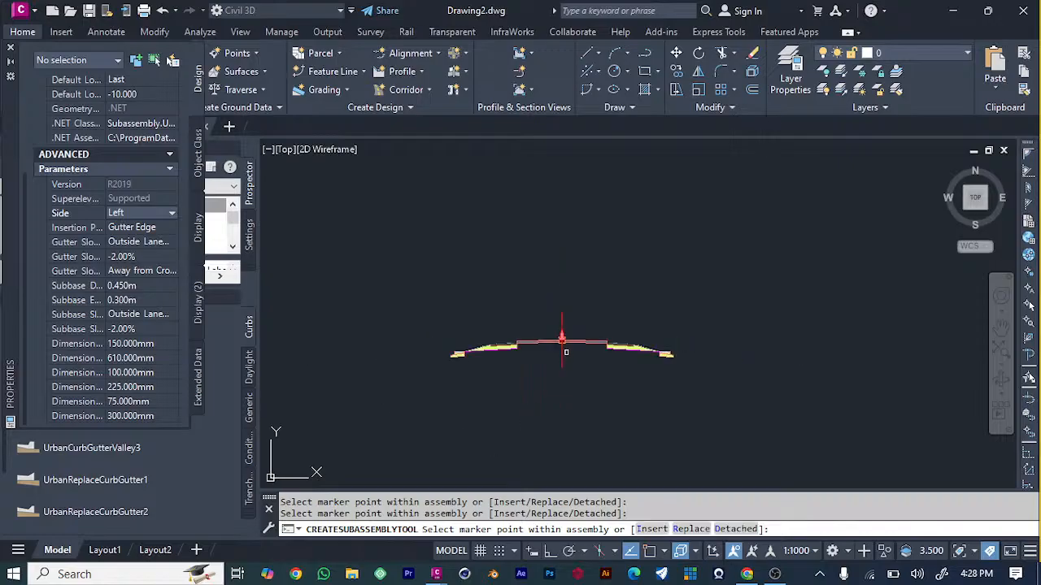
{"action": "scroll", "coordinate": [431, 382], "scroll_direction": "up", "scroll_amount": 3}
{"action": "scroll", "coordinate": [487, 366], "scroll_direction": "down", "scroll_amount": 3}
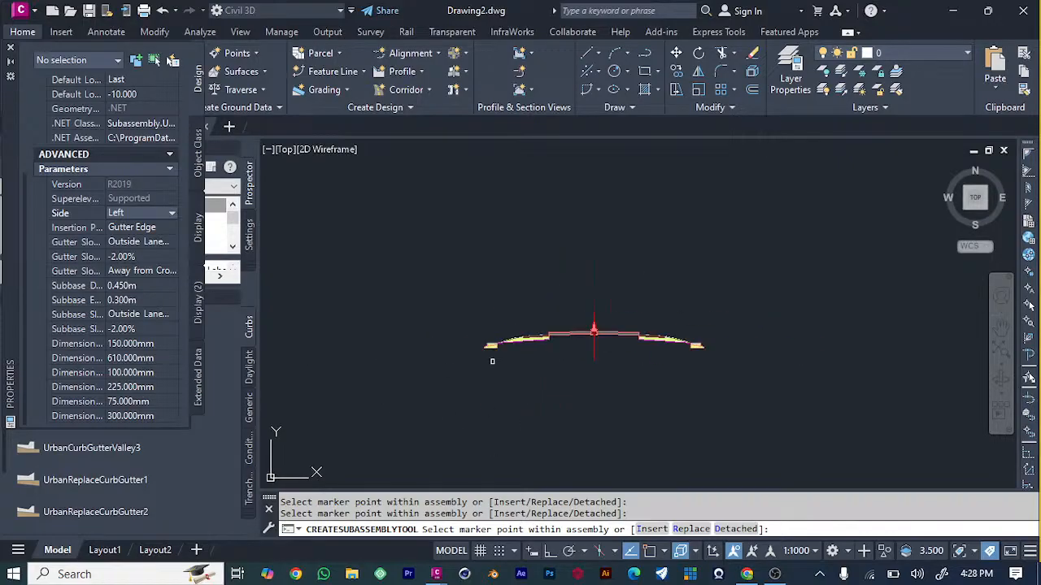
{"action": "scroll", "coordinate": [625, 334], "scroll_direction": "up", "scroll_amount": 2}
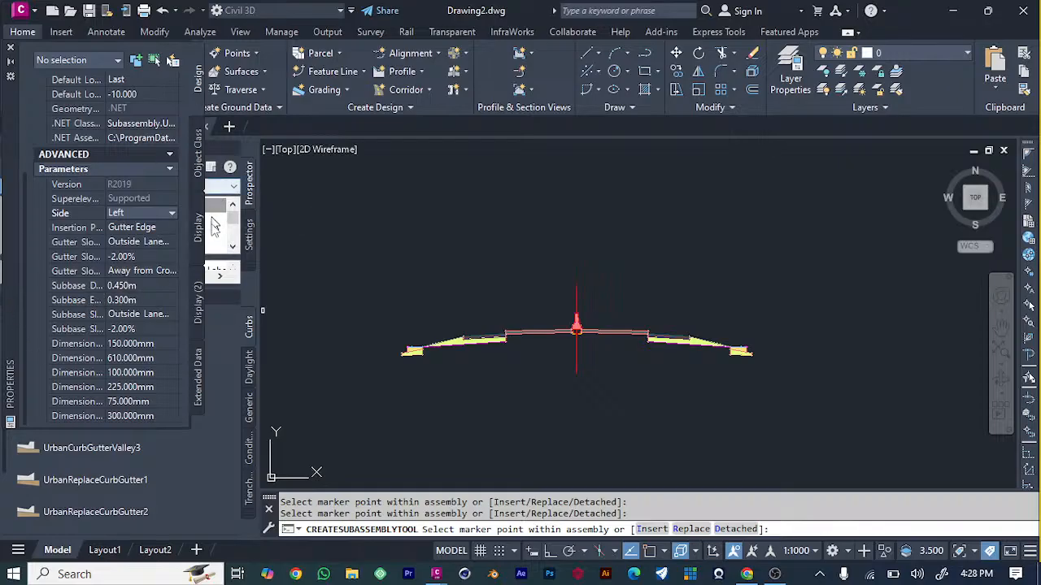
{"action": "key", "text": "Escape"}
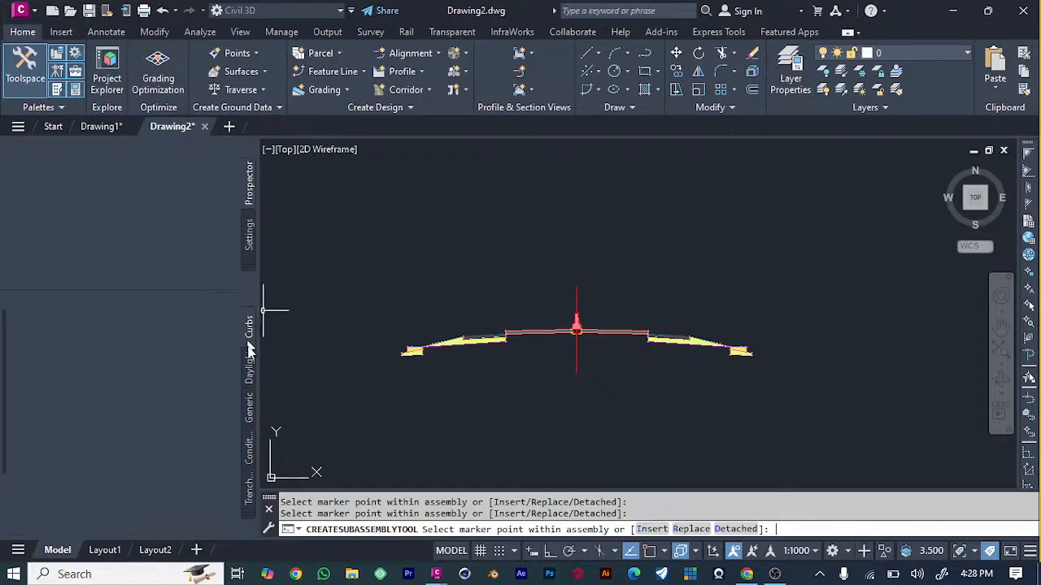
Attach a SideDitch subassembly from the Trench Pipes set to the lower outer corner of the right curb gutter.
{"action": "left_click", "coordinate": [249, 489]}
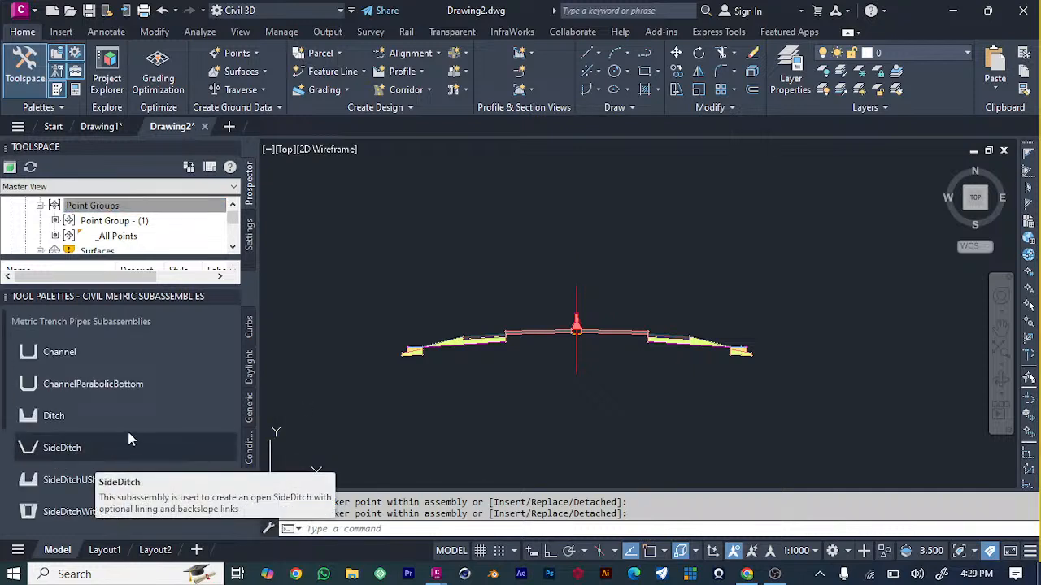
{"action": "left_click", "coordinate": [106, 450]}
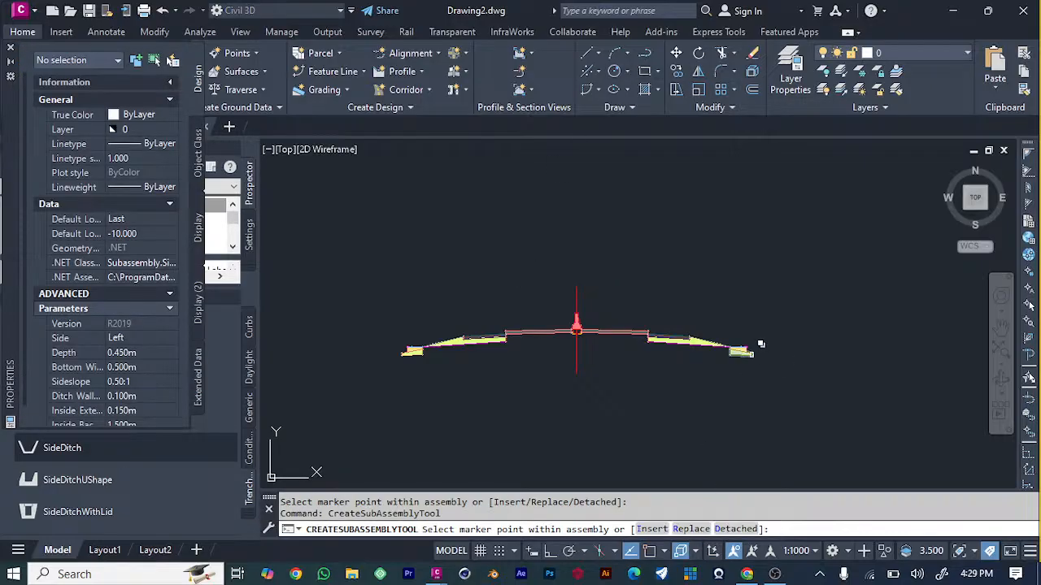
{"action": "left_click", "coordinate": [754, 354]}
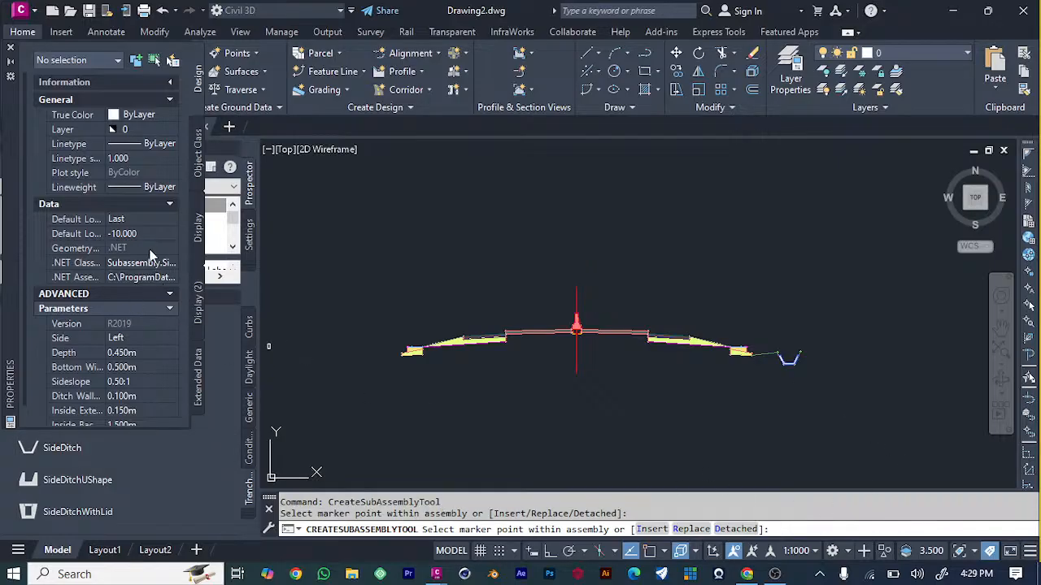
Attach a SideDitch with side Left to the lower outer corner of the left curb gutter and end the placement.
{"action": "left_click", "coordinate": [133, 337]}
{"action": "left_click", "coordinate": [133, 337]}
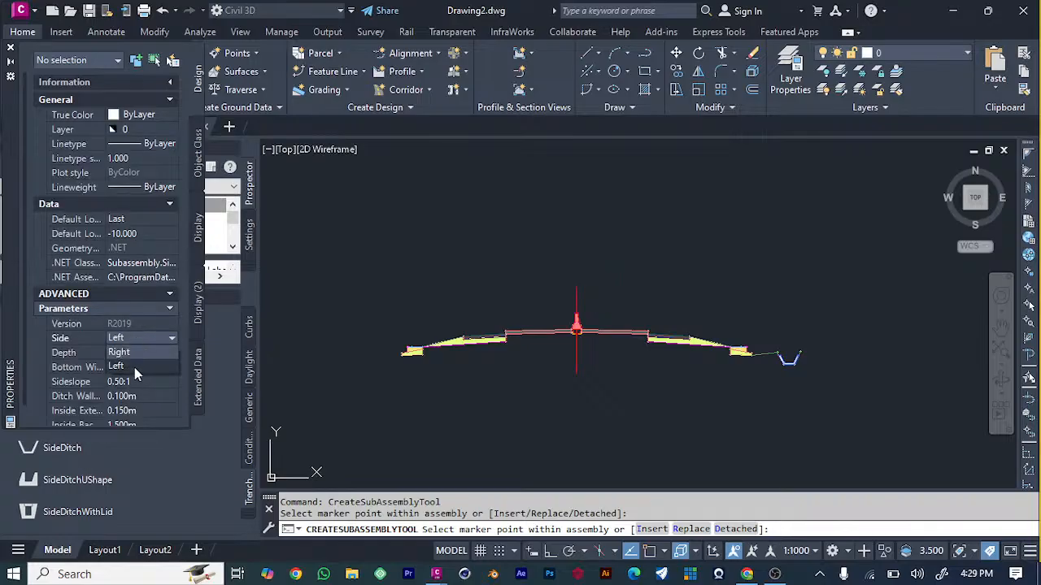
{"action": "left_click", "coordinate": [134, 367]}
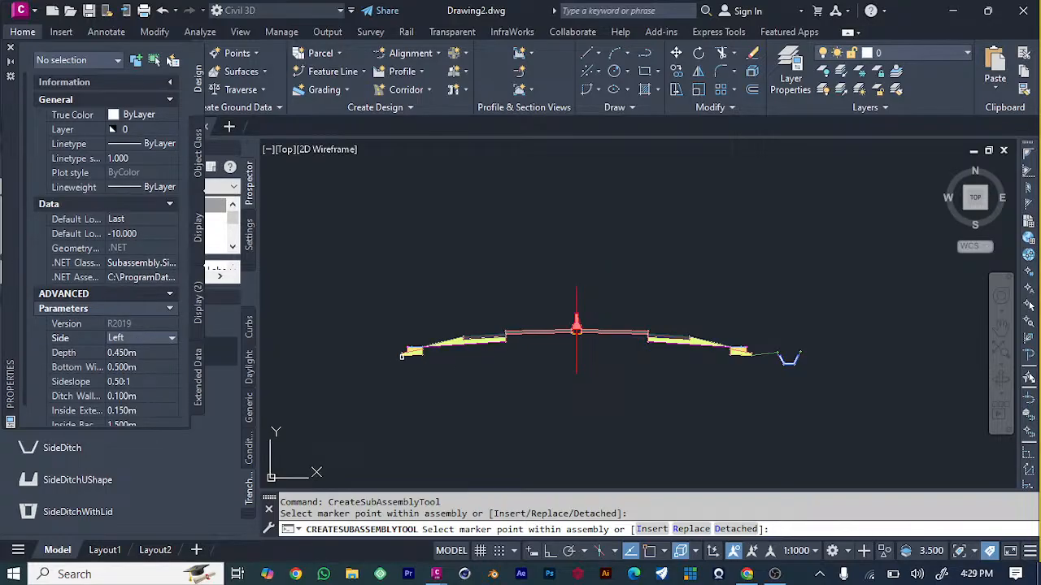
{"action": "left_click", "coordinate": [402, 355]}
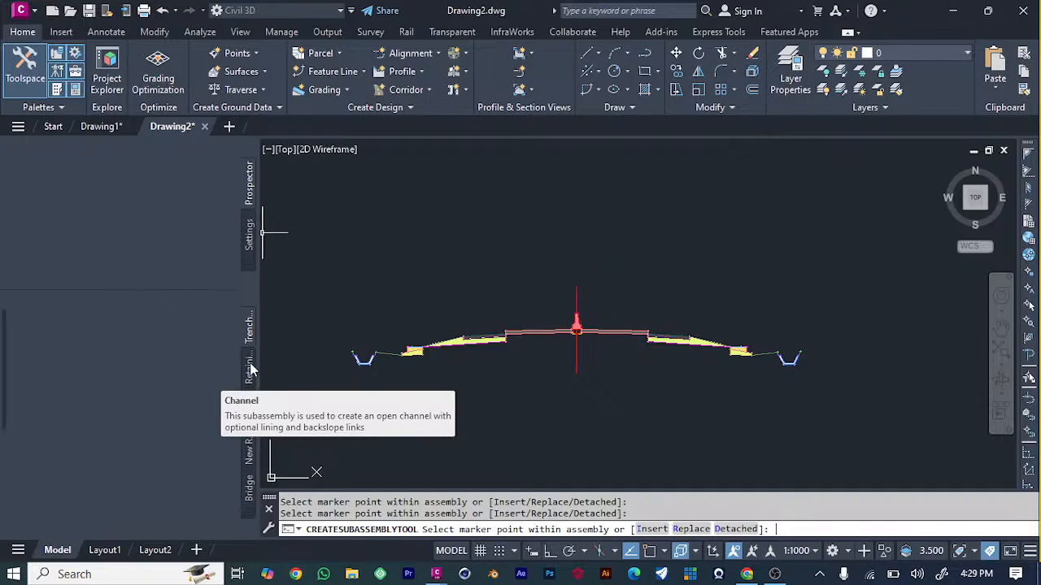
{"action": "key", "text": "Escape"}
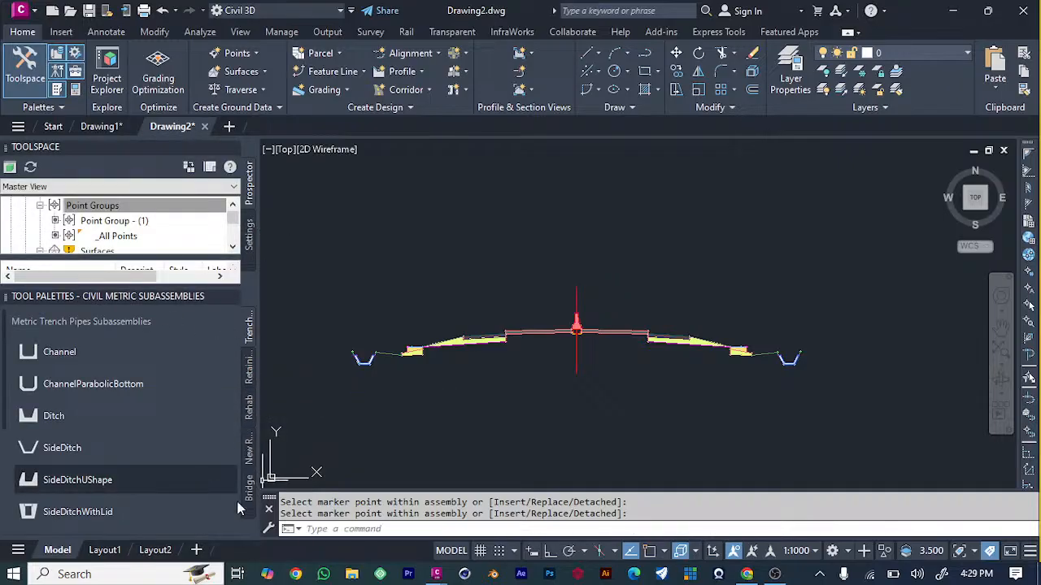
Examine the metric subassemblies offered in the New Rehab, Retaining Walls, Rehab, Trench Pipes and Lanes sets.
{"action": "left_click", "coordinate": [250, 492]}
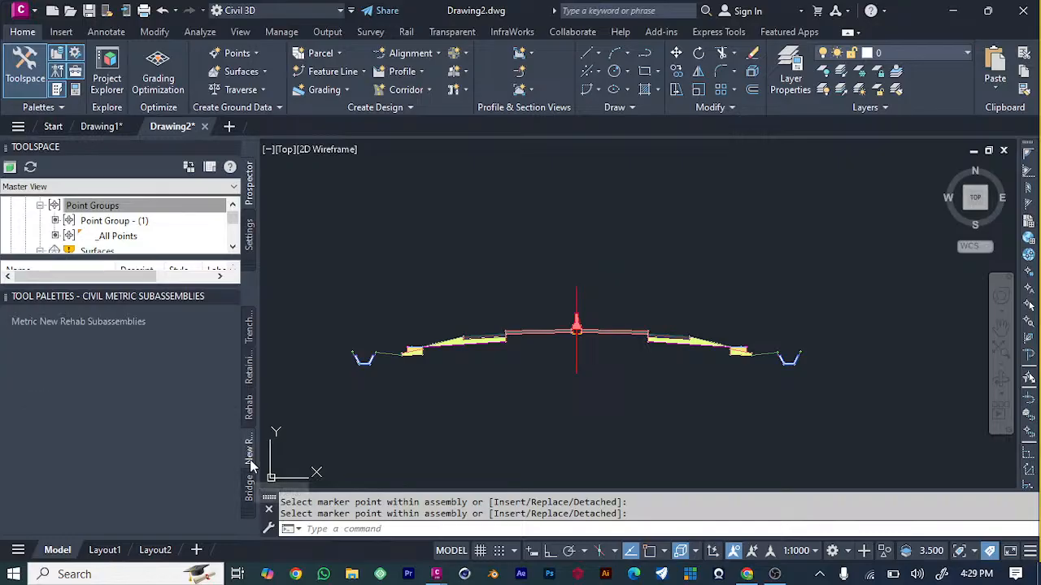
{"action": "left_click", "coordinate": [251, 460]}
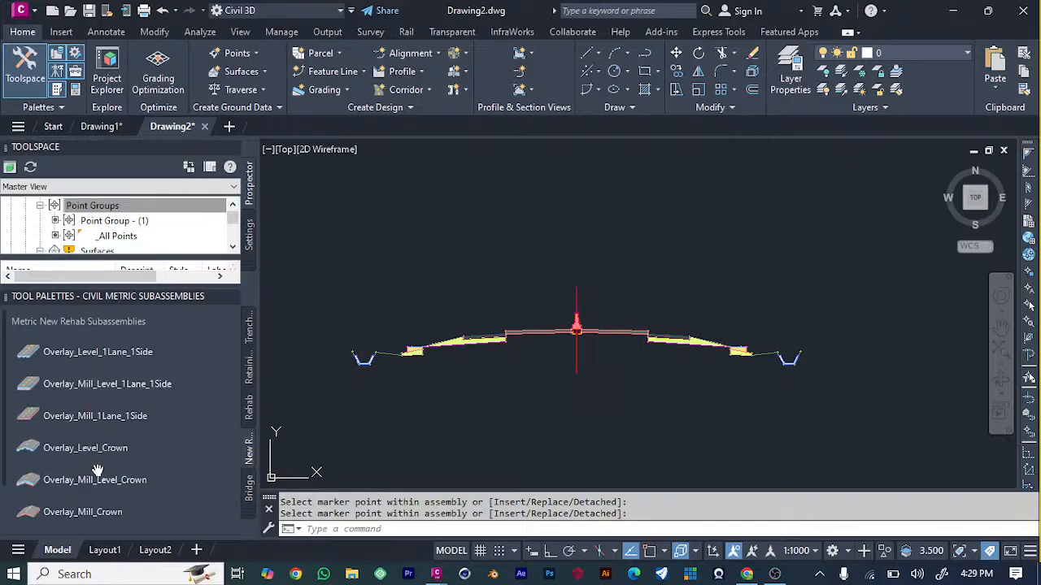
{"action": "scroll", "coordinate": [97, 470], "scroll_direction": "down", "scroll_amount": 2}
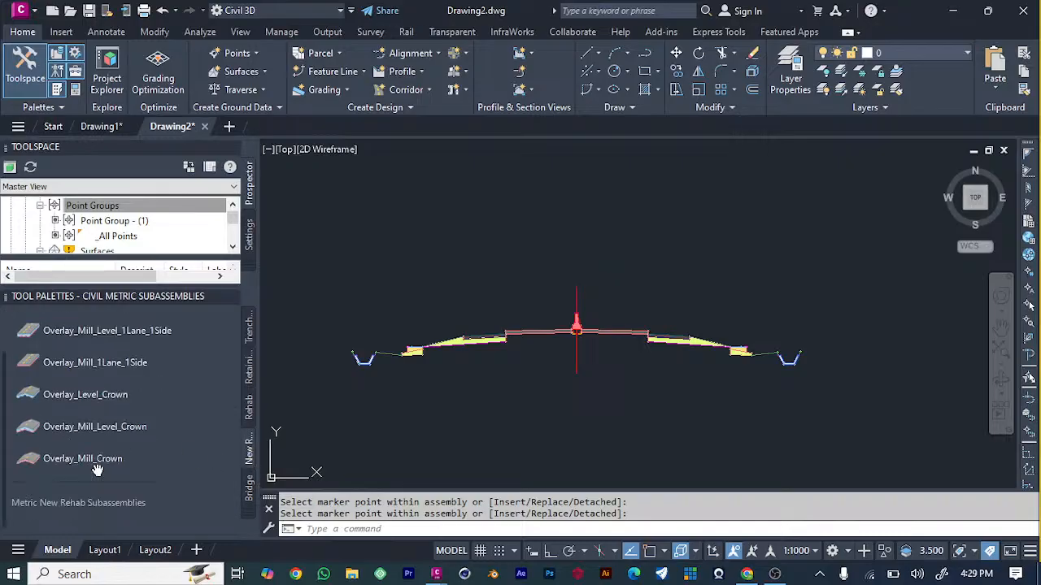
{"action": "left_click", "coordinate": [249, 372]}
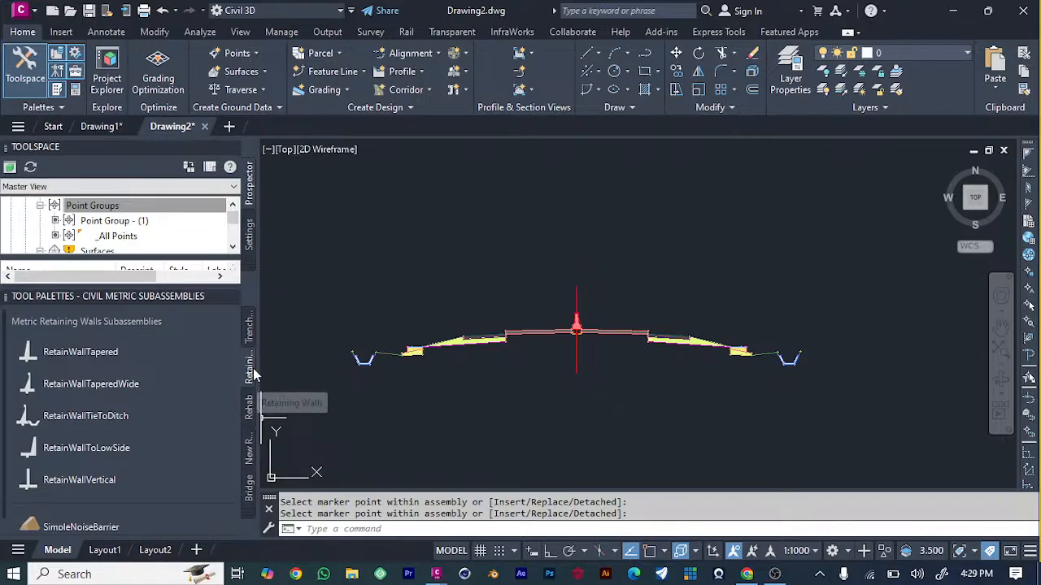
{"action": "left_click", "coordinate": [249, 405]}
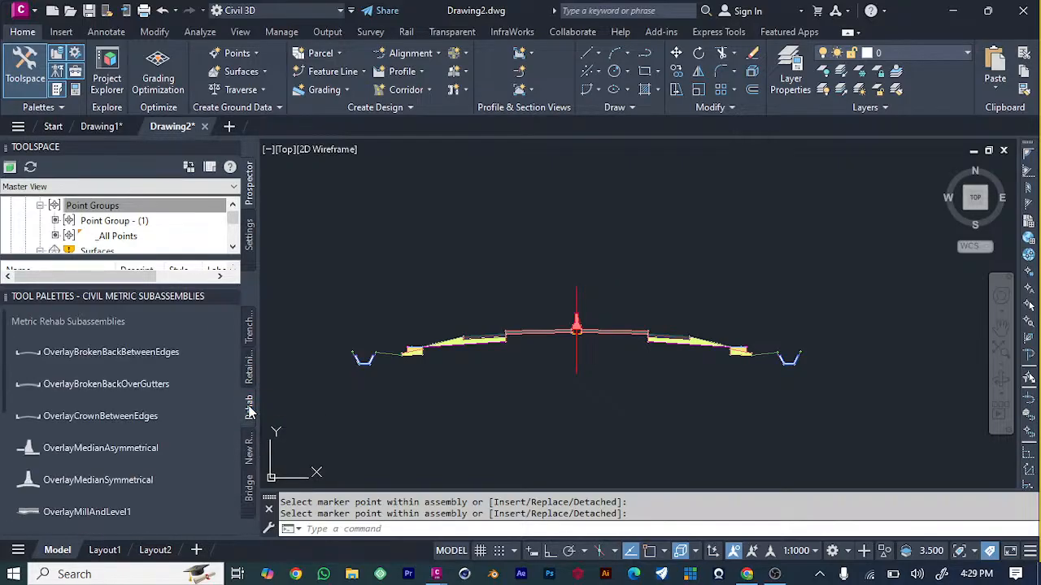
{"action": "left_click", "coordinate": [250, 329]}
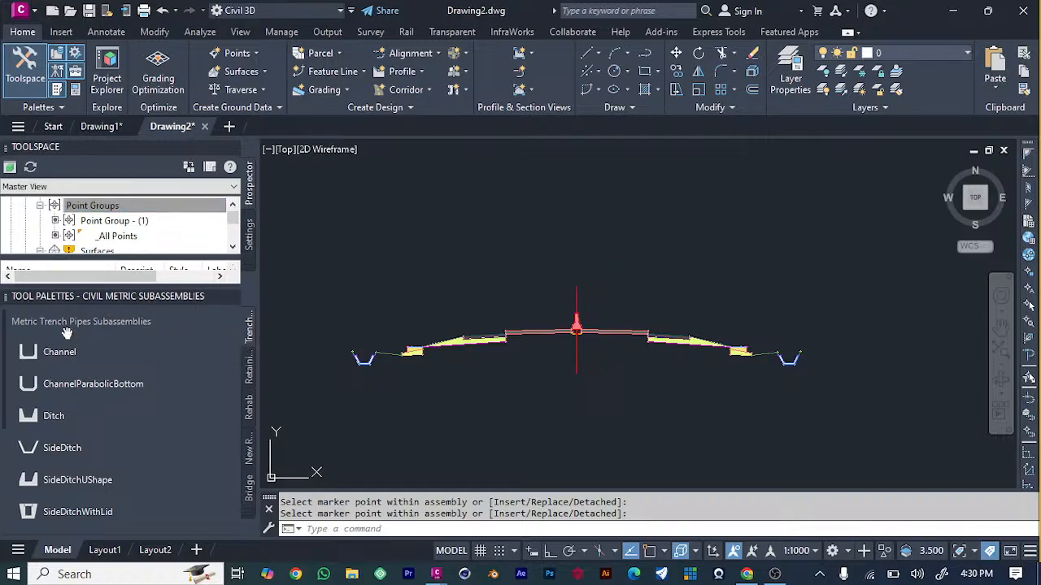
{"action": "scroll", "coordinate": [73, 334], "scroll_direction": "down", "scroll_amount": 3}
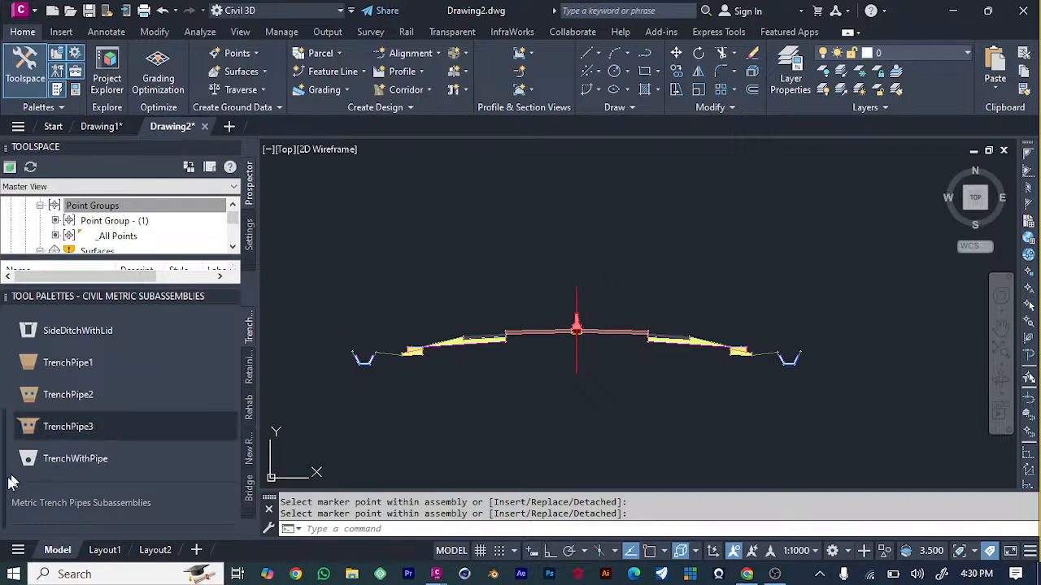
{"action": "scroll", "coordinate": [64, 489], "scroll_direction": "up", "scroll_amount": 3}
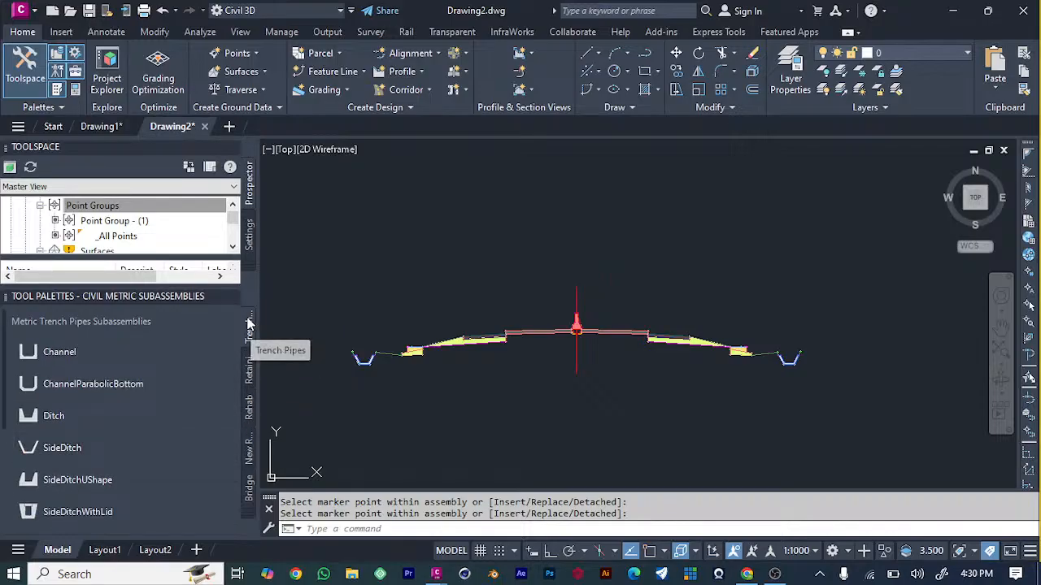
{"action": "left_click", "coordinate": [250, 516]}
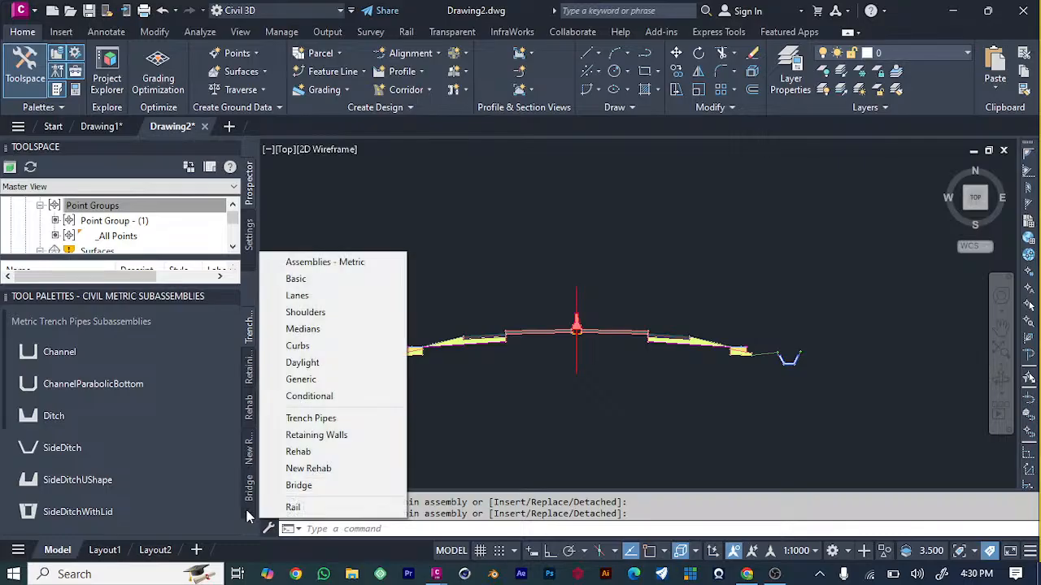
{"action": "left_click", "coordinate": [307, 297]}
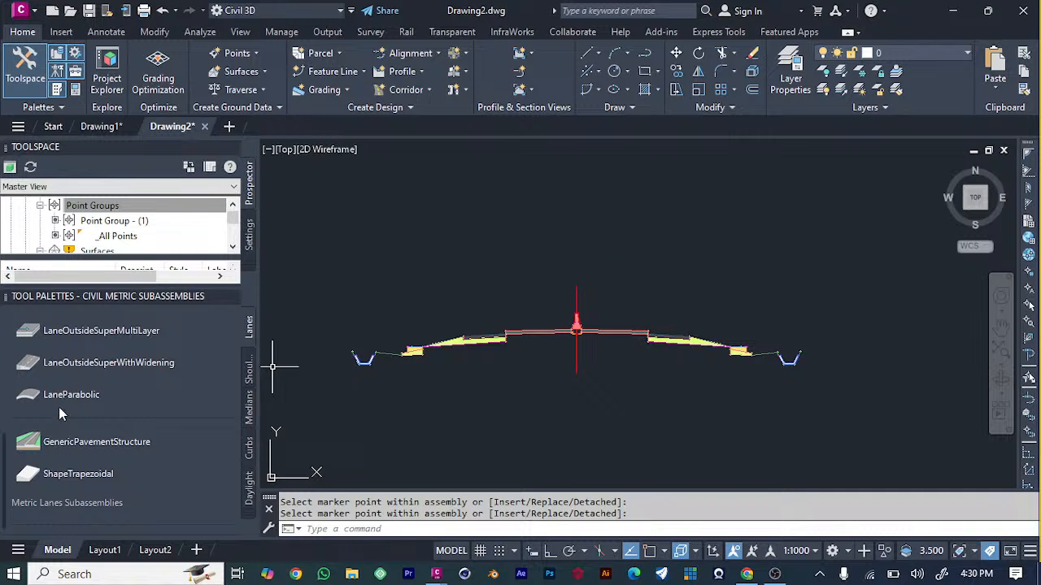
Examine the metric subassemblies offered in the Lanes, Shoulders and Generic sets.
{"action": "scroll", "coordinate": [92, 391], "scroll_direction": "down", "scroll_amount": 3}
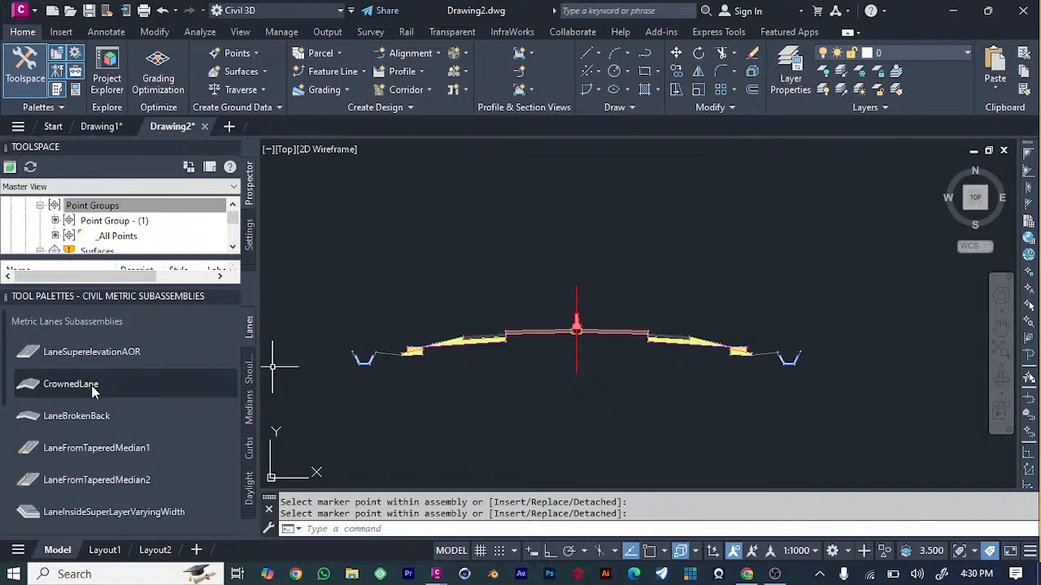
{"action": "scroll", "coordinate": [92, 391], "scroll_direction": "down", "scroll_amount": 5}
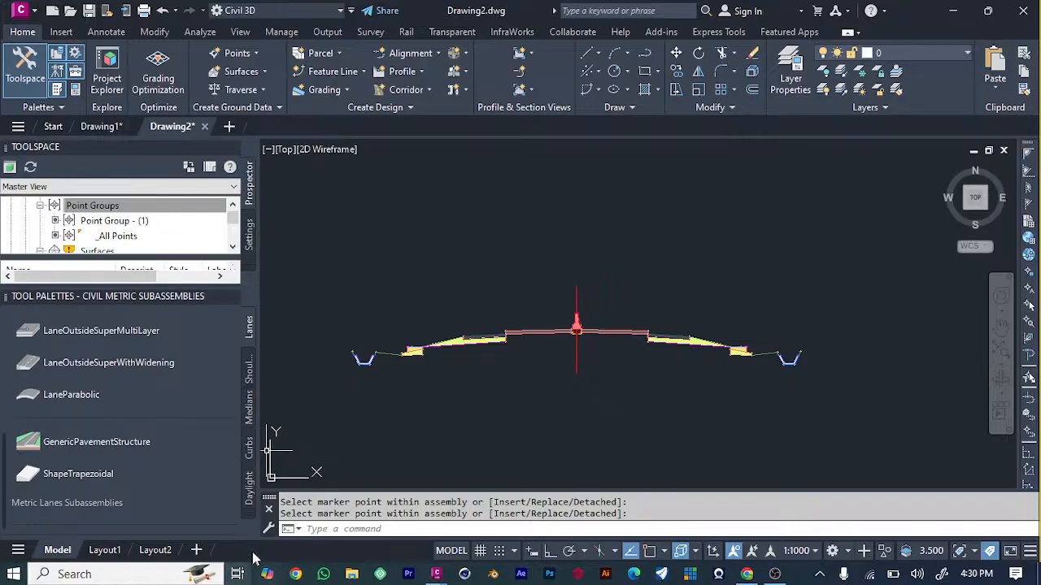
{"action": "left_click_drag", "start_coordinate": [270, 498], "coordinate": [273, 498]}
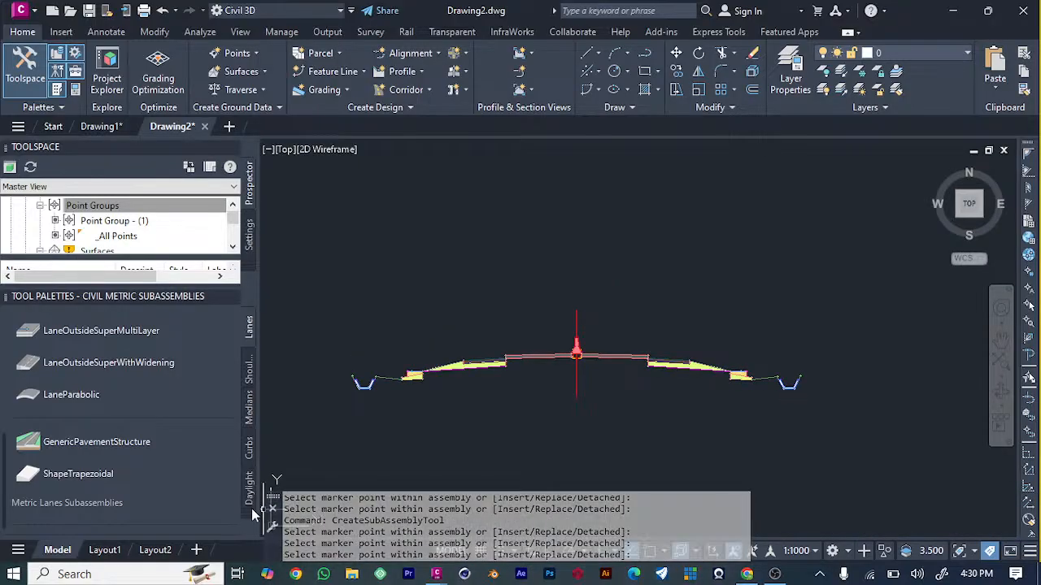
{"action": "left_click", "coordinate": [252, 513]}
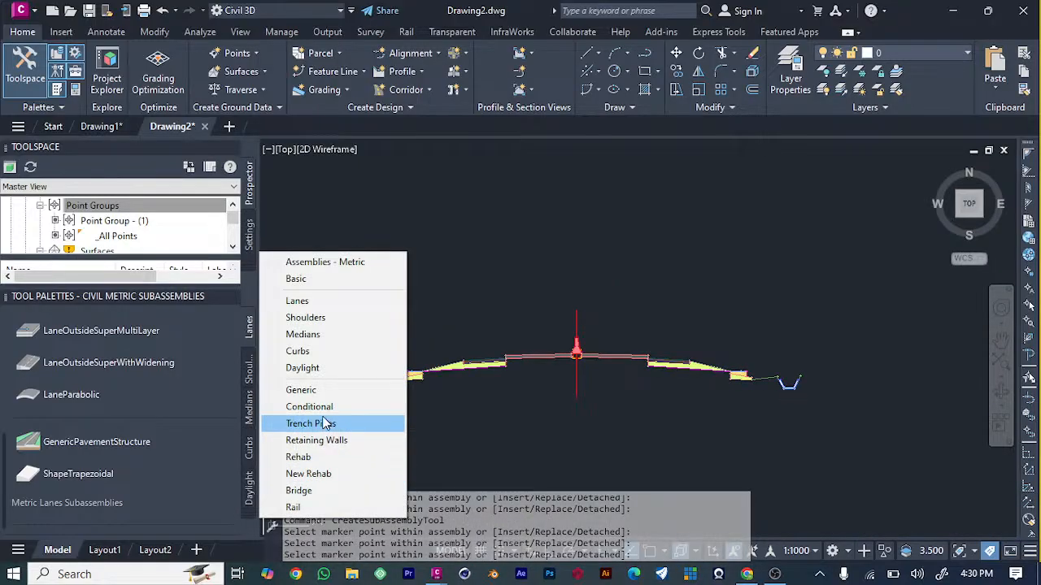
{"action": "left_click", "coordinate": [317, 318]}
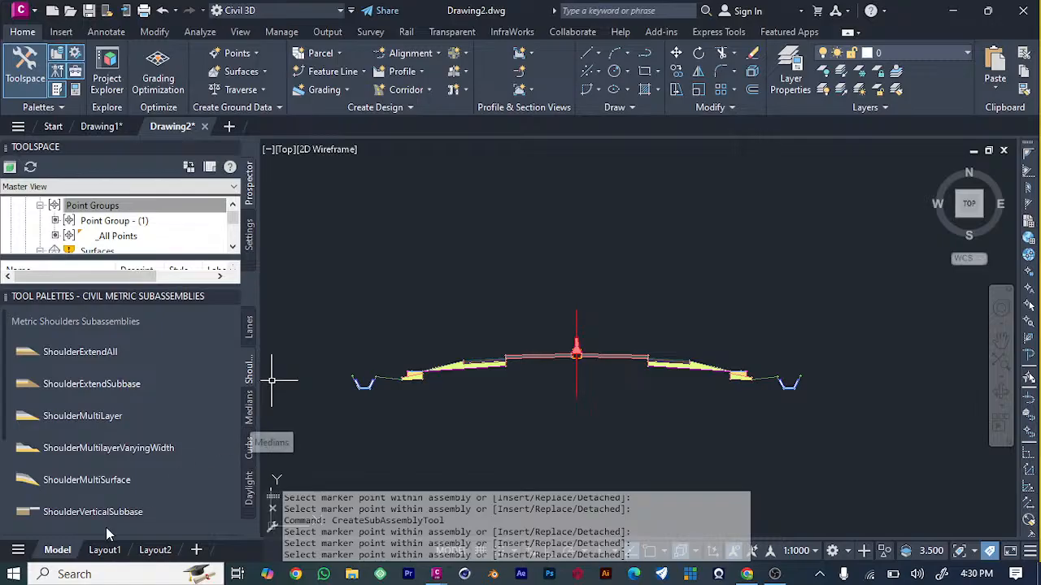
{"action": "scroll", "coordinate": [106, 527], "scroll_direction": "down", "scroll_amount": 5}
{"action": "scroll", "coordinate": [140, 485], "scroll_direction": "up", "scroll_amount": 5}
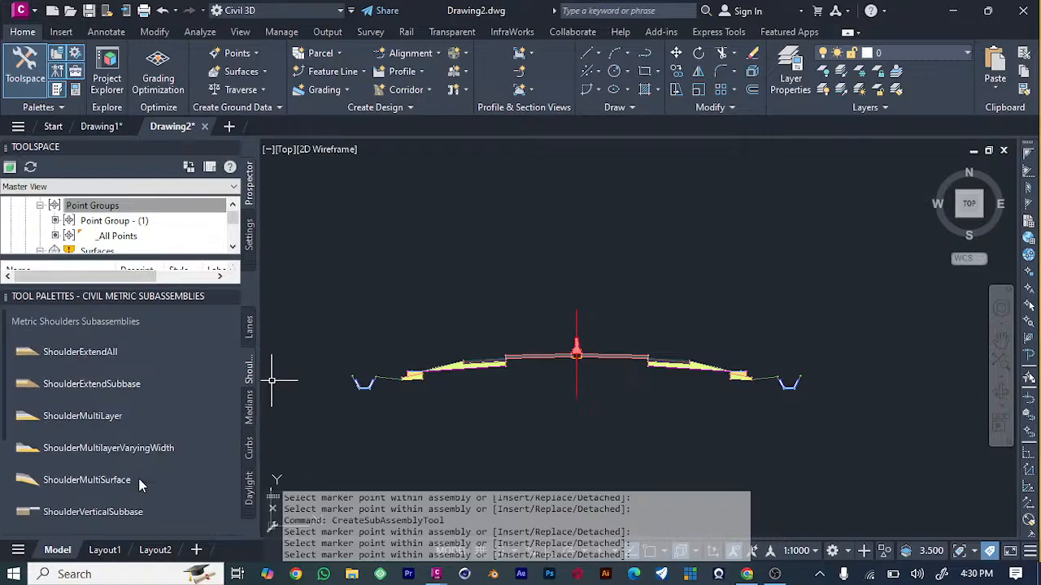
{"action": "left_click", "coordinate": [250, 517]}
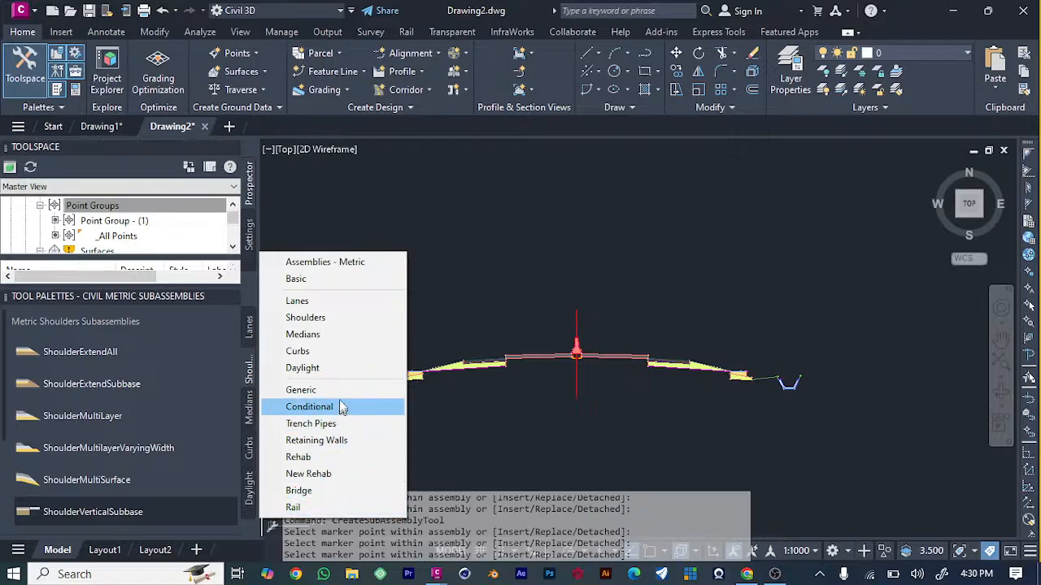
{"action": "left_click", "coordinate": [309, 406]}
{"action": "scroll", "coordinate": [106, 439], "scroll_direction": "down", "scroll_amount": 3}
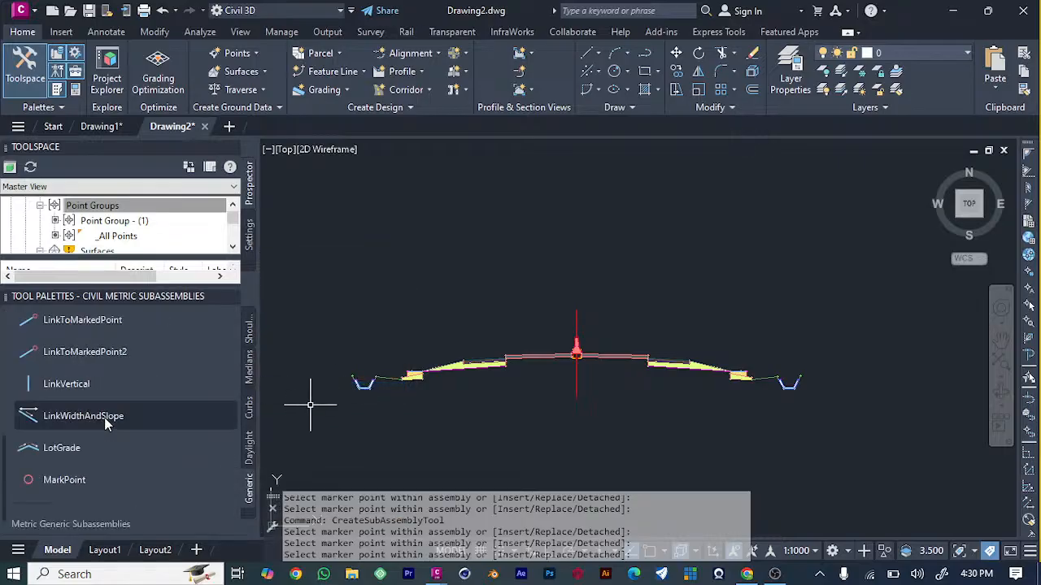
{"action": "scroll", "coordinate": [104, 417], "scroll_direction": "down", "scroll_amount": 1}
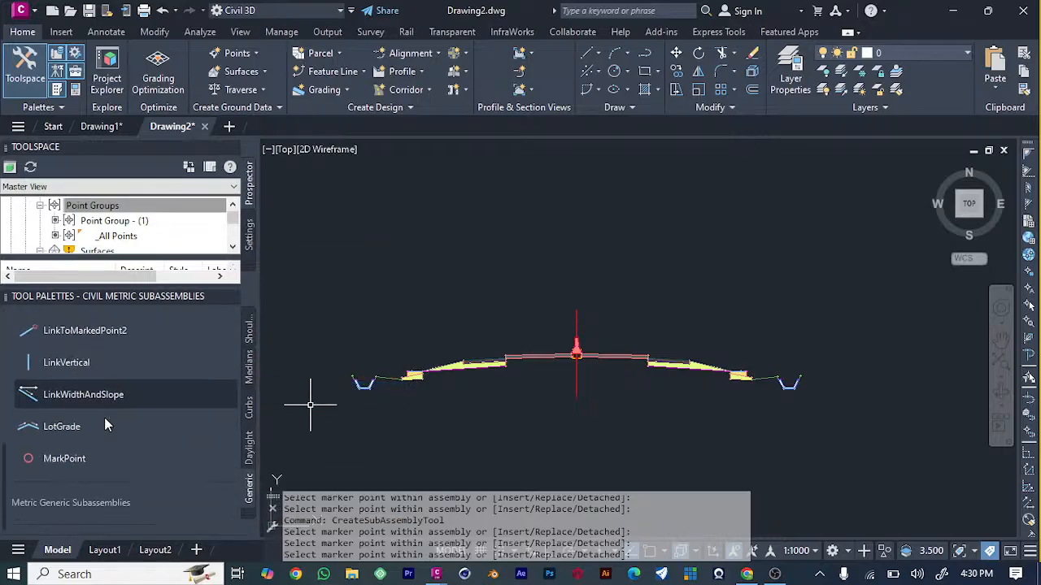
Look through the metric subassemblies in the Medians, Rehab and Rail sets.
{"action": "left_click", "coordinate": [250, 523]}
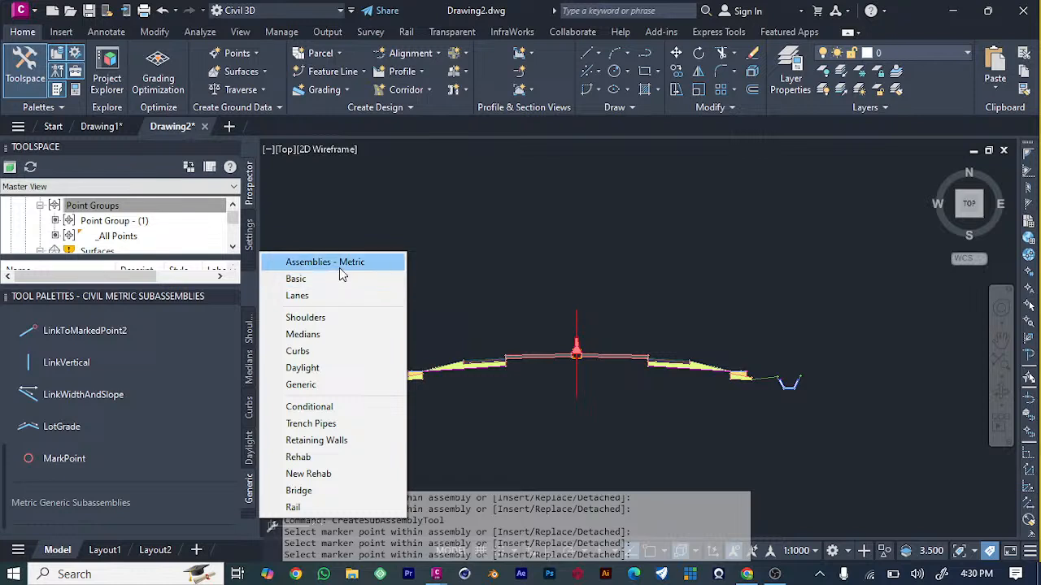
{"action": "left_click", "coordinate": [330, 340]}
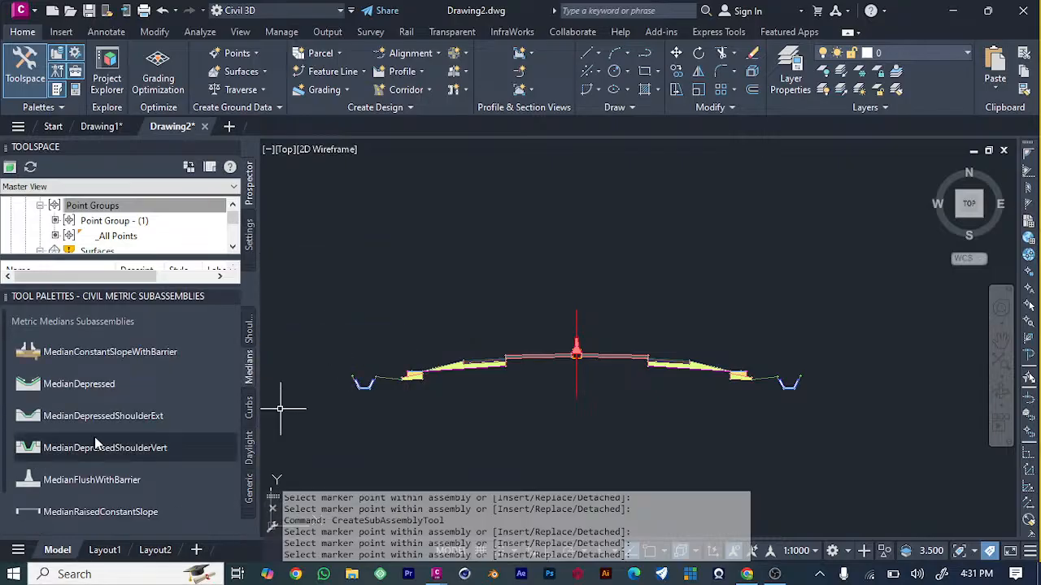
{"action": "scroll", "coordinate": [89, 439], "scroll_direction": "down", "scroll_amount": 2}
{"action": "left_click", "coordinate": [247, 513]}
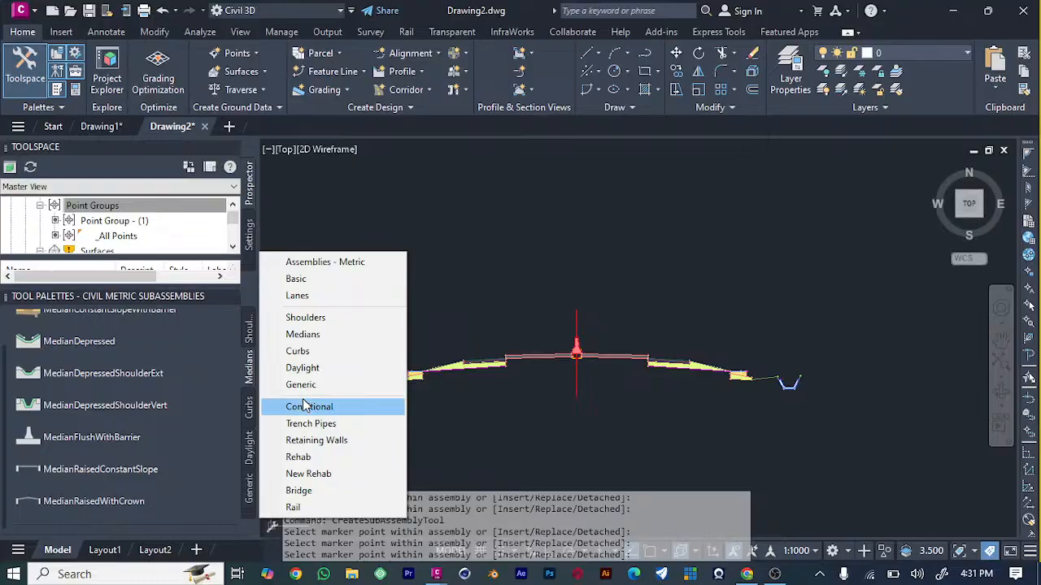
{"action": "left_click", "coordinate": [314, 455]}
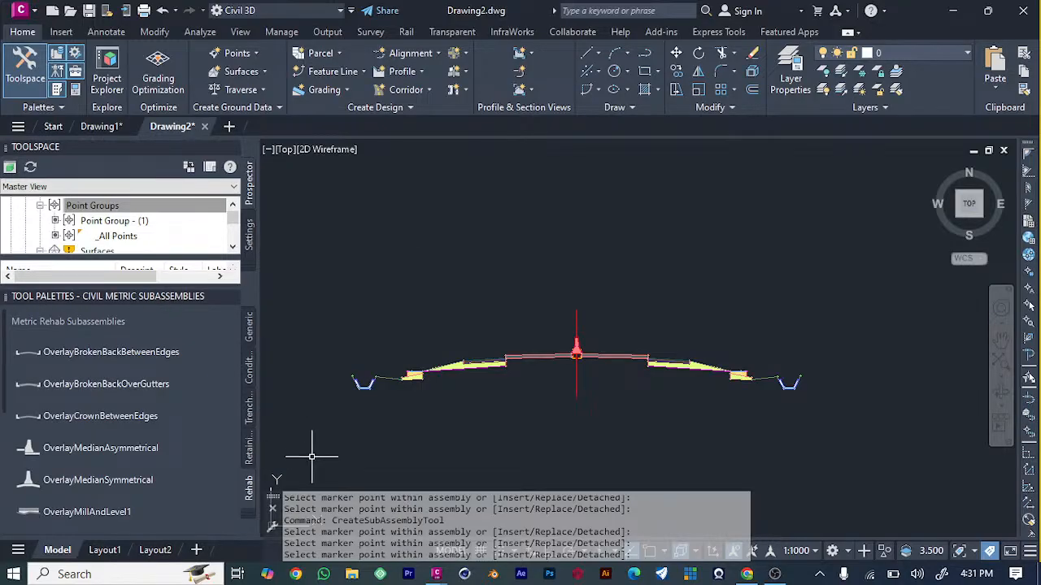
{"action": "left_click", "coordinate": [251, 517]}
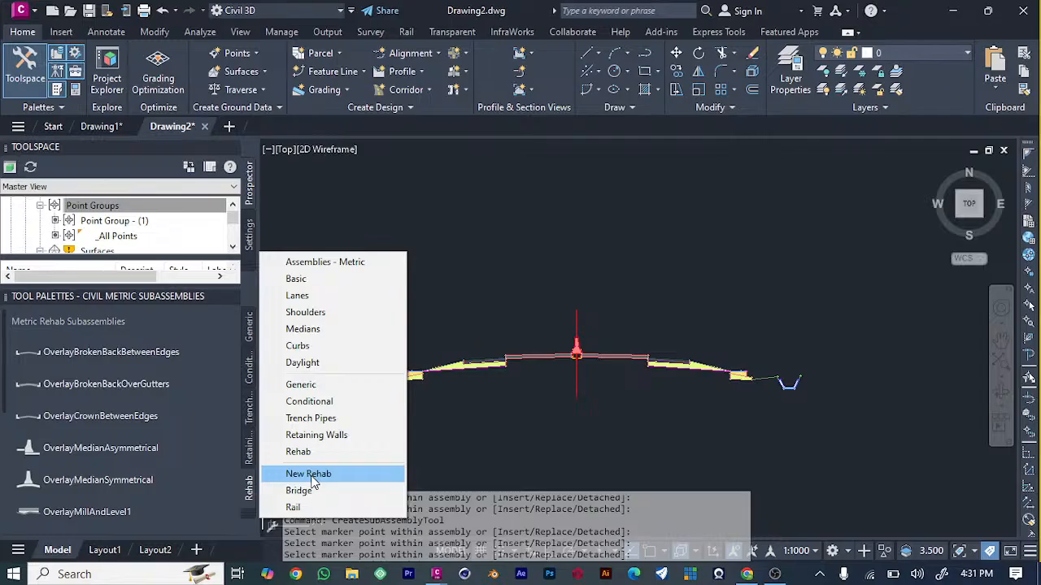
{"action": "left_click", "coordinate": [307, 509]}
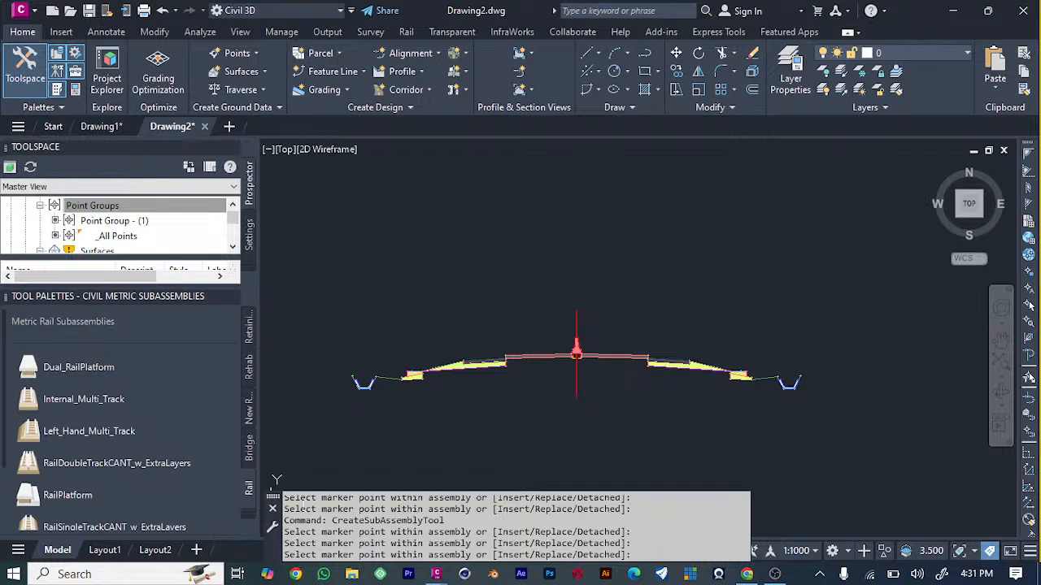
Review the metric Shoulders subassemblies again and check the Generic, Daylight, Curbs and Medians sets.
{"action": "left_click", "coordinate": [250, 518]}
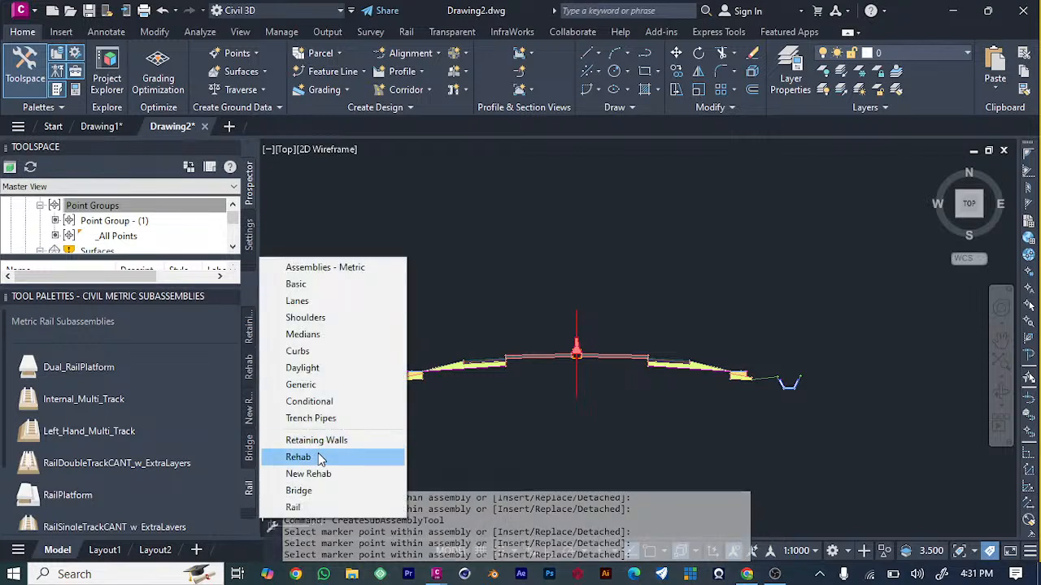
{"action": "left_click", "coordinate": [315, 319]}
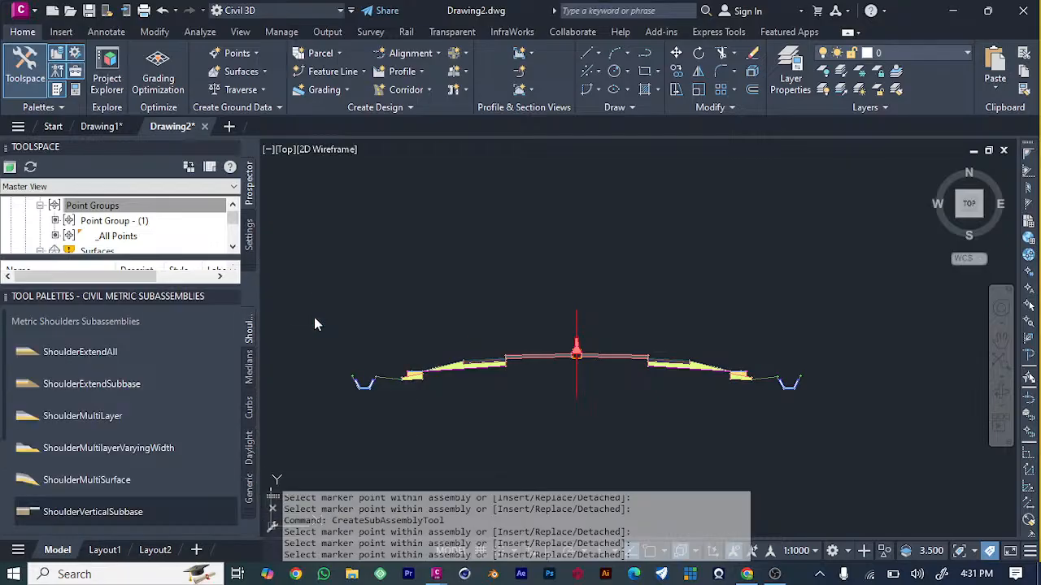
{"action": "scroll", "coordinate": [81, 400], "scroll_direction": "down", "scroll_amount": 5}
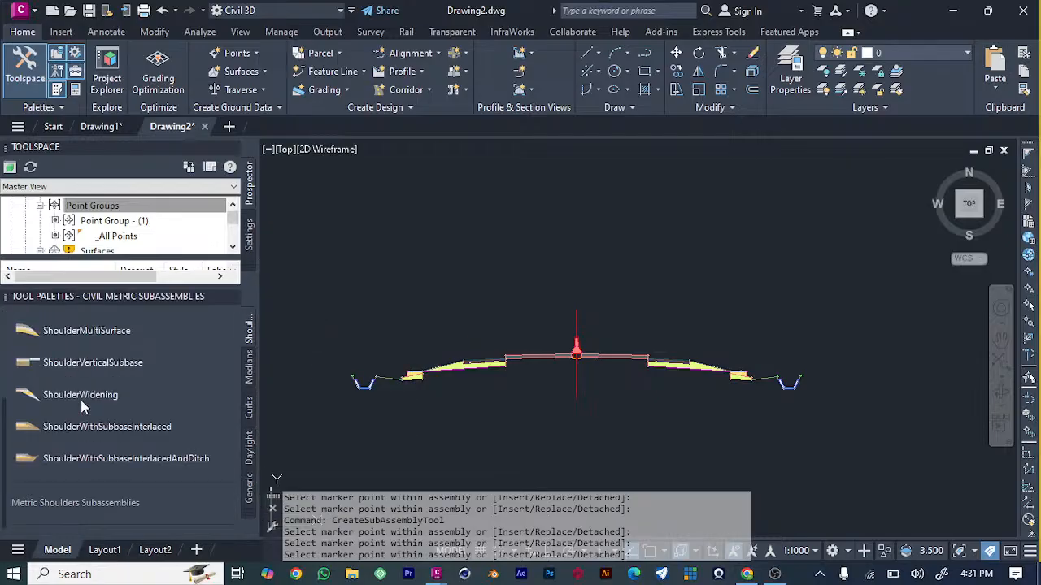
{"action": "left_click", "coordinate": [249, 497]}
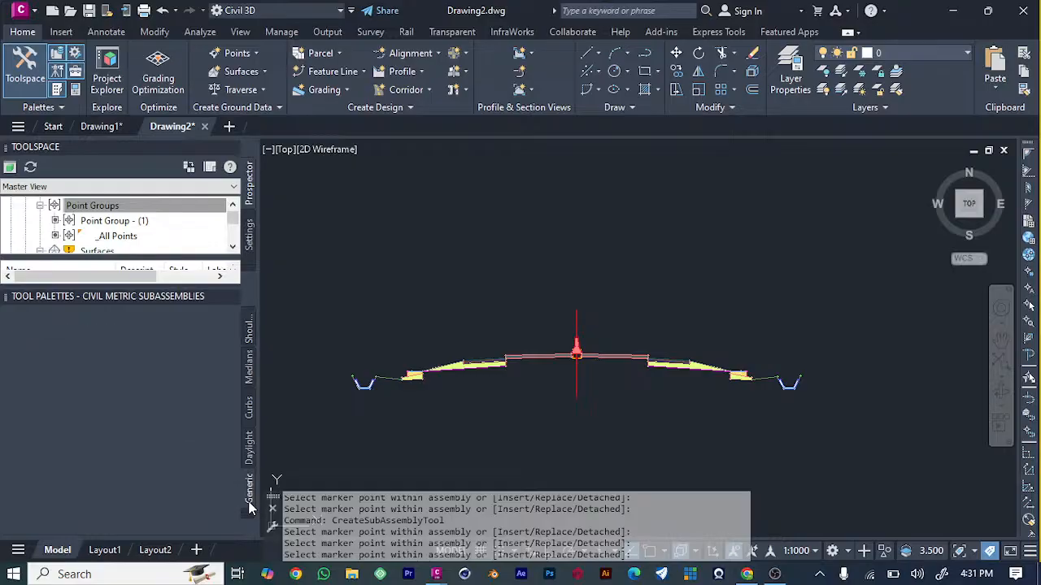
{"action": "left_click", "coordinate": [250, 443]}
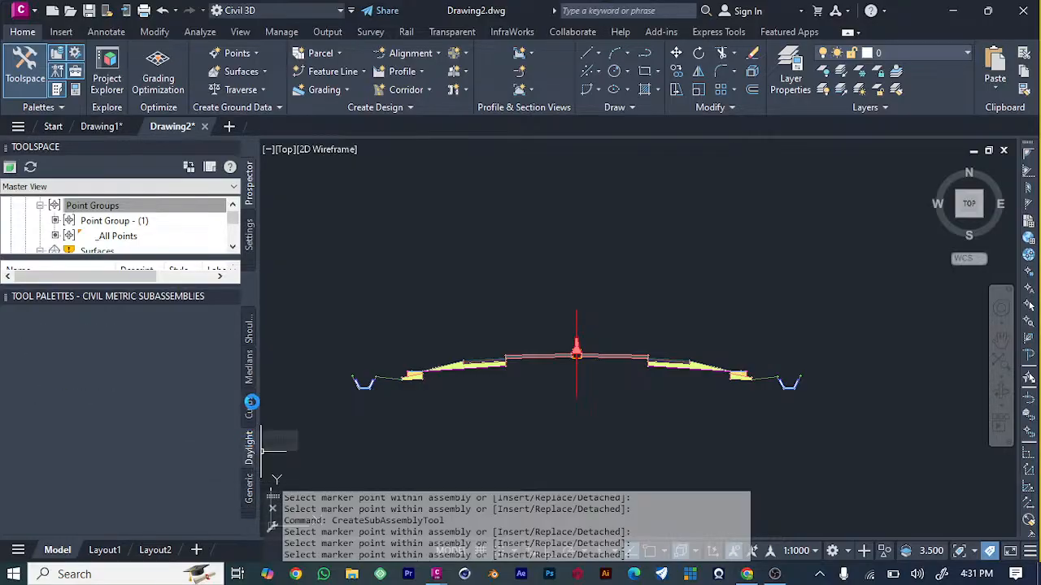
{"action": "left_click", "coordinate": [250, 408]}
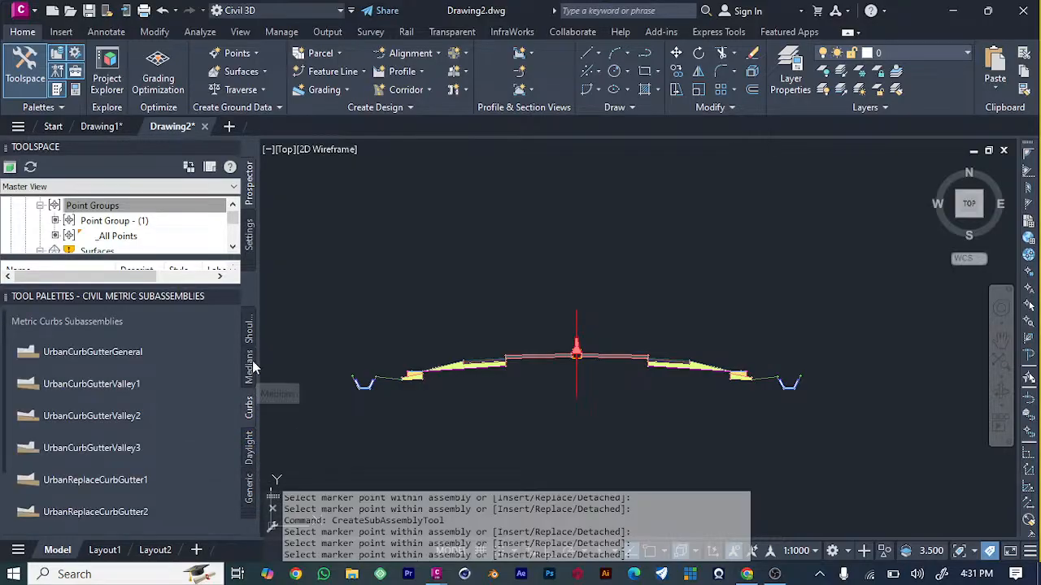
{"action": "left_click", "coordinate": [250, 366]}
{"action": "left_click", "coordinate": [246, 334]}
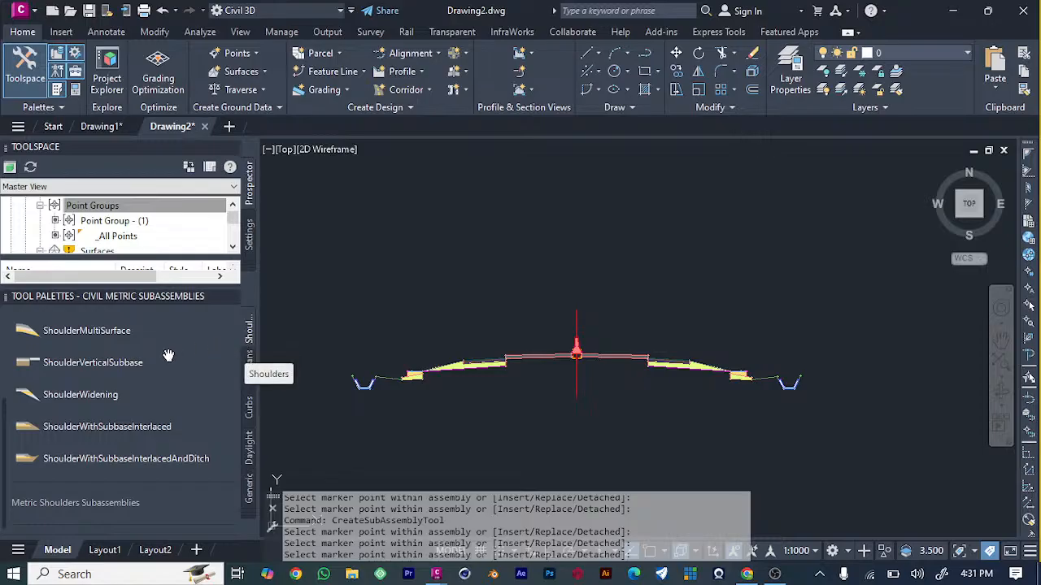
{"action": "scroll", "coordinate": [167, 355], "scroll_direction": "up", "scroll_amount": 5}
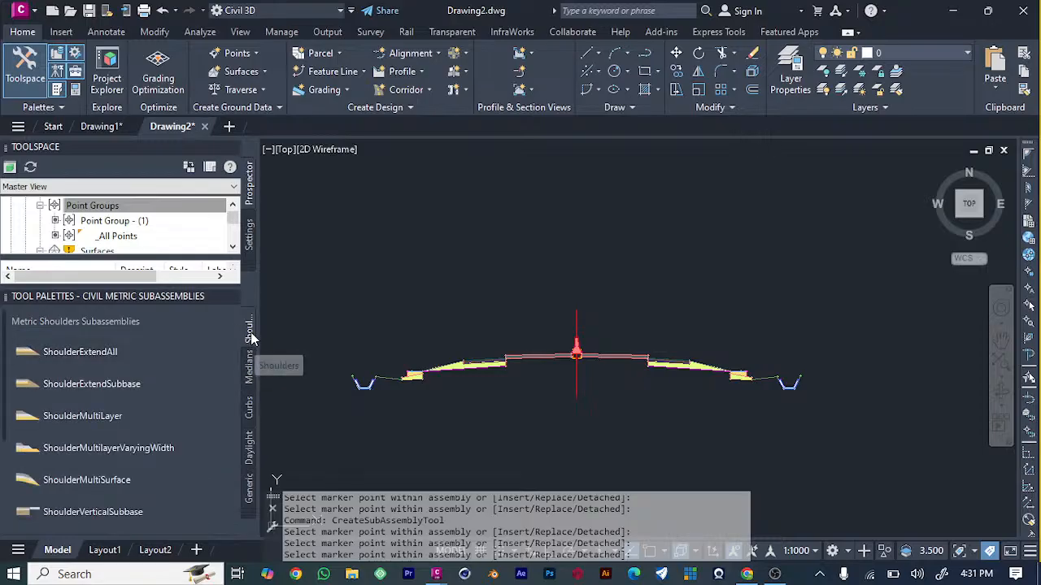
Review the full list of metric Lanes subassemblies for an element to add beyond the side ditches.
{"action": "left_click", "coordinate": [253, 512]}
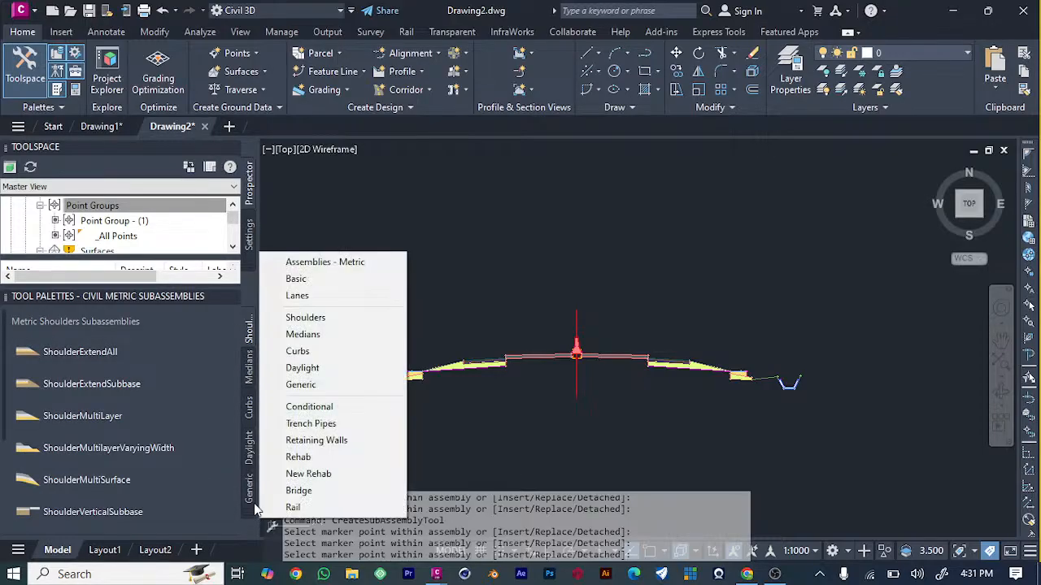
{"action": "left_click", "coordinate": [312, 290]}
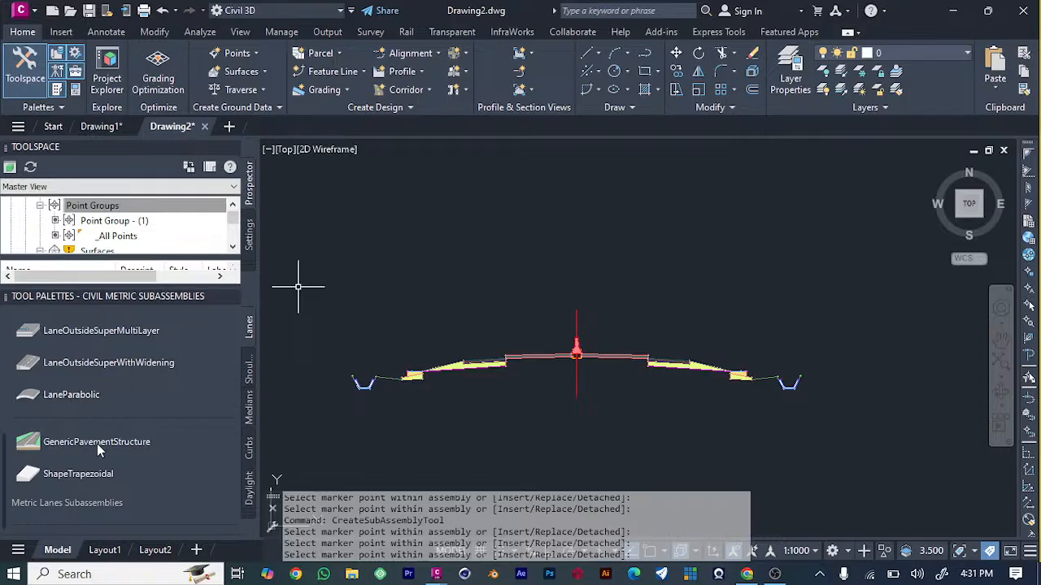
{"action": "scroll", "coordinate": [121, 403], "scroll_direction": "down", "scroll_amount": 5}
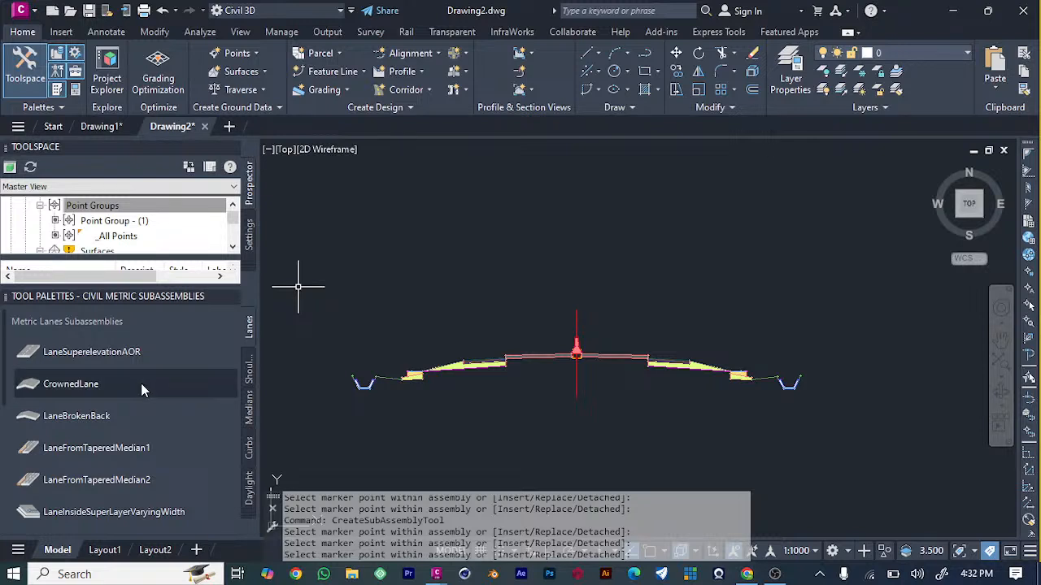
{"action": "scroll", "coordinate": [140, 385], "scroll_direction": "down", "scroll_amount": 5}
{"action": "scroll", "coordinate": [141, 387], "scroll_direction": "up", "scroll_amount": 5}
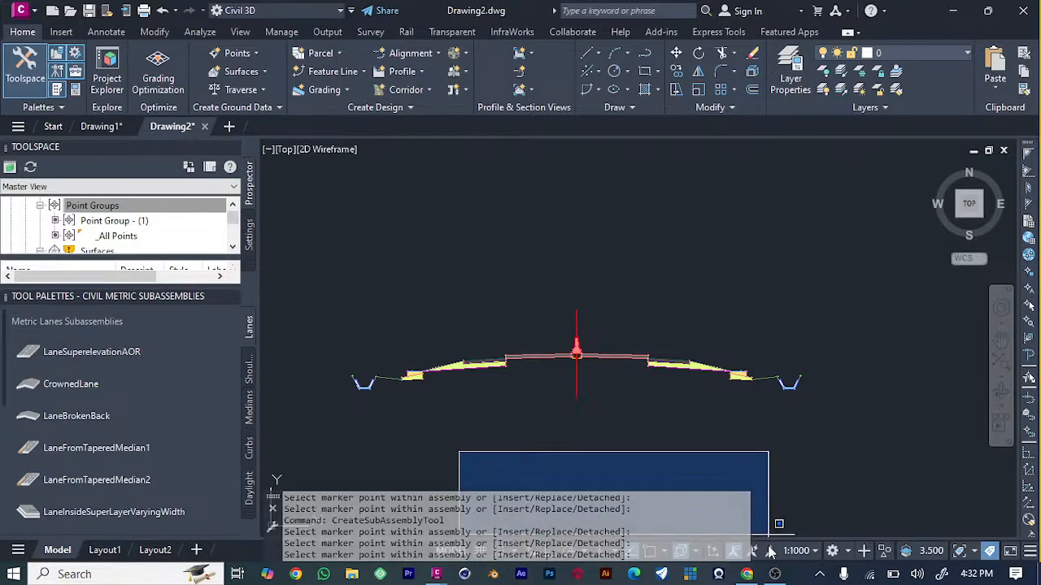
{"action": "left_click", "coordinate": [768, 513]}
{"action": "key", "text": "Return"}
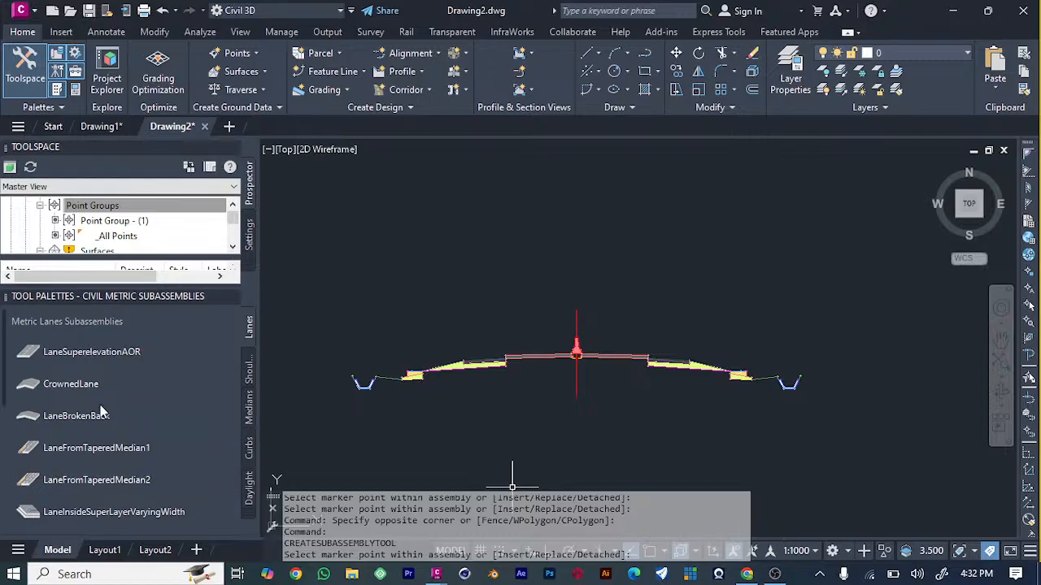
Attach a LaneSuperelevationAOR subassembly with side Left and width 3.600 m to the outer upper end of the left side ditch.
{"action": "scroll", "coordinate": [99, 449], "scroll_direction": "down", "scroll_amount": 3}
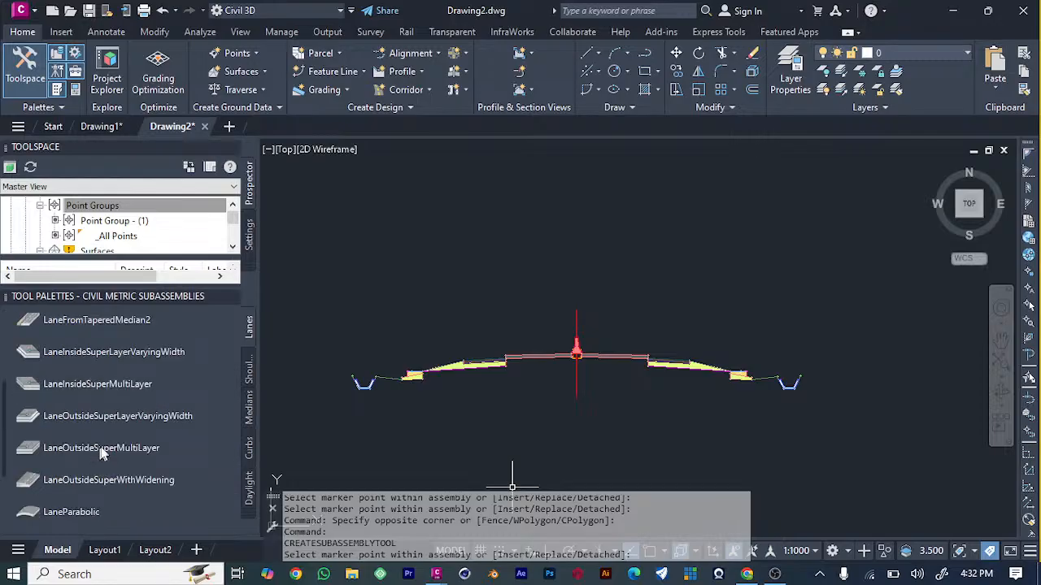
{"action": "scroll", "coordinate": [84, 498], "scroll_direction": "down", "scroll_amount": 3}
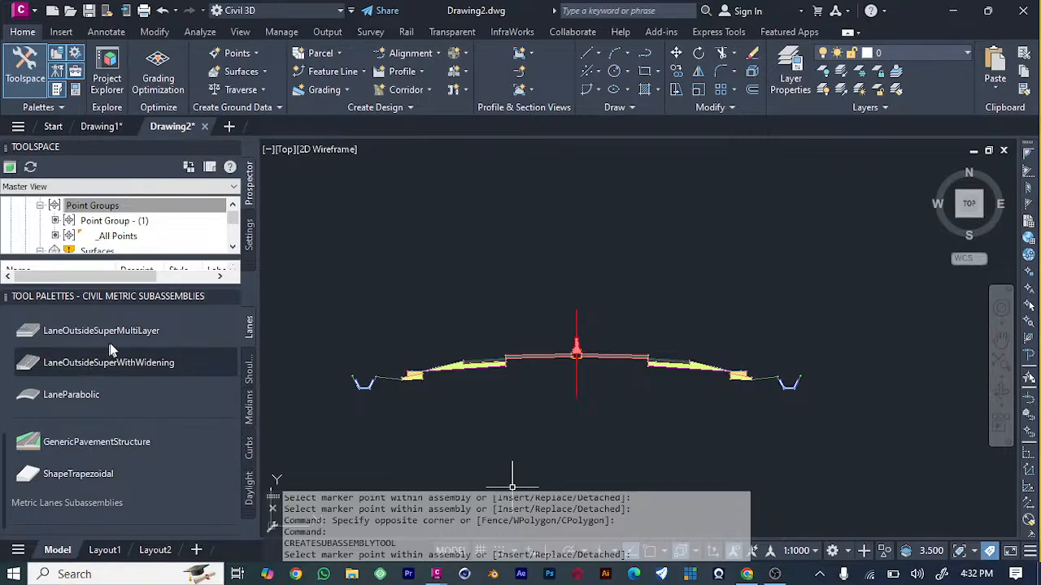
{"action": "scroll", "coordinate": [110, 342], "scroll_direction": "up", "scroll_amount": 3}
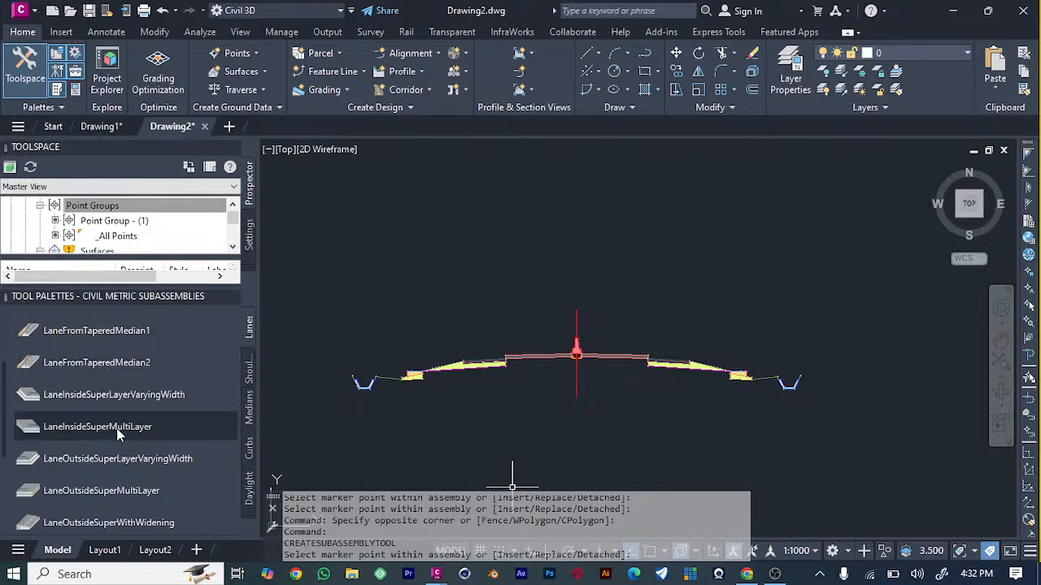
{"action": "scroll", "coordinate": [118, 433], "scroll_direction": "up", "scroll_amount": 3}
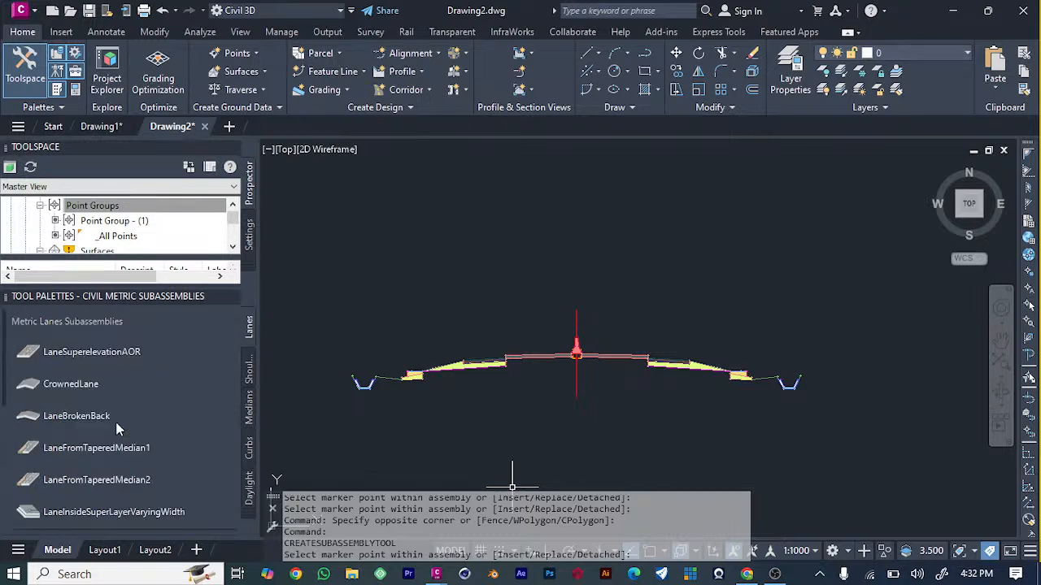
{"action": "left_click", "coordinate": [72, 353]}
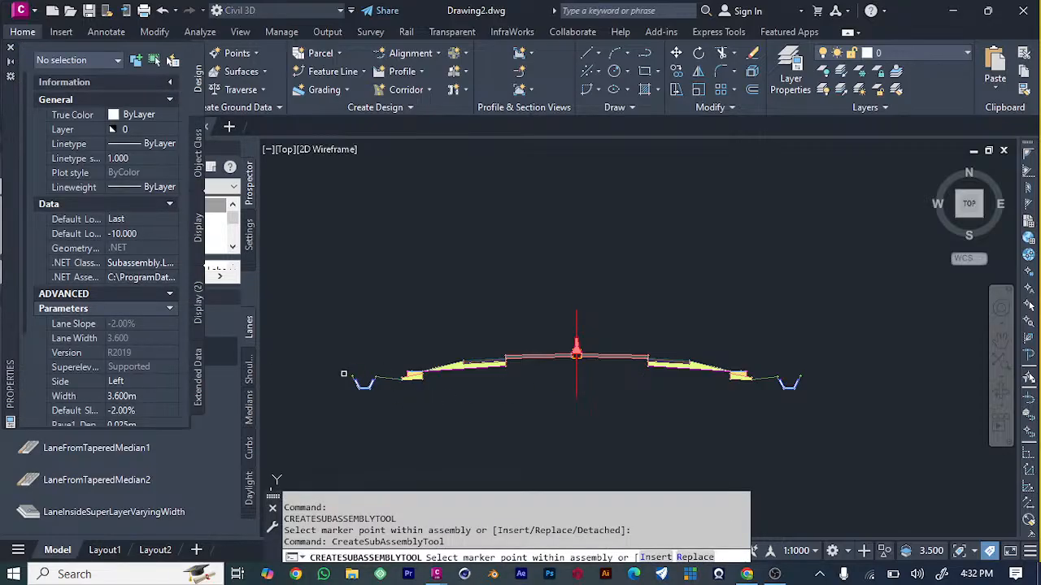
{"action": "left_click", "coordinate": [360, 370]}
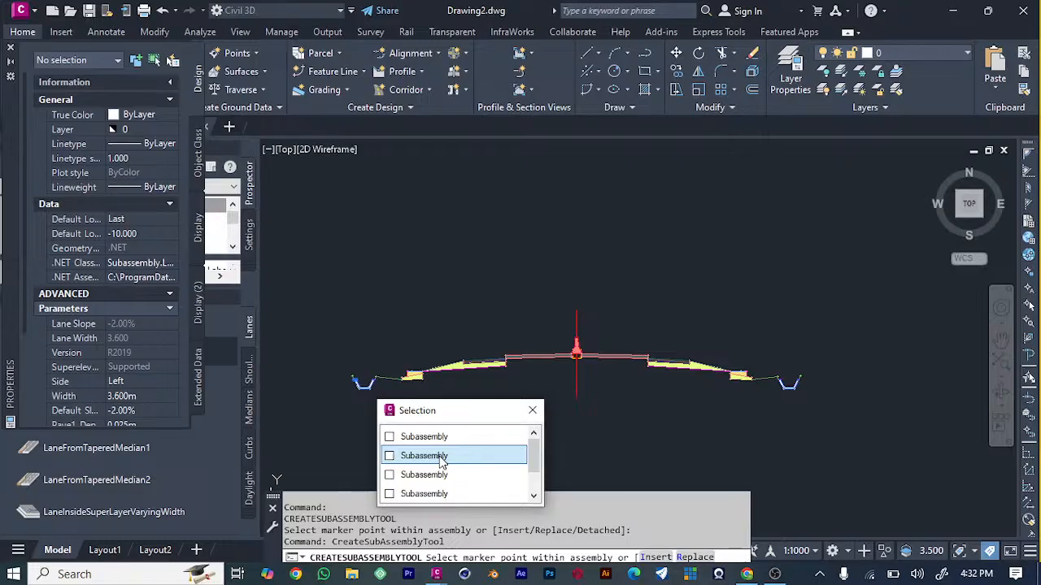
{"action": "left_click", "coordinate": [441, 499]}
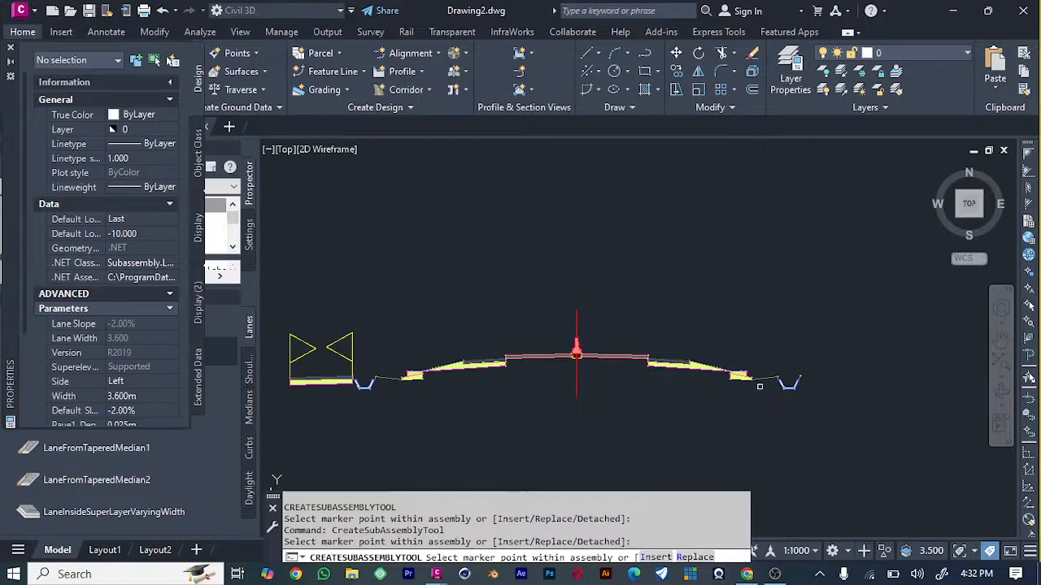
Attach a LaneSuperelevationAOR subassembly 3.600 m wide to the outer upper end of the right side ditch and end the placement.
{"action": "left_click", "coordinate": [800, 378]}
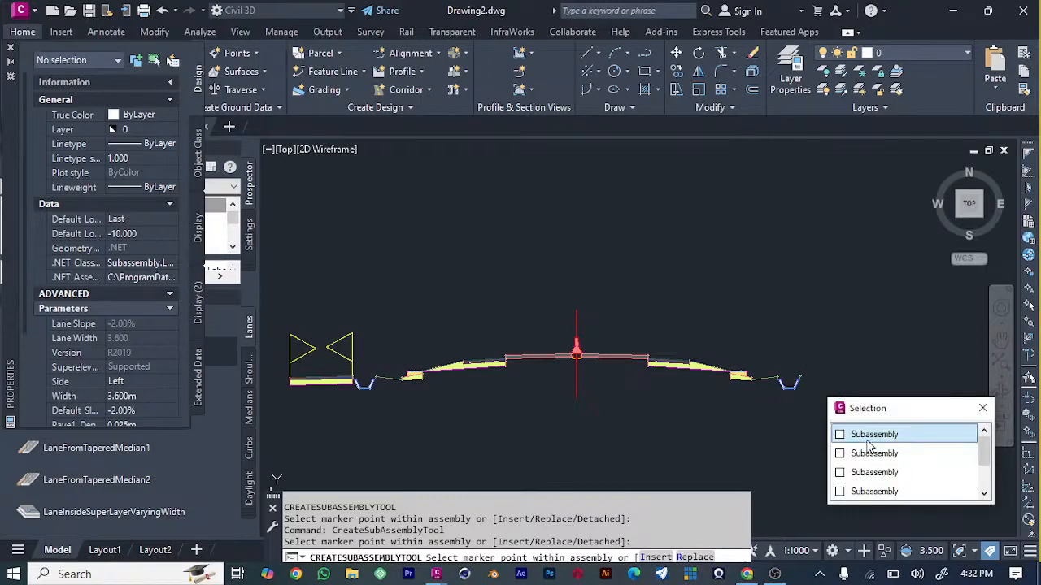
{"action": "left_click", "coordinate": [143, 381]}
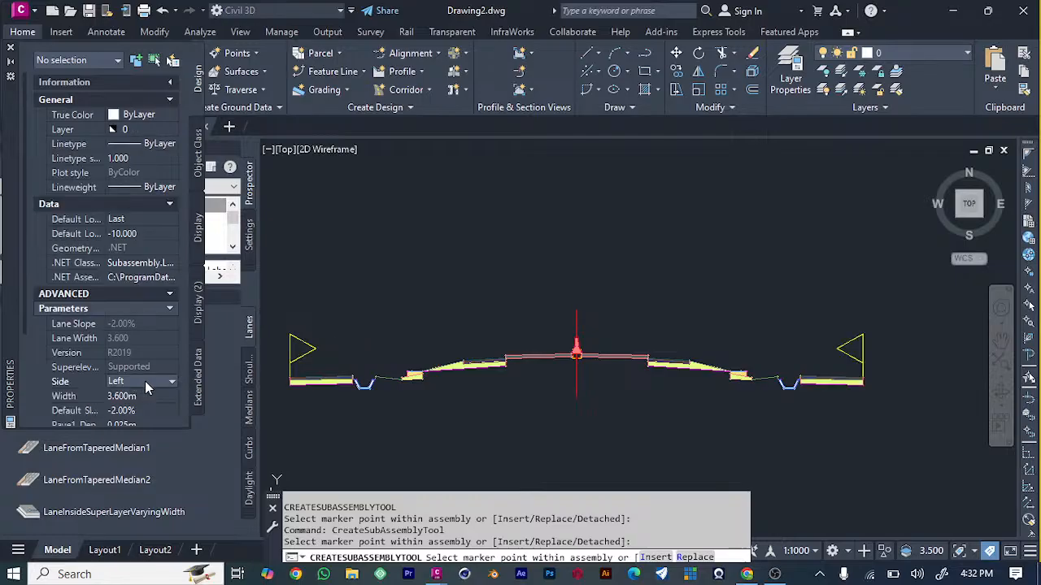
{"action": "left_click", "coordinate": [145, 381]}
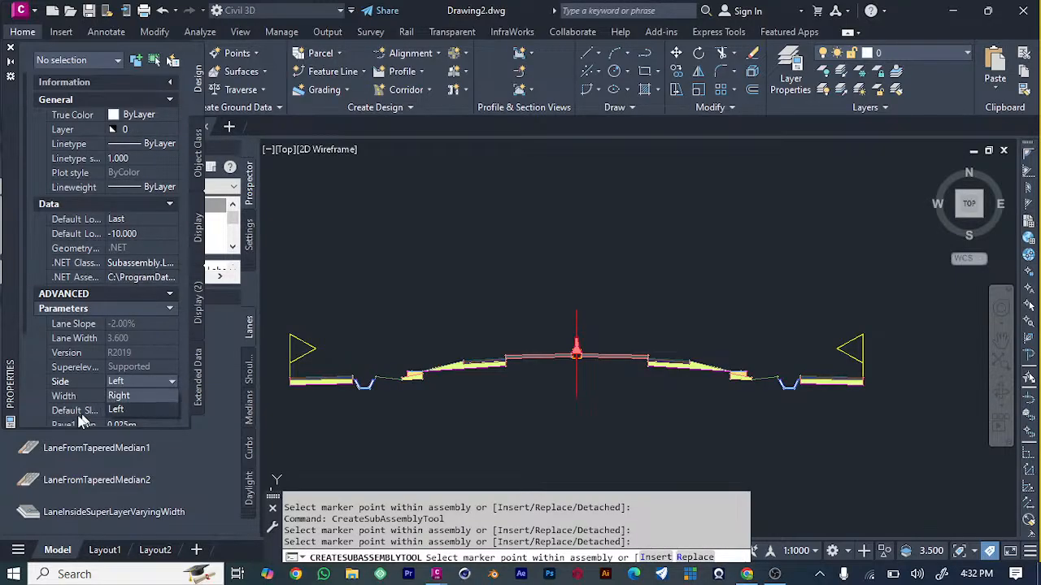
{"action": "left_click", "coordinate": [58, 423]}
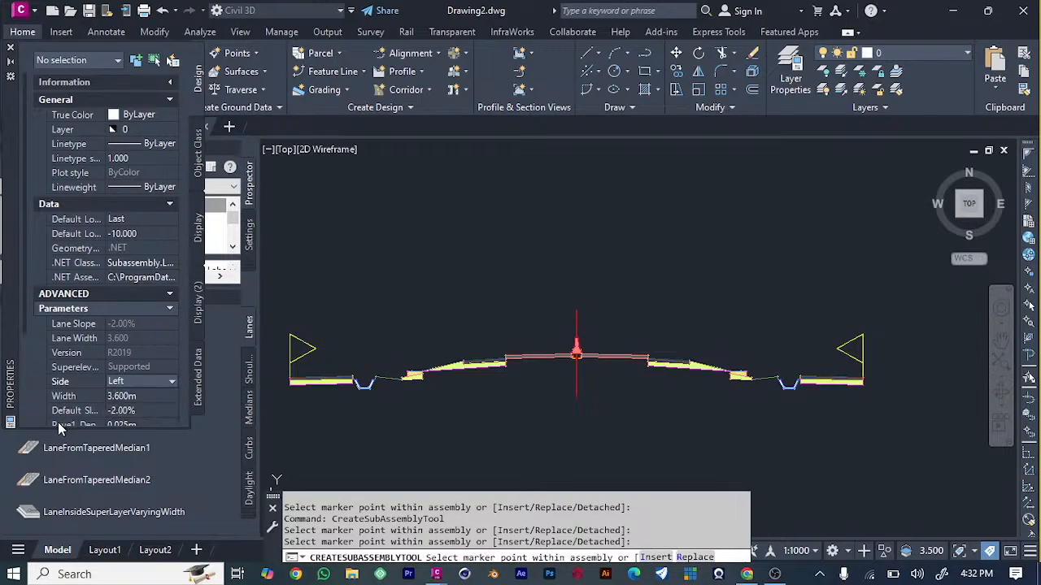
{"action": "left_click", "coordinate": [441, 254]}
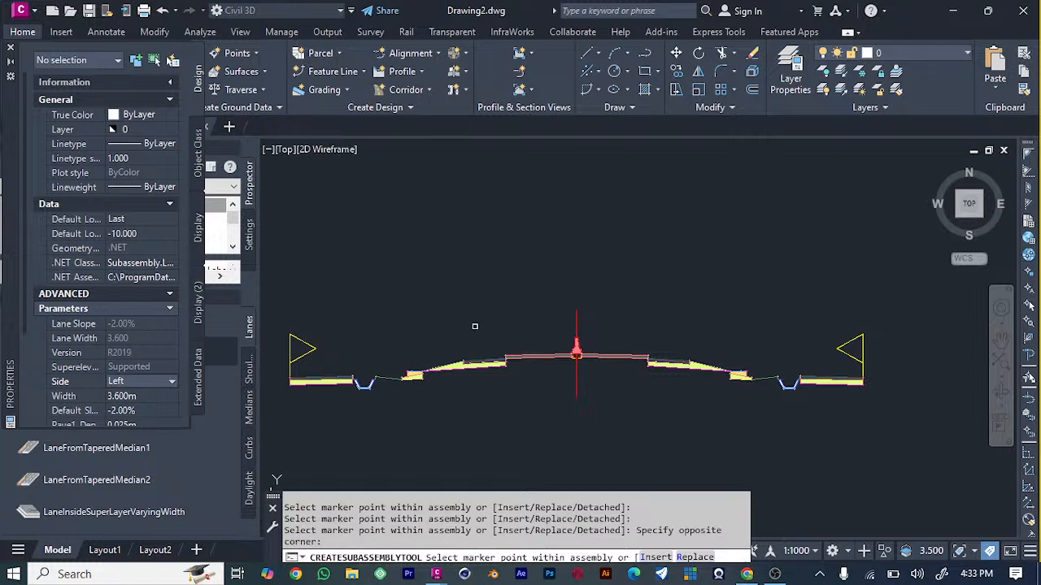
{"action": "key", "text": "Escape"}
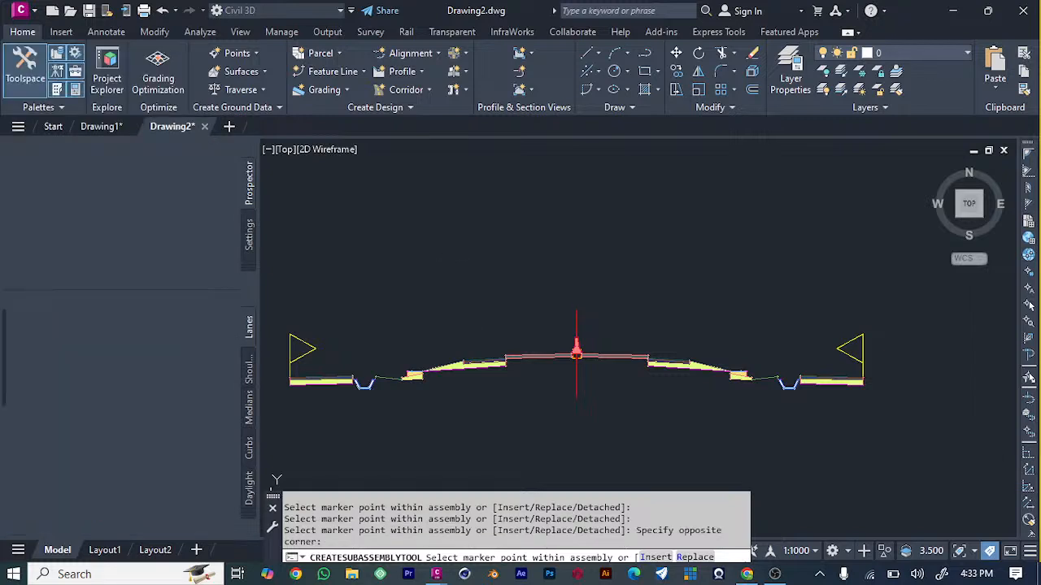
Examine the completed assembly, the profile view and the road alignment with its surface in plan.
{"action": "scroll", "coordinate": [605, 245], "scroll_direction": "down", "scroll_amount": 6}
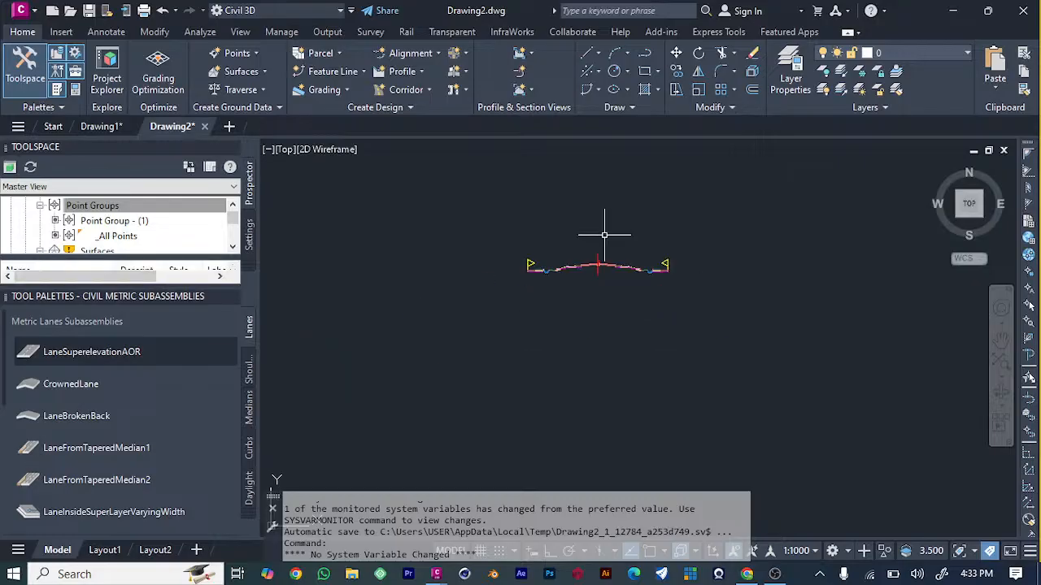
{"action": "scroll", "coordinate": [605, 246], "scroll_direction": "down", "scroll_amount": 5}
{"action": "scroll", "coordinate": [361, 314], "scroll_direction": "down", "scroll_amount": 7}
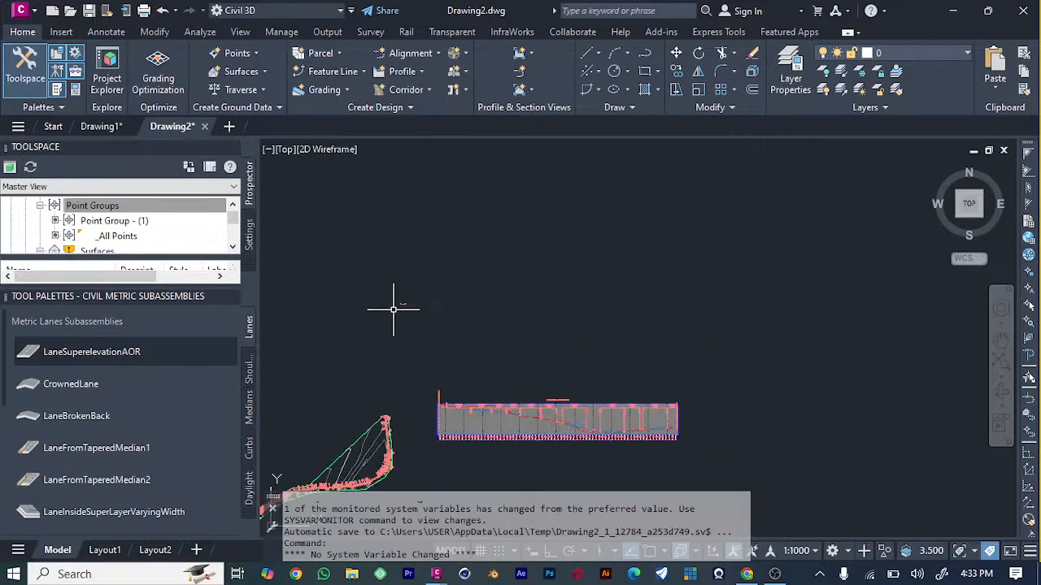
{"action": "scroll", "coordinate": [387, 286], "scroll_direction": "up", "scroll_amount": 10}
{"action": "scroll", "coordinate": [623, 402], "scroll_direction": "up", "scroll_amount": 2}
{"action": "scroll", "coordinate": [623, 404], "scroll_direction": "down", "scroll_amount": 2}
{"action": "scroll", "coordinate": [616, 407], "scroll_direction": "up", "scroll_amount": 3}
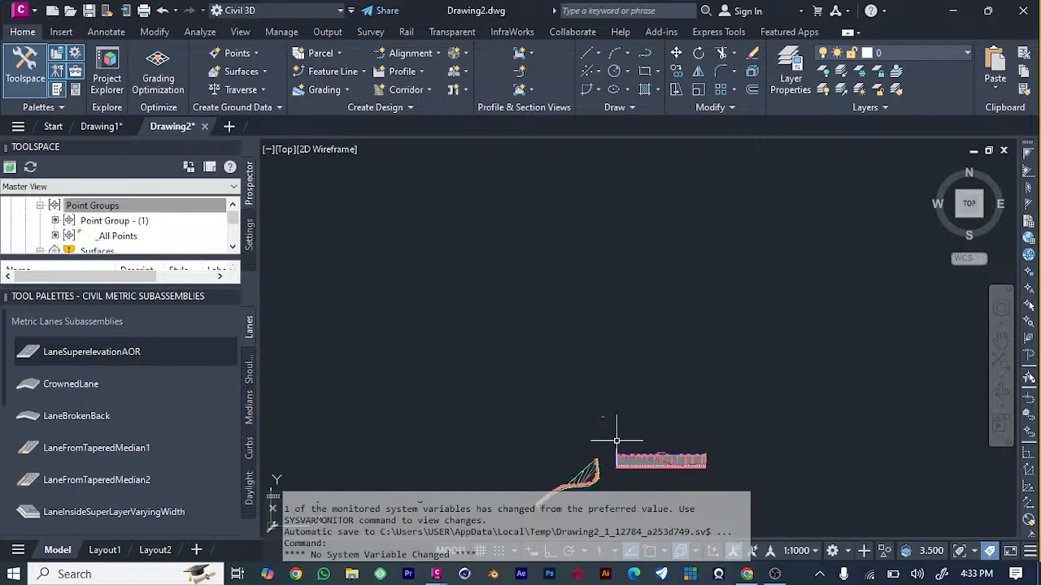
{"action": "scroll", "coordinate": [619, 439], "scroll_direction": "up", "scroll_amount": 6}
{"action": "scroll", "coordinate": [624, 437], "scroll_direction": "down", "scroll_amount": 4}
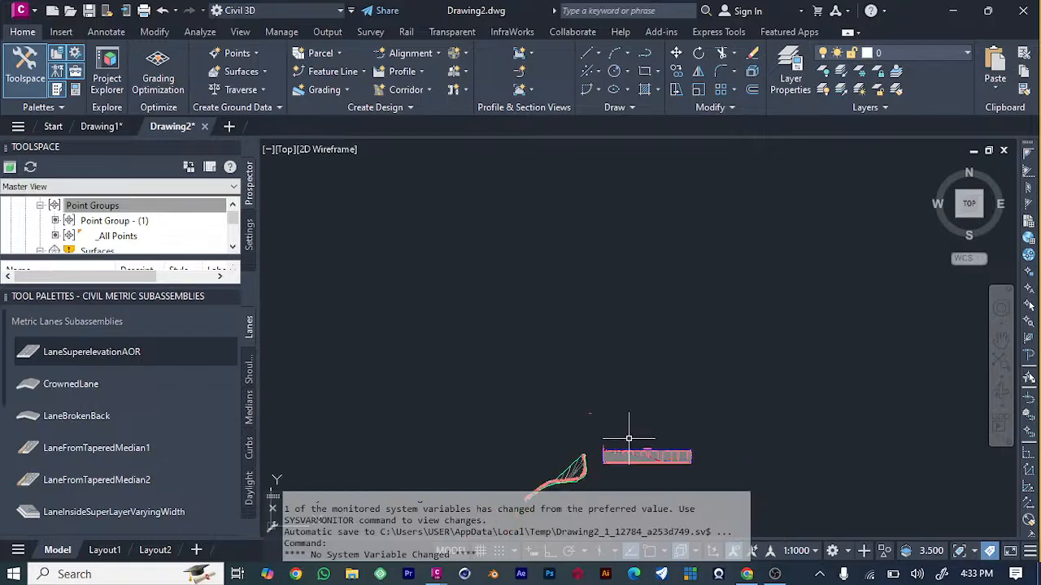
{"action": "scroll", "coordinate": [626, 441], "scroll_direction": "up", "scroll_amount": 8}
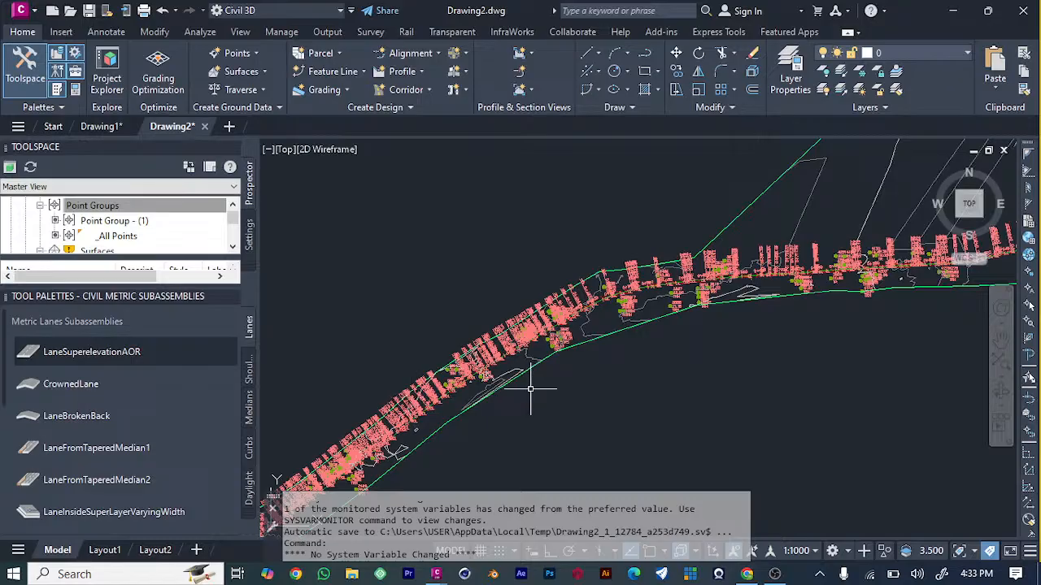
Start a new corridor named CORRIDORS, keeping the Basic corridor style and the C-ROAD-CORR layer.
{"action": "left_click", "coordinate": [431, 90]}
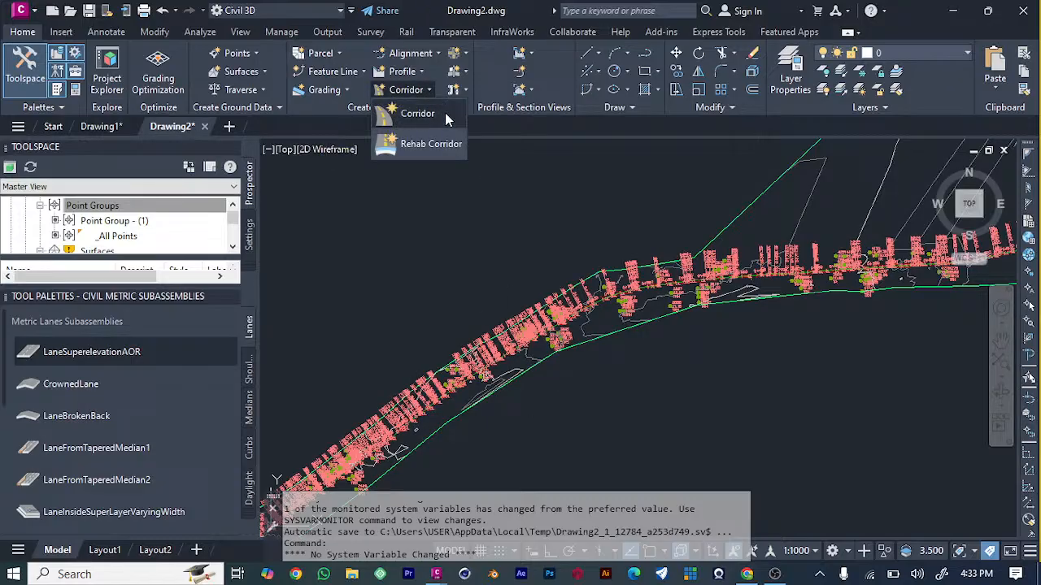
{"action": "left_click", "coordinate": [444, 112]}
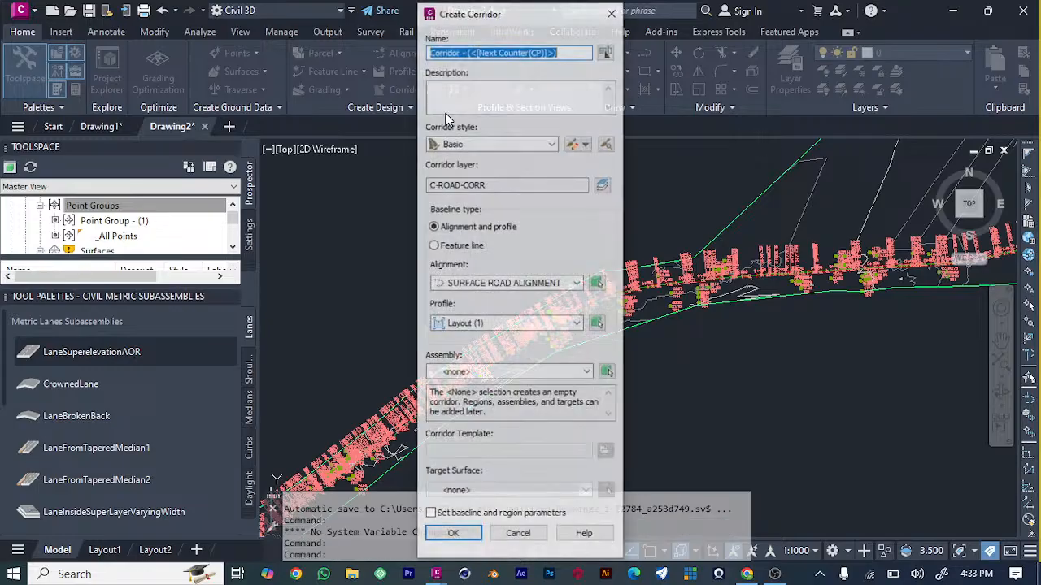
{"action": "left_click", "coordinate": [606, 50]}
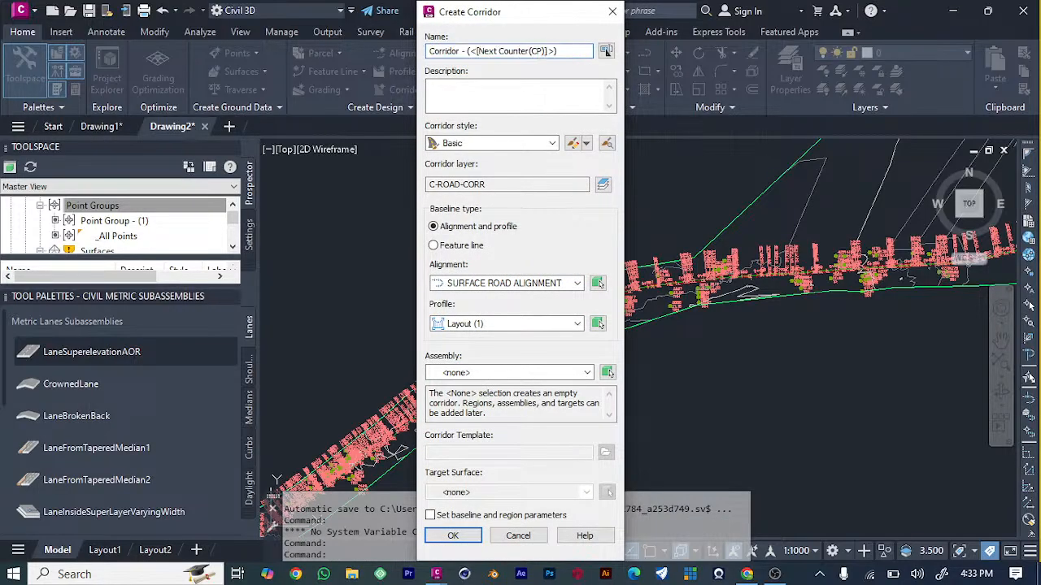
{"action": "left_click_drag", "start_coordinate": [559, 49], "coordinate": [218, 47]}
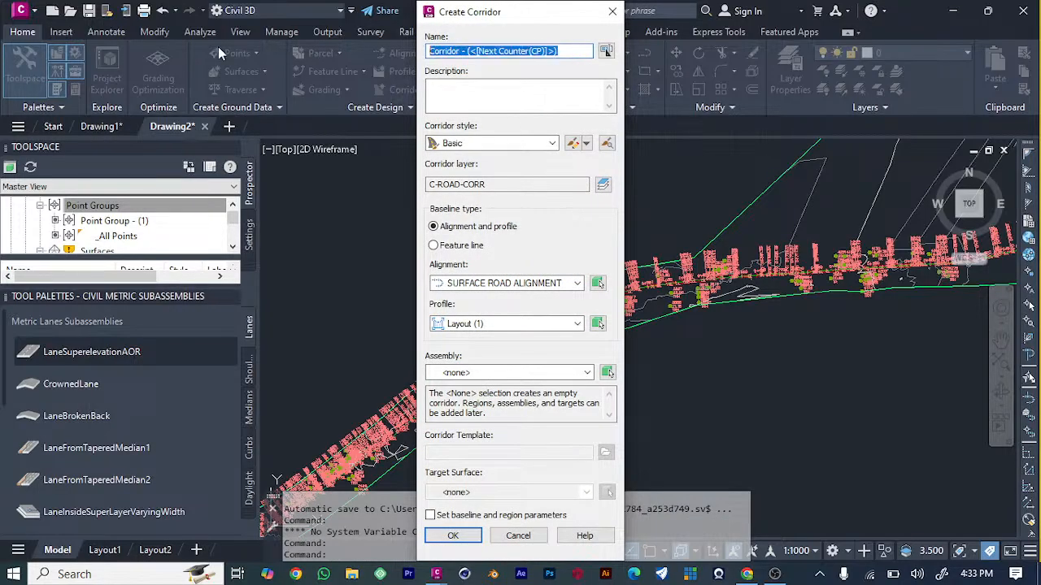
{"action": "type", "text": "CORRIDORS"}
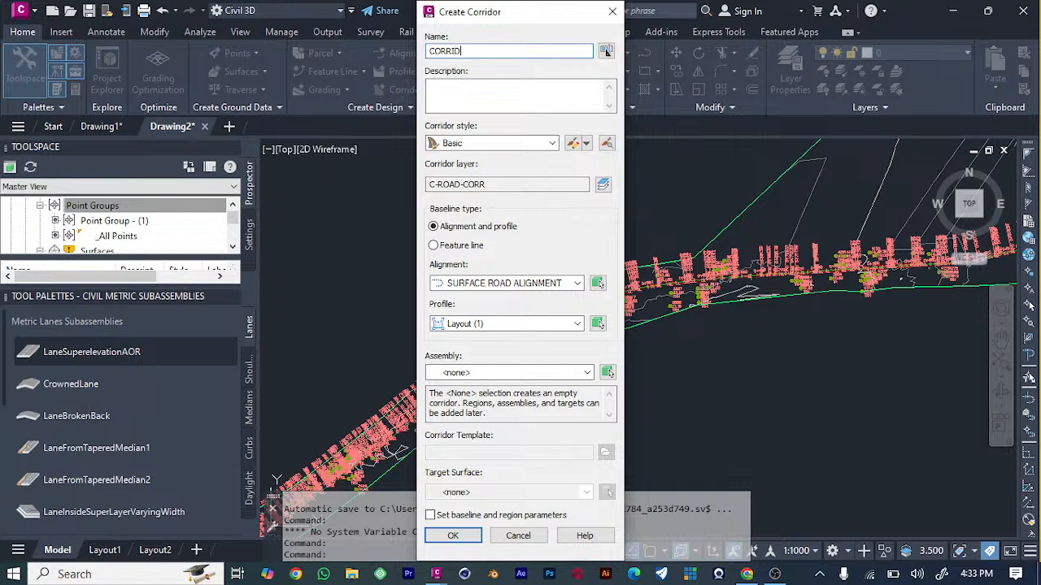
{"action": "left_click", "coordinate": [543, 146]}
{"action": "left_click", "coordinate": [542, 148]}
{"action": "left_click", "coordinate": [569, 184]}
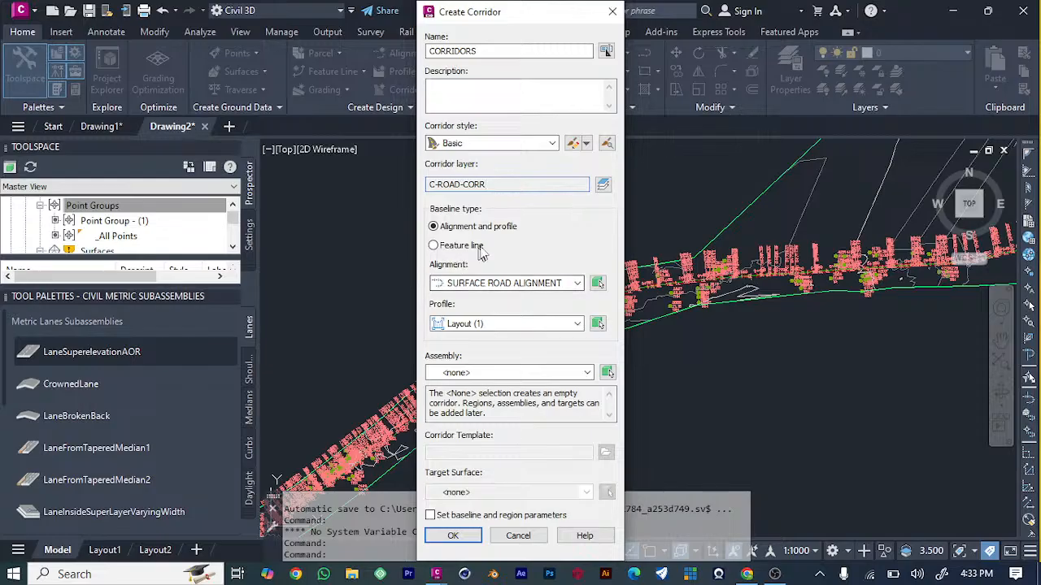
Base the corridor on SURFACE ROAD ALIGNMENT with profile SURFACE - Surface (1) and assembly ASSEMBLY SURFACE ROAD.
{"action": "left_click", "coordinate": [576, 285]}
{"action": "left_click", "coordinate": [575, 291]}
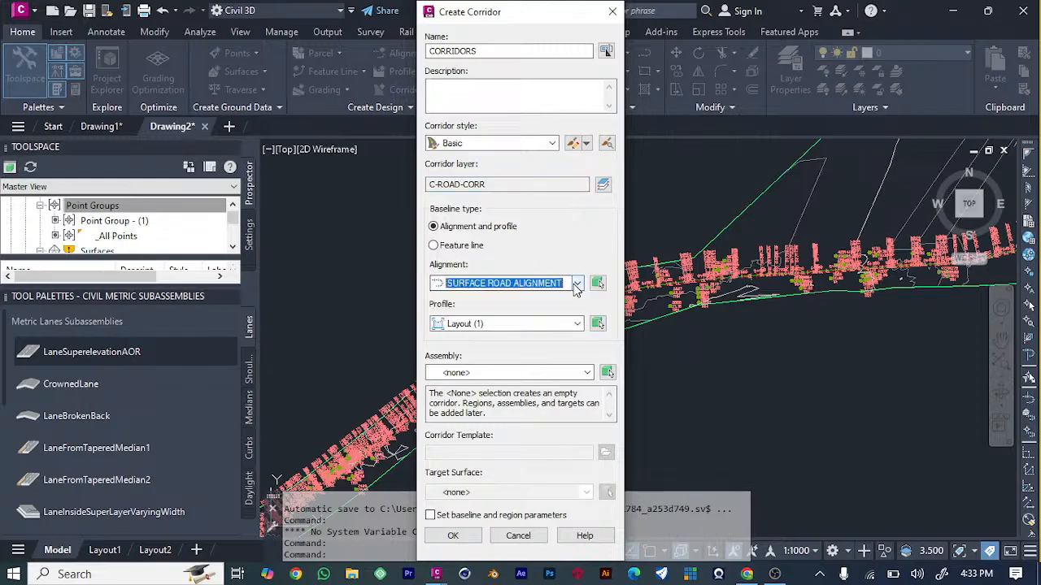
{"action": "left_click", "coordinate": [563, 325]}
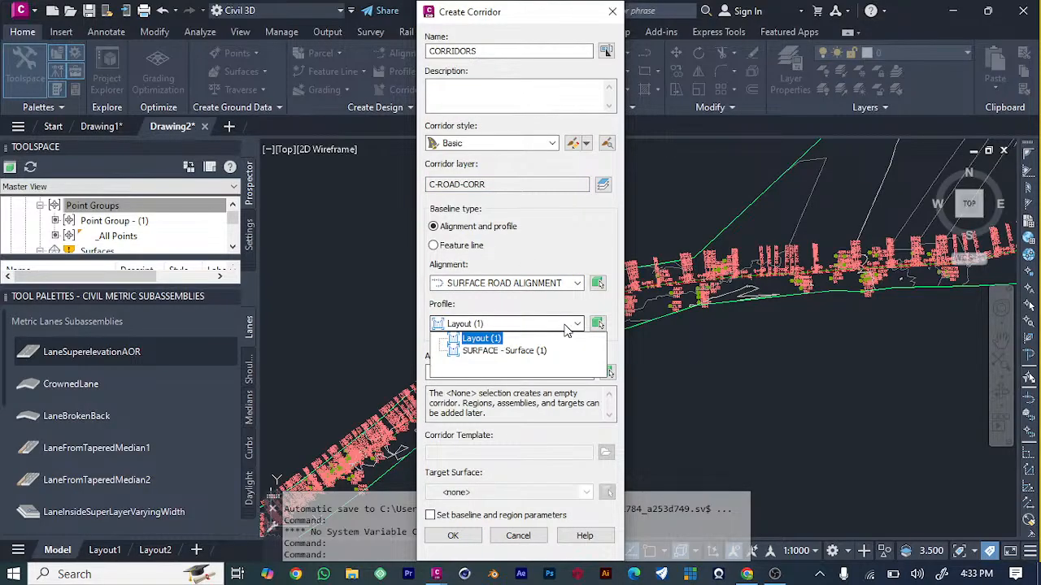
{"action": "left_click", "coordinate": [528, 350]}
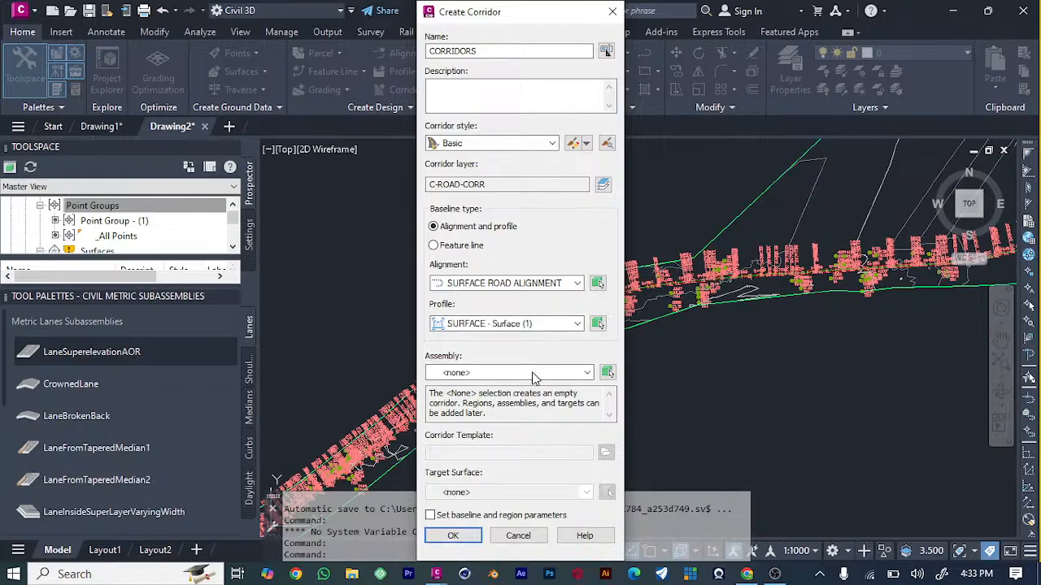
{"action": "left_click", "coordinate": [532, 373]}
{"action": "left_click", "coordinate": [508, 399]}
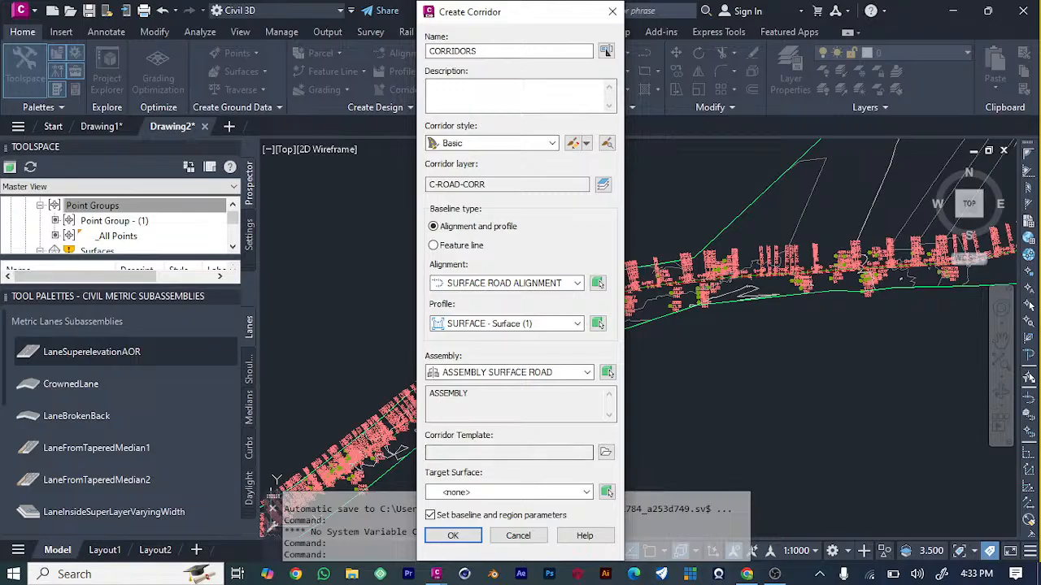
Compare the Imperial and Metric corridor template files and apply the Autodesk Civil 3D Corridor Template (Imperial) to the corridor.
{"action": "left_click", "coordinate": [607, 454]}
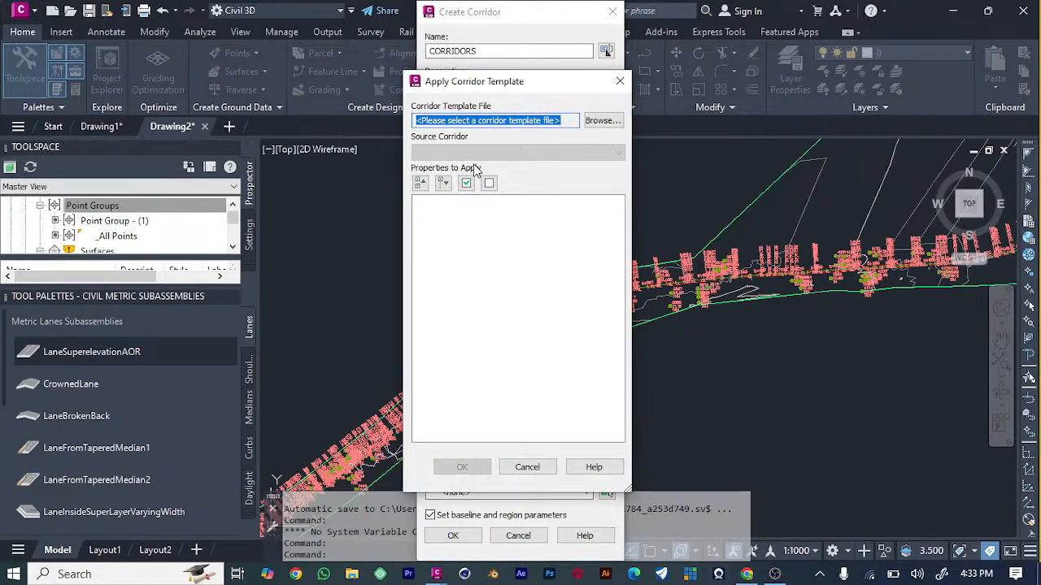
{"action": "left_click", "coordinate": [469, 183]}
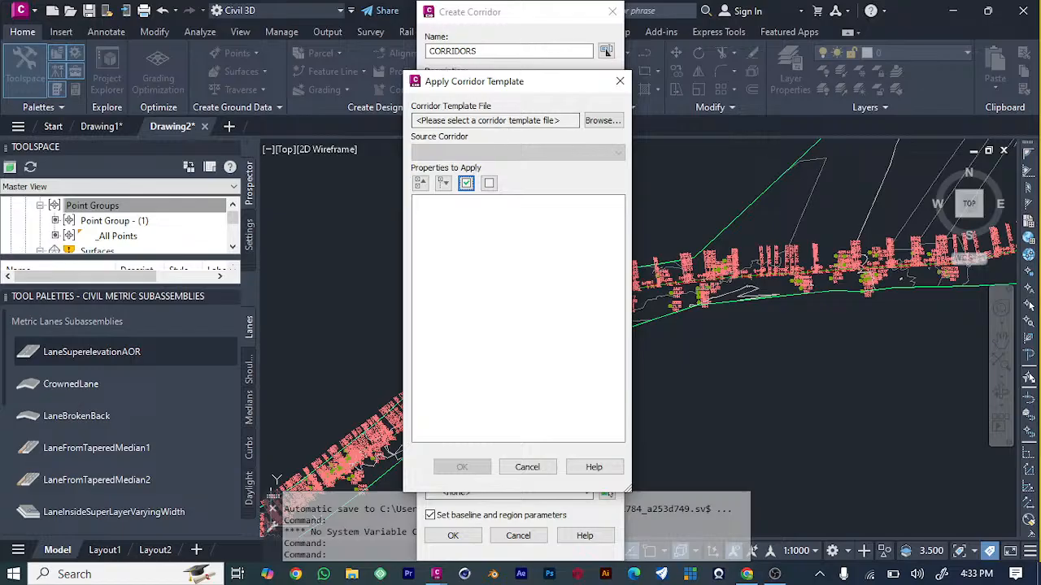
{"action": "left_click", "coordinate": [604, 121]}
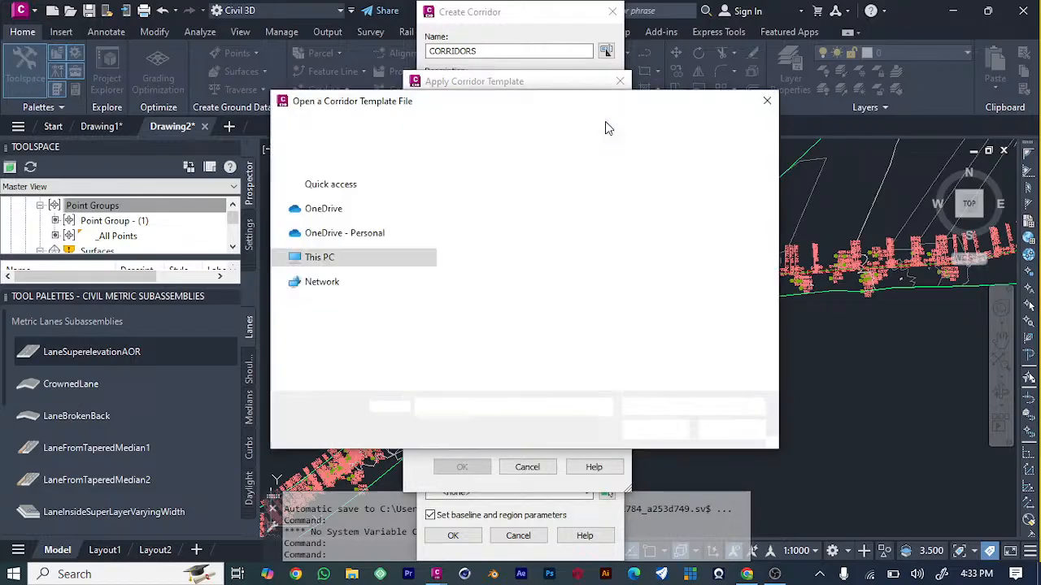
{"action": "left_click", "coordinate": [567, 196]}
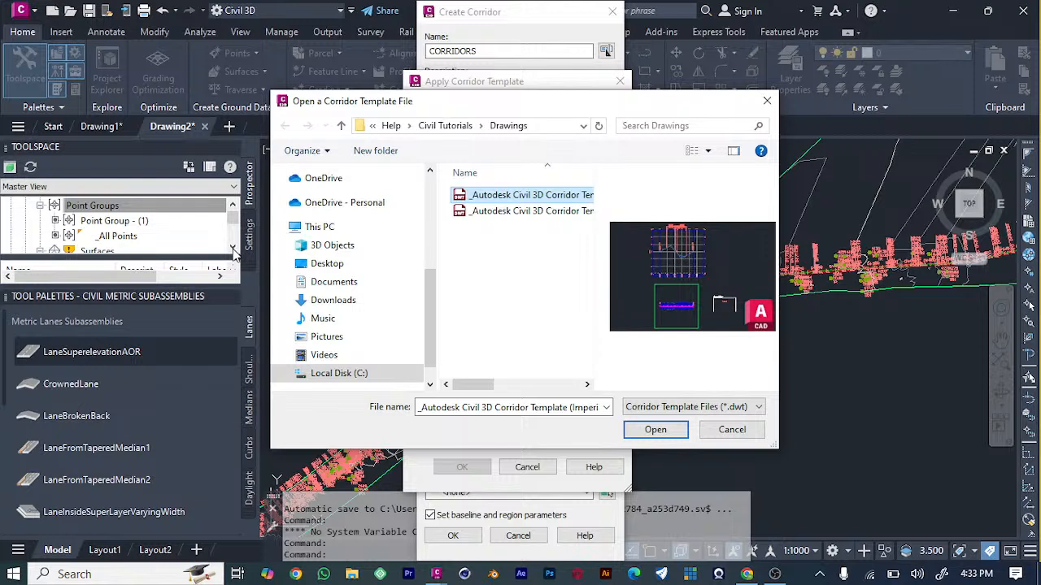
{"action": "left_click", "coordinate": [526, 211]}
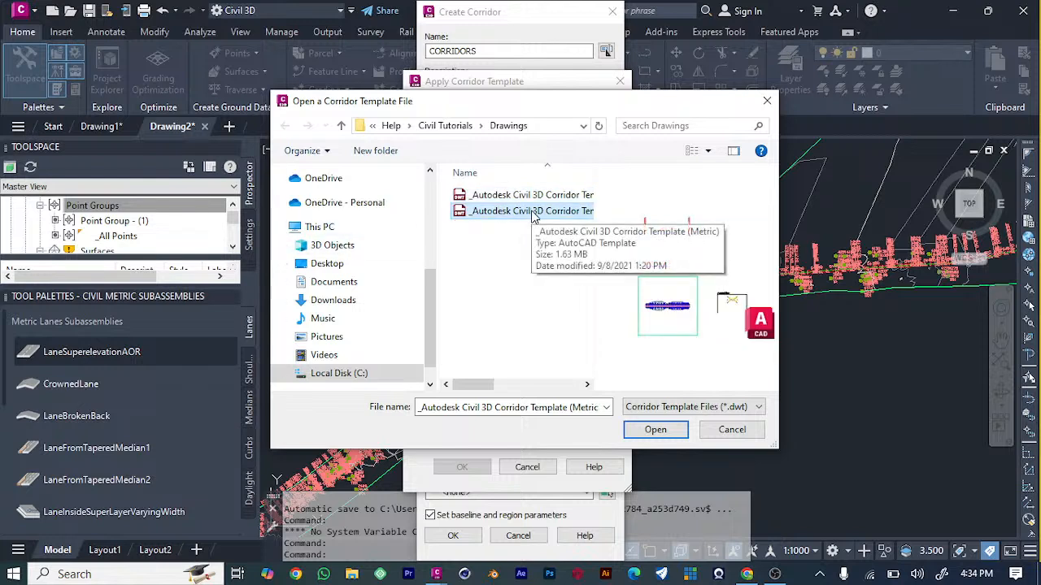
{"action": "left_click", "coordinate": [497, 197]}
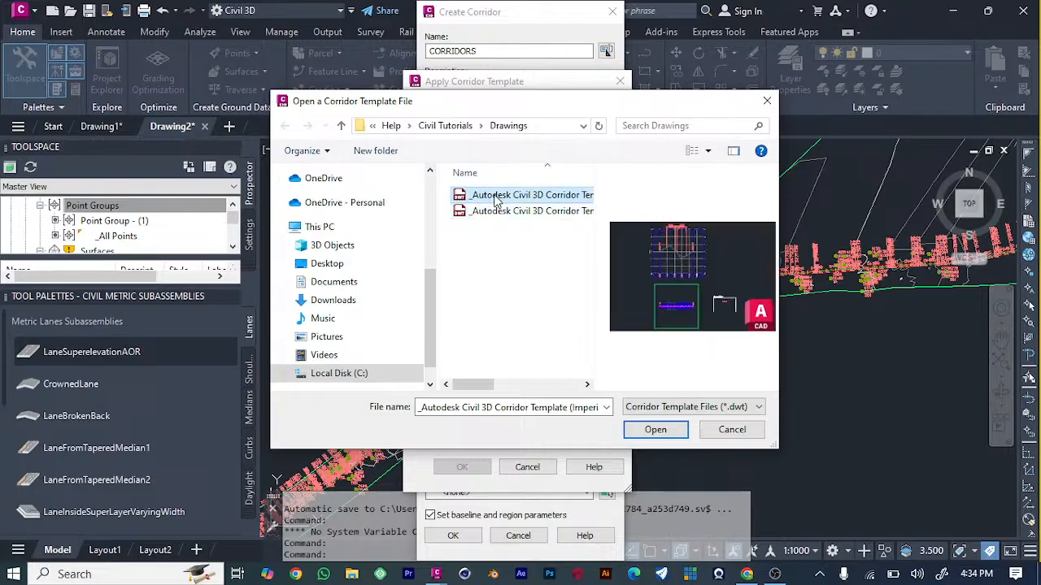
{"action": "left_click", "coordinate": [535, 213]}
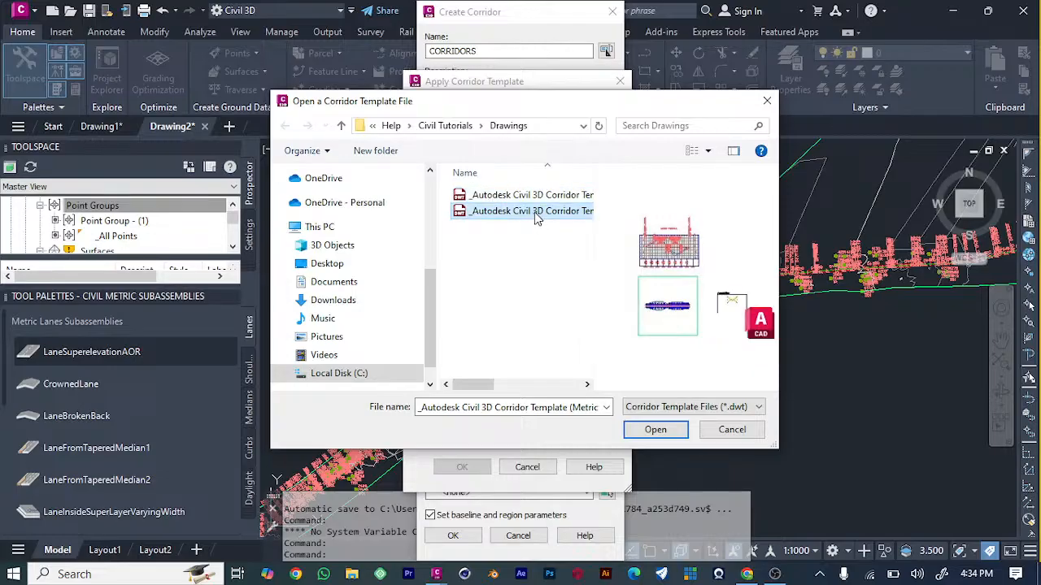
{"action": "left_click", "coordinate": [536, 197]}
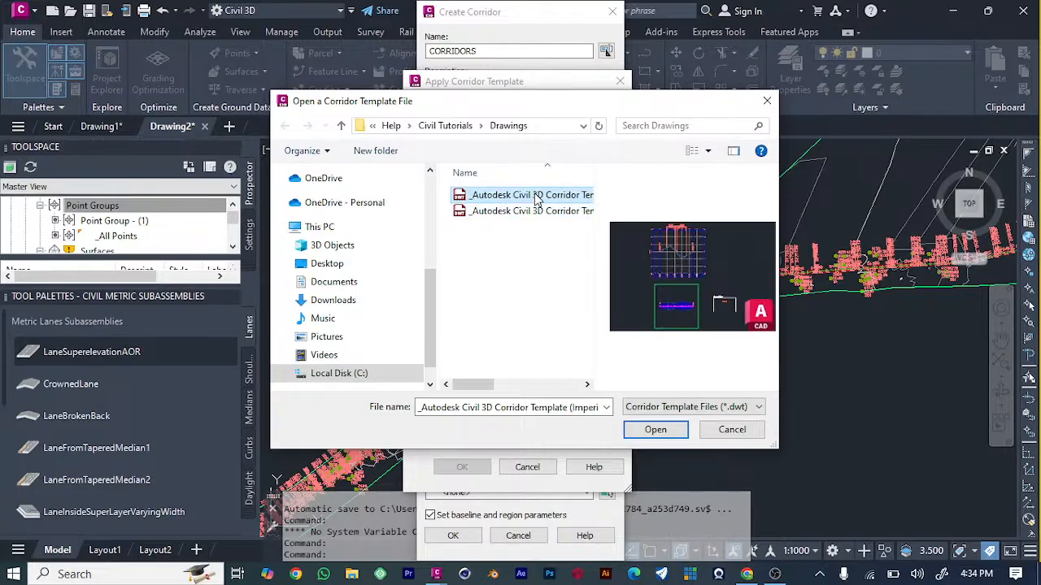
{"action": "left_click", "coordinate": [683, 429]}
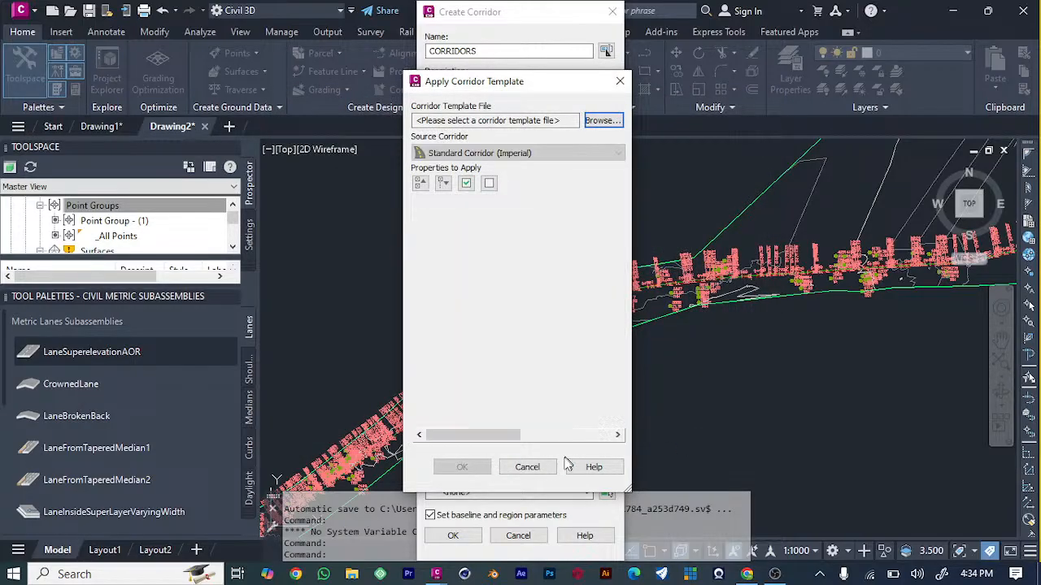
{"action": "left_click", "coordinate": [462, 469]}
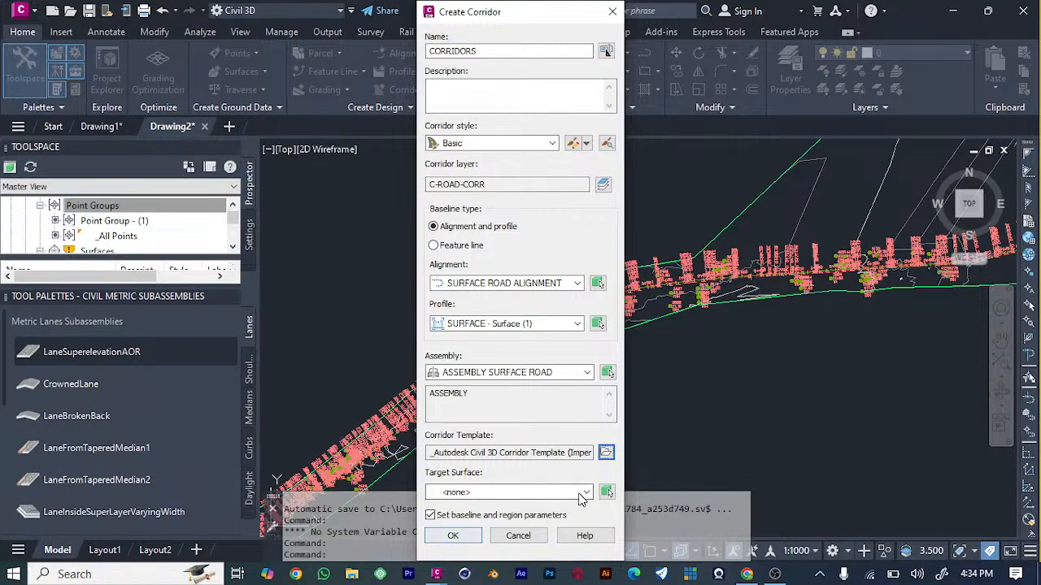
Set the corridor's target surface to SURFACE and create the corridor with baseline and region parameters enabled.
{"action": "left_click", "coordinate": [583, 493]}
{"action": "left_click", "coordinate": [478, 519]}
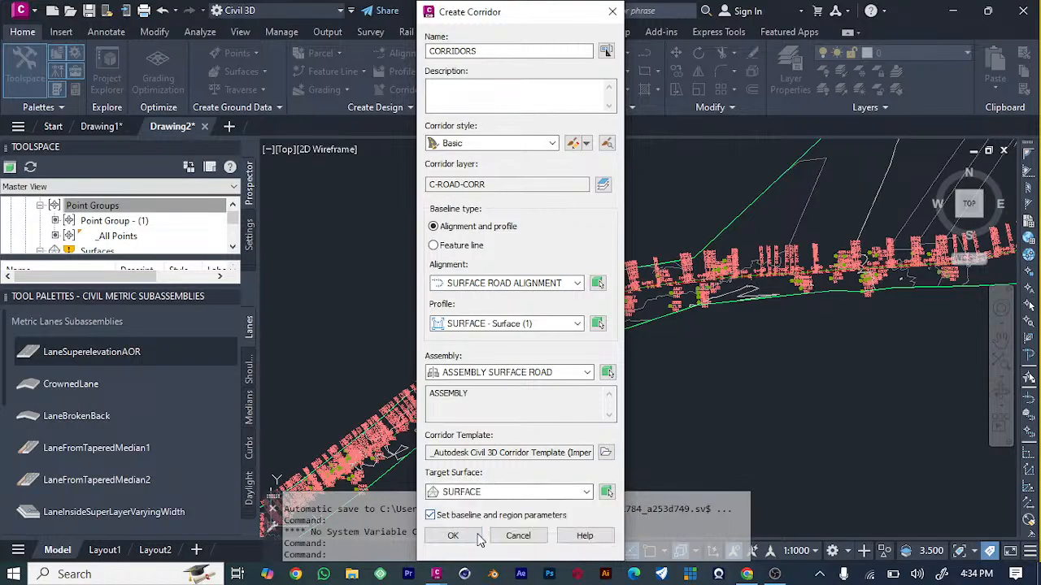
{"action": "left_click", "coordinate": [460, 535]}
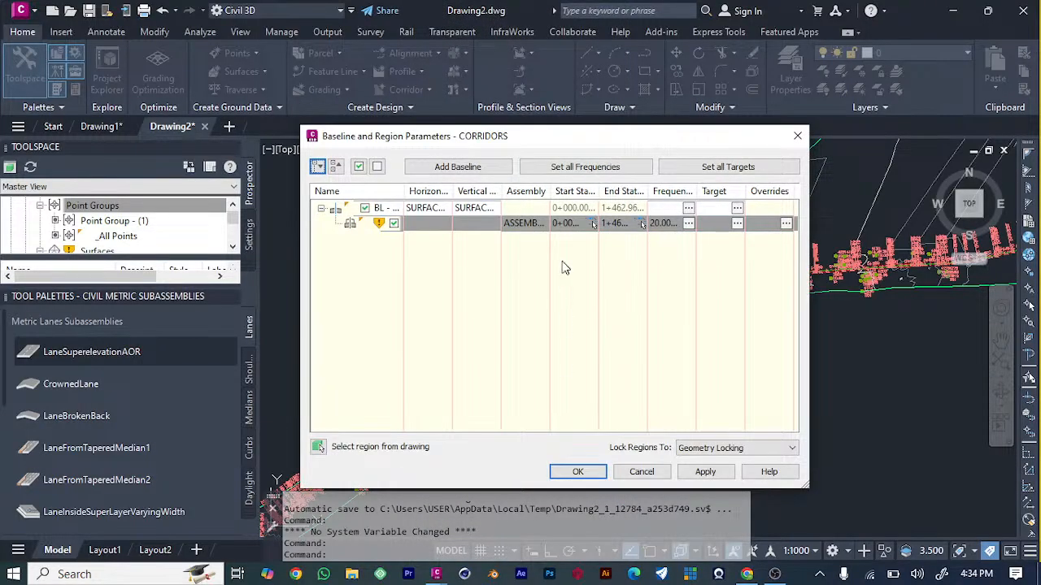
Keep ASSEMBLY SURFACE ROAD as the region's assembly and try to rebuild the CORRIDORS corridor from the baseline and region parameters.
{"action": "left_click", "coordinate": [541, 223]}
{"action": "left_click", "coordinate": [496, 364]}
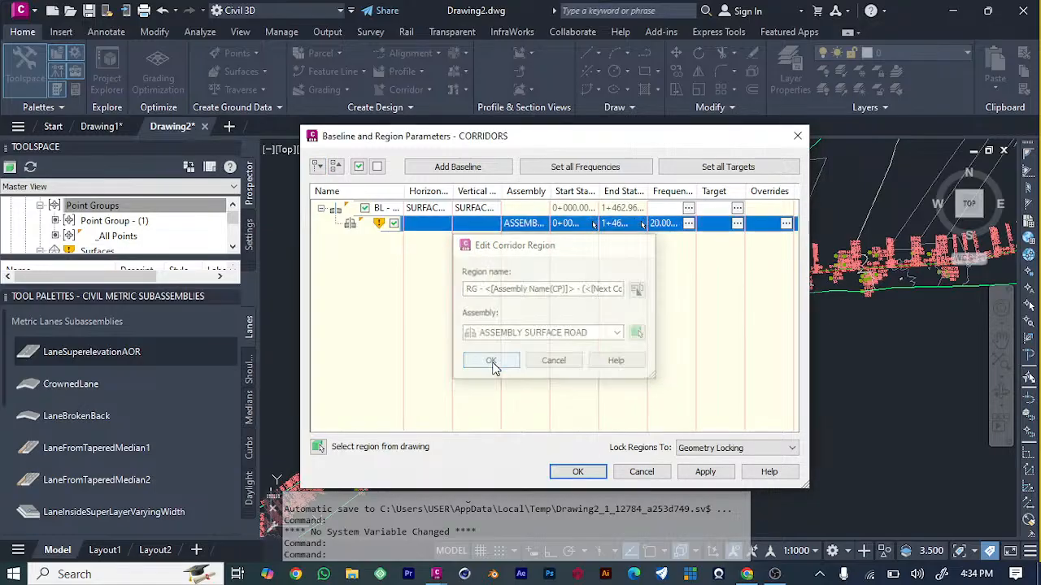
{"action": "left_click", "coordinate": [704, 473]}
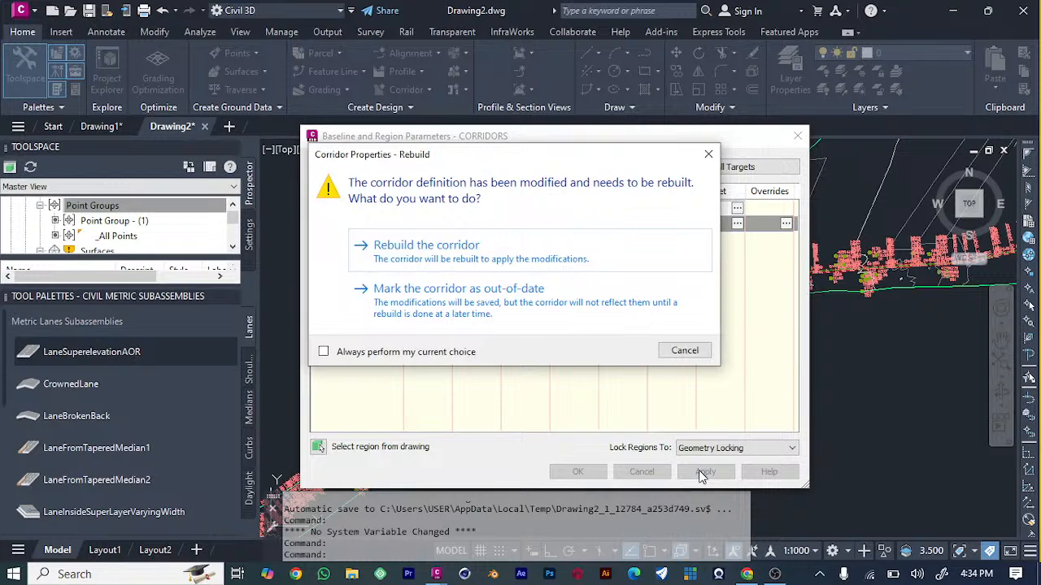
{"action": "left_click", "coordinate": [504, 244]}
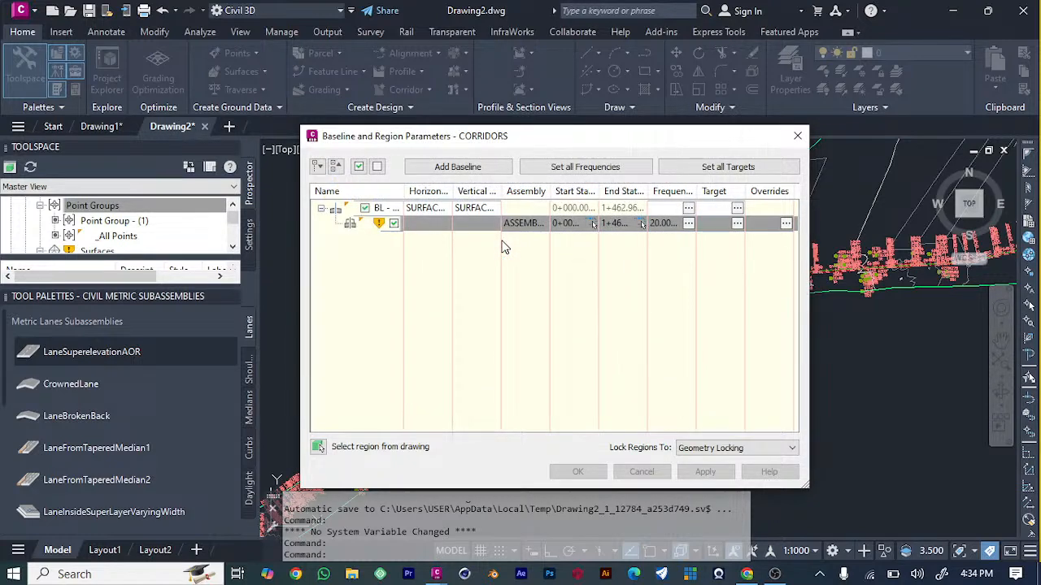
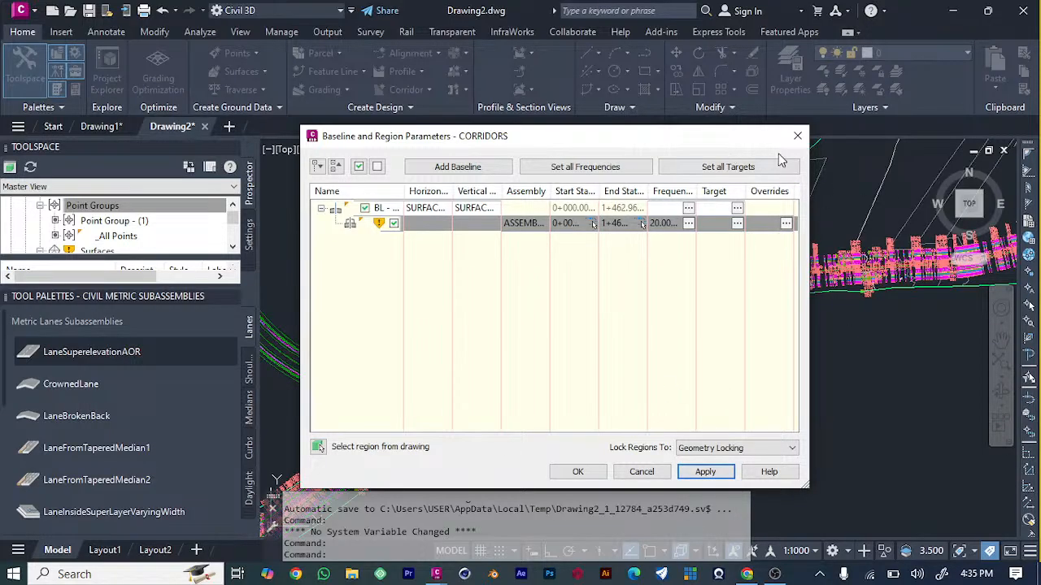
{"action": "left_click", "coordinate": [798, 136]}
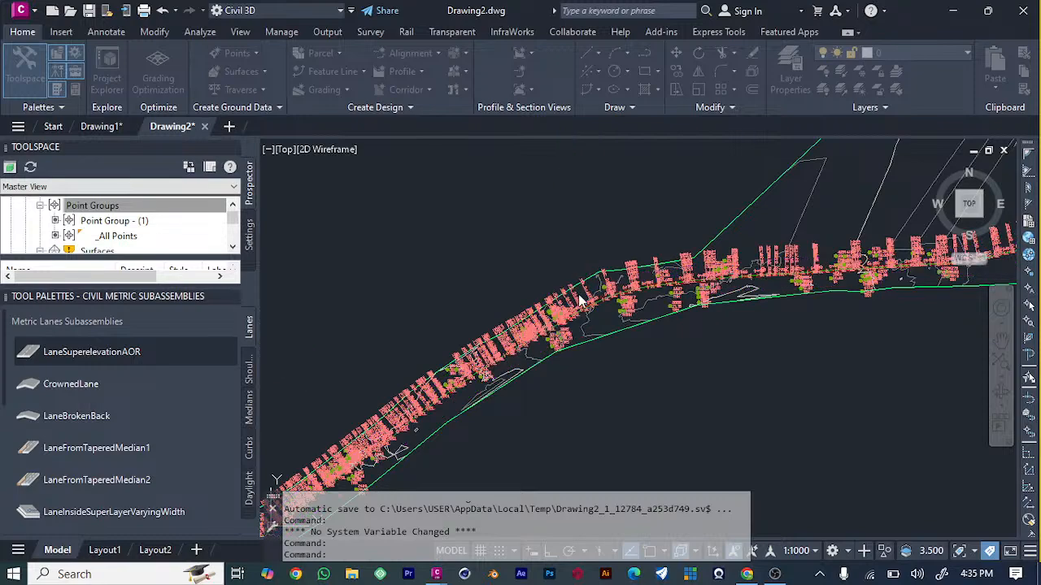
Inspect the full length of the road alignment in plan view for corridor geometry.
{"action": "scroll", "coordinate": [580, 301], "scroll_direction": "down", "scroll_amount": 3}
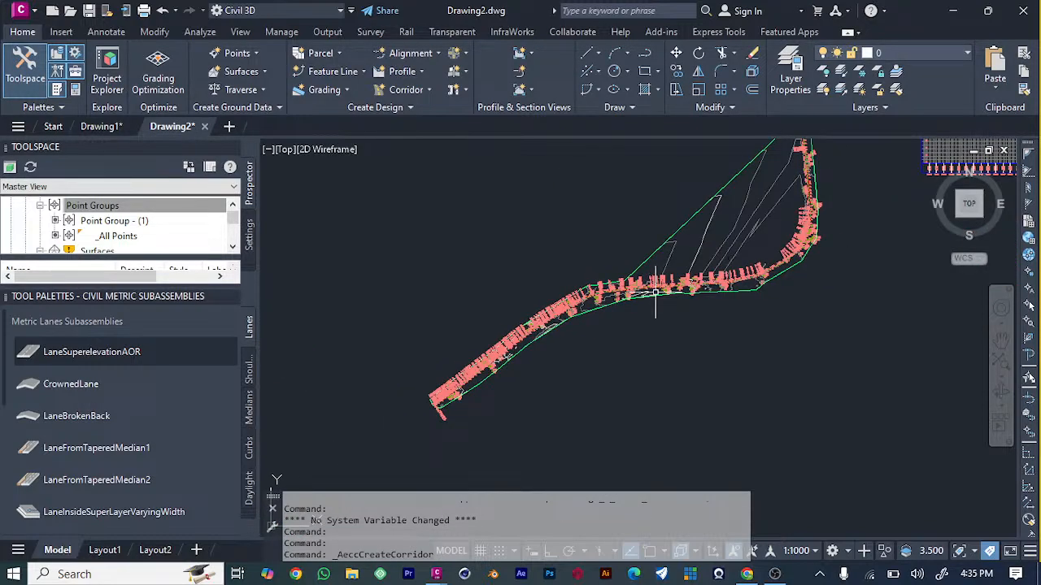
{"action": "scroll", "coordinate": [655, 289], "scroll_direction": "up", "scroll_amount": 5}
{"action": "scroll", "coordinate": [675, 267], "scroll_direction": "up", "scroll_amount": 2}
{"action": "scroll", "coordinate": [675, 267], "scroll_direction": "down", "scroll_amount": 5}
{"action": "scroll", "coordinate": [545, 376], "scroll_direction": "up", "scroll_amount": 2}
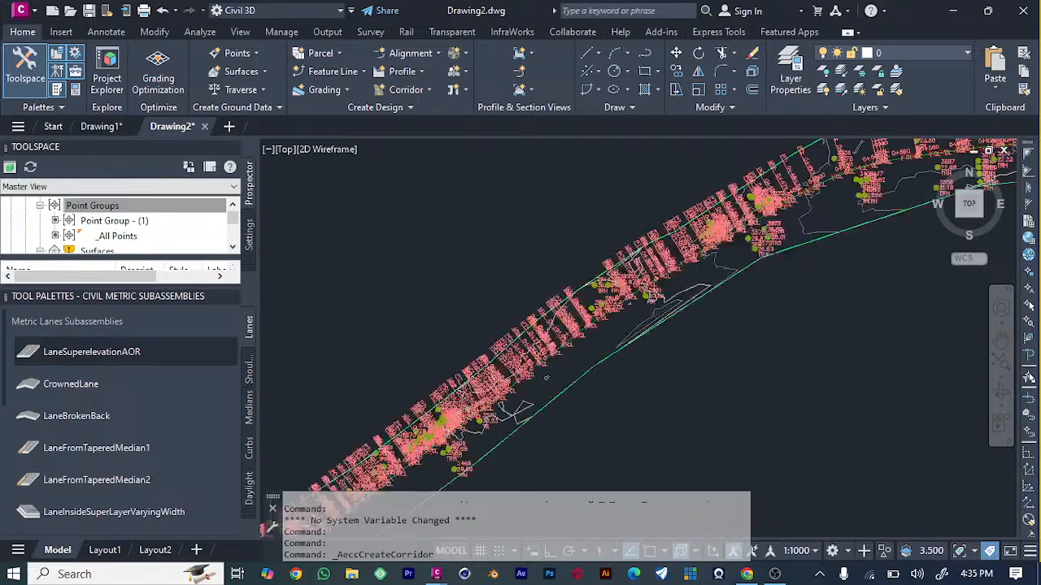
{"action": "scroll", "coordinate": [546, 377], "scroll_direction": "up", "scroll_amount": 3}
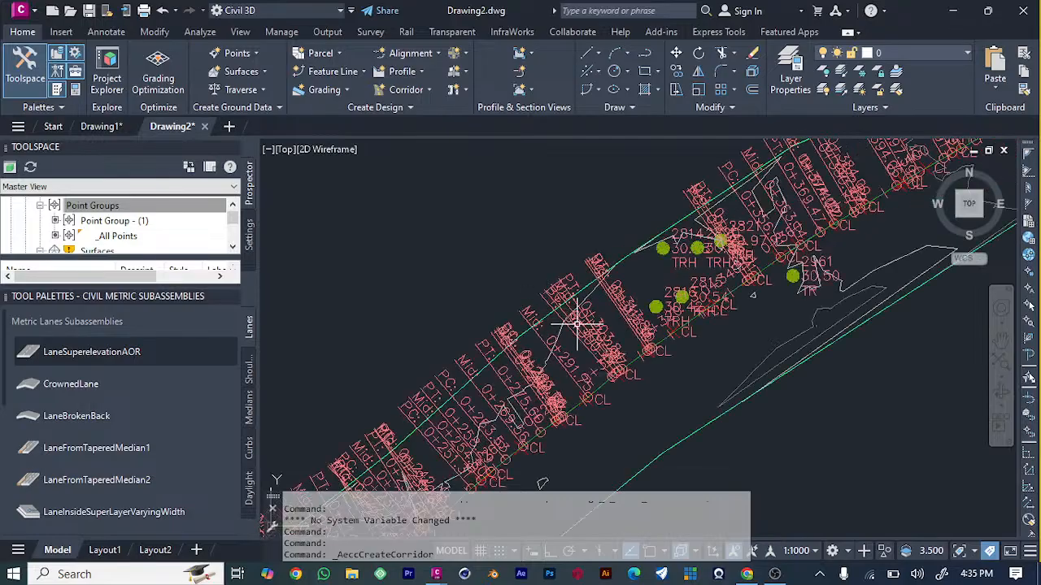
{"action": "left_click", "coordinate": [651, 343]}
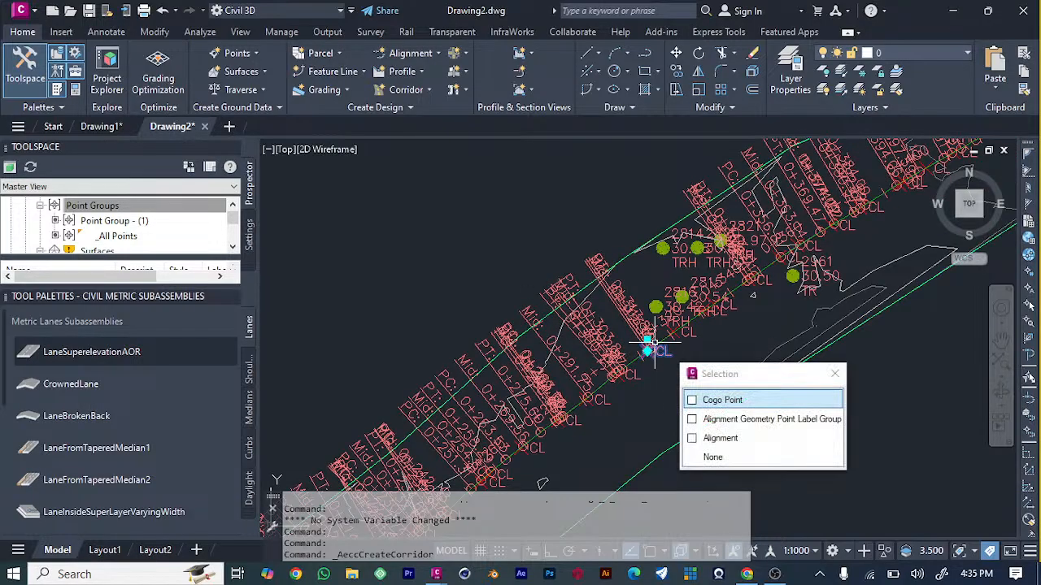
{"action": "left_click", "coordinate": [443, 212]}
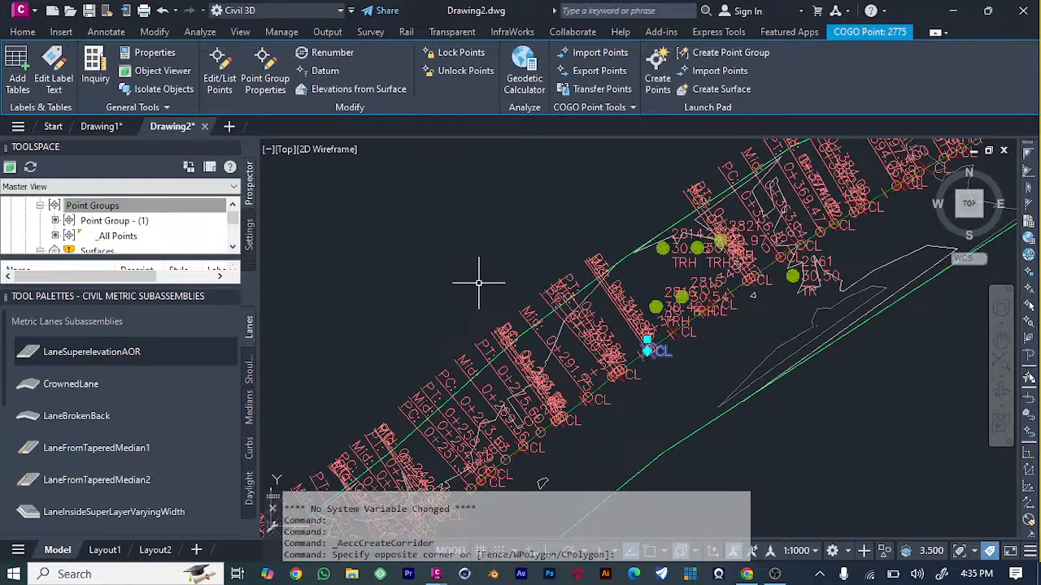
{"action": "key", "text": "ctrl+z"}
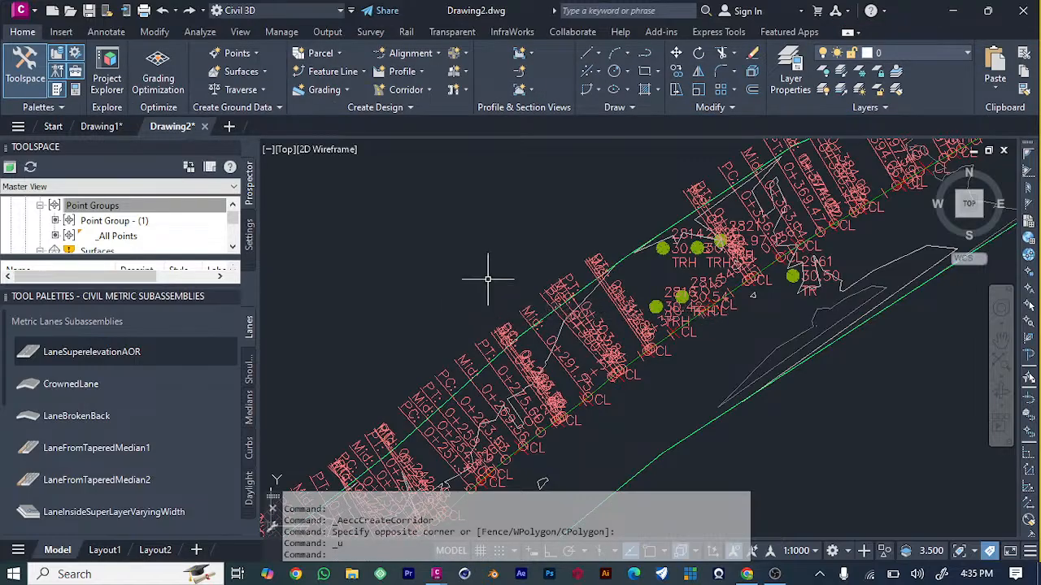
{"action": "scroll", "coordinate": [458, 265], "scroll_direction": "down", "scroll_amount": 4}
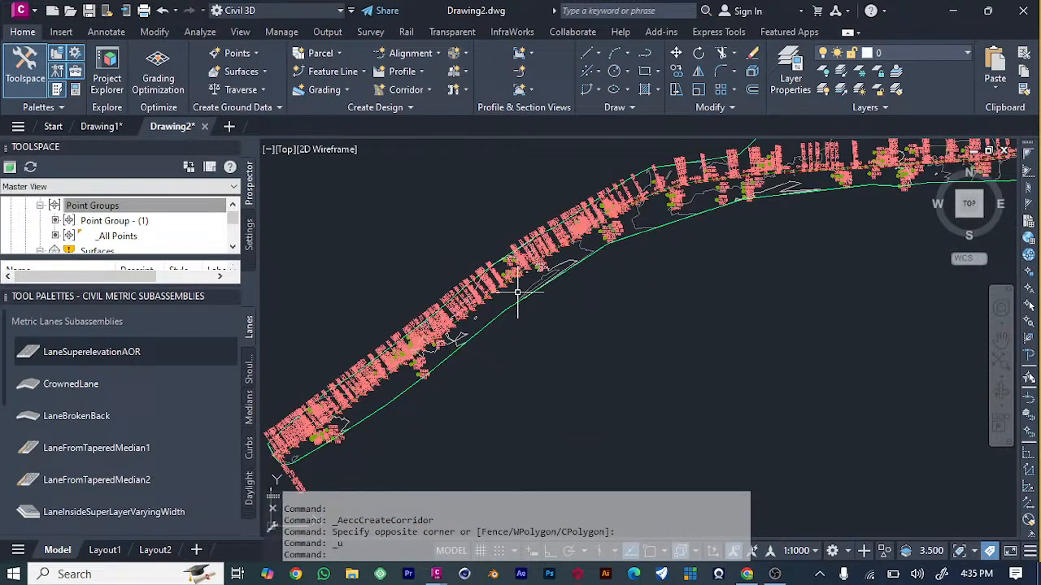
{"action": "scroll", "coordinate": [513, 283], "scroll_direction": "up", "scroll_amount": 3}
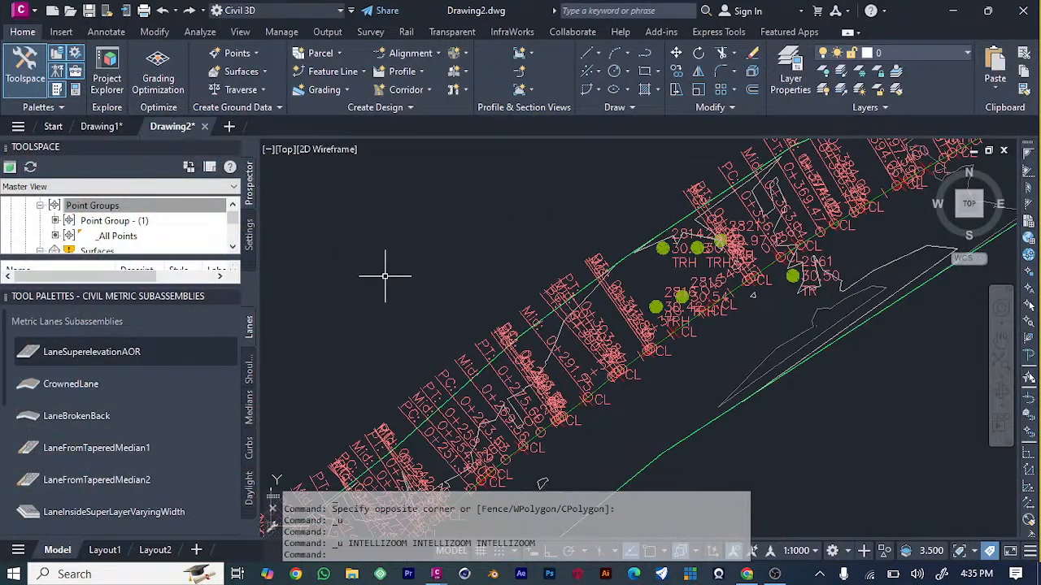
{"action": "scroll", "coordinate": [710, 414], "scroll_direction": "down", "scroll_amount": 5}
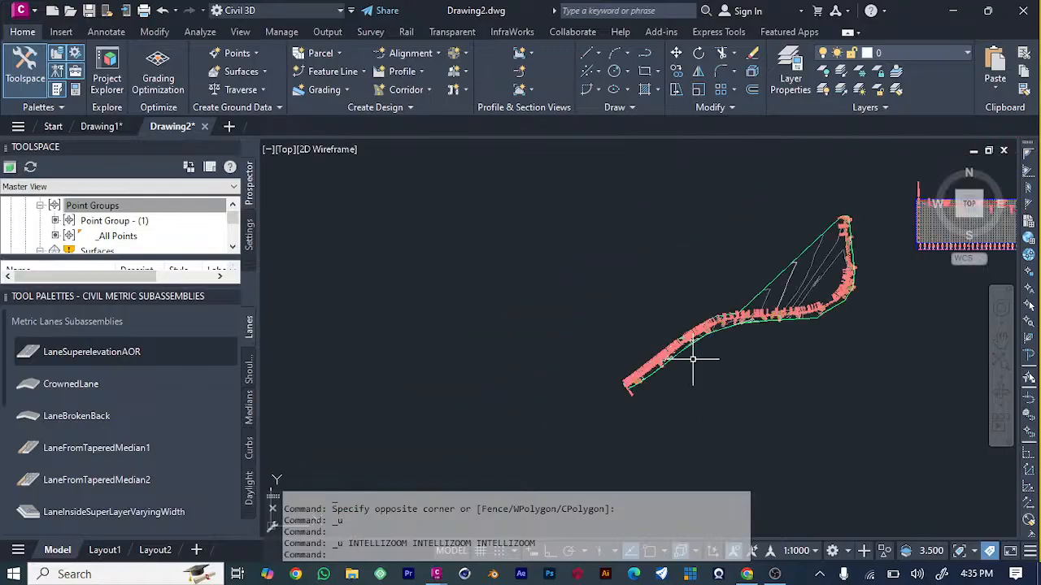
{"action": "scroll", "coordinate": [860, 286], "scroll_direction": "down", "scroll_amount": 4}
{"action": "scroll", "coordinate": [853, 298], "scroll_direction": "up", "scroll_amount": 10}
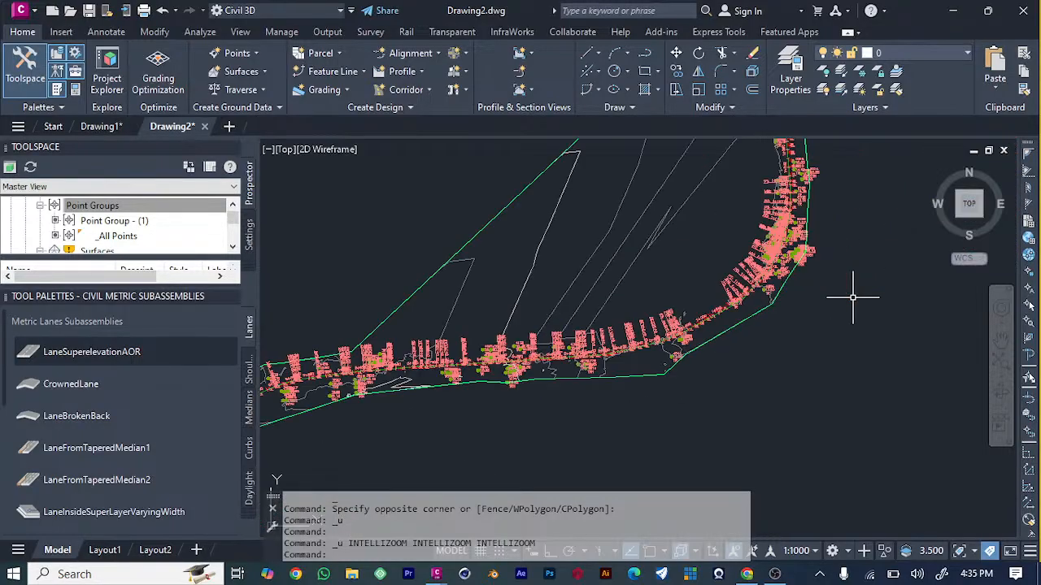
Undo the recent view changes and the CORRIDORS corridor creation, returning to the assembly cross-section.
{"action": "key", "text": "ctrl+z"}
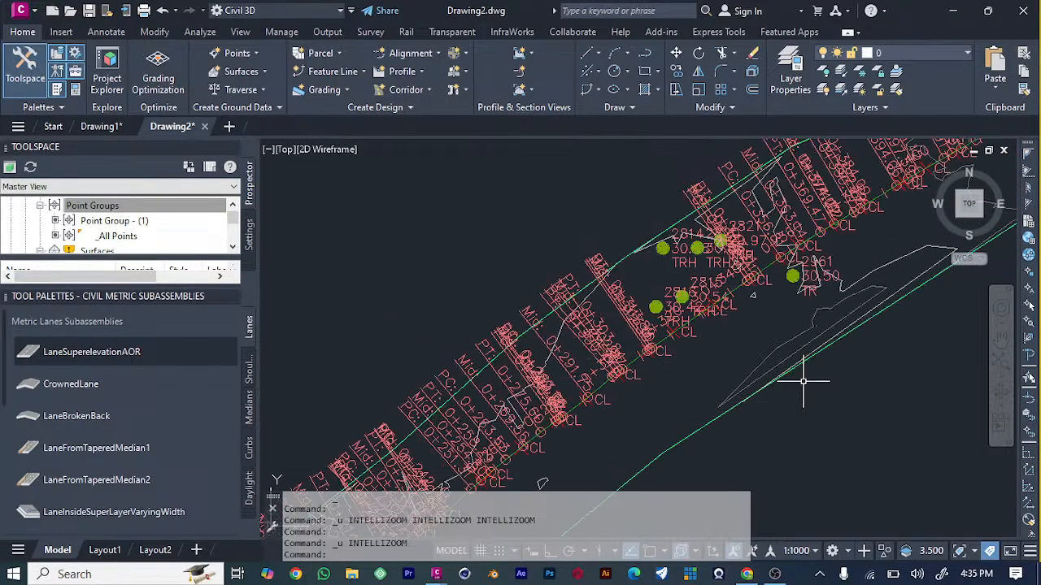
{"action": "key", "text": "ctrl+z"}
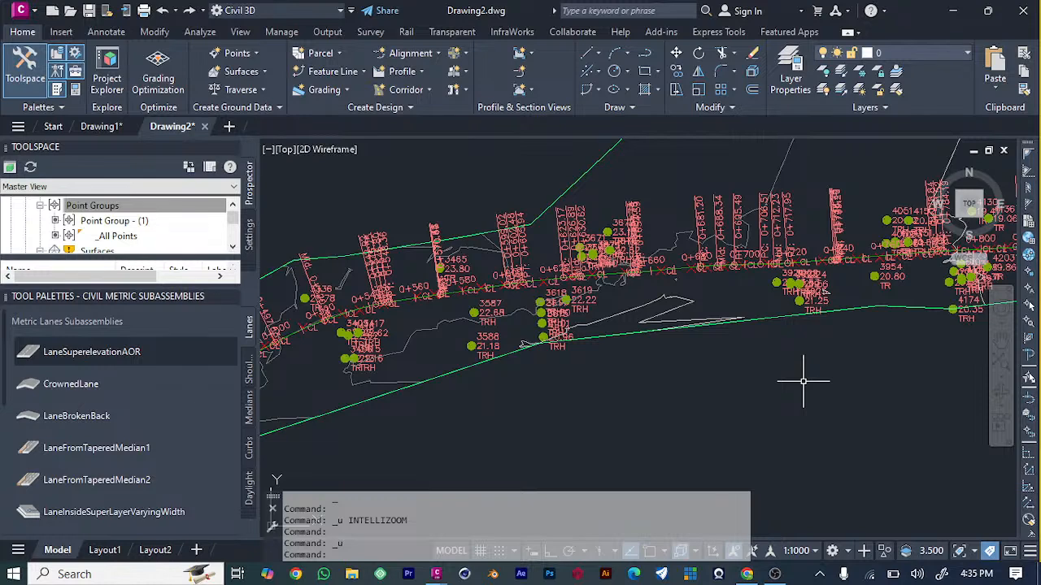
{"action": "scroll", "coordinate": [803, 379], "scroll_direction": "up", "scroll_amount": 3}
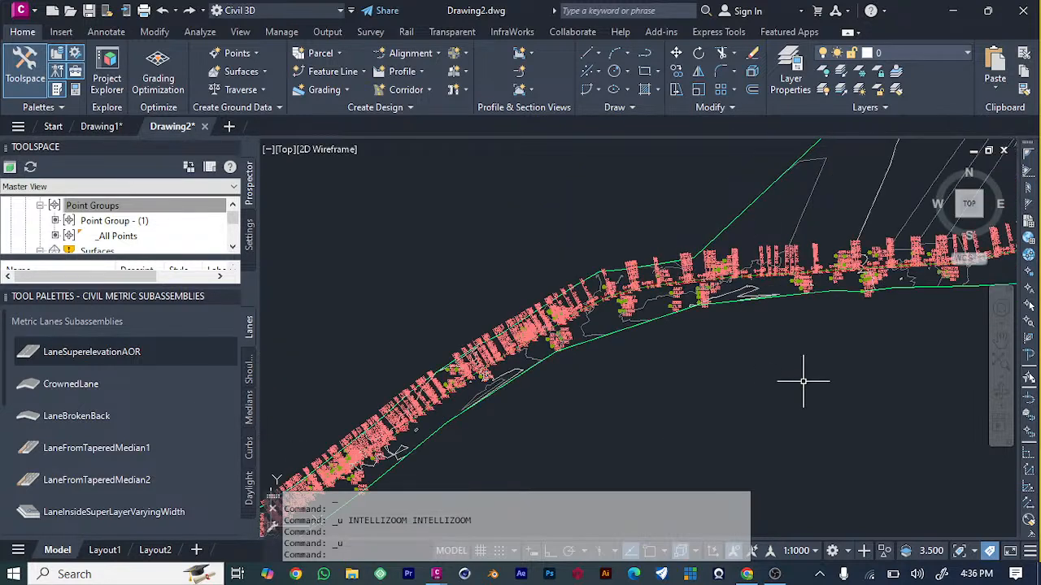
{"action": "key", "text": "ctrl+z"}
{"action": "key", "text": "ctrl+z"}
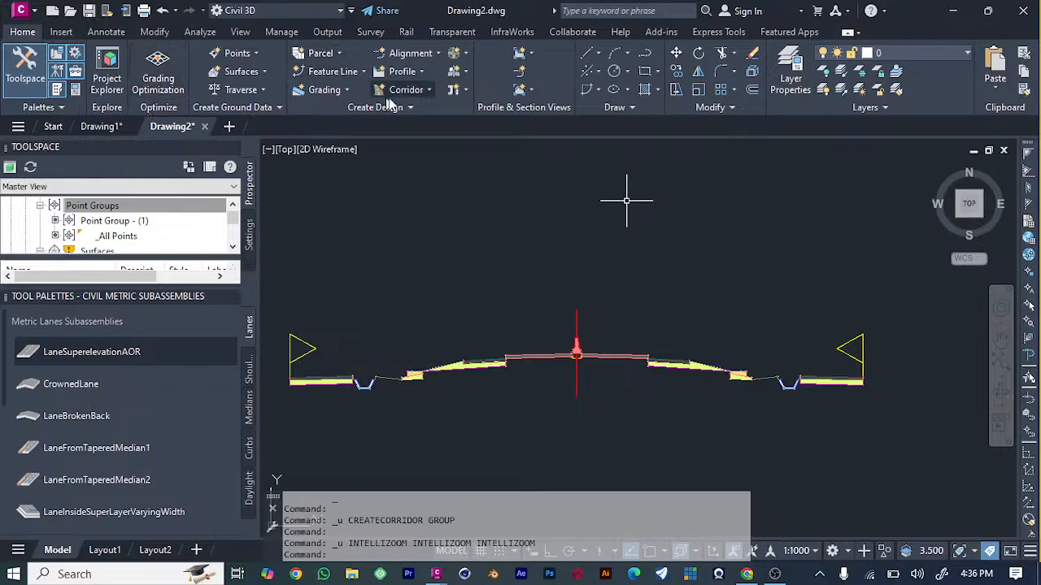
Start a new corridor with the default name and Basic style, using ASSEMBLY SURFACE ROAD and profile SURFACE - Surface (1) on SURFACE ROAD ALIGNMENT.
{"action": "left_click", "coordinate": [429, 90]}
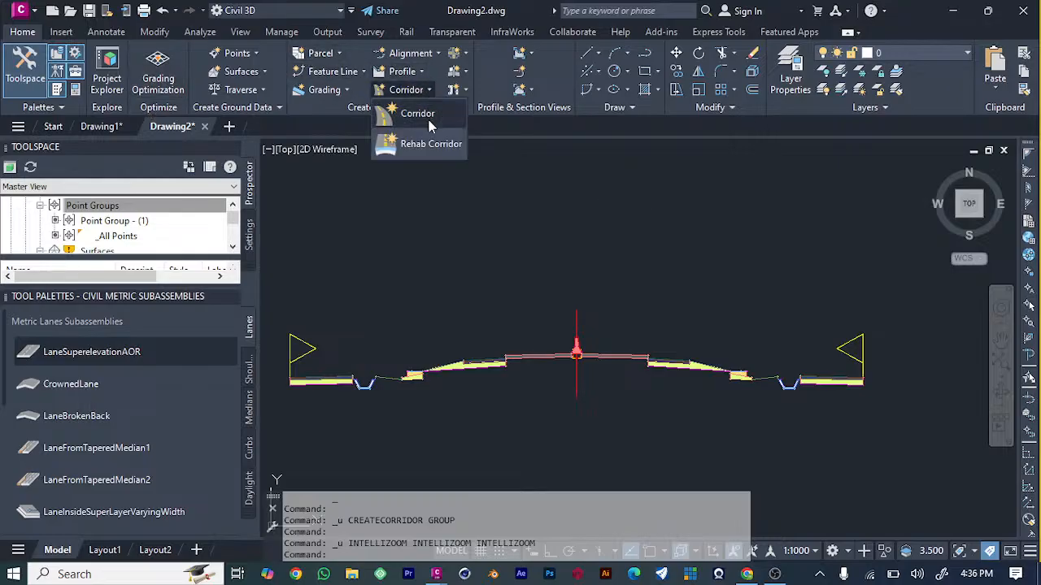
{"action": "left_click", "coordinate": [430, 122]}
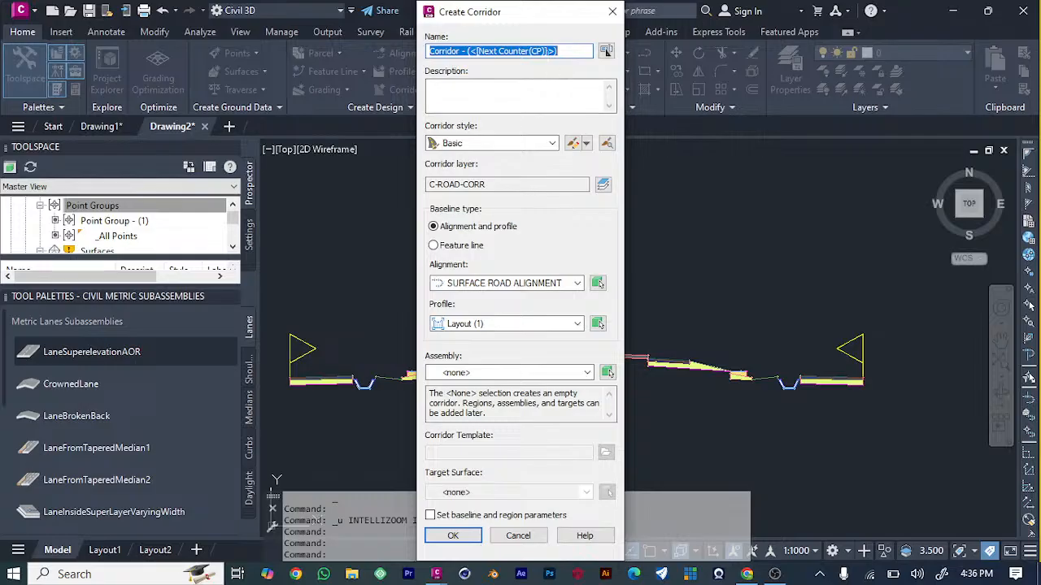
{"action": "left_click", "coordinate": [551, 144]}
{"action": "left_click", "coordinate": [546, 158]}
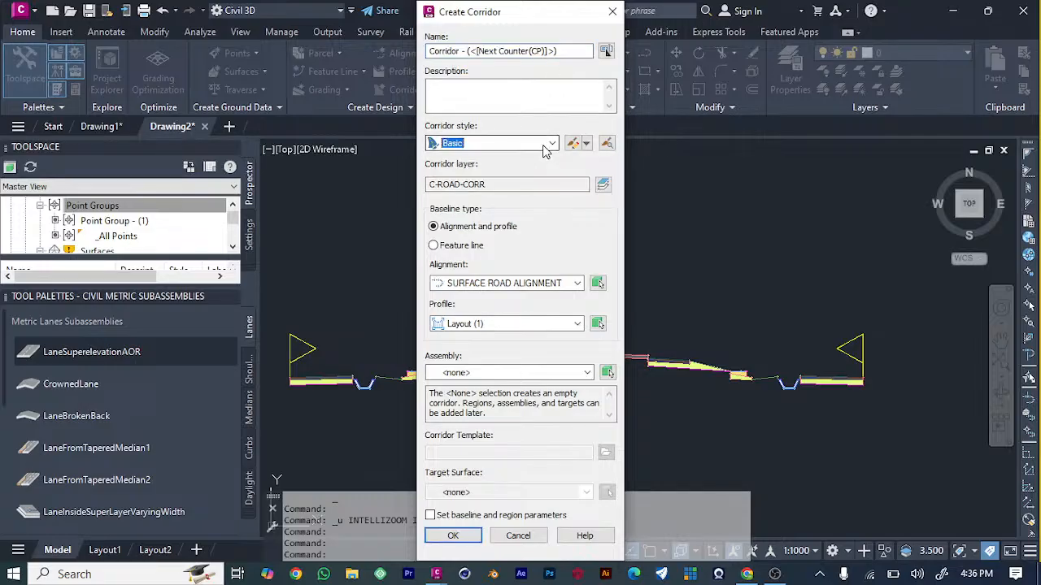
{"action": "left_click", "coordinate": [573, 373]}
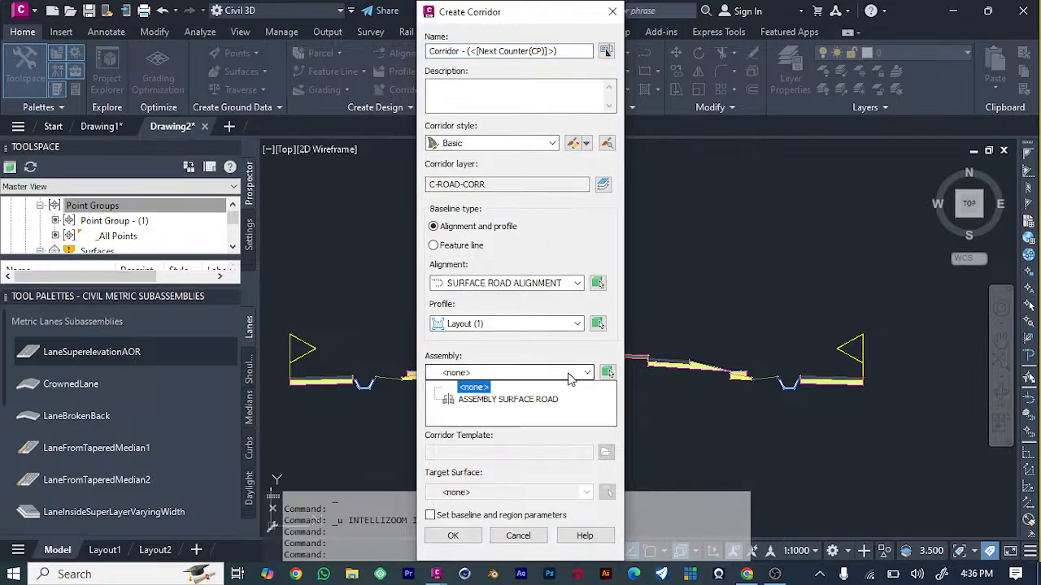
{"action": "left_click", "coordinate": [557, 400]}
{"action": "left_click", "coordinate": [577, 324]}
{"action": "left_click", "coordinate": [525, 353]}
Apply the Autodesk Civil 3D Corridor Template (Imperial) to the new corridor with all its properties included.
{"action": "left_click", "coordinate": [543, 455]}
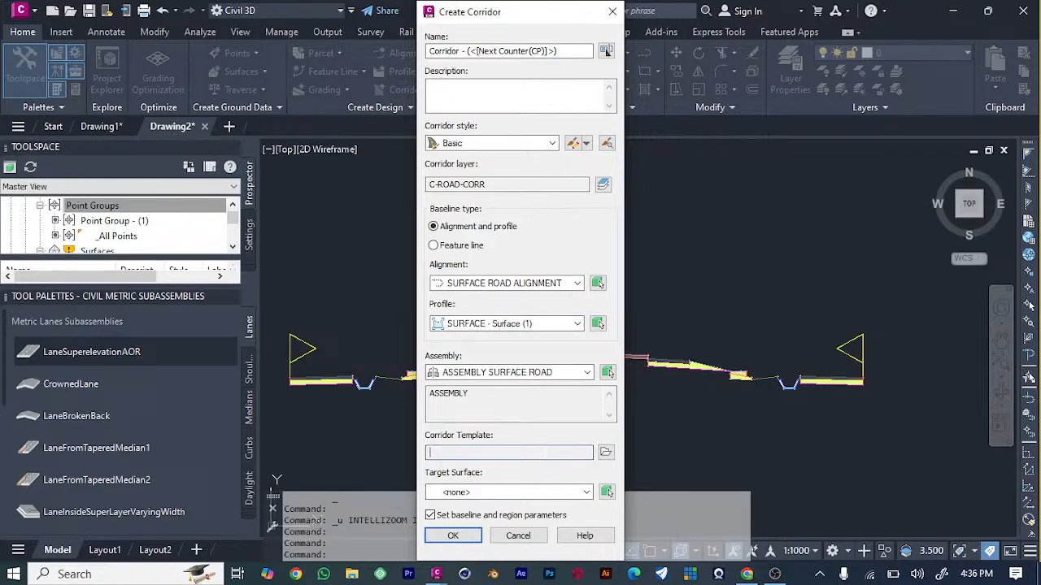
{"action": "left_click", "coordinate": [612, 455]}
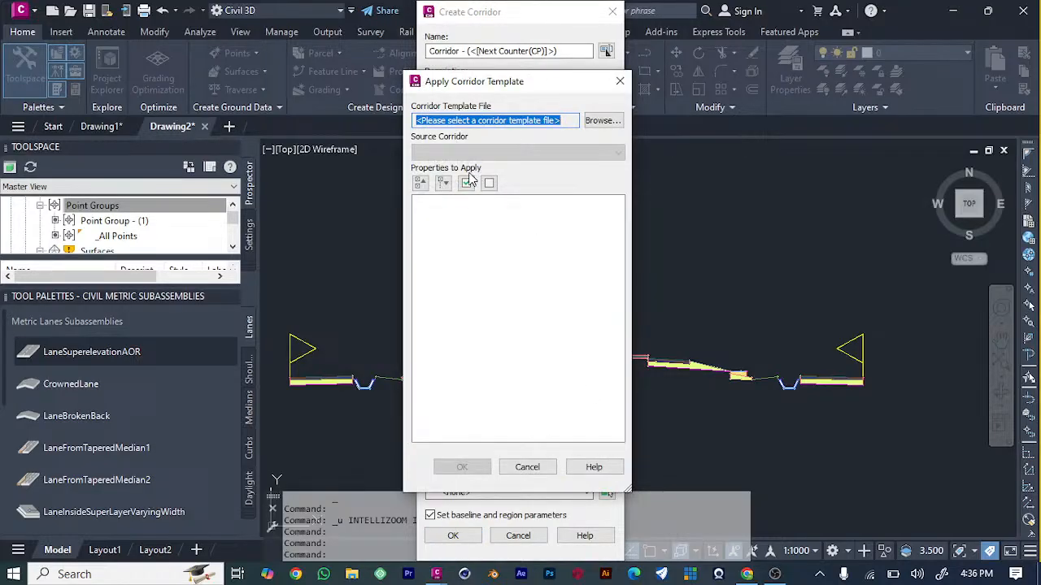
{"action": "left_click", "coordinate": [602, 120]}
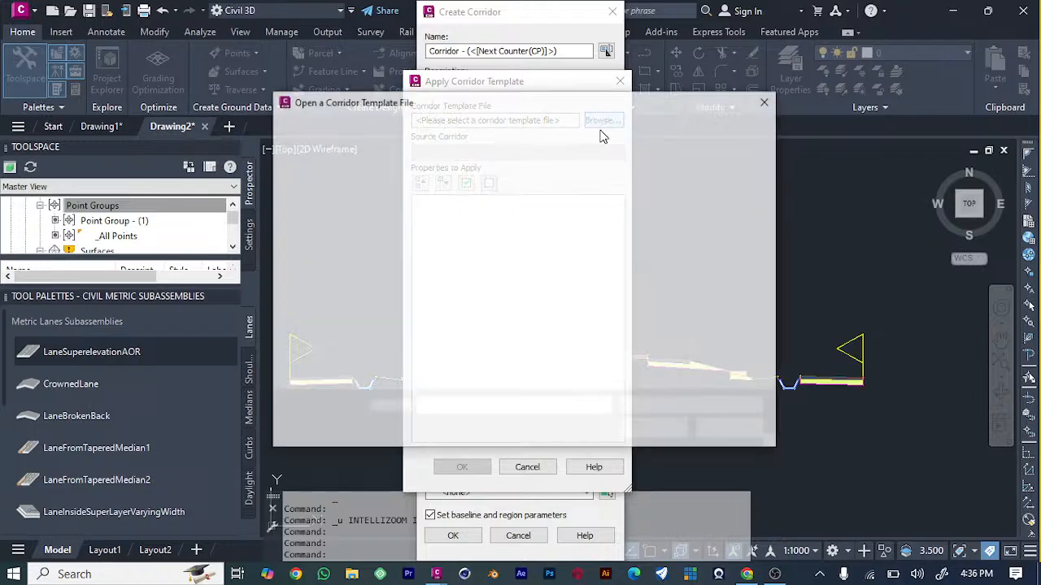
{"action": "left_click", "coordinate": [510, 195]}
{"action": "left_click", "coordinate": [658, 433]}
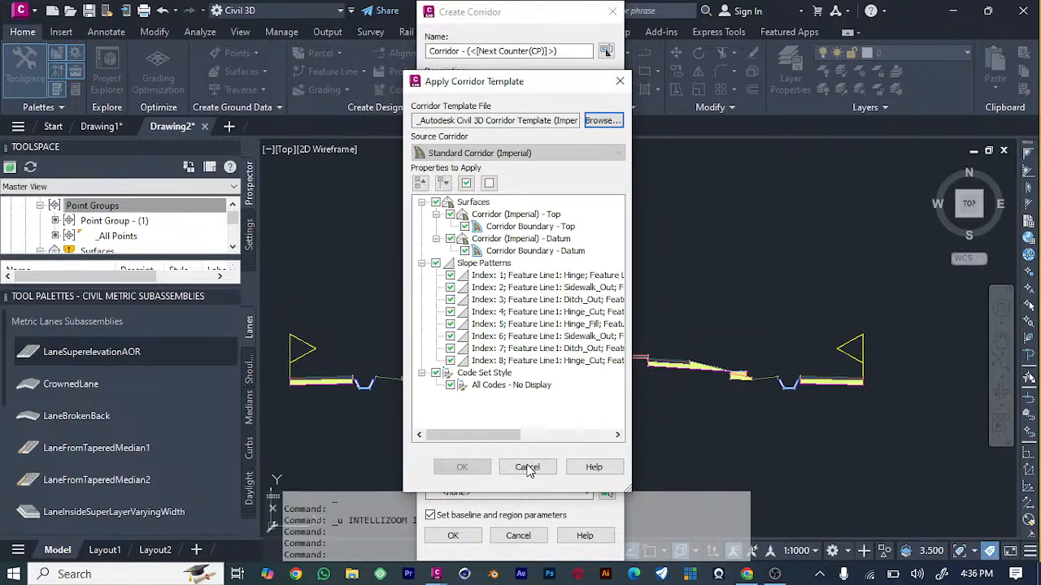
{"action": "left_click", "coordinate": [461, 468]}
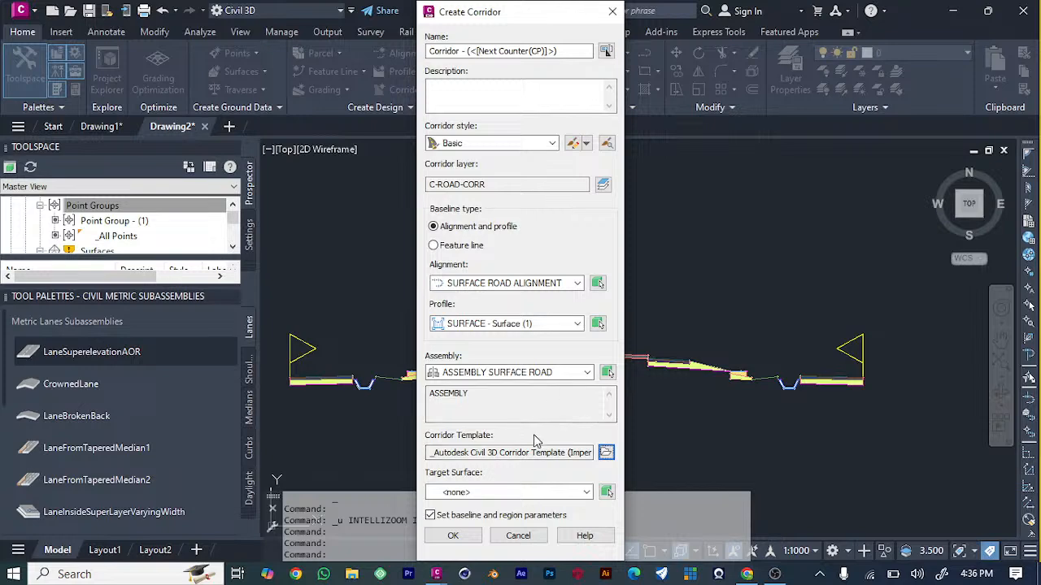
Target the new corridor to SURFACE and proceed to its baseline and region parameters.
{"action": "left_click", "coordinate": [573, 492]}
{"action": "left_click", "coordinate": [476, 518]}
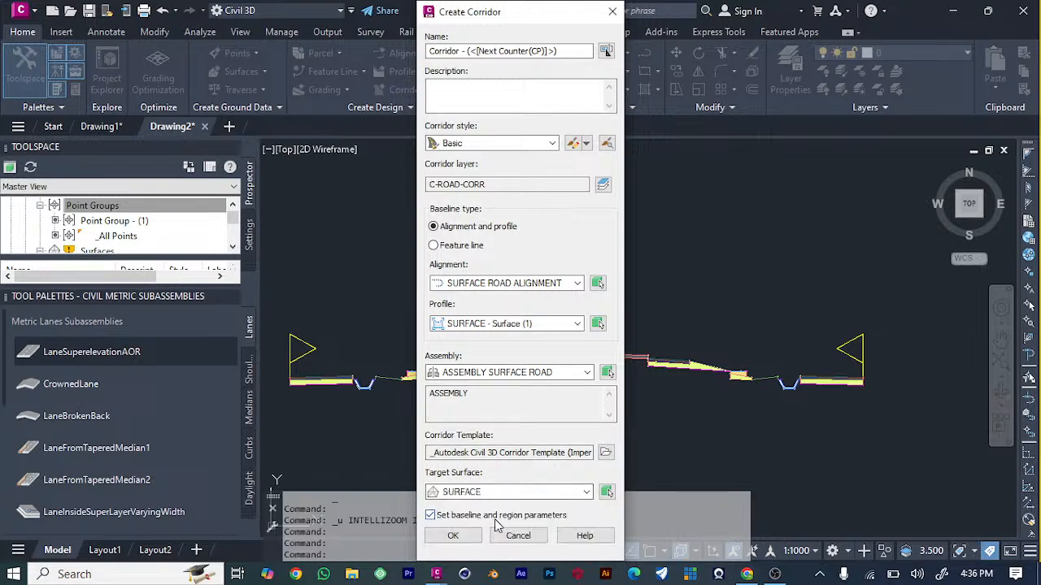
{"action": "left_click", "coordinate": [452, 537]}
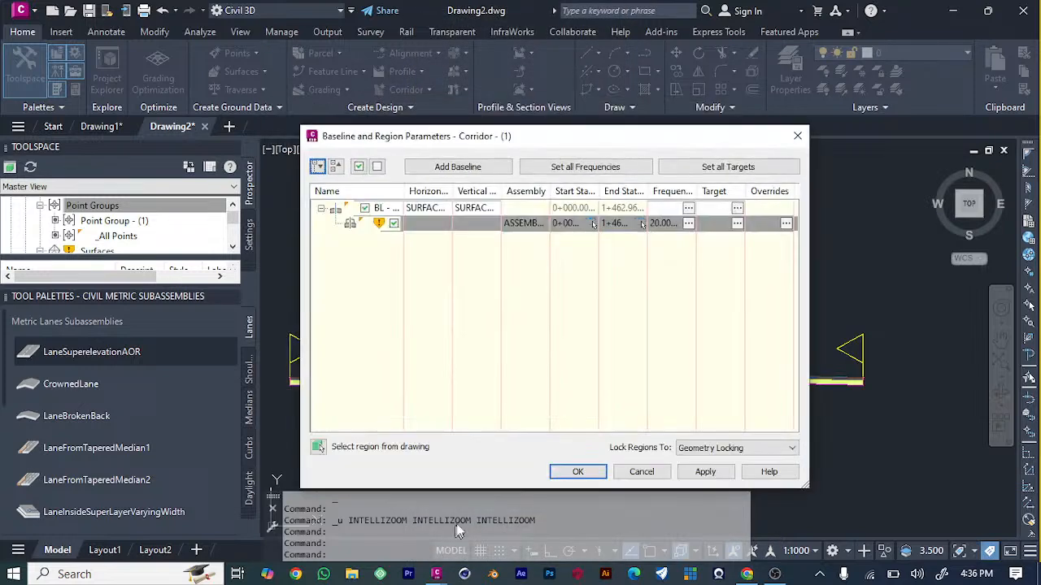
Accept the baseline and region parameters, rebuild the corridor, and dismiss the Event Viewer.
{"action": "double_click", "coordinate": [579, 223]}
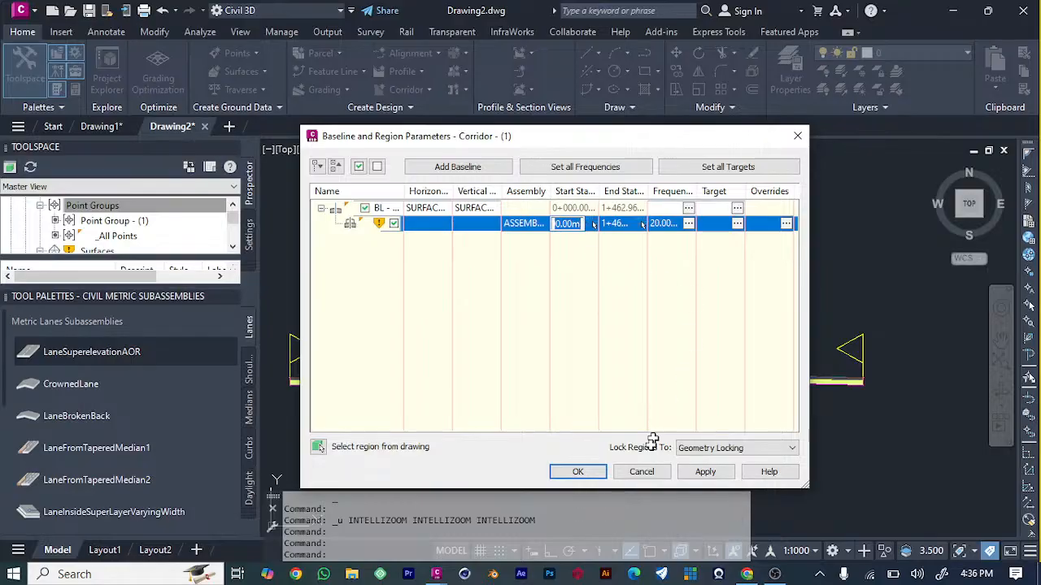
{"action": "left_click", "coordinate": [577, 474]}
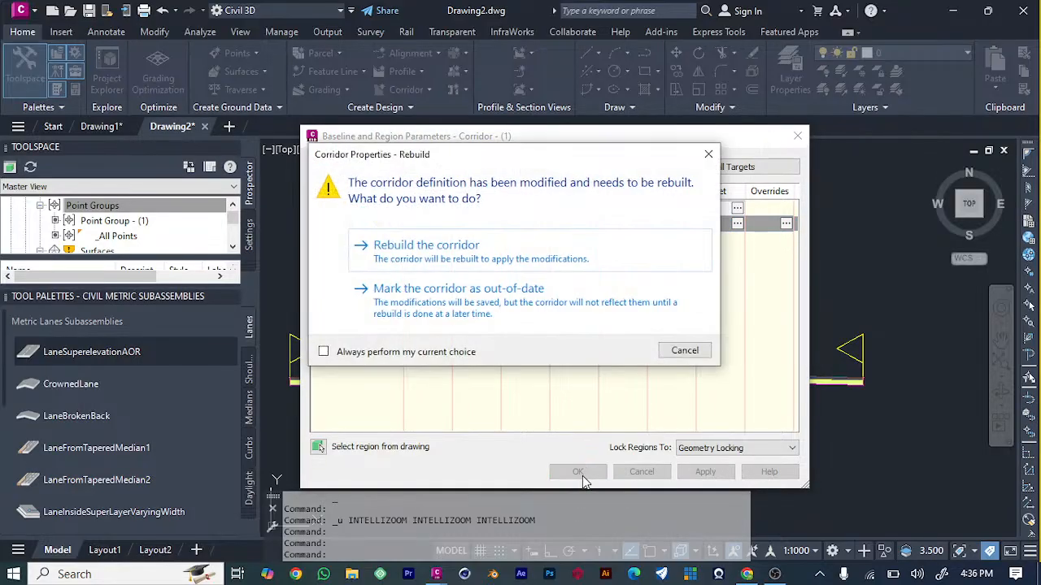
{"action": "left_click", "coordinate": [558, 260]}
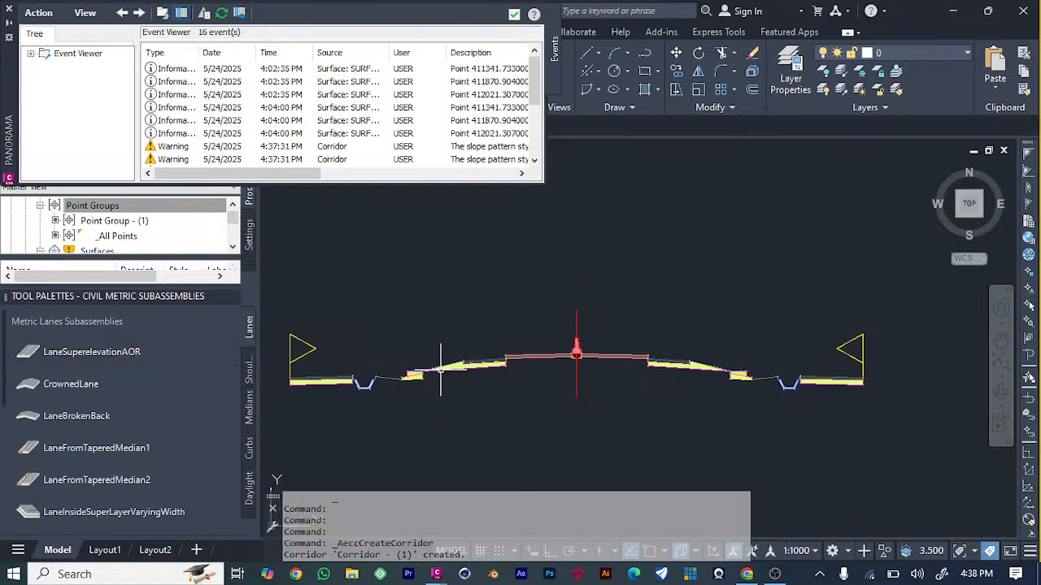
{"action": "scroll", "coordinate": [499, 316], "scroll_direction": "down", "scroll_amount": 4}
{"action": "scroll", "coordinate": [504, 319], "scroll_direction": "down", "scroll_amount": 4}
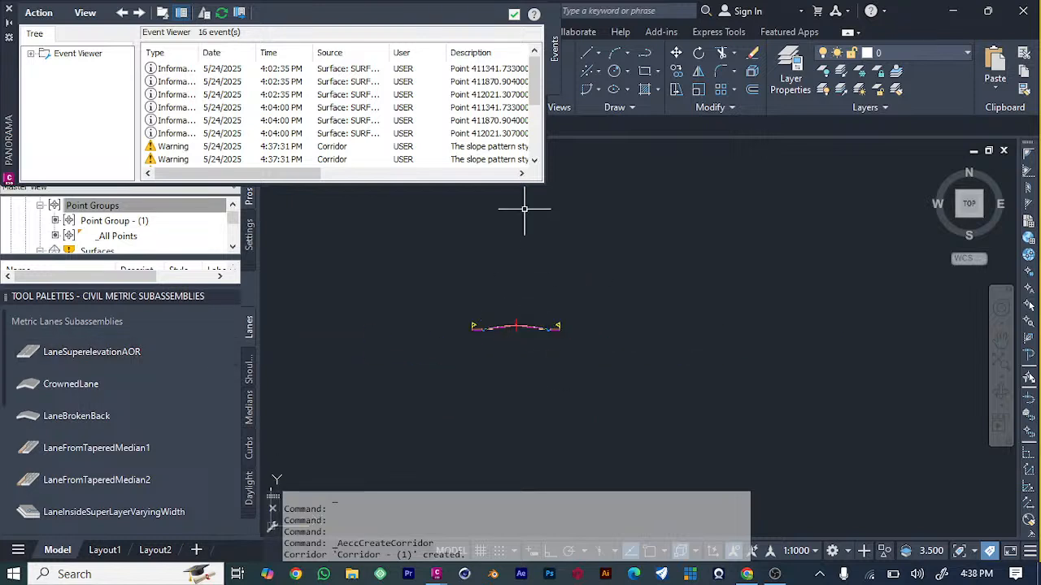
{"action": "left_click", "coordinate": [513, 16]}
{"action": "scroll", "coordinate": [551, 365], "scroll_direction": "down", "scroll_amount": 3}
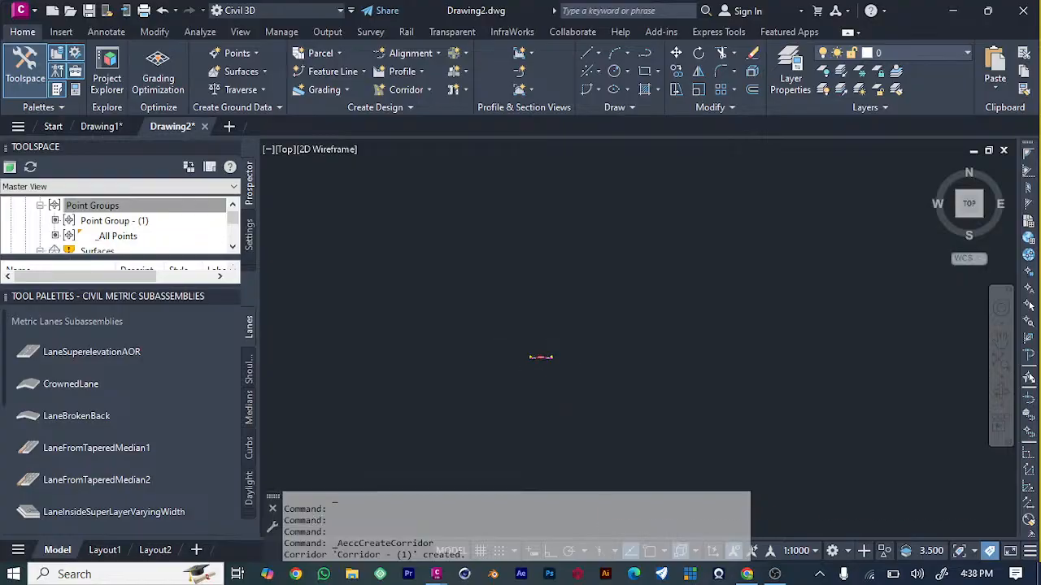
Examine the new corridor in plan view, covering its circular loop and the stretch running over the surface.
{"action": "scroll", "coordinate": [639, 457], "scroll_direction": "down", "scroll_amount": 4}
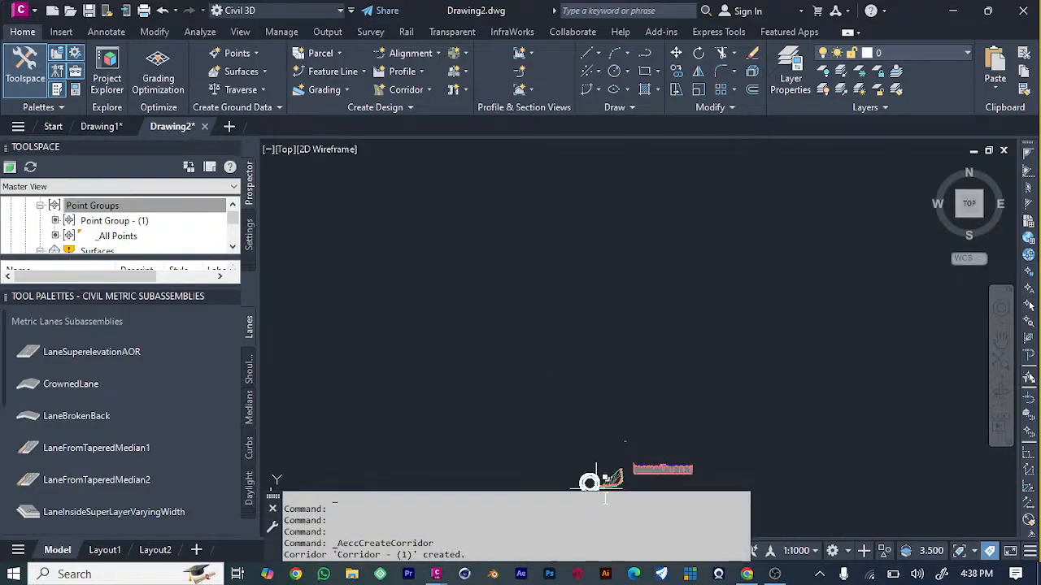
{"action": "scroll", "coordinate": [610, 480], "scroll_direction": "up", "scroll_amount": 5}
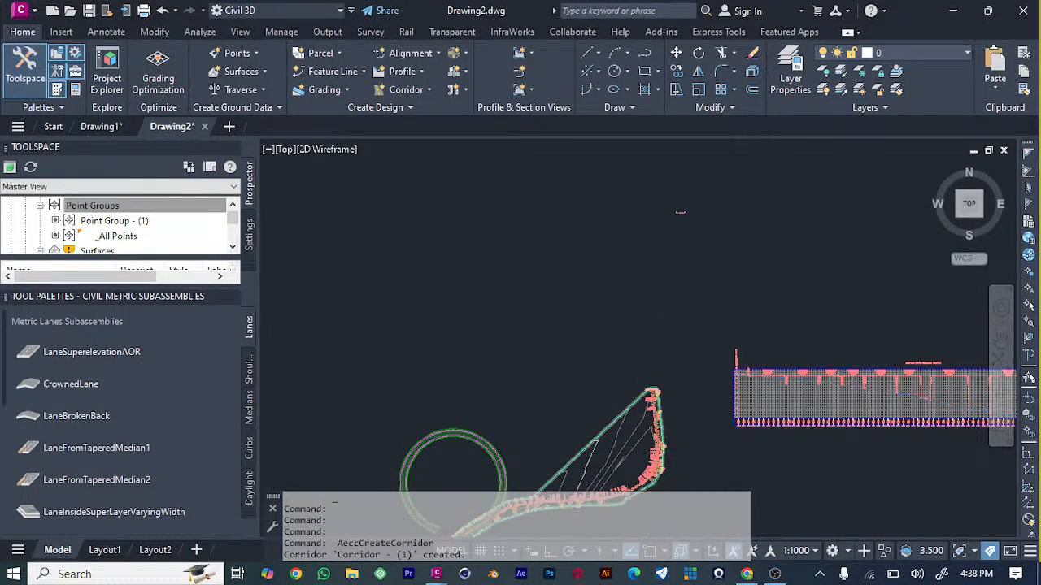
{"action": "scroll", "coordinate": [639, 449], "scroll_direction": "up", "scroll_amount": 3}
{"action": "scroll", "coordinate": [644, 439], "scroll_direction": "down", "scroll_amount": 3}
{"action": "scroll", "coordinate": [488, 427], "scroll_direction": "down", "scroll_amount": 2}
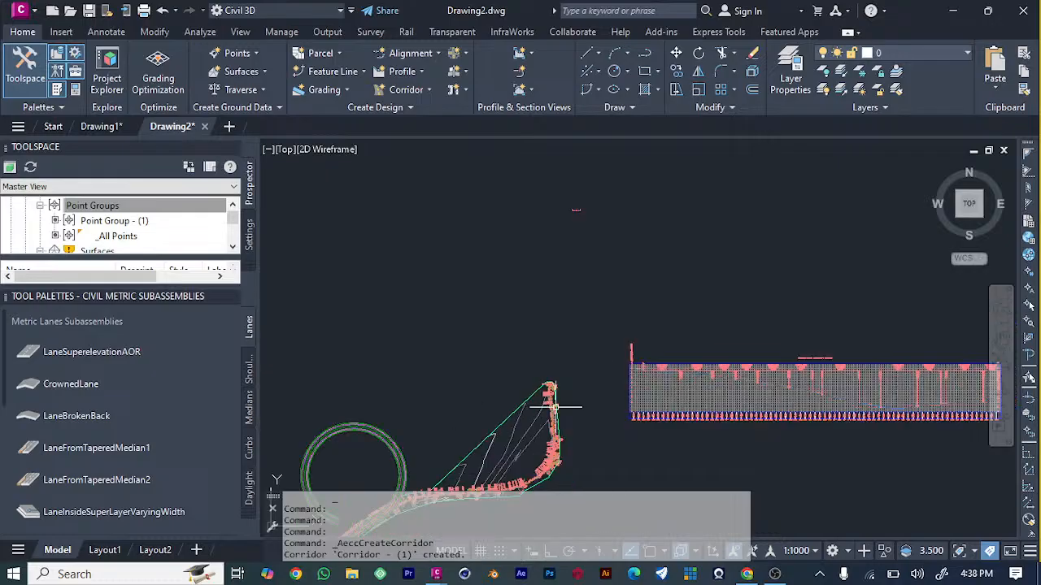
{"action": "scroll", "coordinate": [477, 430], "scroll_direction": "down", "scroll_amount": 2}
{"action": "scroll", "coordinate": [418, 448], "scroll_direction": "up", "scroll_amount": 4}
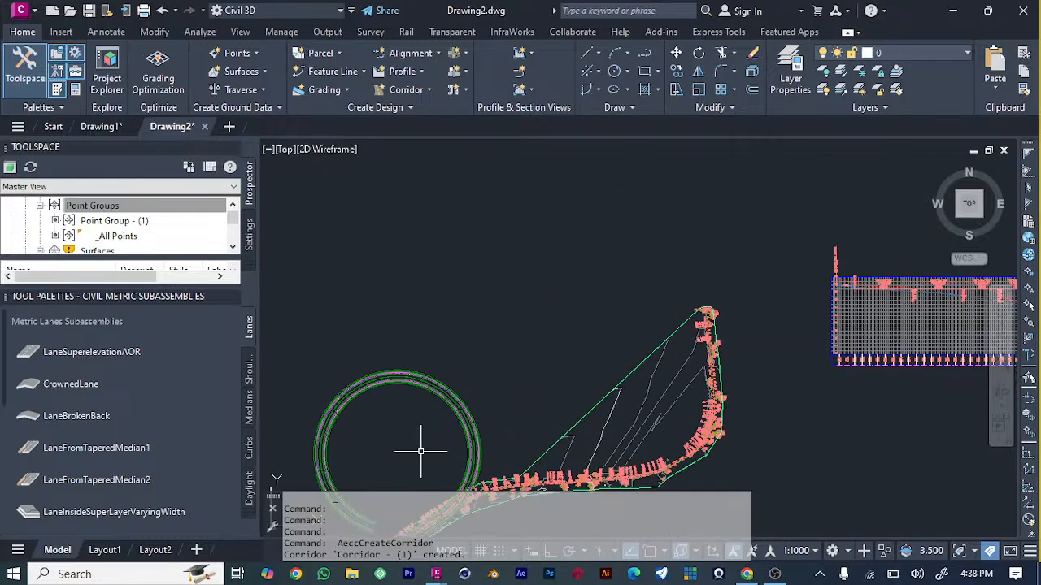
{"action": "scroll", "coordinate": [367, 429], "scroll_direction": "up", "scroll_amount": 5}
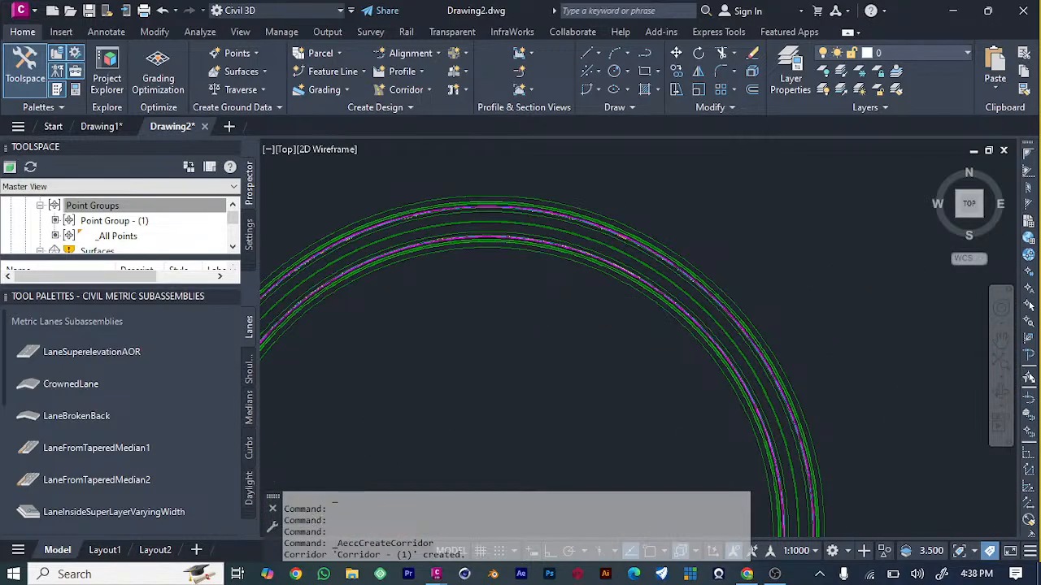
{"action": "scroll", "coordinate": [612, 297], "scroll_direction": "down", "scroll_amount": 3}
{"action": "scroll", "coordinate": [611, 297], "scroll_direction": "down", "scroll_amount": 3}
{"action": "scroll", "coordinate": [534, 366], "scroll_direction": "up", "scroll_amount": 5}
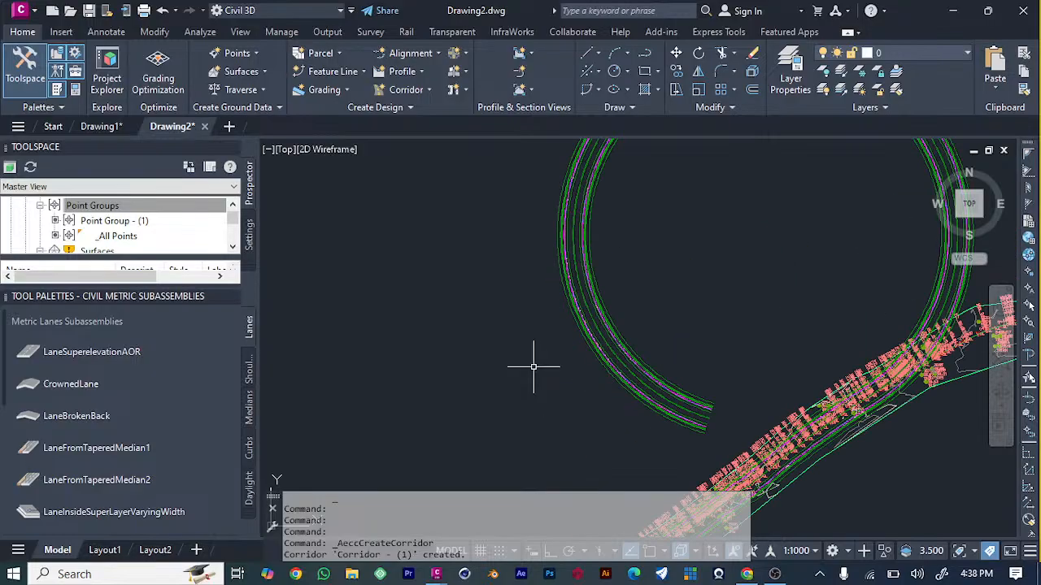
{"action": "scroll", "coordinate": [836, 398], "scroll_direction": "down", "scroll_amount": 4}
{"action": "scroll", "coordinate": [783, 399], "scroll_direction": "down", "scroll_amount": 3}
{"action": "scroll", "coordinate": [783, 398], "scroll_direction": "down", "scroll_amount": 2}
{"action": "scroll", "coordinate": [787, 383], "scroll_direction": "up", "scroll_amount": 5}
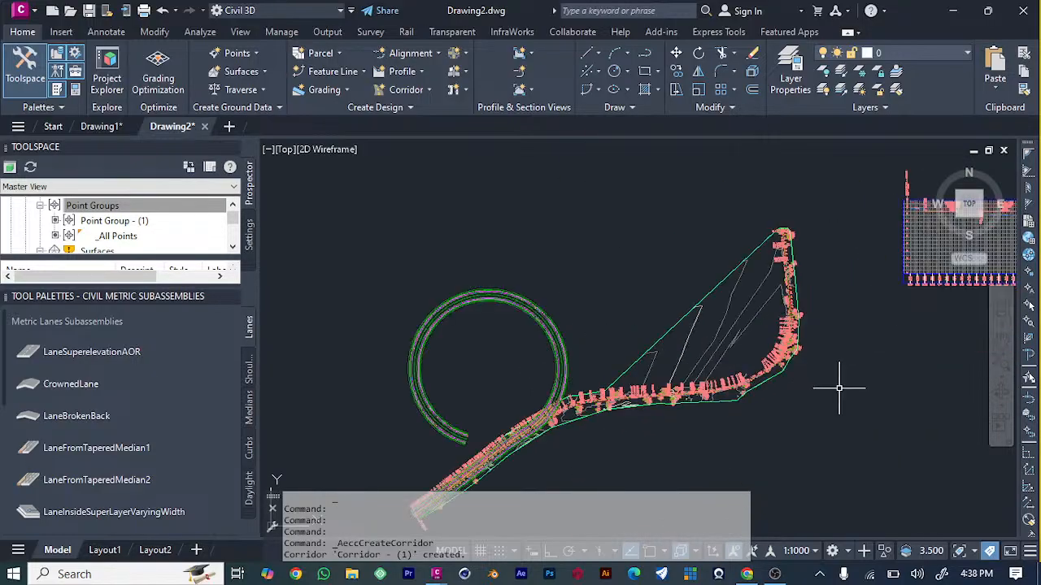
{"action": "scroll", "coordinate": [480, 454], "scroll_direction": "up", "scroll_amount": 5}
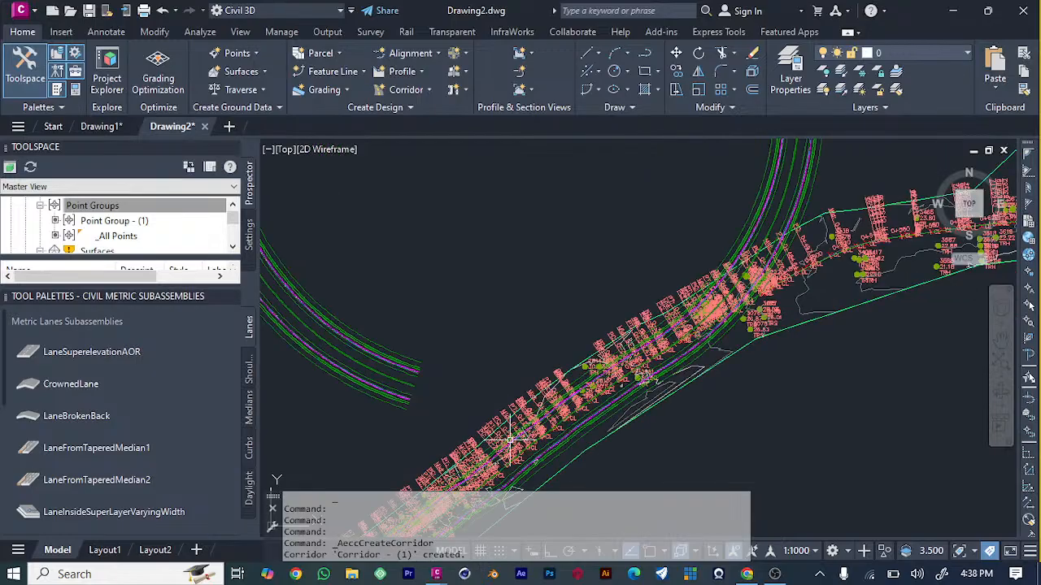
Select the corridor and examine its extent against the alignment, surface boundary and profile view.
{"action": "left_click", "coordinate": [648, 380]}
{"action": "left_click", "coordinate": [714, 435]}
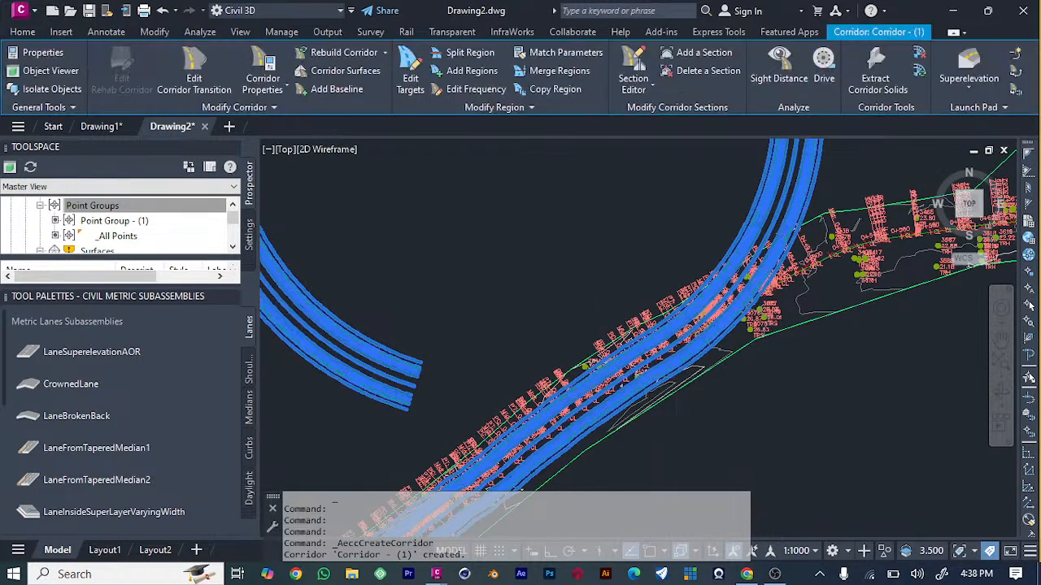
{"action": "scroll", "coordinate": [748, 348], "scroll_direction": "down", "scroll_amount": 3}
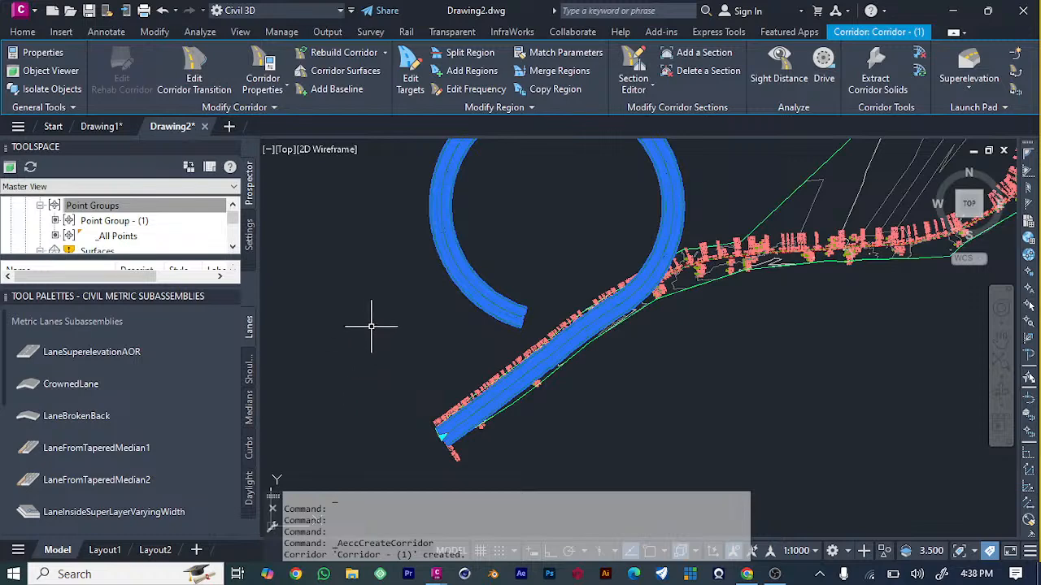
{"action": "scroll", "coordinate": [610, 301], "scroll_direction": "down", "scroll_amount": 4}
{"action": "scroll", "coordinate": [727, 298], "scroll_direction": "up", "scroll_amount": 5}
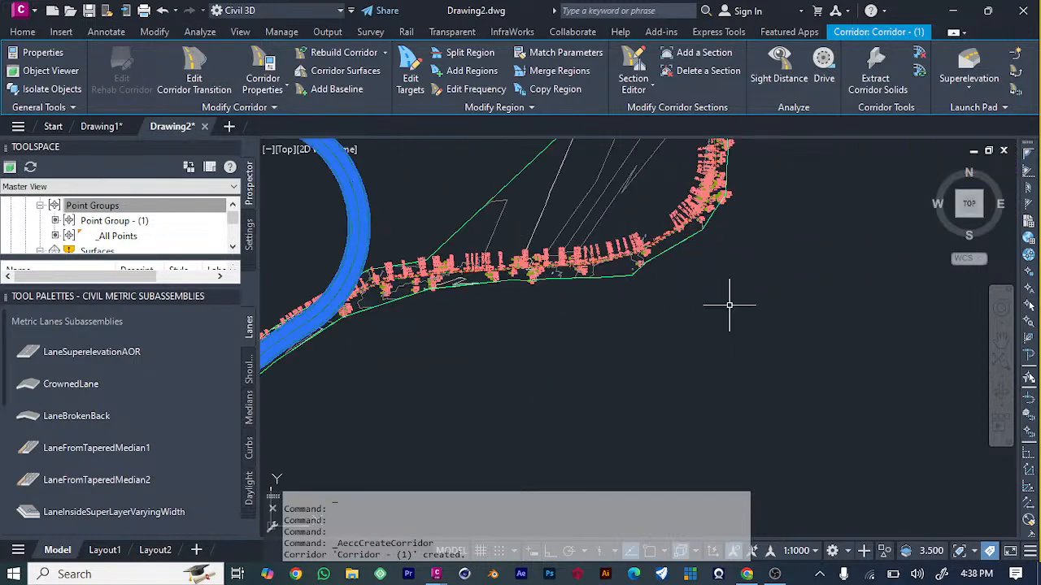
{"action": "scroll", "coordinate": [554, 323], "scroll_direction": "down", "scroll_amount": 5}
{"action": "scroll", "coordinate": [562, 365], "scroll_direction": "up", "scroll_amount": 4}
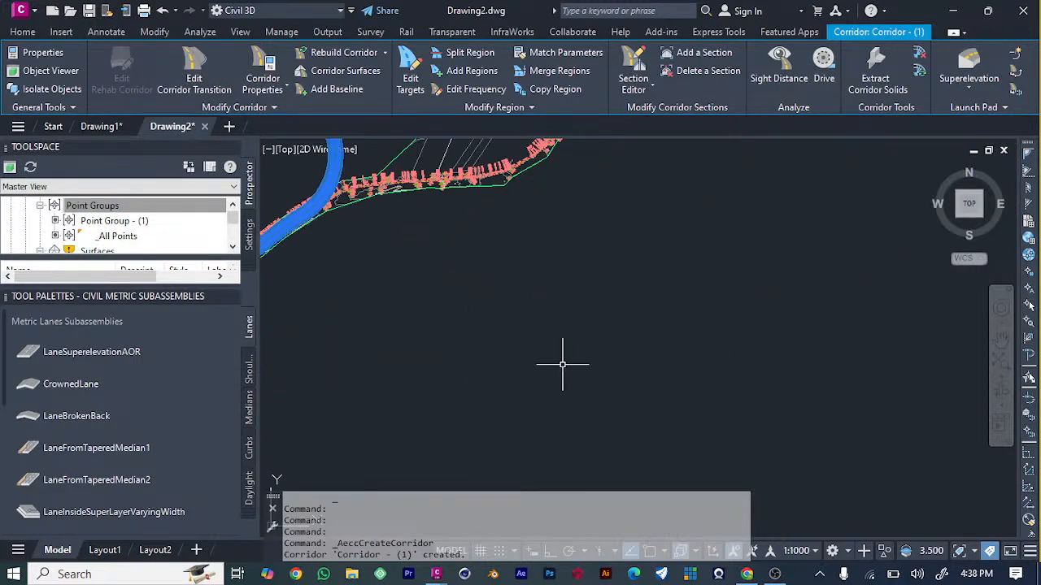
{"action": "scroll", "coordinate": [562, 365], "scroll_direction": "down", "scroll_amount": 3}
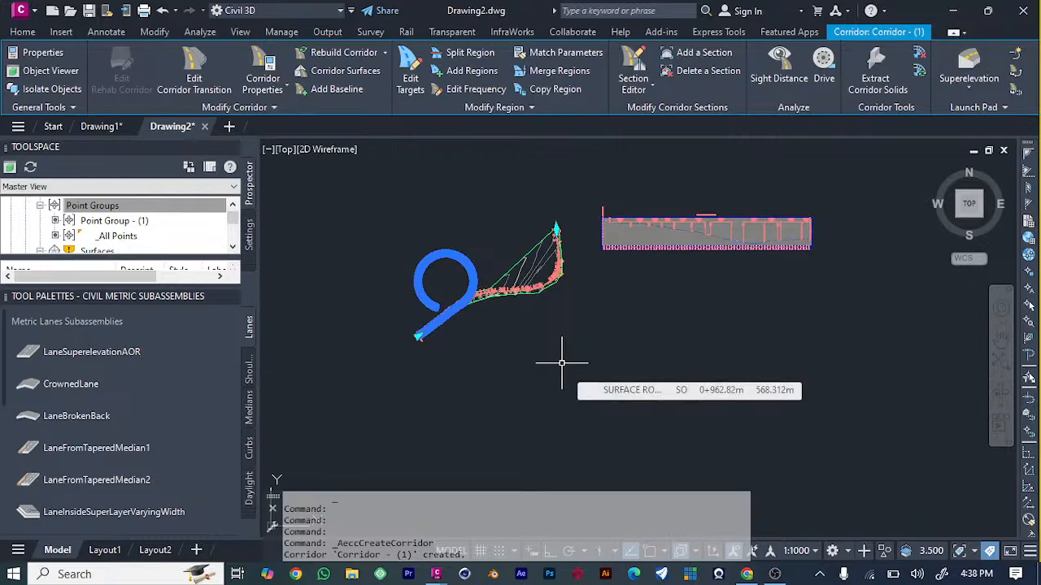
Undo the recent view changes and the creation of the corridor.
{"action": "key", "text": "ctrl+z"}
{"action": "left_click", "coordinate": [562, 365]}
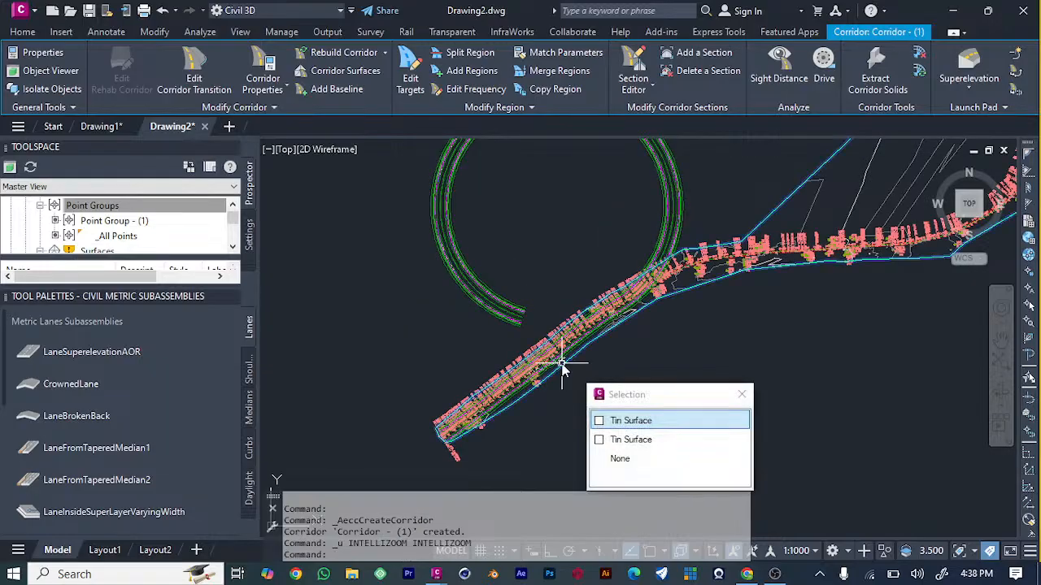
{"action": "key", "text": "ctrl+z"}
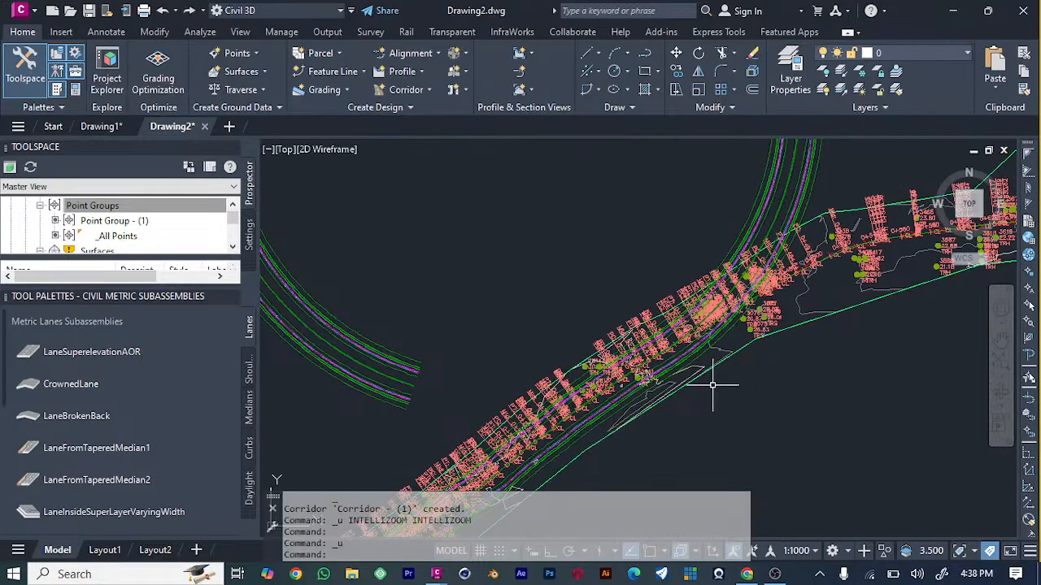
{"action": "key", "text": "ctrl+z"}
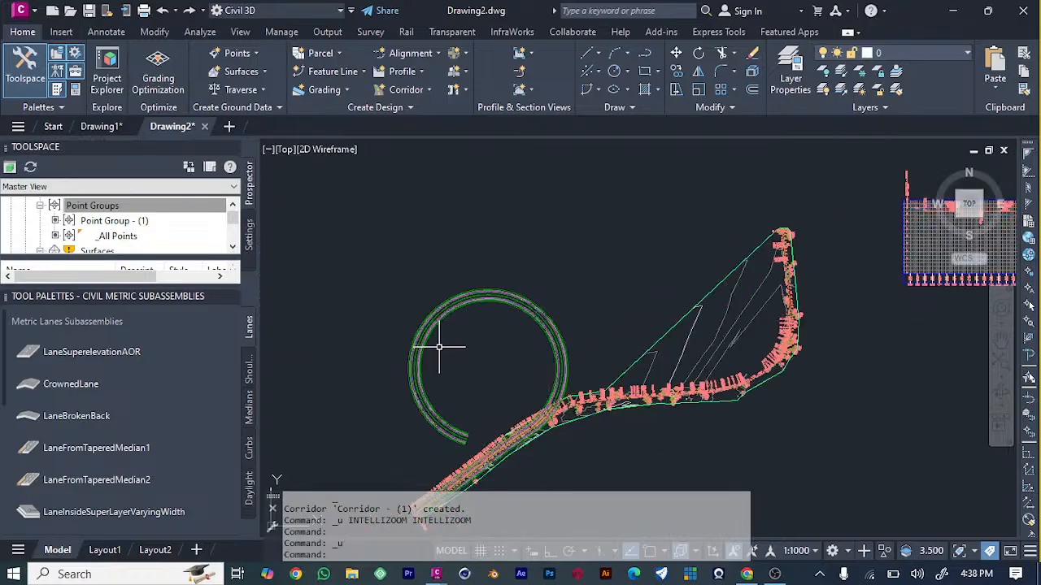
{"action": "key", "text": "ctrl+z"}
{"action": "key", "text": "ctrl+z"}
{"action": "key", "text": "ctrl+z"}
{"action": "key", "text": "ctrl+z"}
{"action": "key", "text": "ctrl+z"}
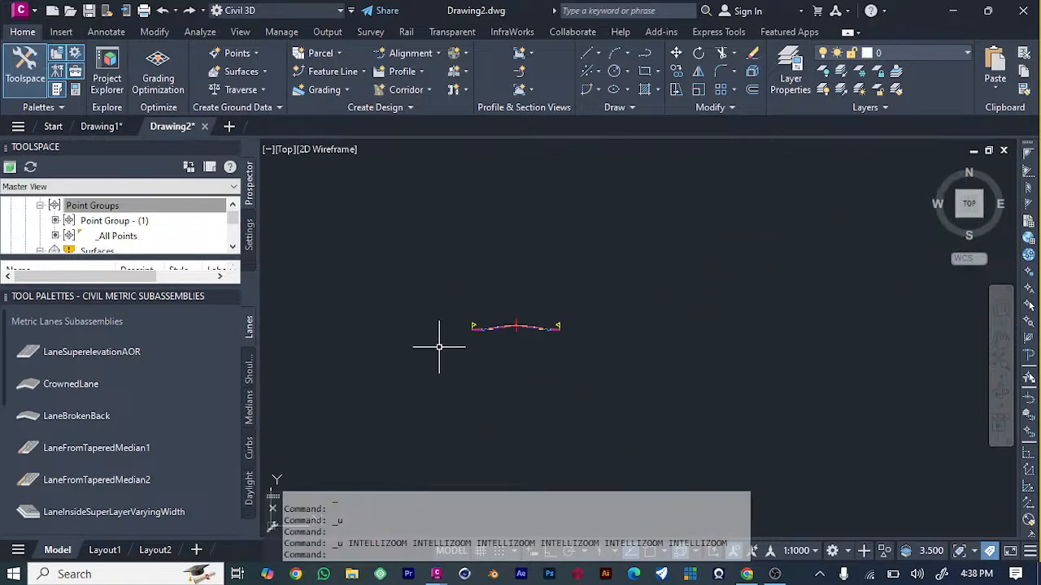
{"action": "scroll", "coordinate": [515, 325], "scroll_direction": "down", "scroll_amount": 10}
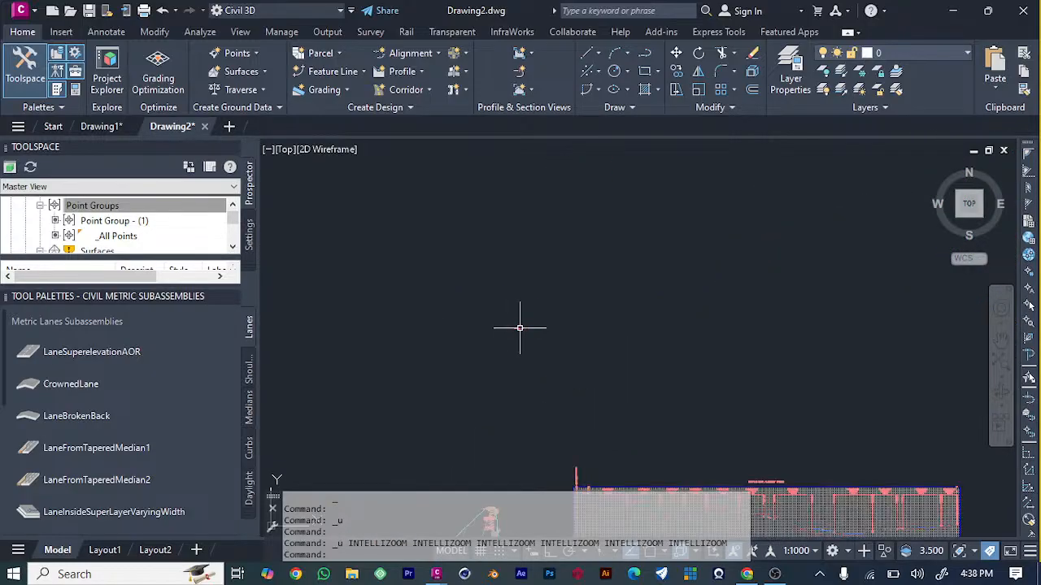
{"action": "scroll", "coordinate": [524, 329], "scroll_direction": "down", "scroll_amount": 2}
{"action": "key", "text": "ctrl+z"}
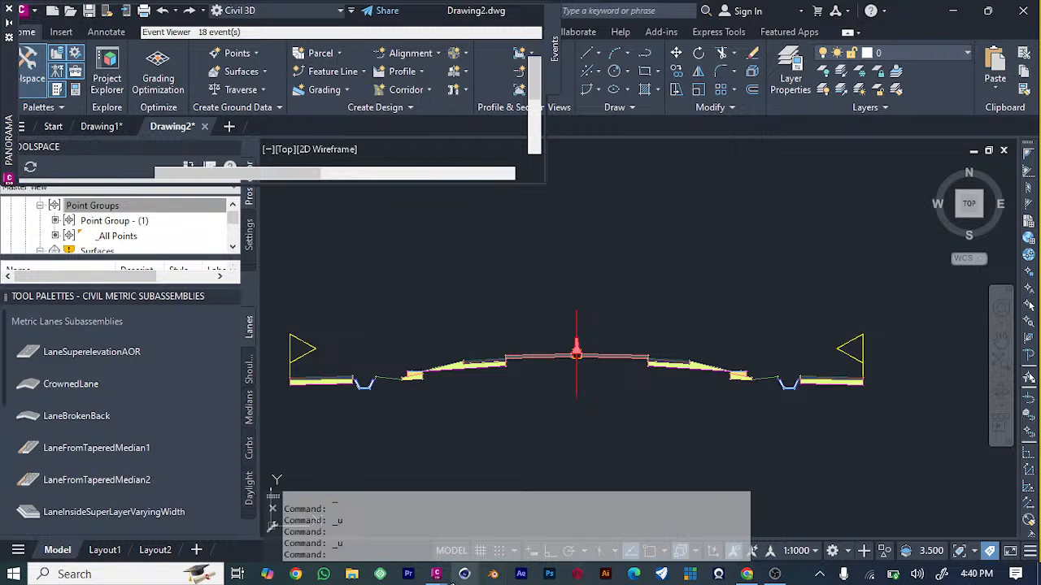
Return to Drawing2.dwg, cancel saving the drawing, and close the Event Viewer.
{"action": "mouse_move", "coordinate": [438, 575]}
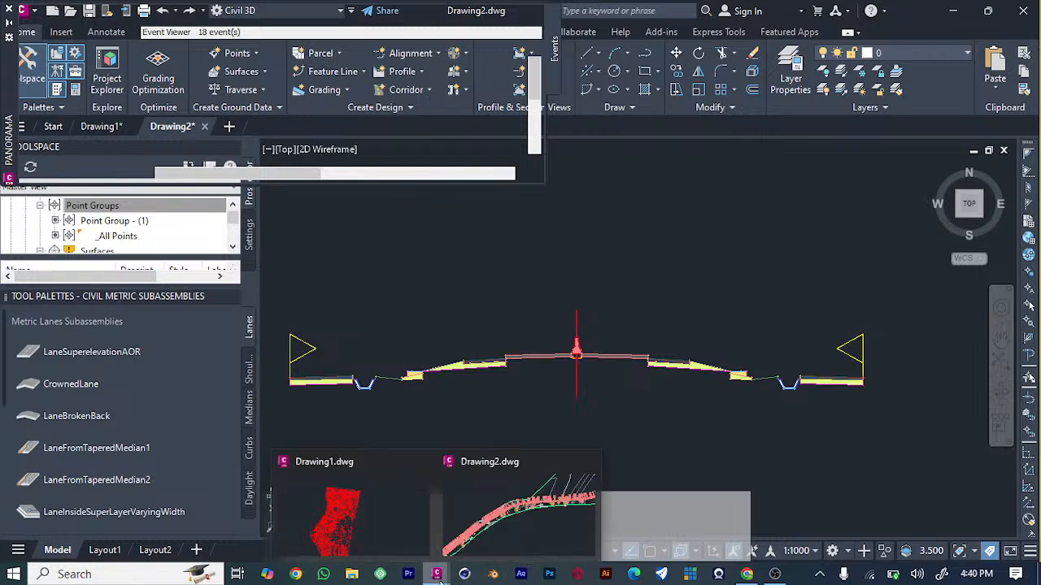
{"action": "left_click", "coordinate": [497, 525]}
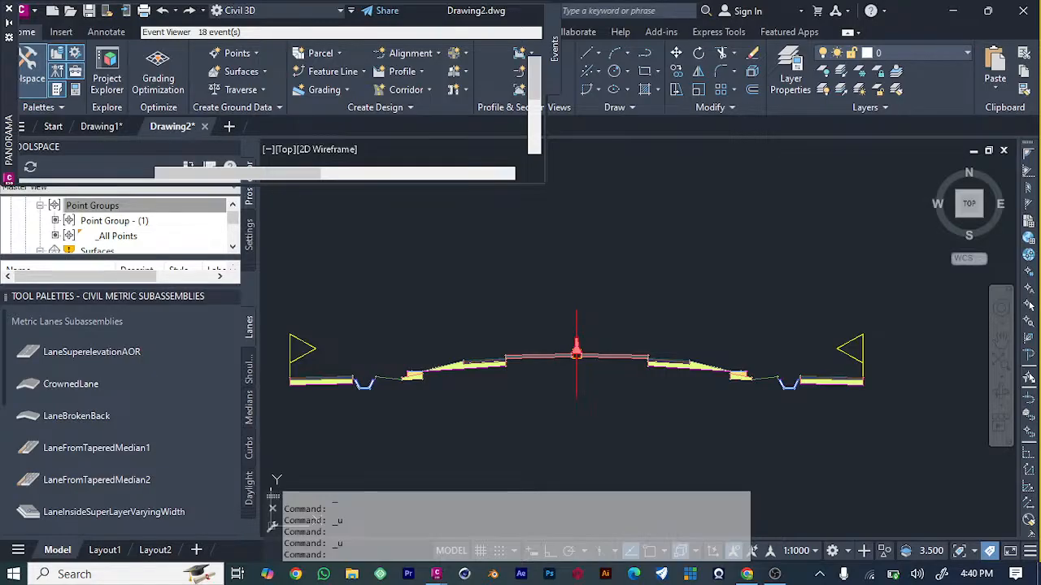
{"action": "right_click", "coordinate": [652, 330]}
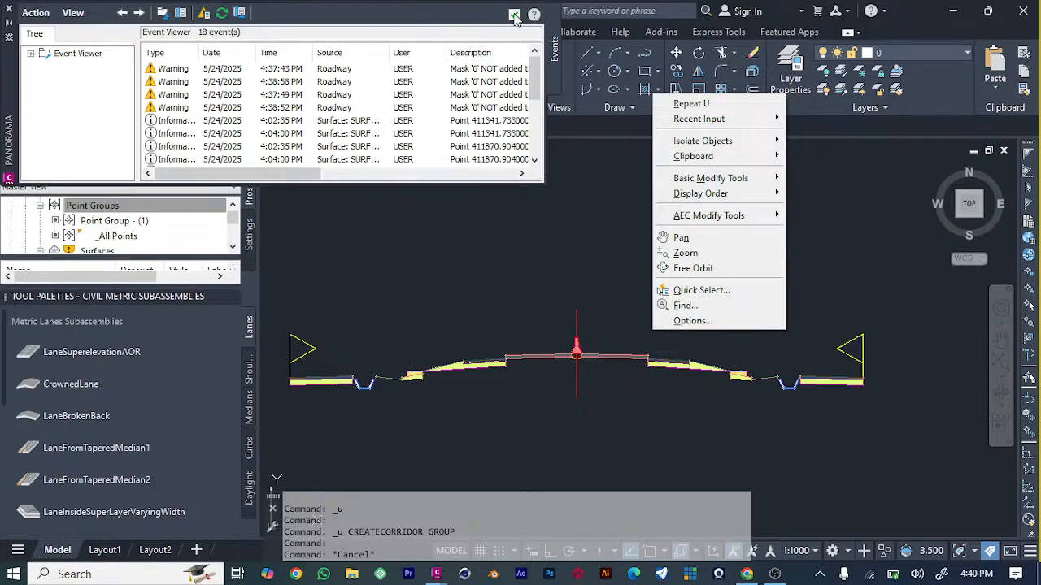
{"action": "right_click", "coordinate": [570, 228]}
{"action": "left_click", "coordinate": [569, 161]}
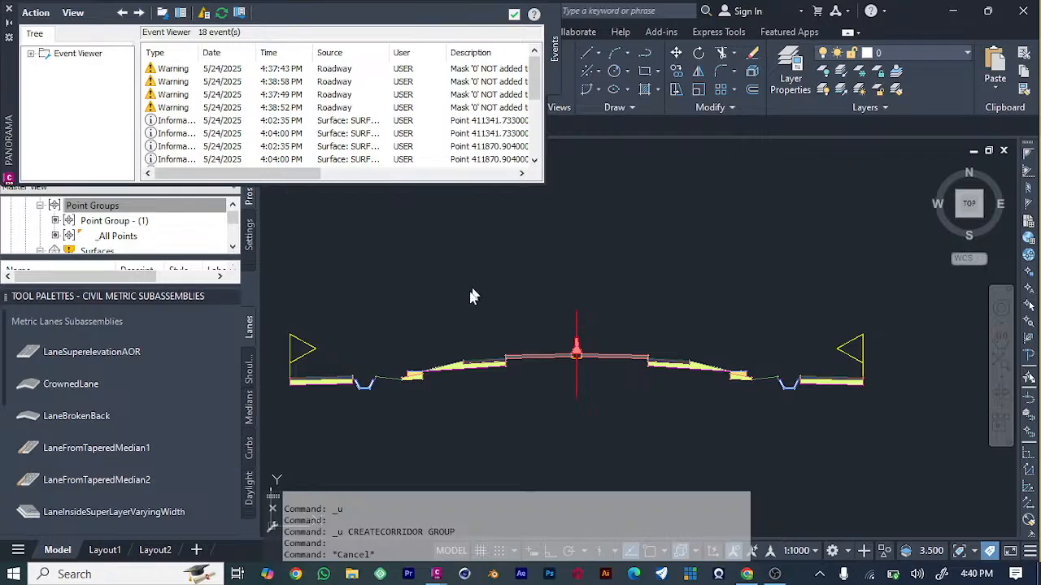
{"action": "key", "text": "ctrl+z"}
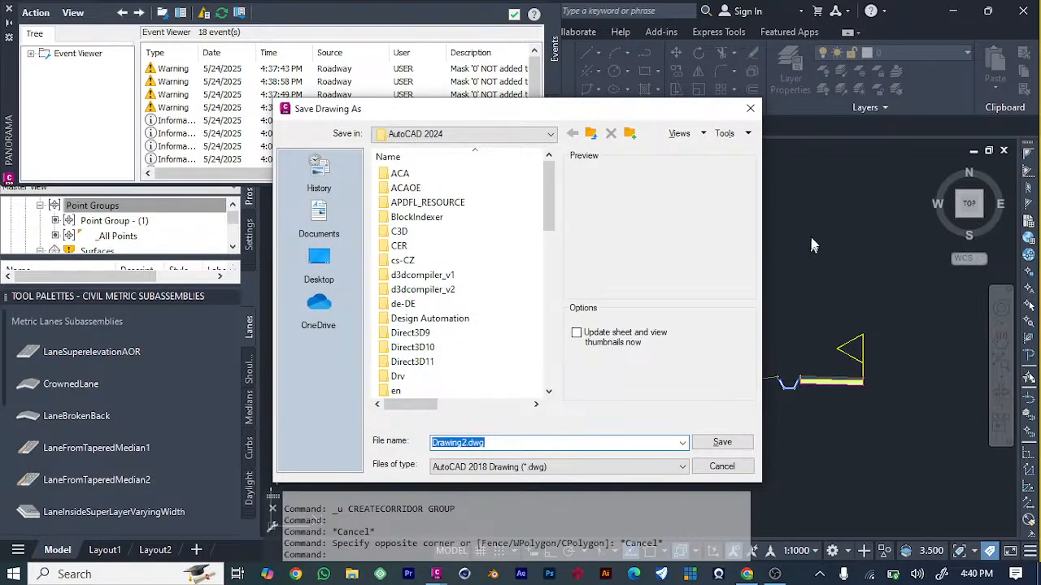
{"action": "left_click", "coordinate": [749, 109]}
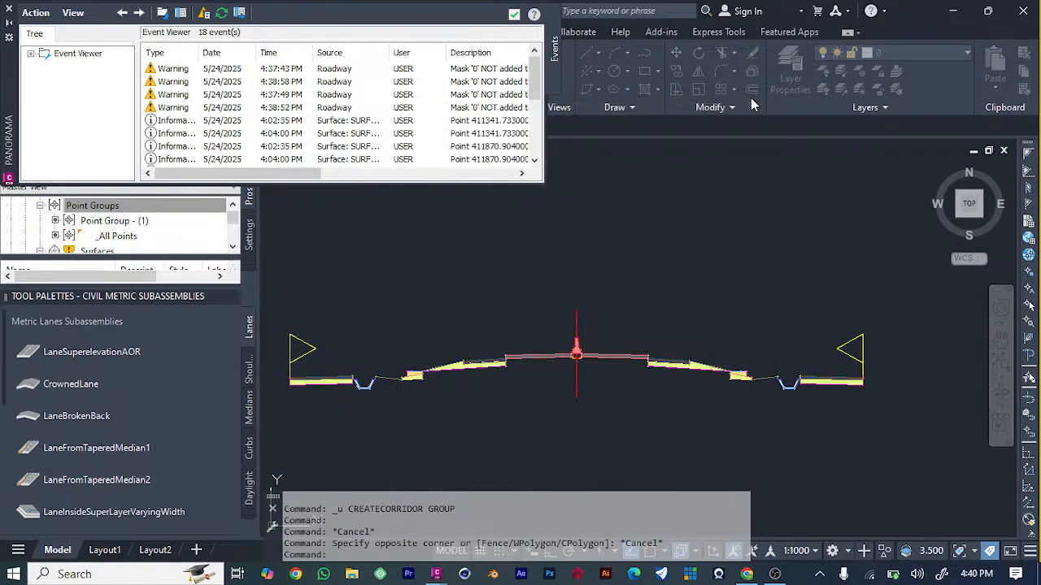
{"action": "left_click", "coordinate": [8, 8]}
Create a corridor with the default name and Basic style from SURFACE ROAD ALIGNMENT and profile Layout (1), without an assembly.
{"action": "scroll", "coordinate": [528, 358], "scroll_direction": "down", "scroll_amount": 10}
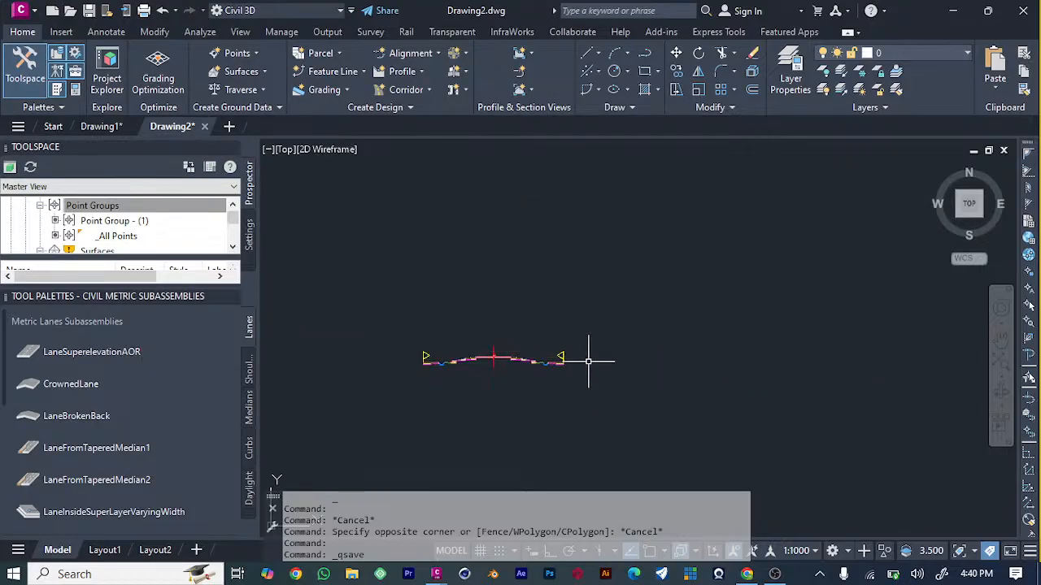
{"action": "scroll", "coordinate": [488, 431], "scroll_direction": "up", "scroll_amount": 8}
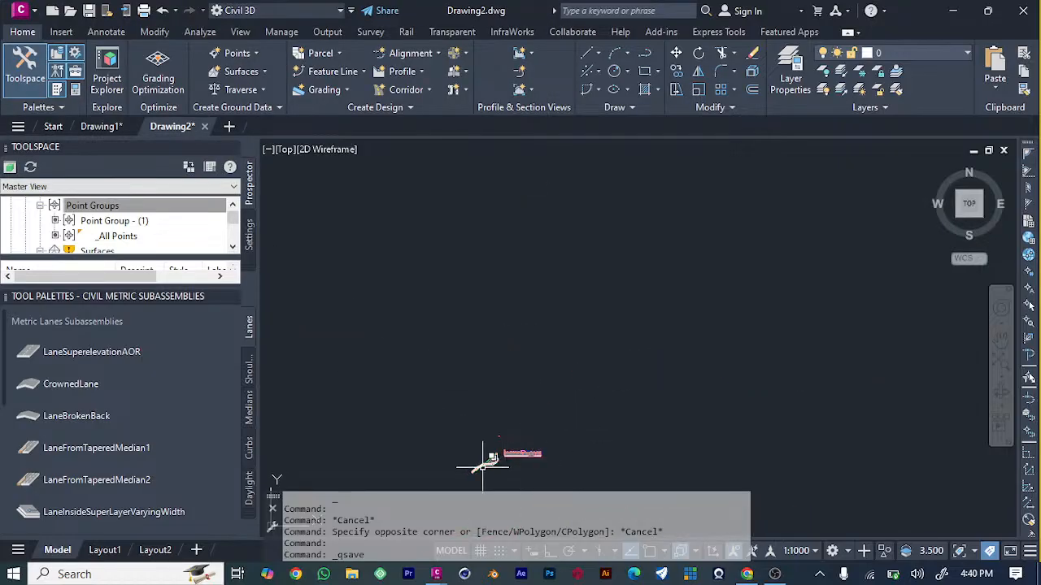
{"action": "scroll", "coordinate": [486, 466], "scroll_direction": "up", "scroll_amount": 5}
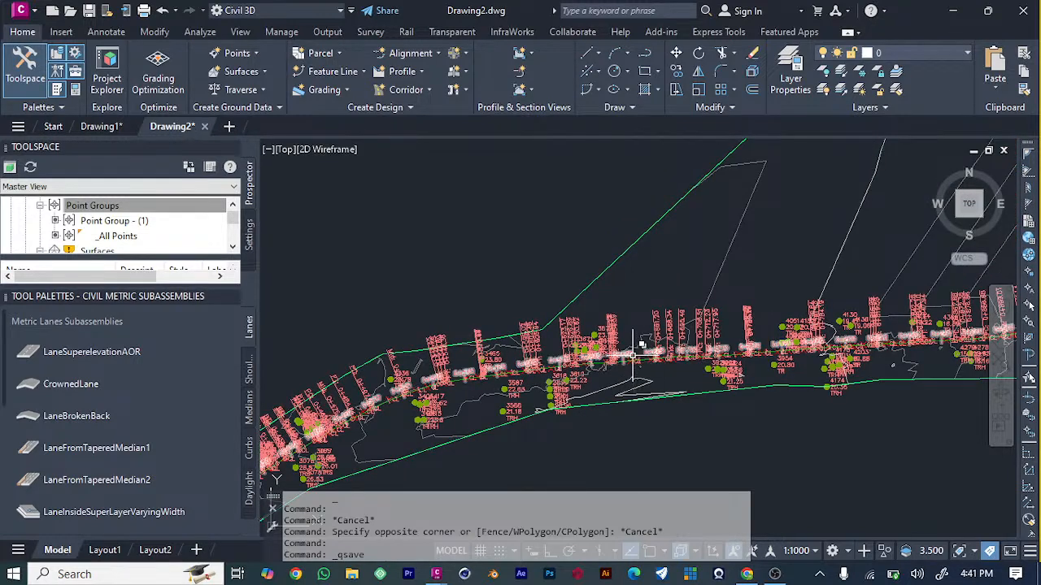
{"action": "left_click", "coordinate": [634, 358]}
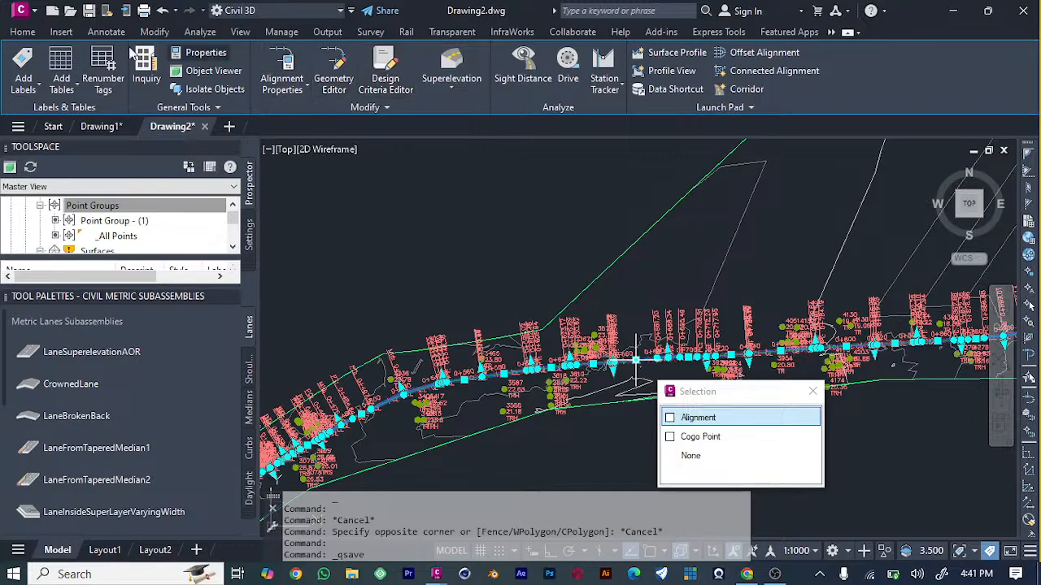
{"action": "left_click", "coordinate": [24, 32]}
{"action": "left_click", "coordinate": [427, 89]}
{"action": "left_click", "coordinate": [432, 122]}
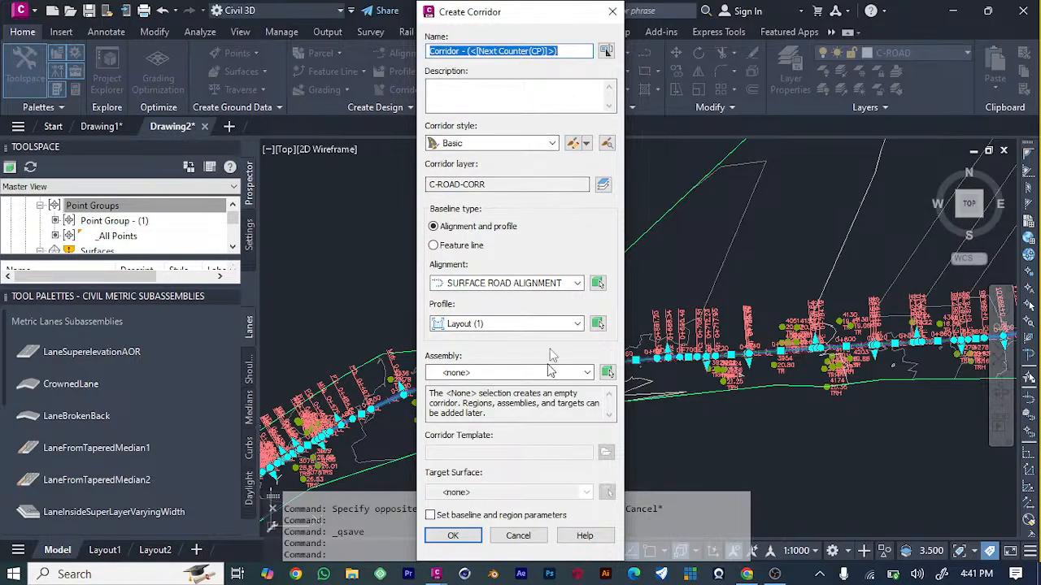
{"action": "left_click", "coordinate": [453, 535]}
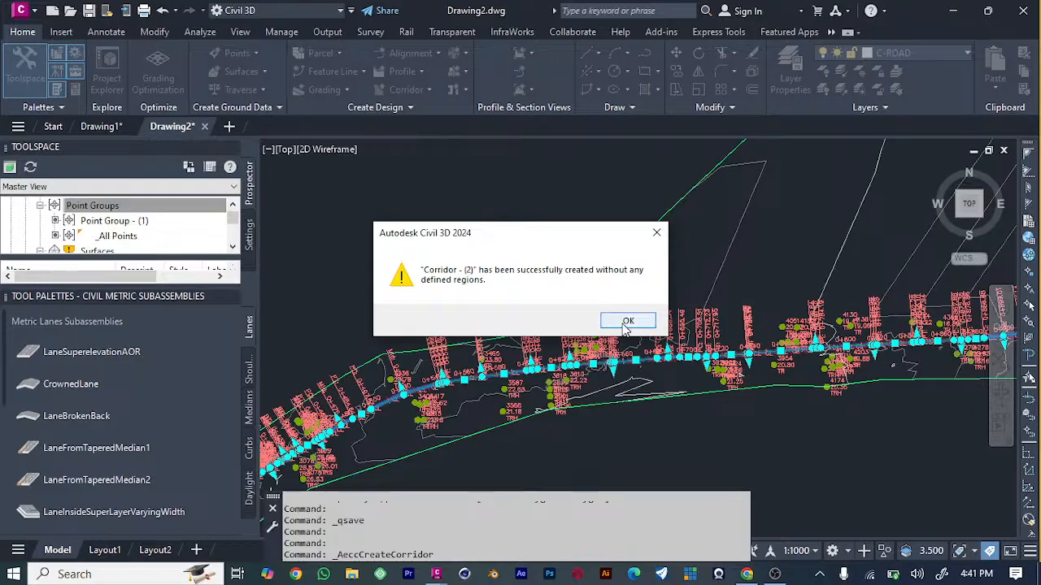
{"action": "left_click", "coordinate": [627, 322]}
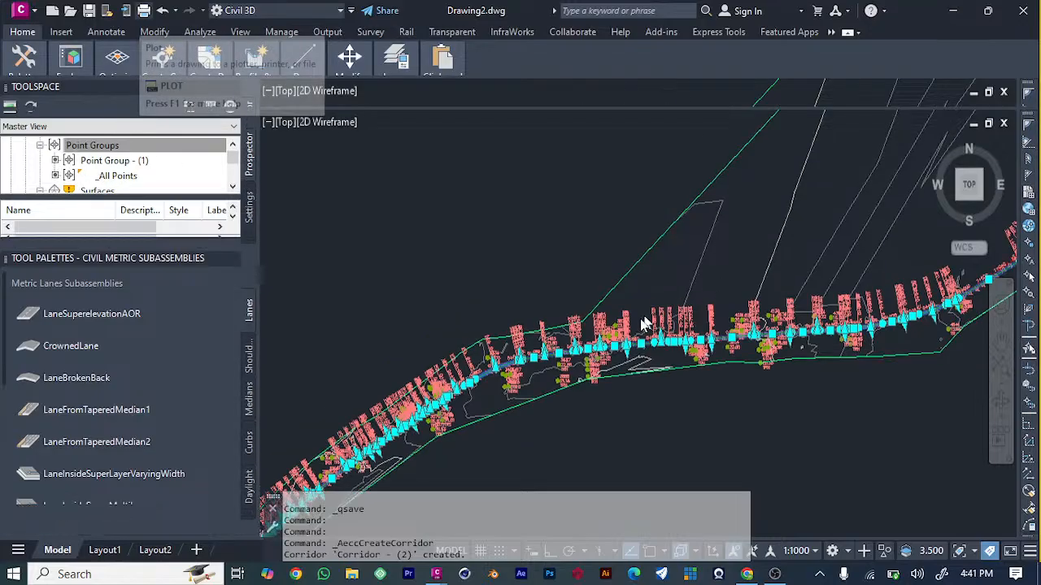
{"action": "left_click", "coordinate": [491, 229]}
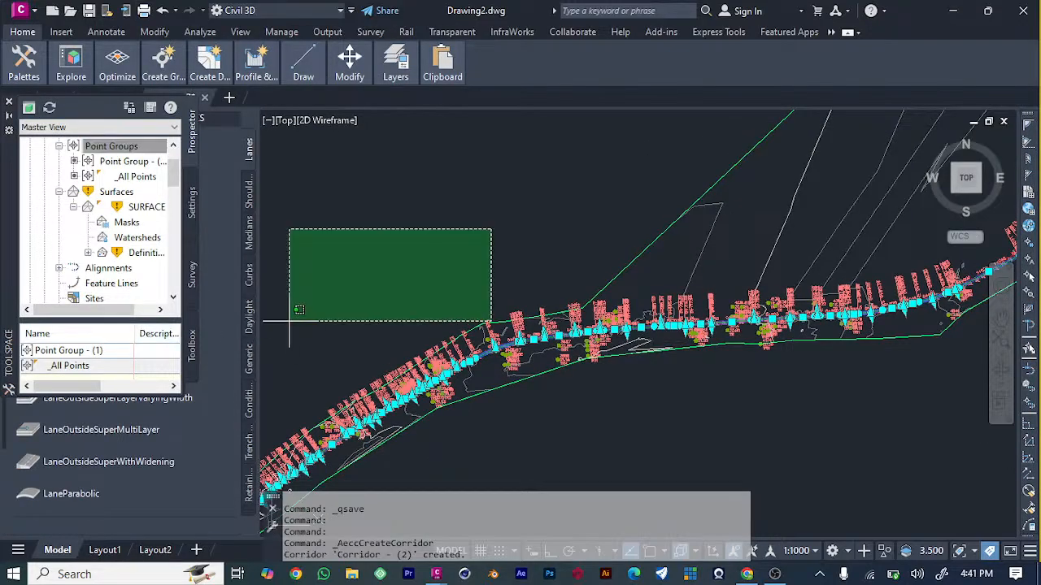
{"action": "left_click", "coordinate": [323, 254]}
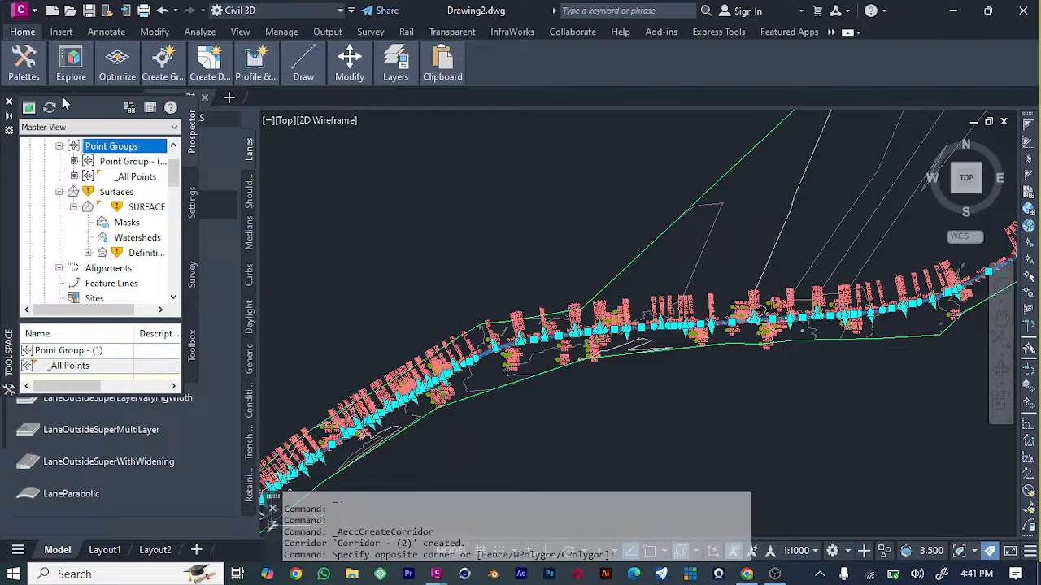
{"action": "left_click", "coordinate": [61, 33]}
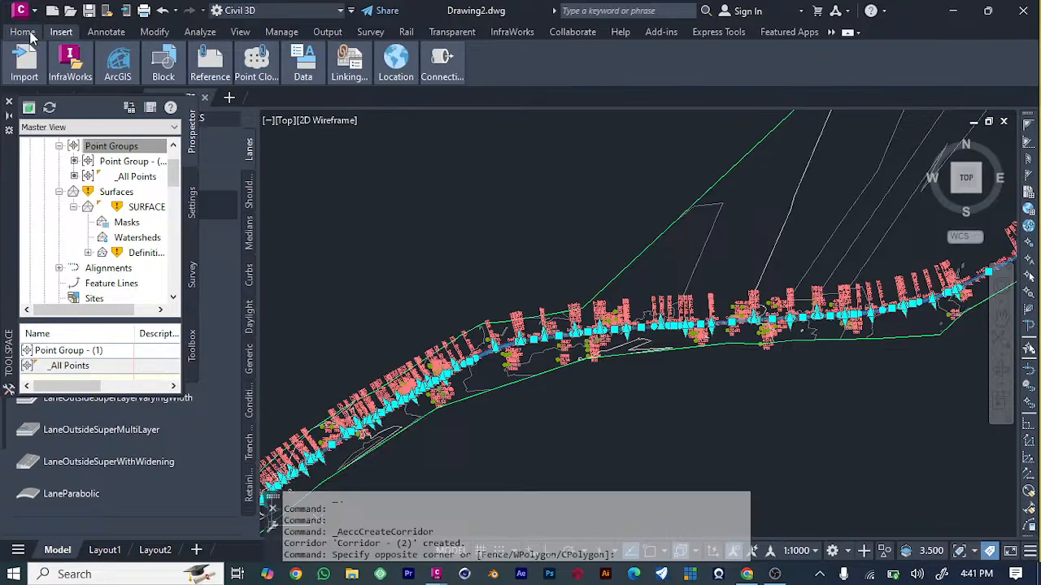
{"action": "left_click", "coordinate": [31, 34]}
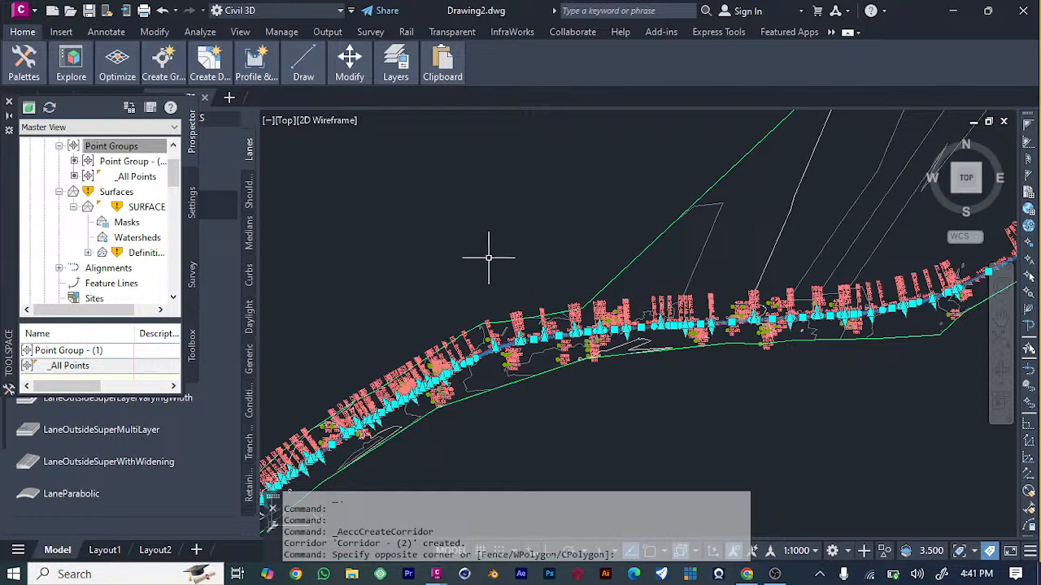
{"action": "scroll", "coordinate": [486, 243], "scroll_direction": "down", "scroll_amount": 5}
{"action": "scroll", "coordinate": [490, 242], "scroll_direction": "down", "scroll_amount": 2}
{"action": "scroll", "coordinate": [382, 241], "scroll_direction": "up", "scroll_amount": 3}
{"action": "scroll", "coordinate": [384, 239], "scroll_direction": "down", "scroll_amount": 3}
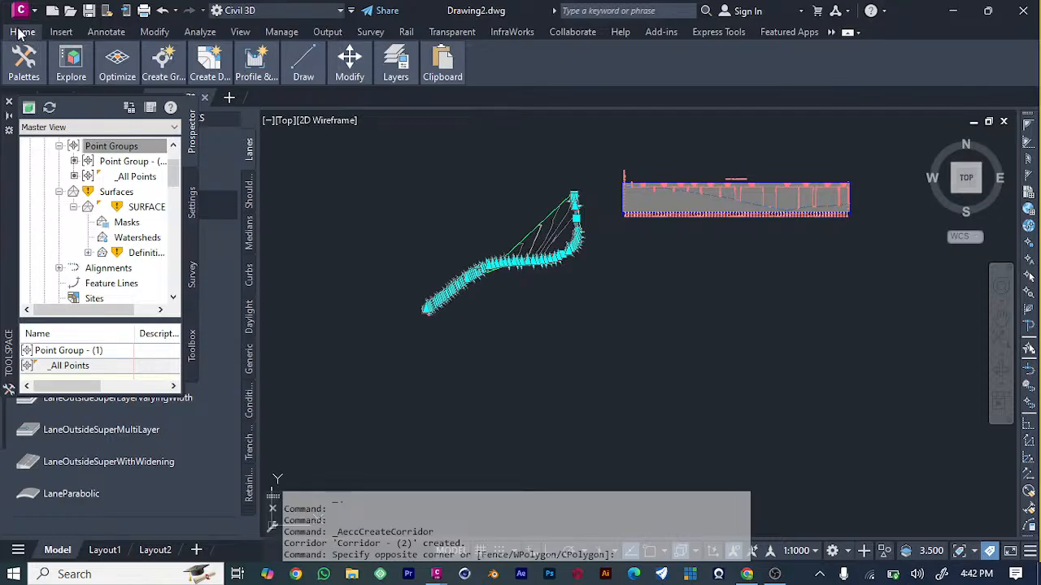
Turn the Toolspace palette off and back on, keeping its Master View.
{"action": "mouse_move", "coordinate": [29, 64]}
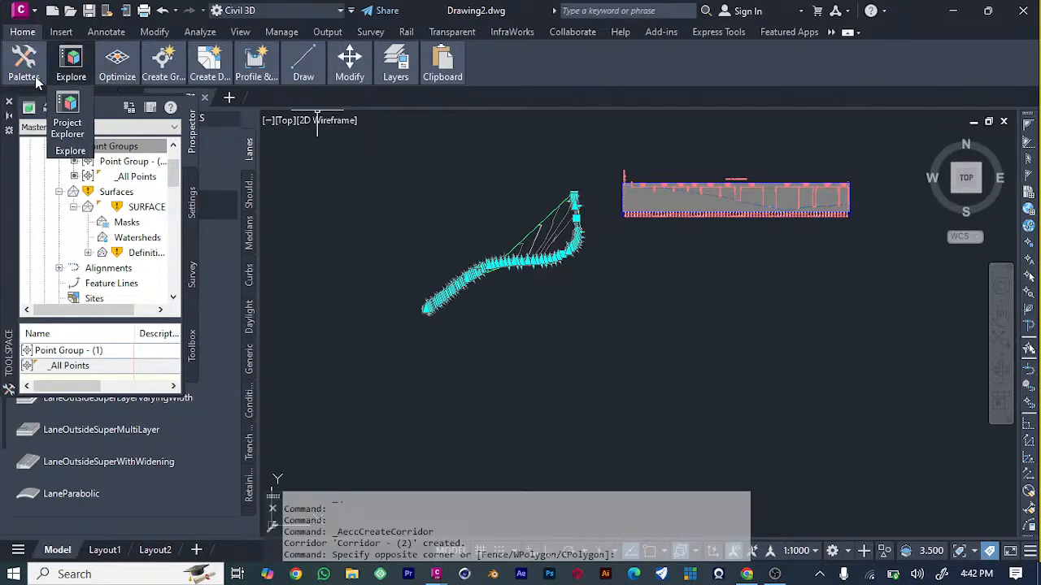
{"action": "mouse_move", "coordinate": [60, 73]}
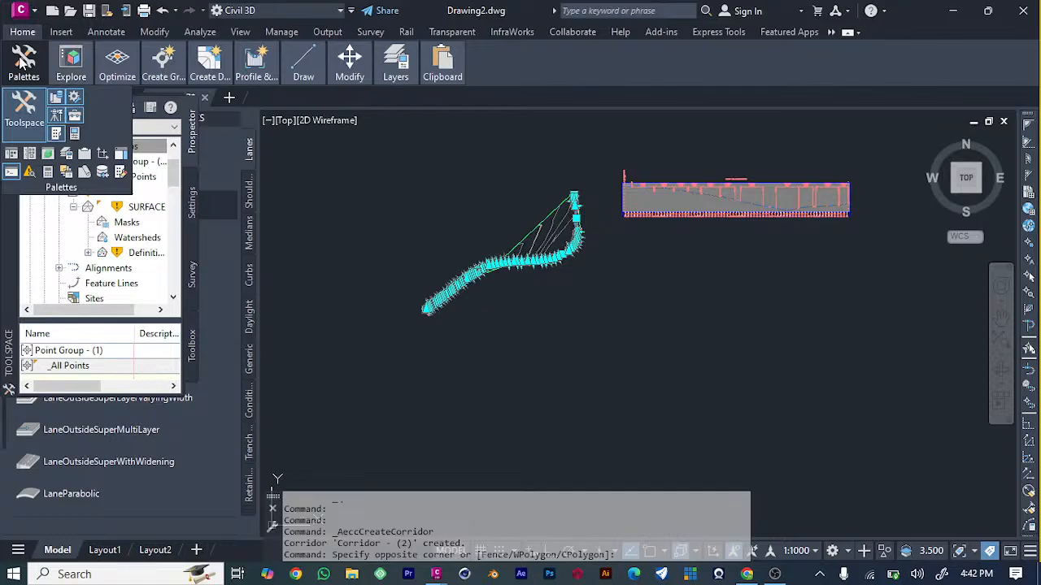
{"action": "left_click", "coordinate": [21, 114]}
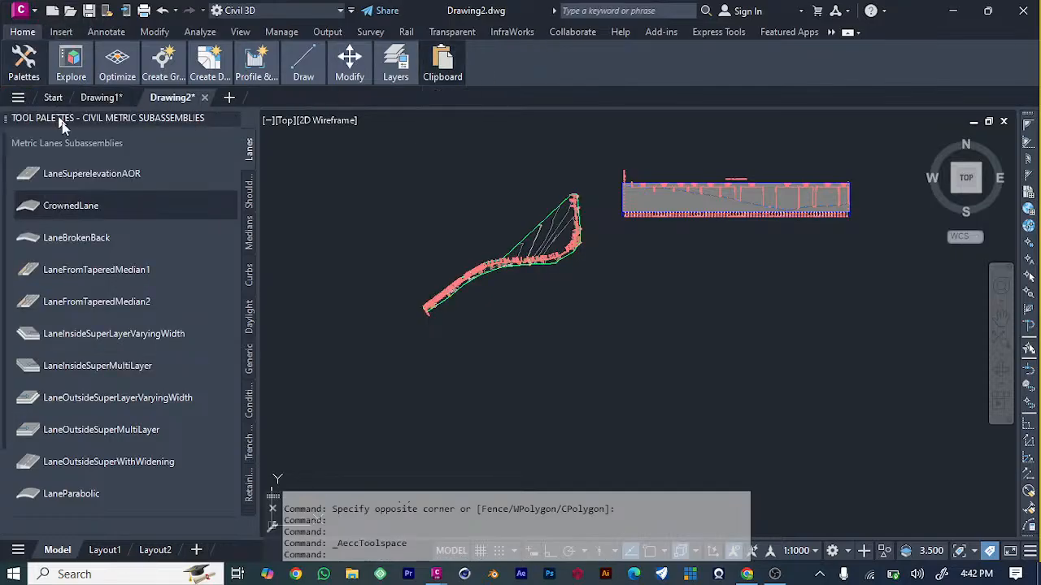
{"action": "mouse_move", "coordinate": [123, 118]}
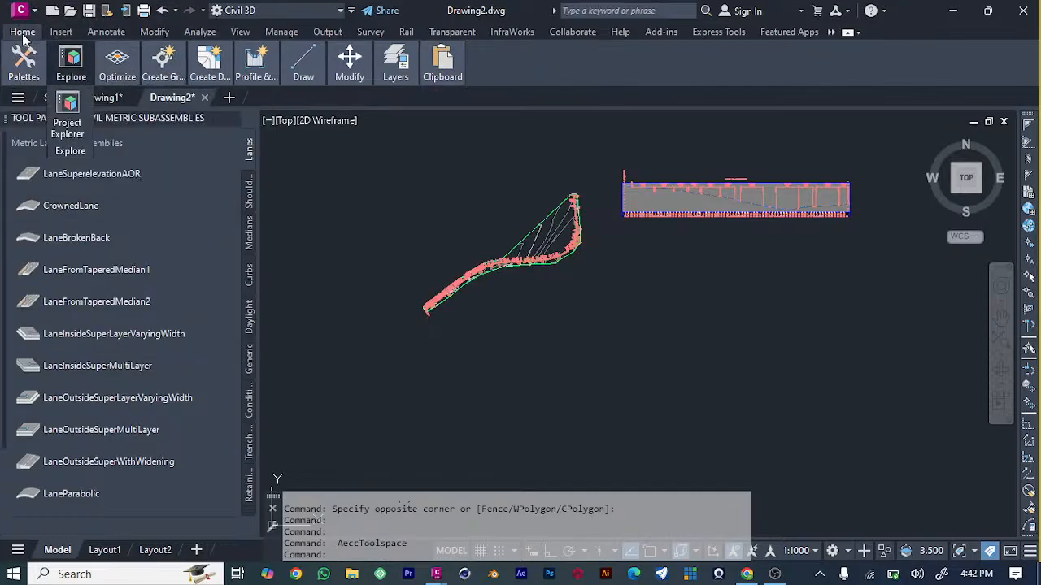
{"action": "left_click", "coordinate": [61, 32]}
{"action": "left_click", "coordinate": [114, 32]}
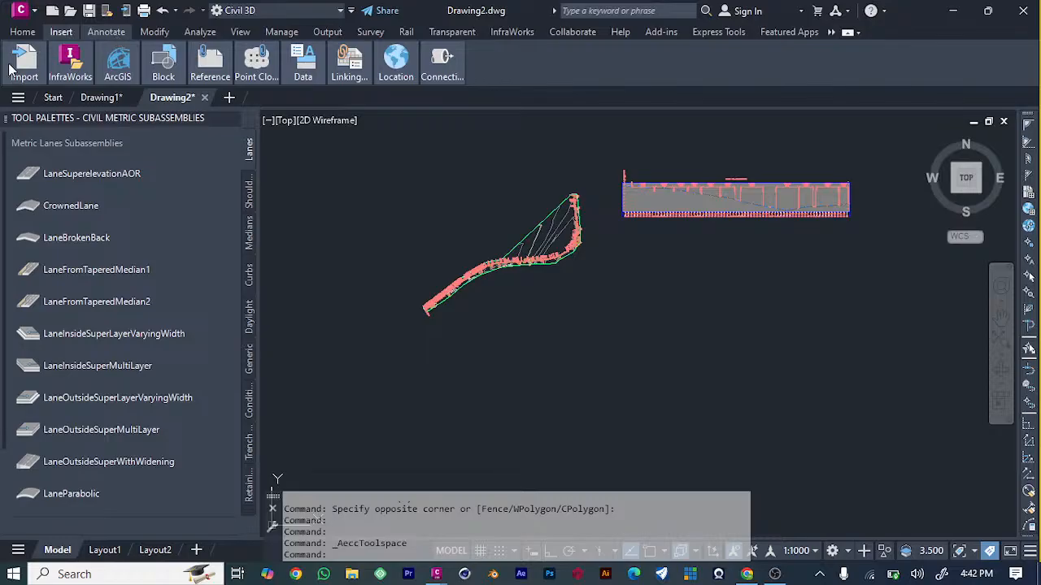
{"action": "left_click", "coordinate": [23, 32]}
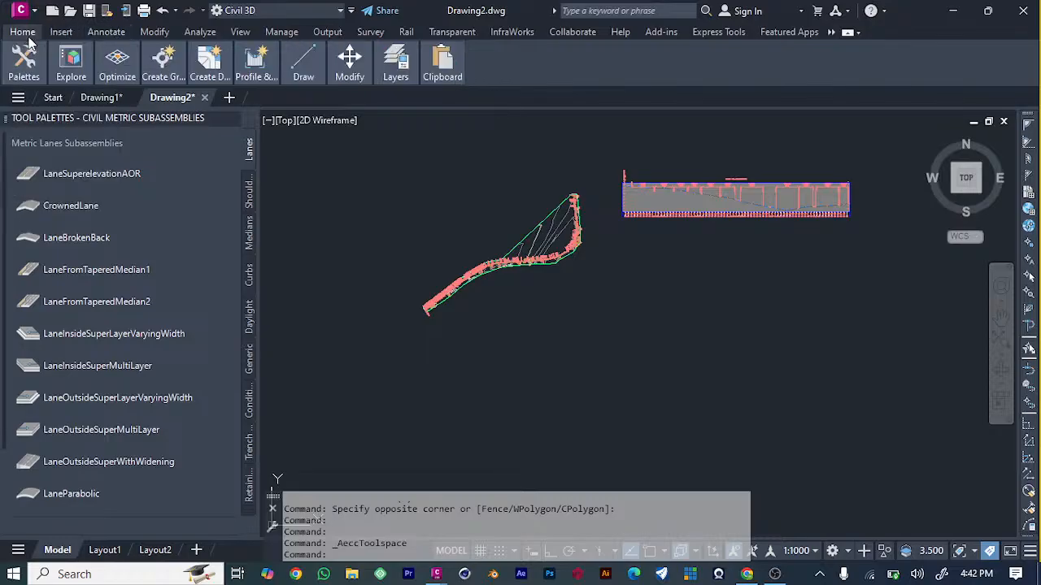
{"action": "mouse_move", "coordinate": [23, 69]}
{"action": "left_click", "coordinate": [29, 108]}
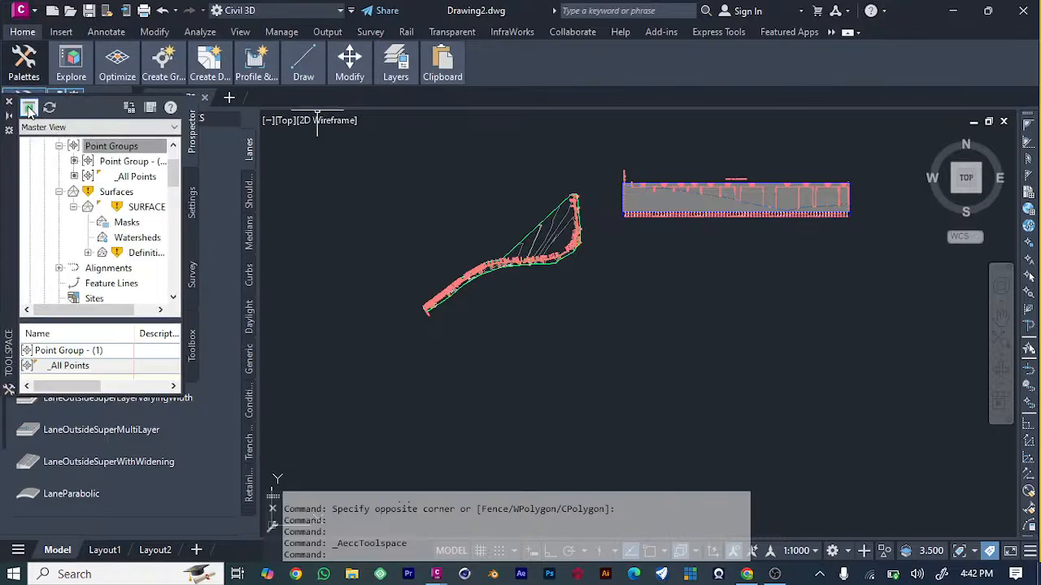
{"action": "left_click", "coordinate": [135, 128]}
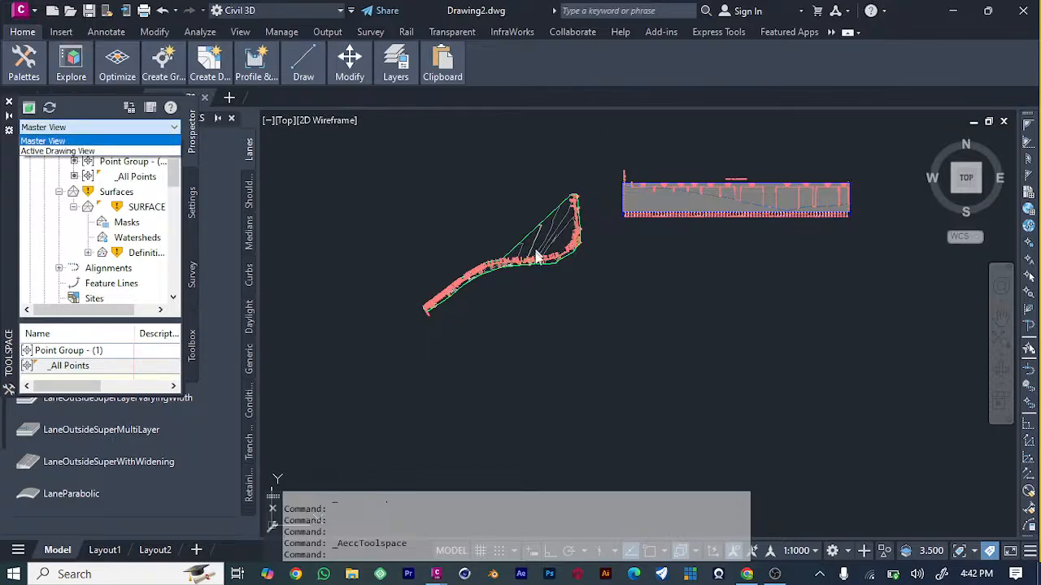
{"action": "left_click", "coordinate": [32, 34]}
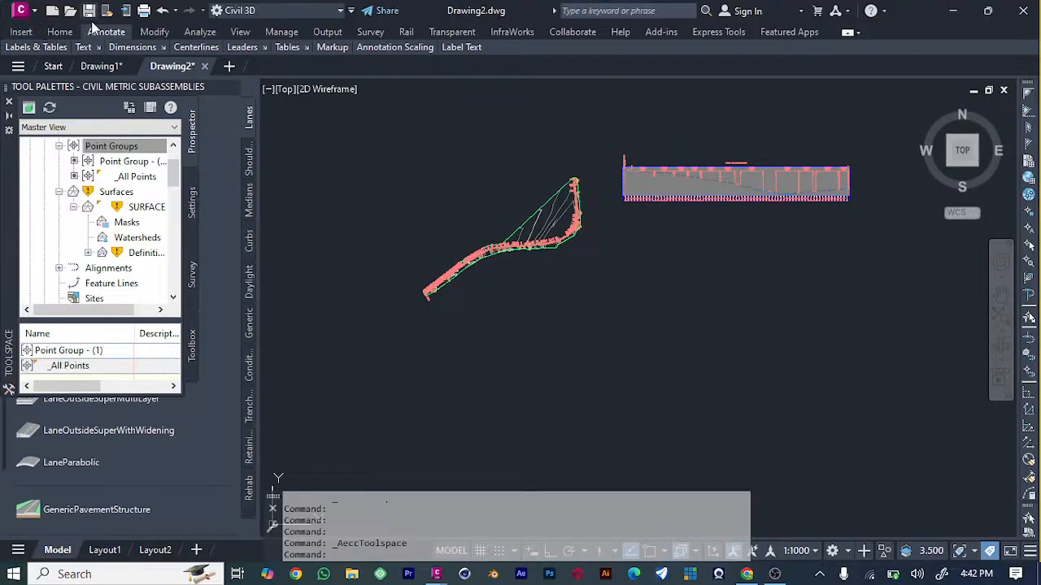
{"action": "left_click", "coordinate": [61, 32]}
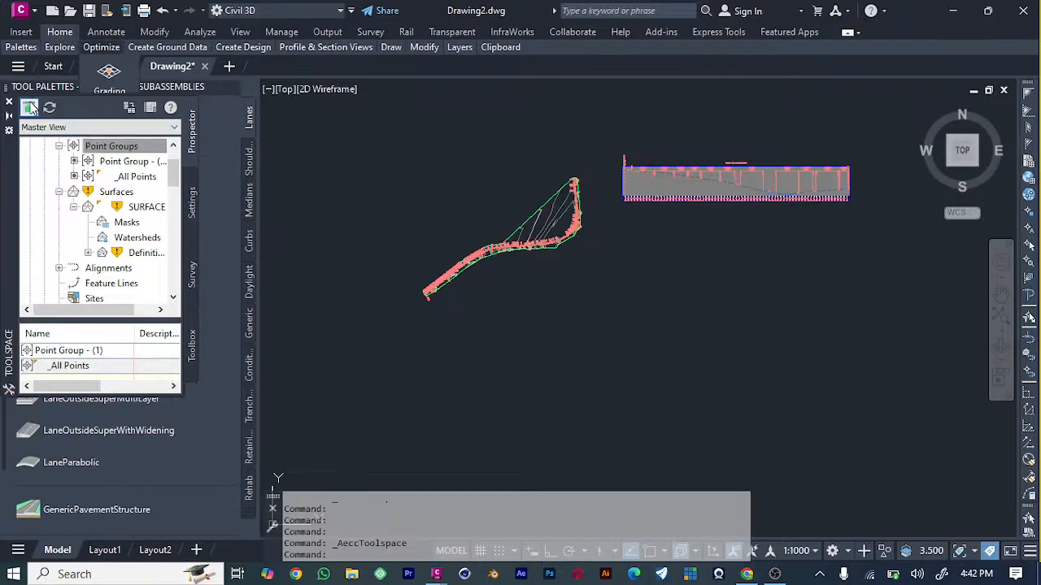
{"action": "scroll", "coordinate": [504, 248], "scroll_direction": "up", "scroll_amount": 5}
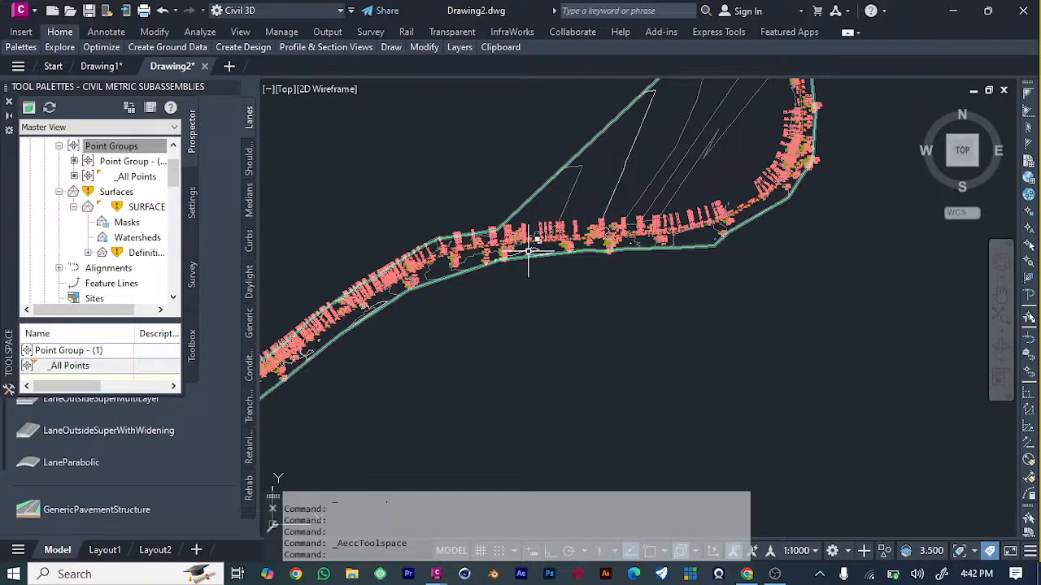
{"action": "scroll", "coordinate": [512, 252], "scroll_direction": "up", "scroll_amount": 4}
{"action": "scroll", "coordinate": [574, 247], "scroll_direction": "down", "scroll_amount": 8}
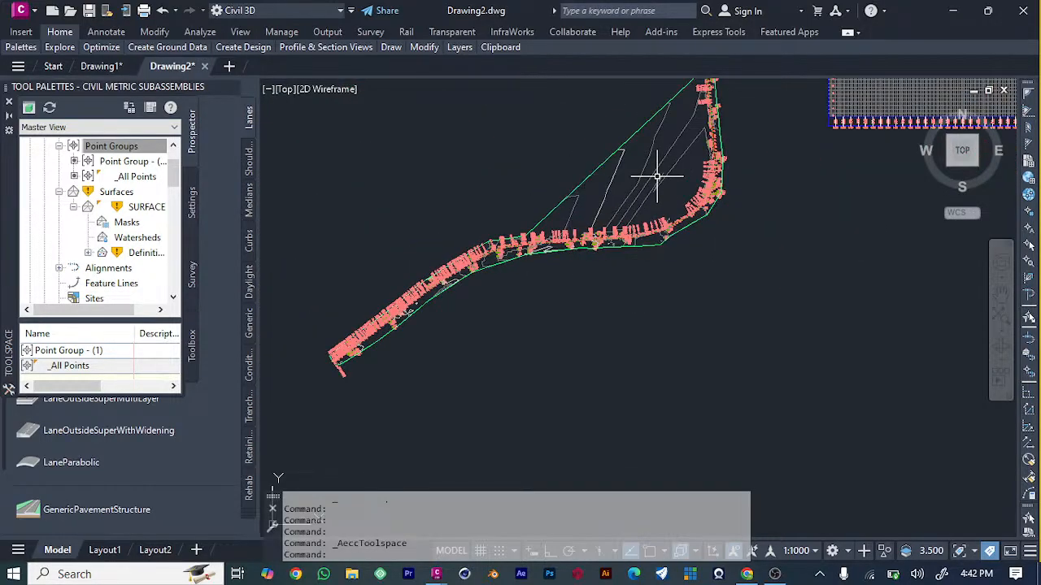
{"action": "left_click", "coordinate": [96, 33]}
{"action": "left_click", "coordinate": [61, 33]}
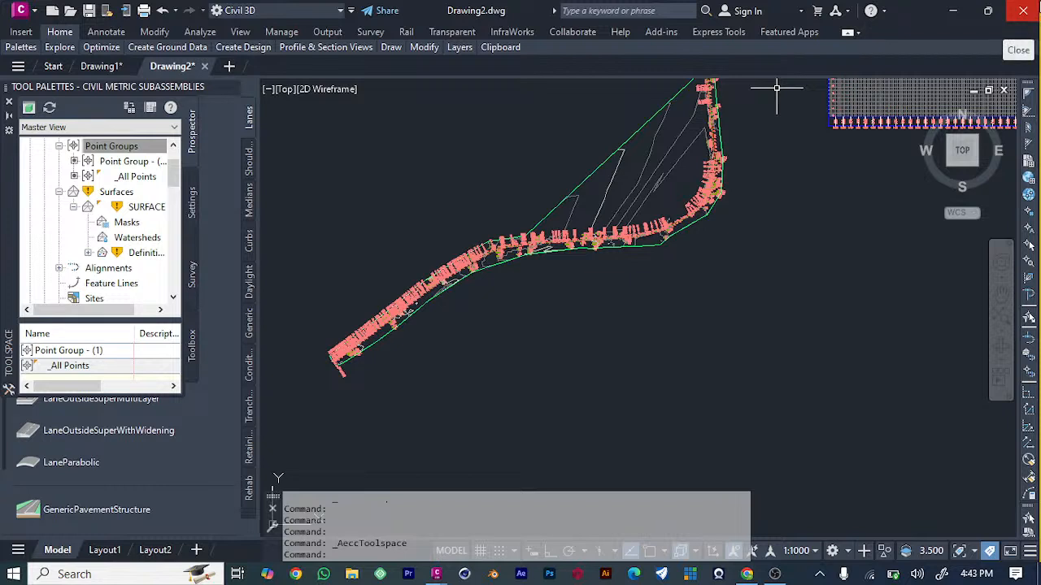
Exit the program, choosing to save Drawing2.dwg to the Desktop under the file name TUTORIAL SURFACE.
{"action": "left_click", "coordinate": [1023, 11]}
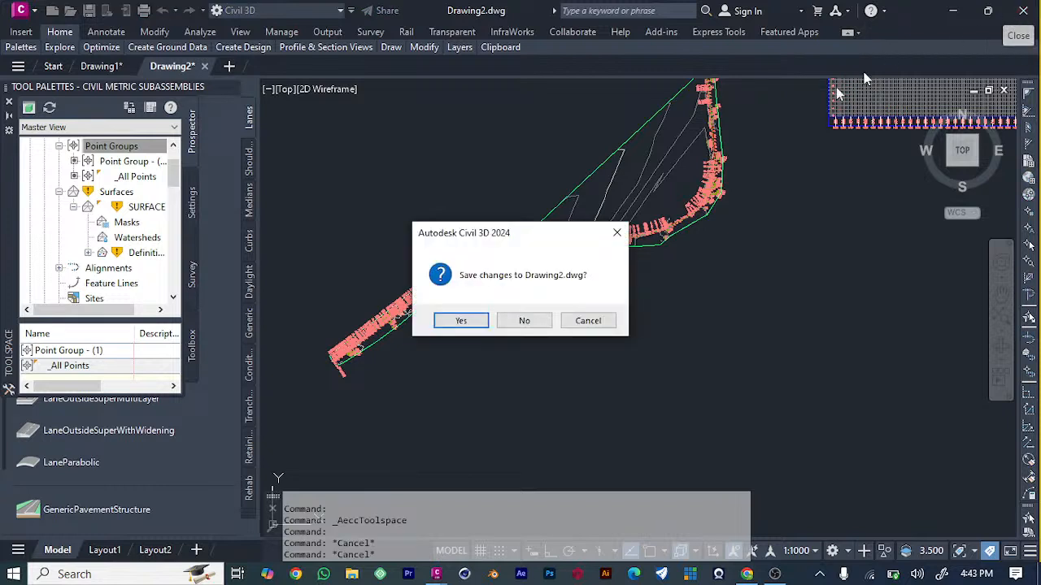
{"action": "left_click", "coordinate": [478, 323]}
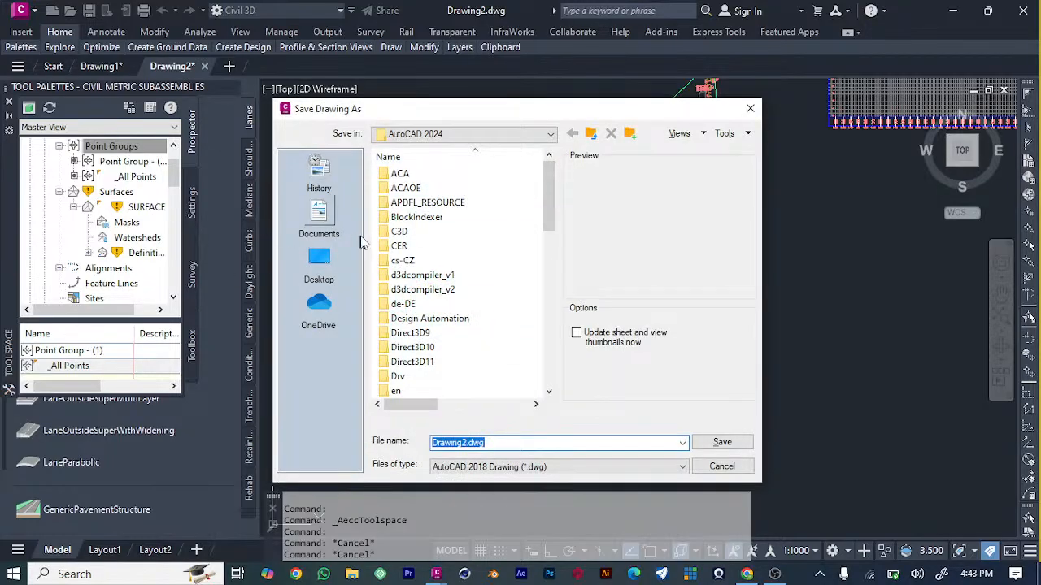
{"action": "left_click", "coordinate": [319, 262]}
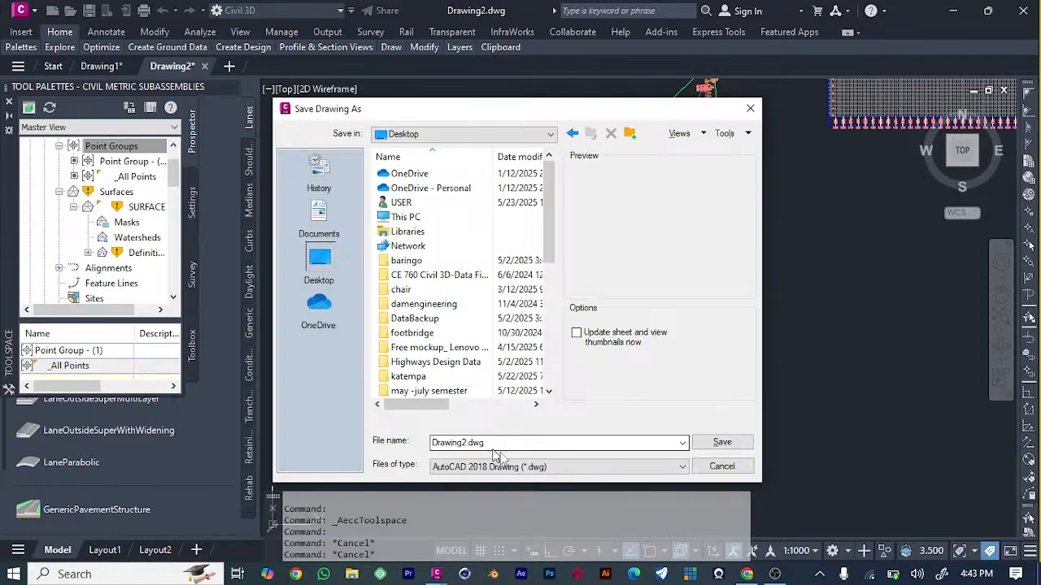
{"action": "left_click_drag", "start_coordinate": [499, 443], "coordinate": [430, 442]}
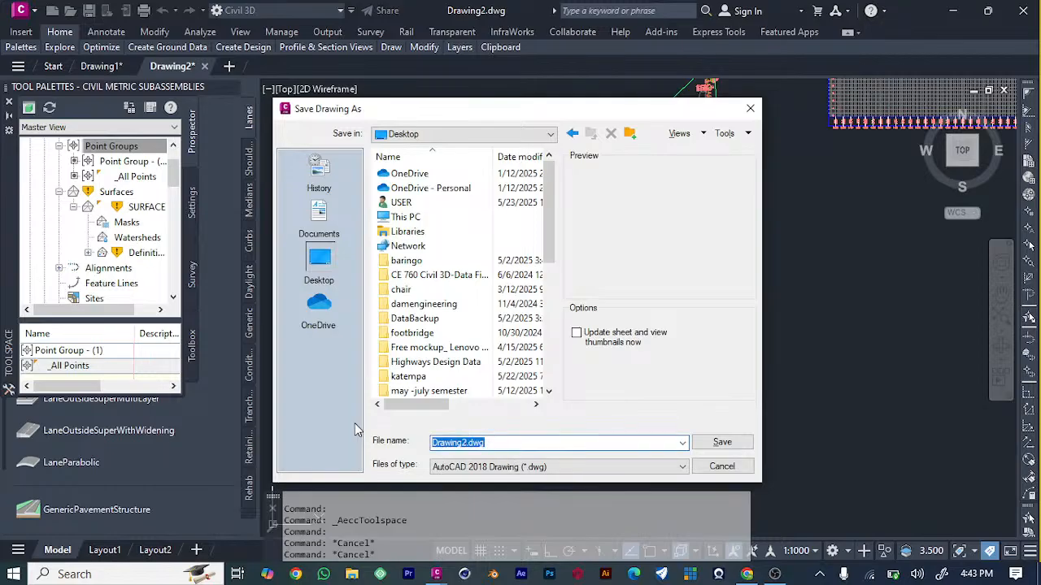
{"action": "type", "text": "TUTORIL"}
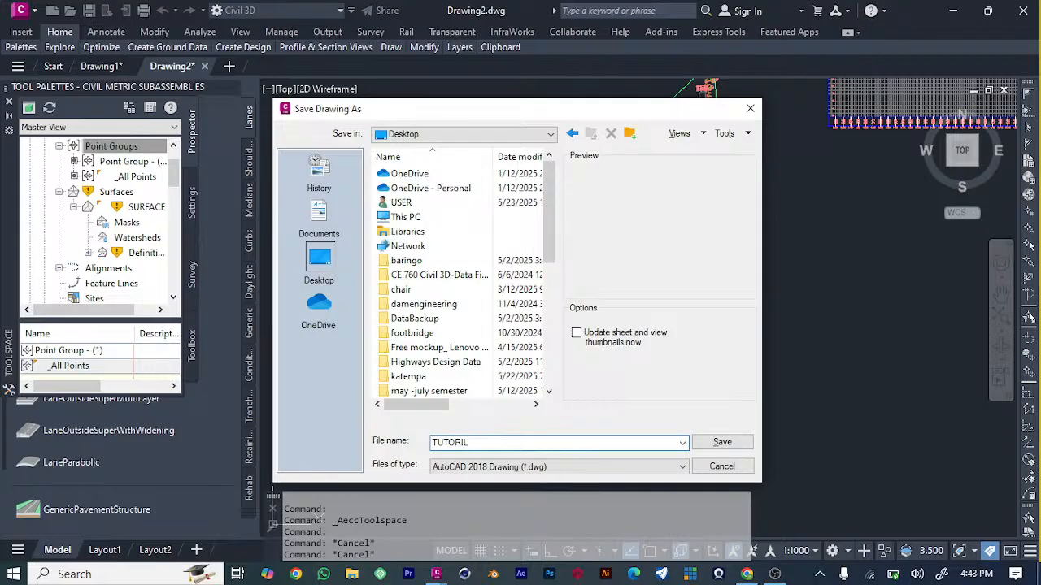
{"action": "key", "text": "BackSpace"}
{"action": "key", "text": "BackSpace"}
{"action": "key", "text": "BackSpace"}
{"action": "type", "text": "RIAL SURFACE"}
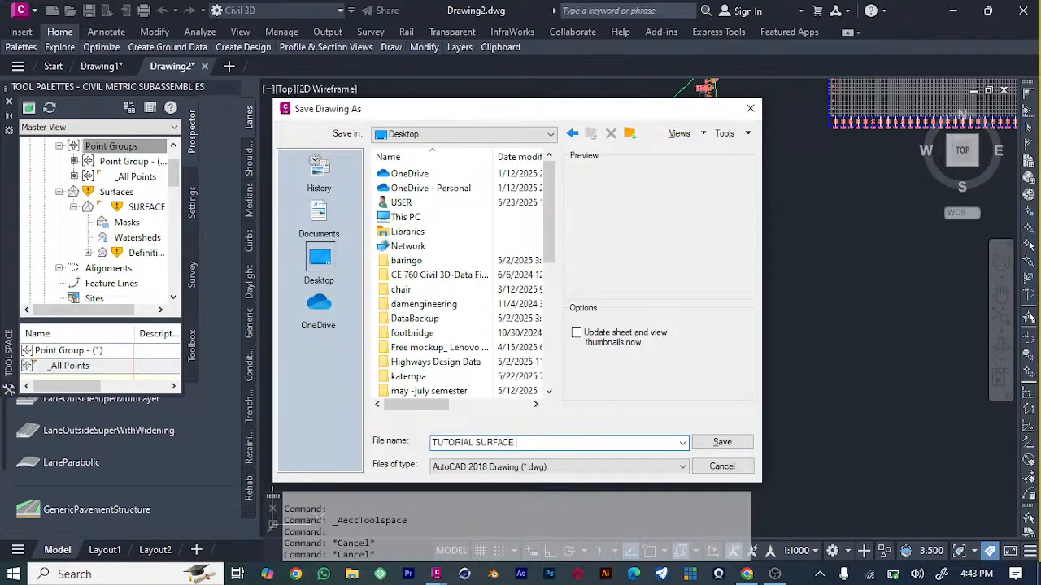